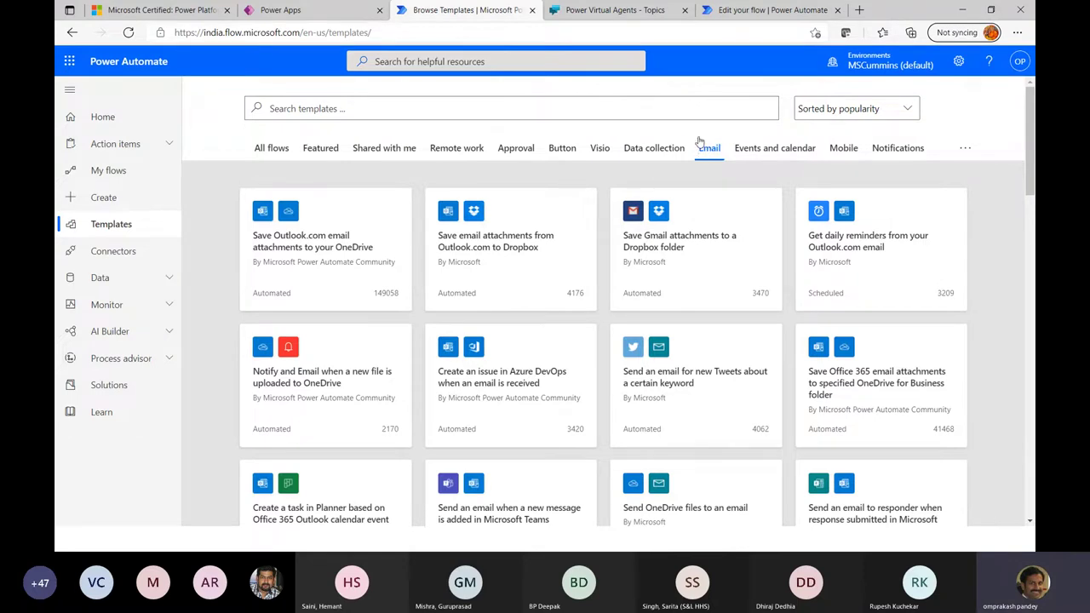
Step: Go to My flows and view the types of new flow that can be created
{"action": "left_click", "coordinate": [115, 172]}
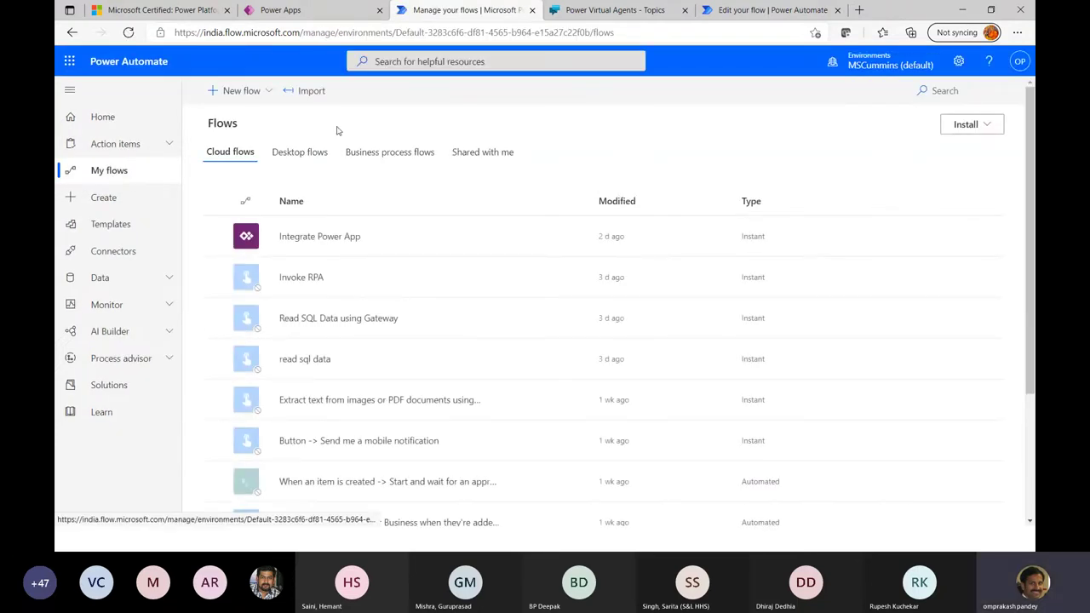
{"action": "left_click", "coordinate": [238, 90]}
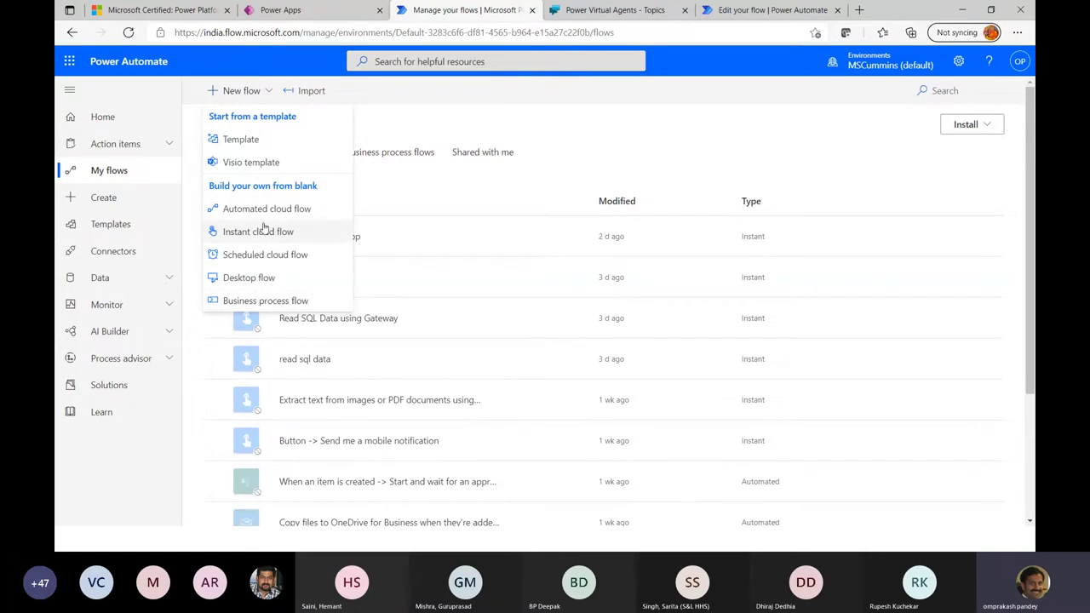
Step: Switch to the Teams meeting, show its participants, mute all attendees and return to Power Automate
{"action": "key", "text": "alt+Tab"}
{"action": "key", "text": "Tab"}
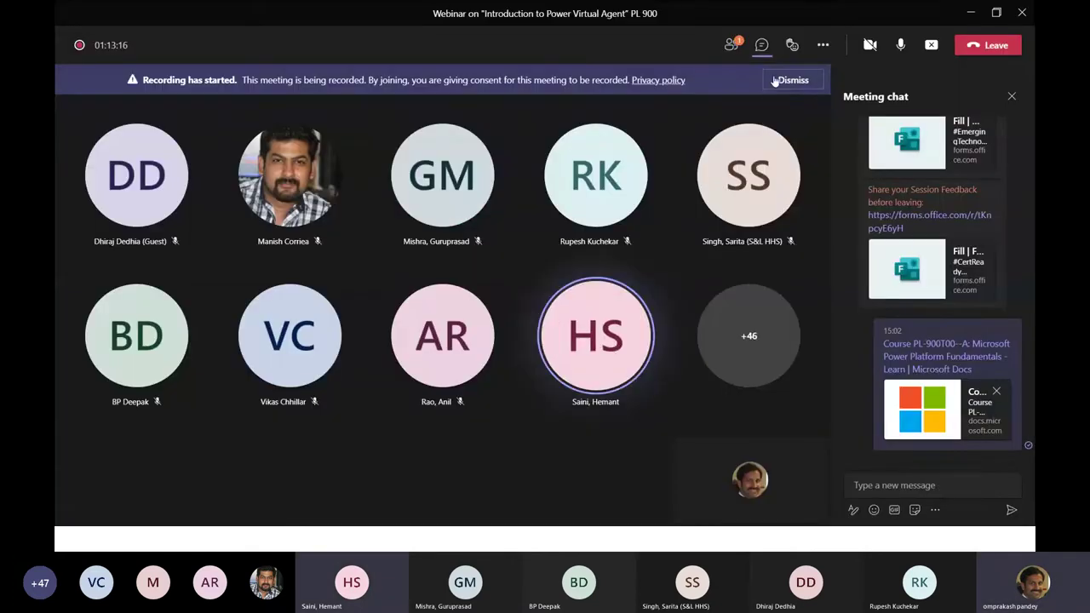
{"action": "left_click", "coordinate": [739, 52]}
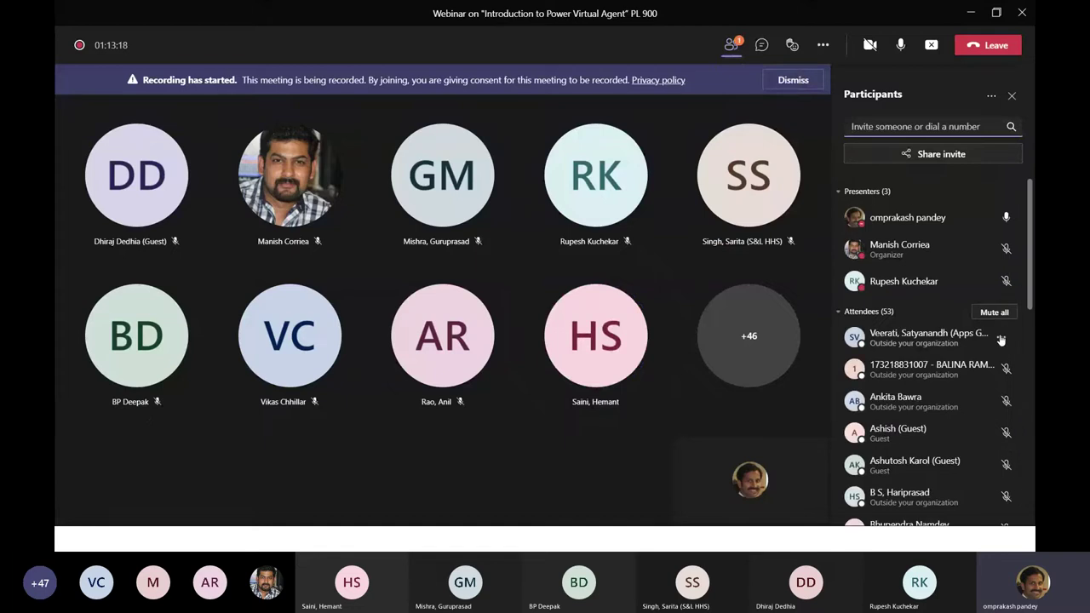
{"action": "left_click", "coordinate": [1006, 313]}
{"action": "left_click", "coordinate": [638, 298]}
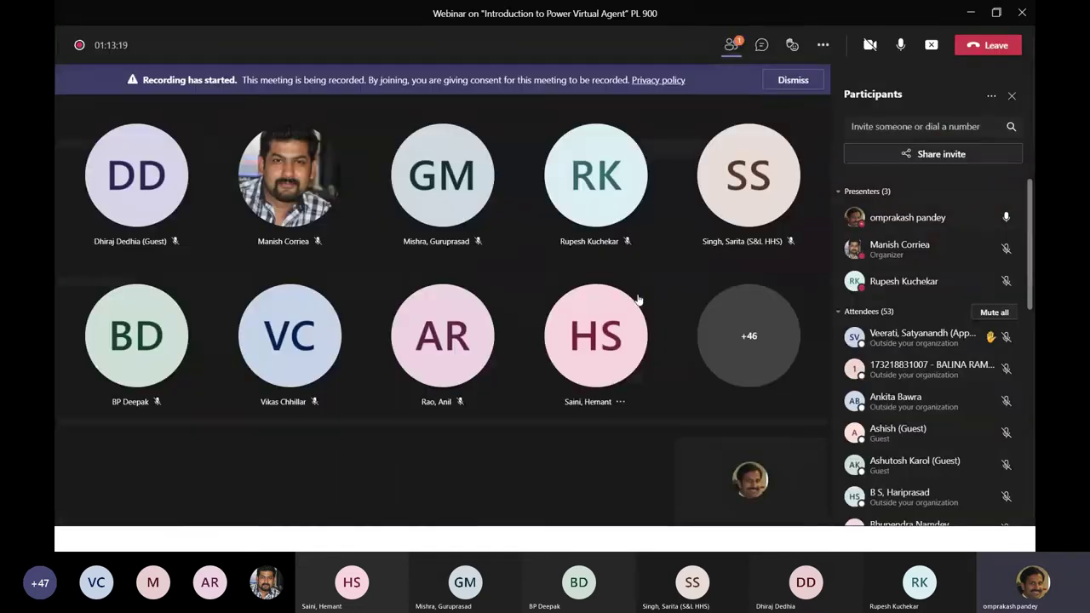
{"action": "key", "text": "alt+Tab"}
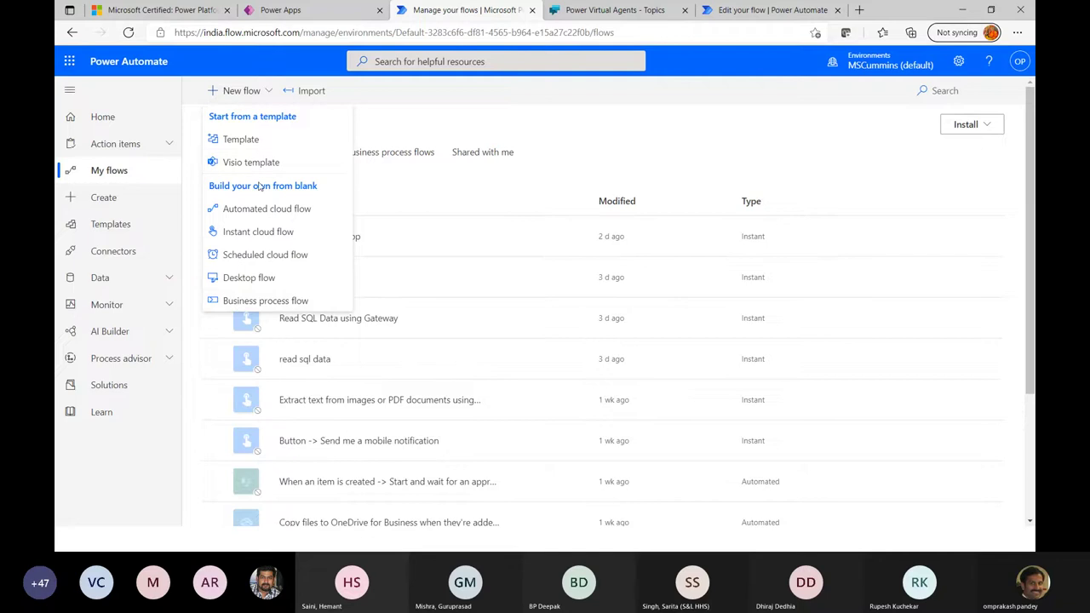
Step: Dismiss the new flow options and look through the existing cloud flows
{"action": "left_click", "coordinate": [516, 128]}
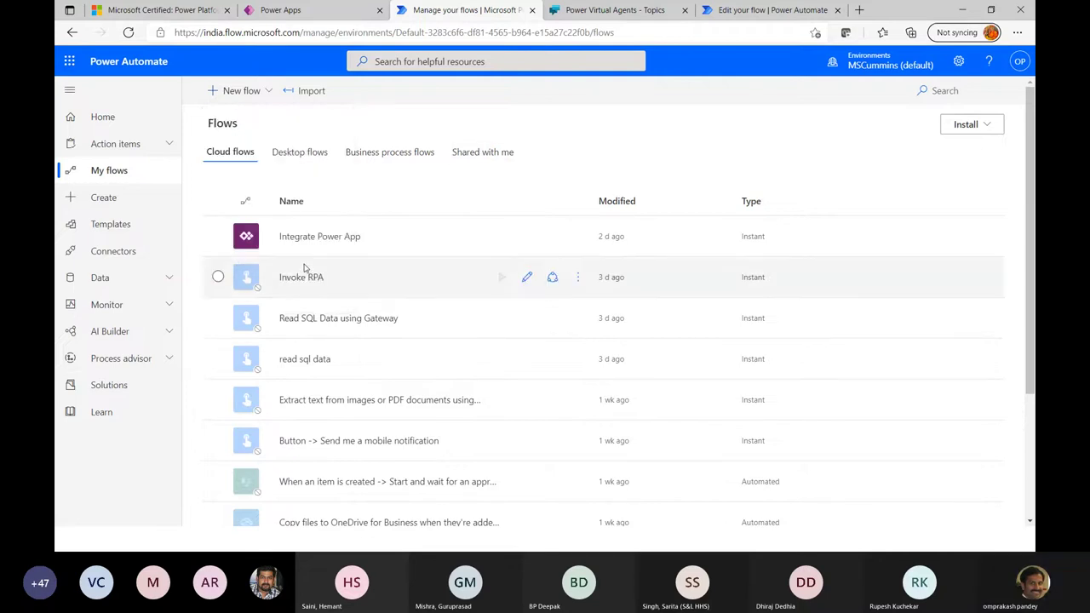
{"action": "scroll", "coordinate": [358, 332], "scroll_direction": "down", "scroll_amount": 2}
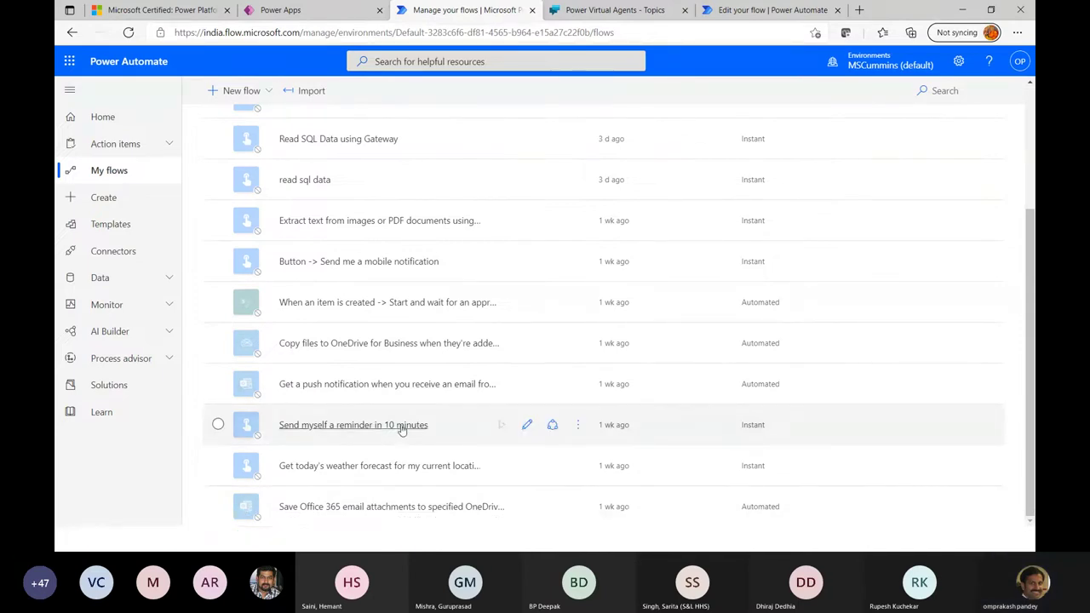
Step: Mute all attendees in the Teams meeting again and go back to the cloud flows in Power Automate
{"action": "key", "text": "alt+Tab"}
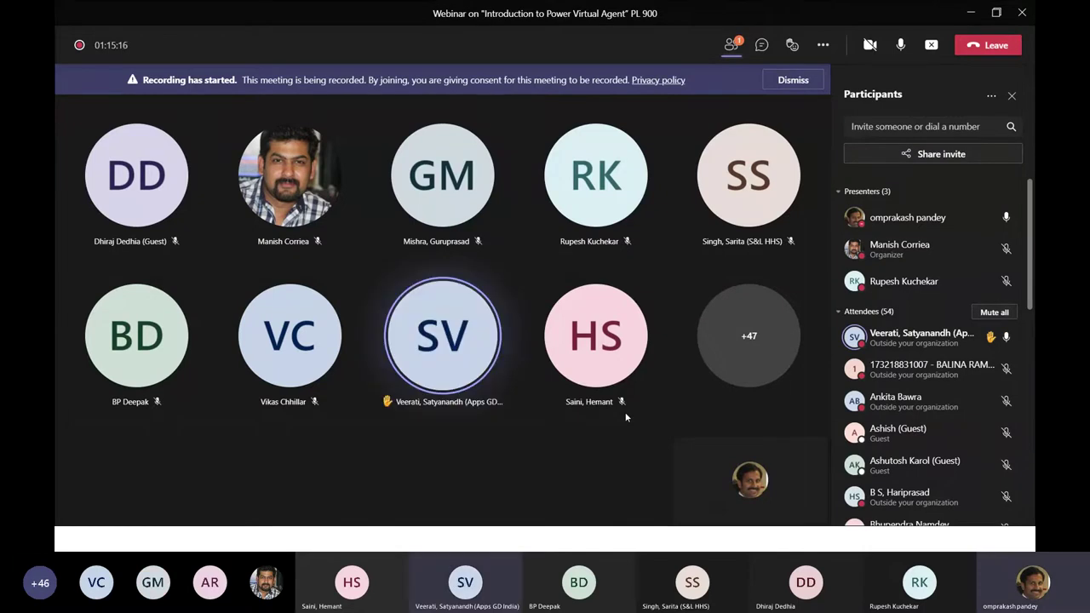
{"action": "left_click", "coordinate": [1004, 313]}
{"action": "left_click", "coordinate": [626, 290]}
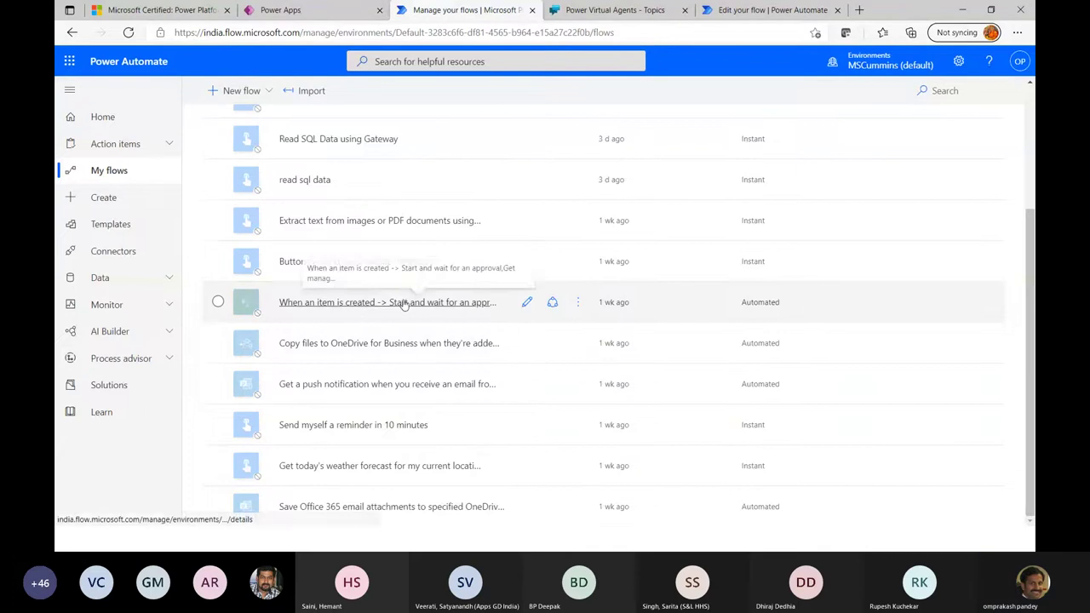
Step: Review the cloud flows, desktop flows, business process flows and the flows shared with the account
{"action": "scroll", "coordinate": [405, 304], "scroll_direction": "up", "scroll_amount": 3}
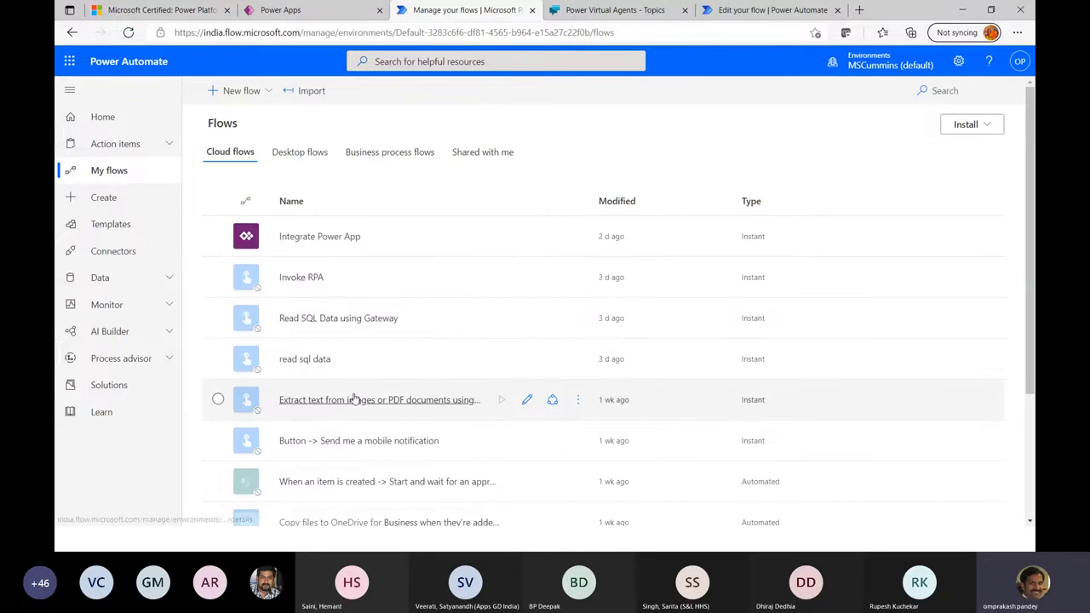
{"action": "scroll", "coordinate": [369, 451], "scroll_direction": "down", "scroll_amount": 2}
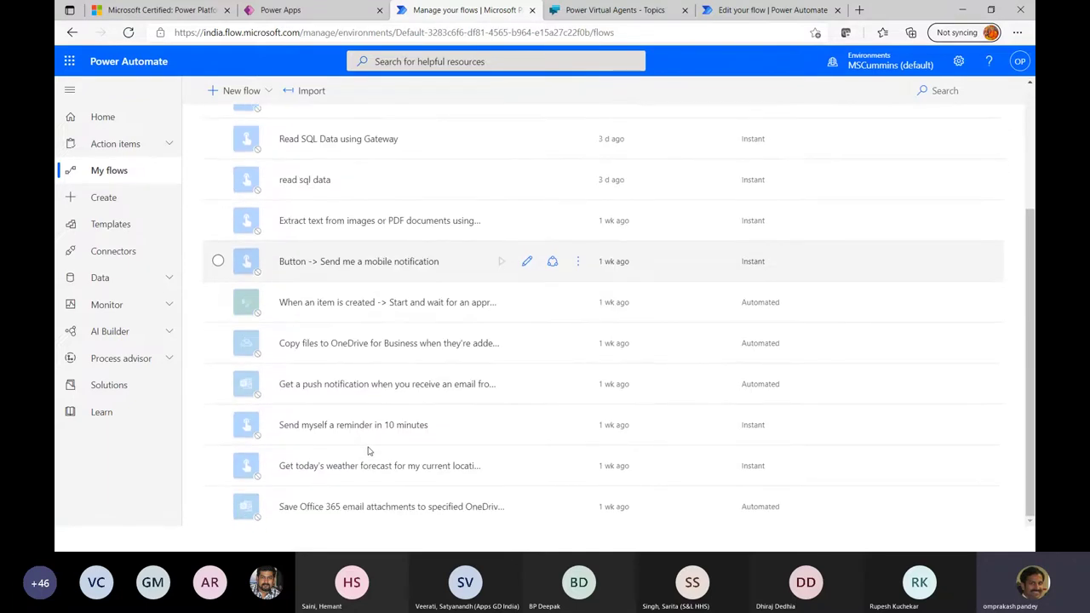
{"action": "scroll", "coordinate": [369, 451], "scroll_direction": "up", "scroll_amount": 2}
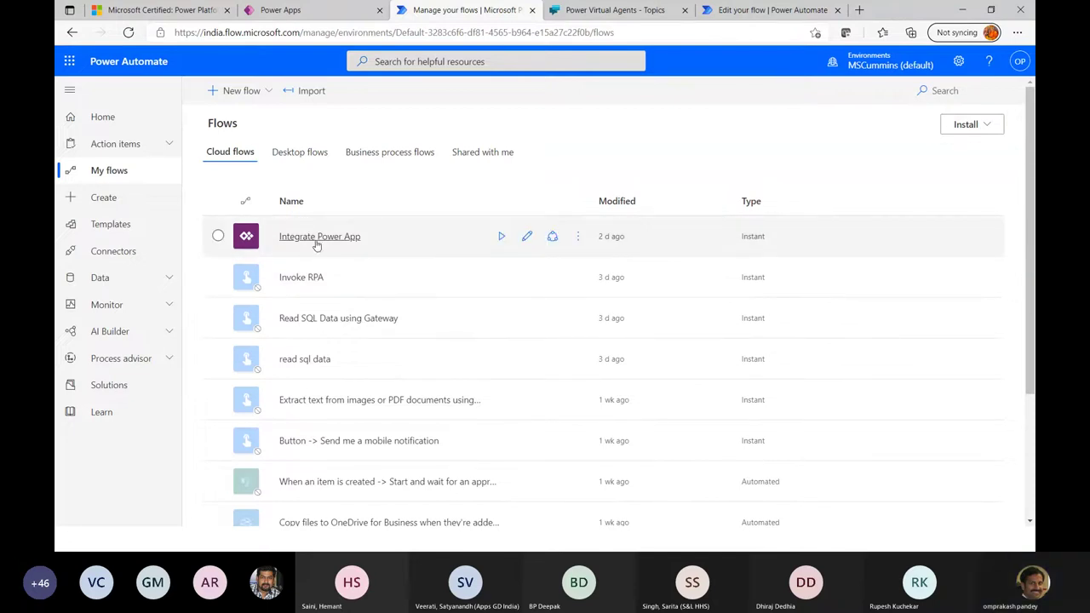
{"action": "left_click", "coordinate": [301, 153]}
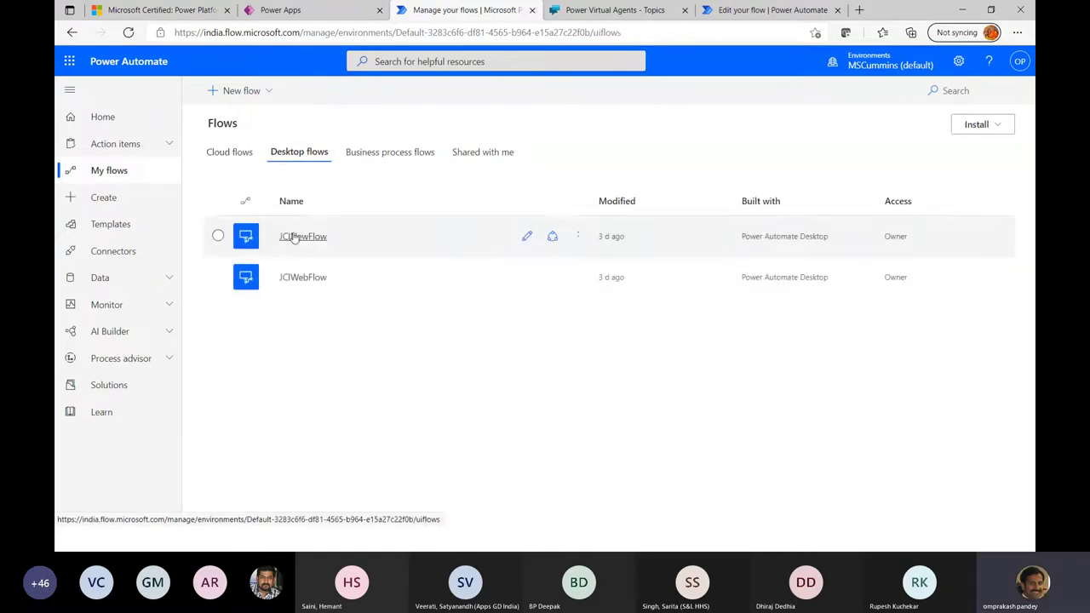
{"action": "left_click", "coordinate": [381, 154]}
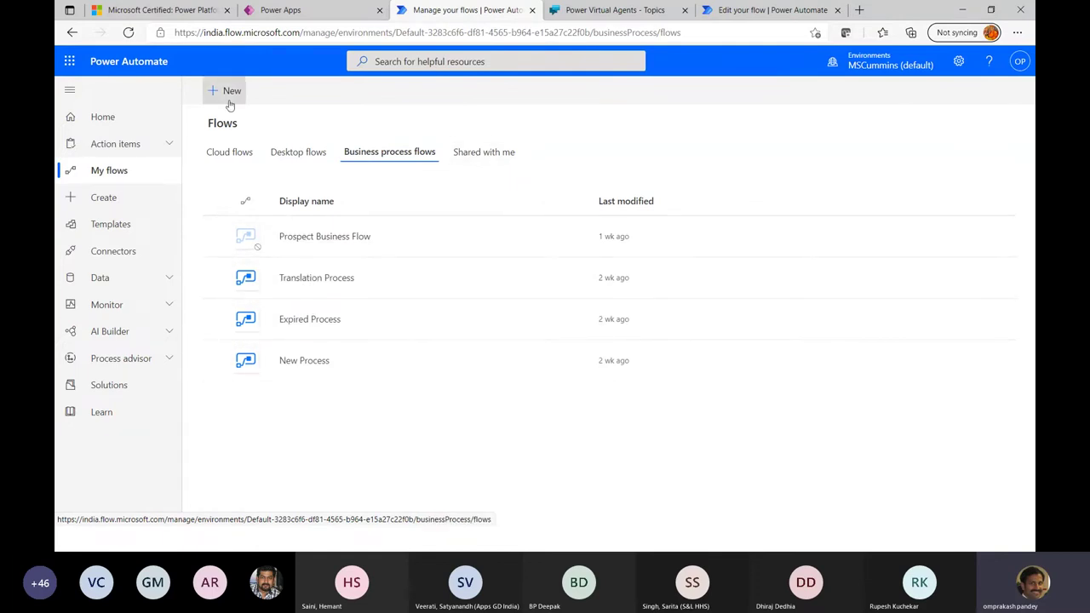
{"action": "left_click", "coordinate": [478, 156]}
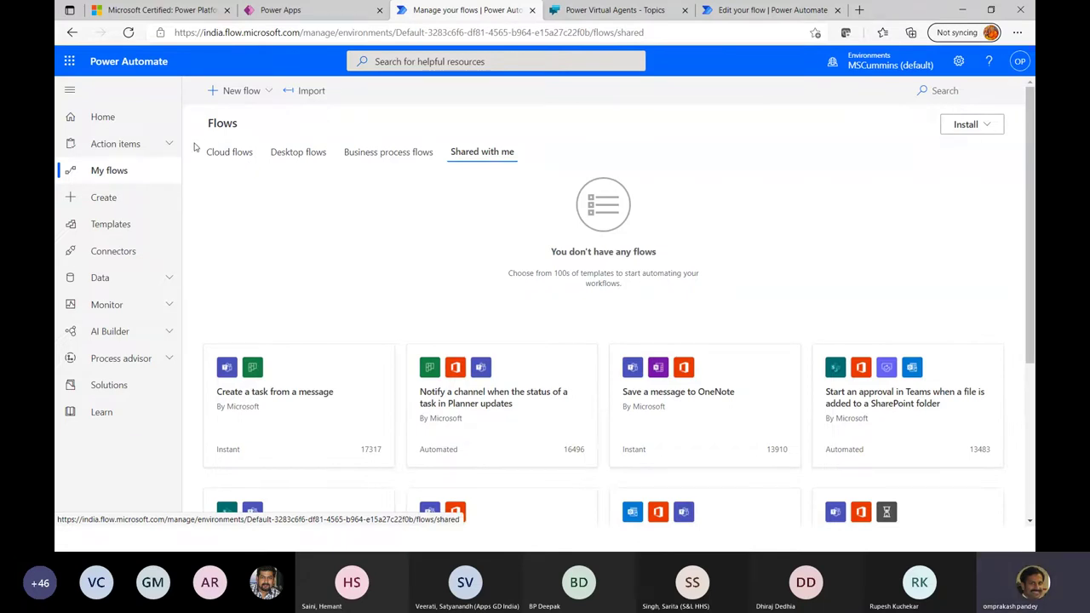
Step: Browse the catalogue of supported connectors, from the popular ones down to those starting with E
{"action": "left_click", "coordinate": [111, 258]}
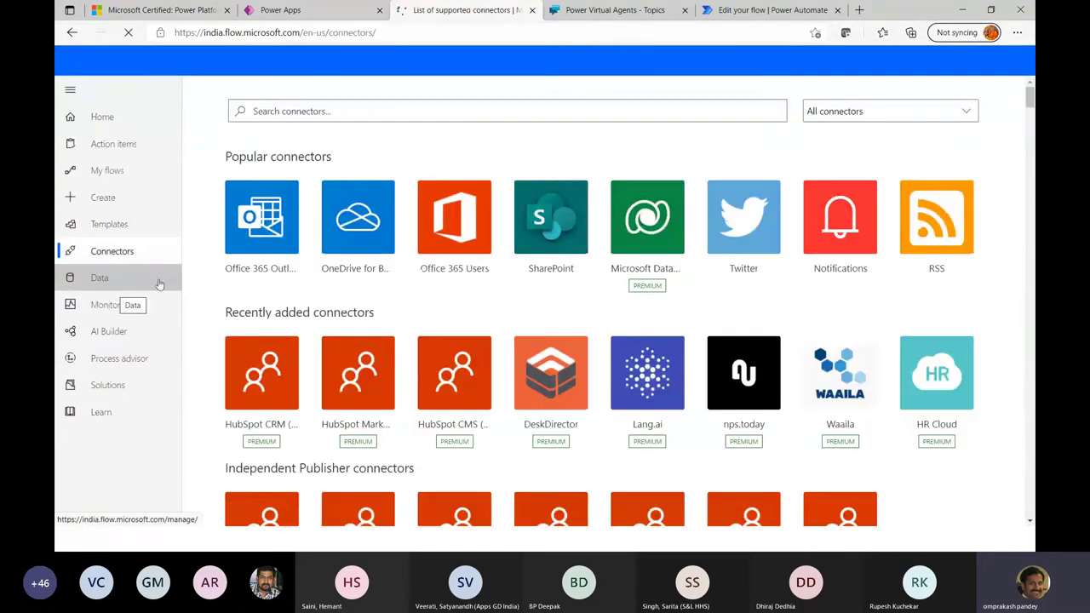
{"action": "scroll", "coordinate": [515, 409], "scroll_direction": "down", "scroll_amount": 10}
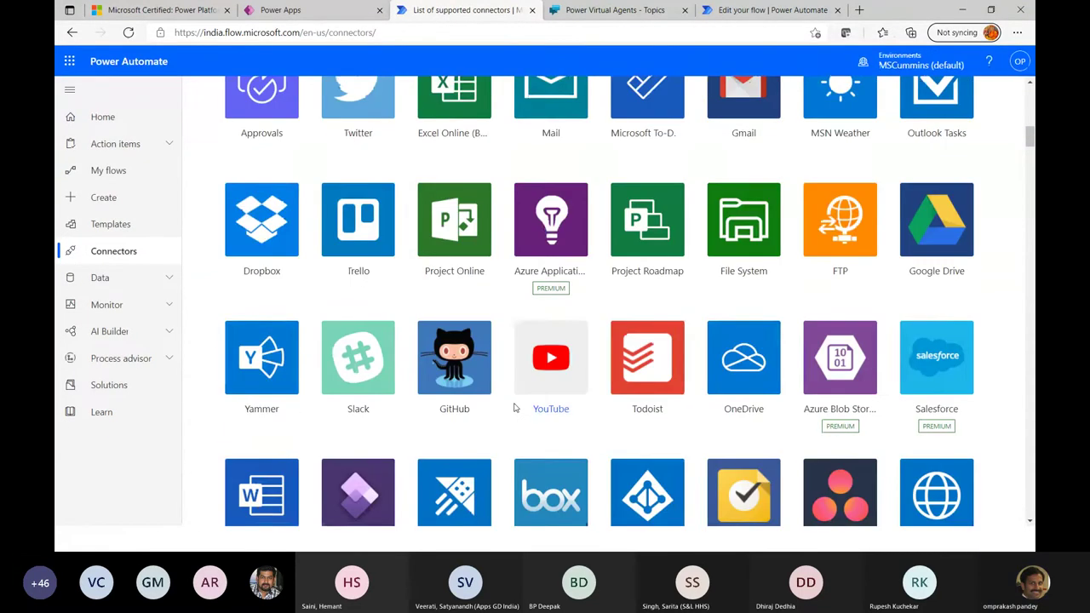
{"action": "left_click_drag", "start_coordinate": [1031, 137], "coordinate": [1031, 269]}
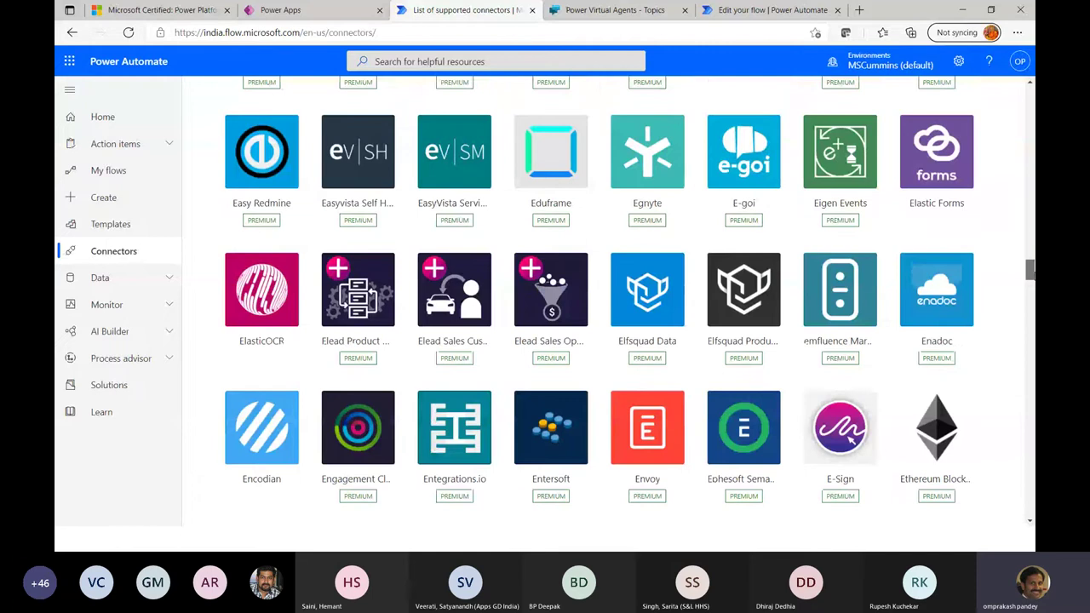
Step: Expand the Data section to view its entries, look over more connectors, and collapse the section again
{"action": "left_click", "coordinate": [171, 279]}
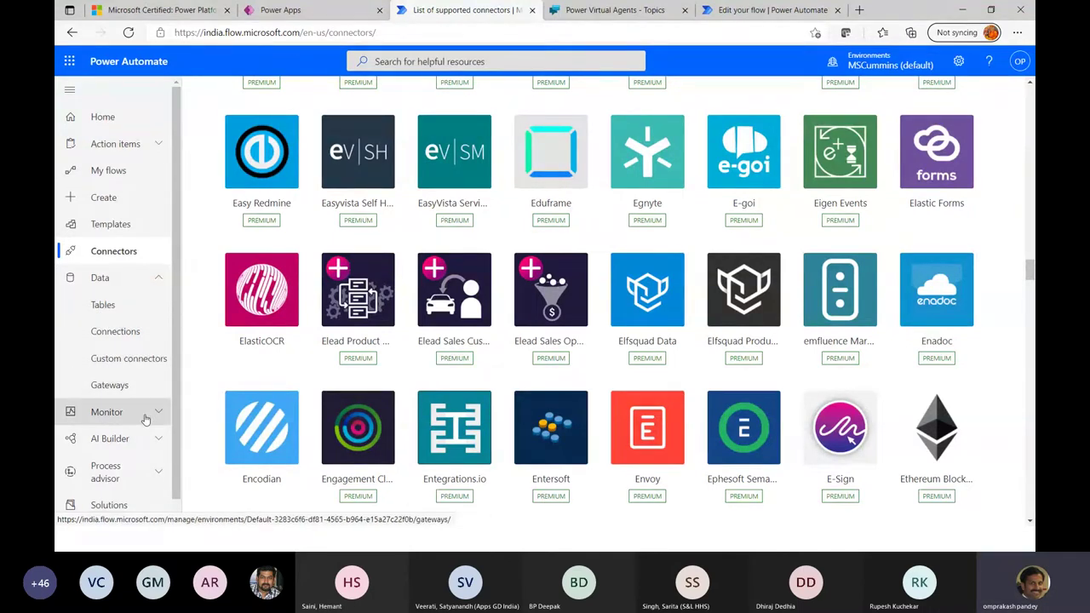
{"action": "scroll", "coordinate": [153, 426], "scroll_direction": "down", "scroll_amount": 1}
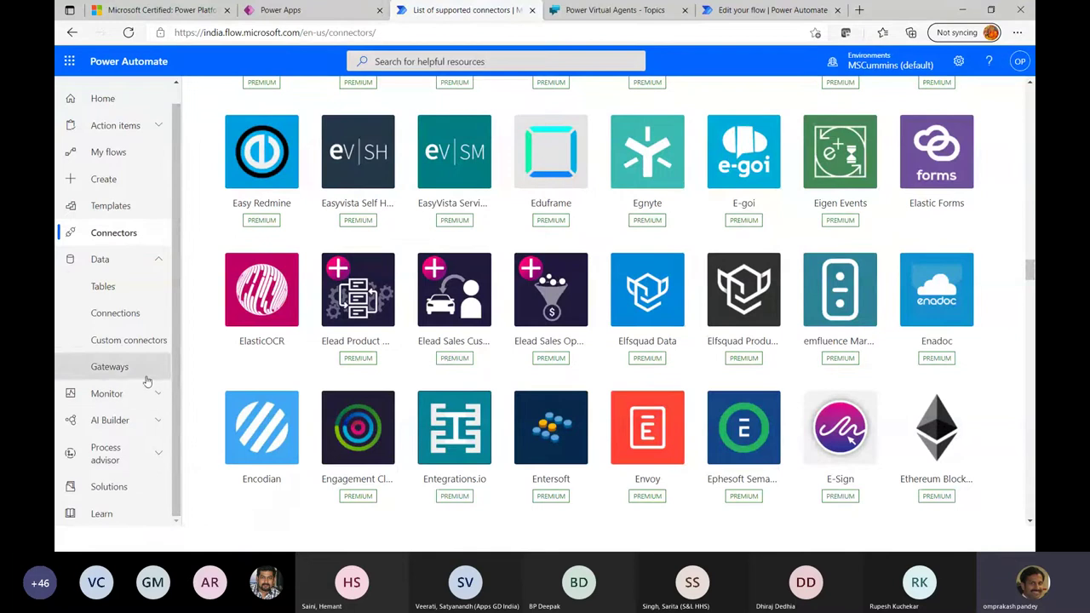
{"action": "scroll", "coordinate": [375, 268], "scroll_direction": "up", "scroll_amount": 2}
{"action": "scroll", "coordinate": [381, 273], "scroll_direction": "up", "scroll_amount": 3}
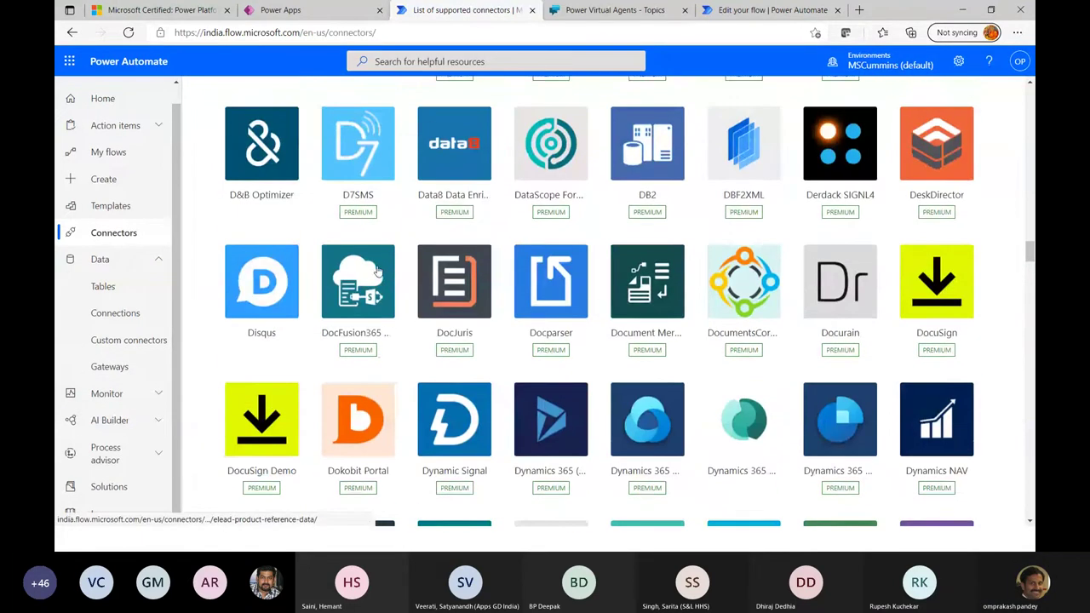
{"action": "left_click", "coordinate": [136, 258]}
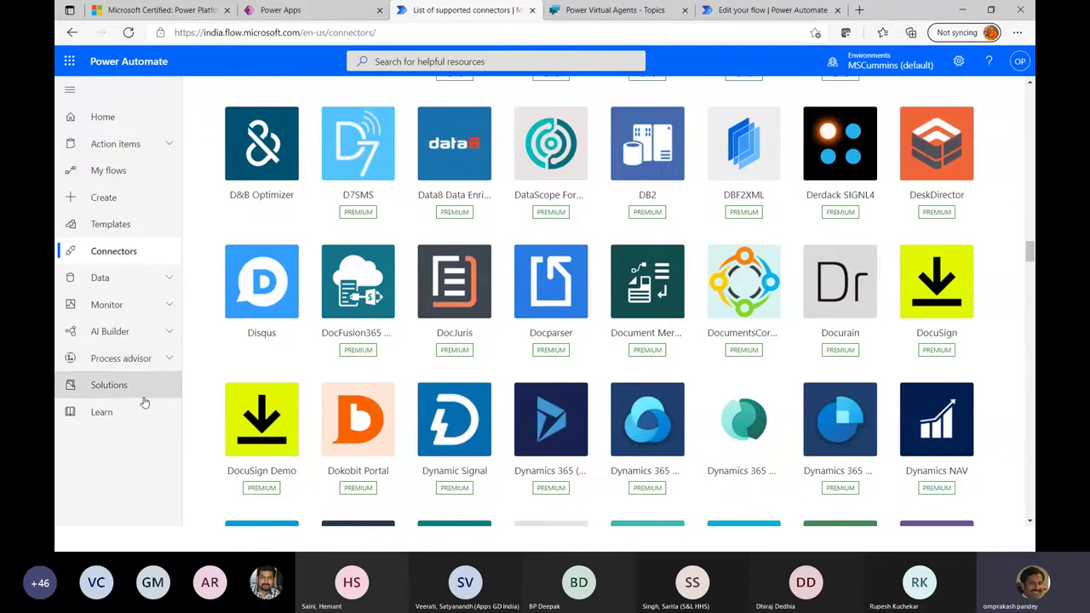
Step: Open the CumminsSoln solution from the Solutions page to view its components
{"action": "left_click", "coordinate": [104, 387]}
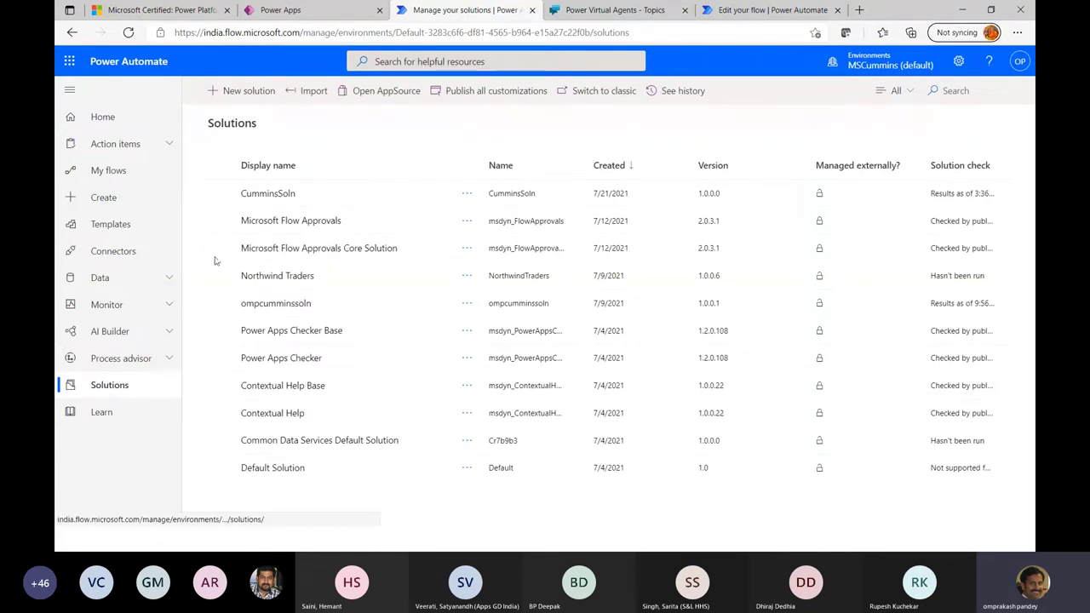
{"action": "left_click", "coordinate": [271, 199]}
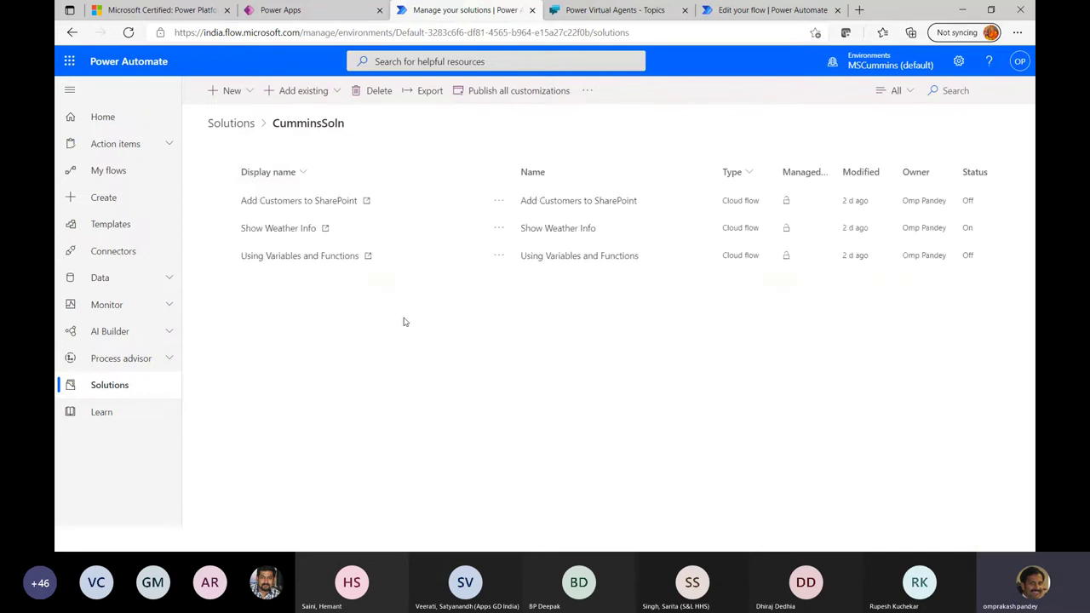
Step: Examine the component types that can be created in the solution, including the App and Dashboard options, without adding any
{"action": "left_click", "coordinate": [251, 92]}
{"action": "scroll", "coordinate": [330, 294], "scroll_direction": "down", "scroll_amount": 3}
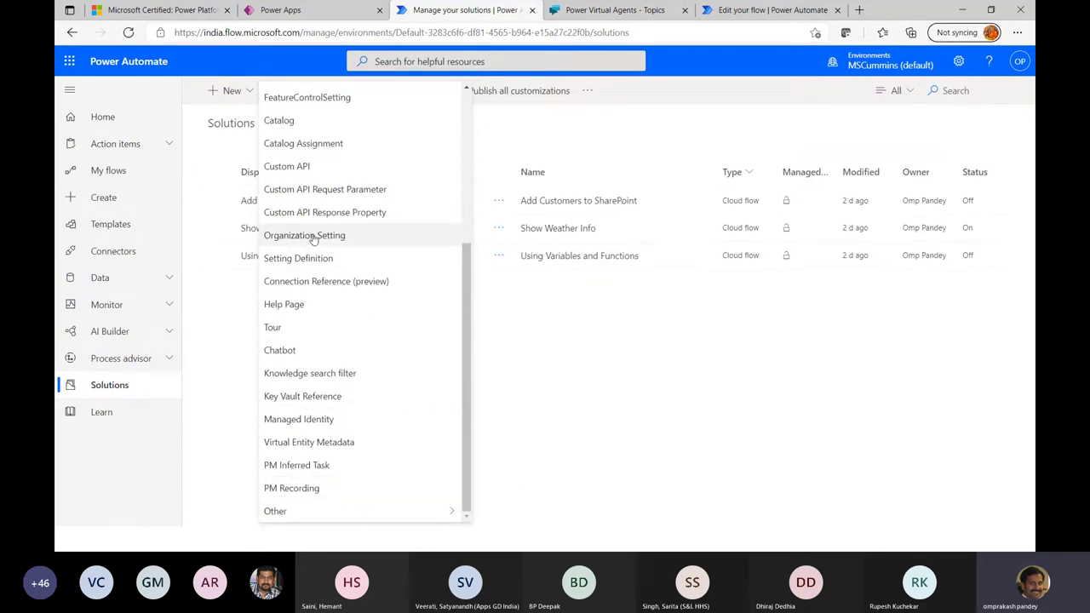
{"action": "scroll", "coordinate": [315, 245], "scroll_direction": "up", "scroll_amount": 2}
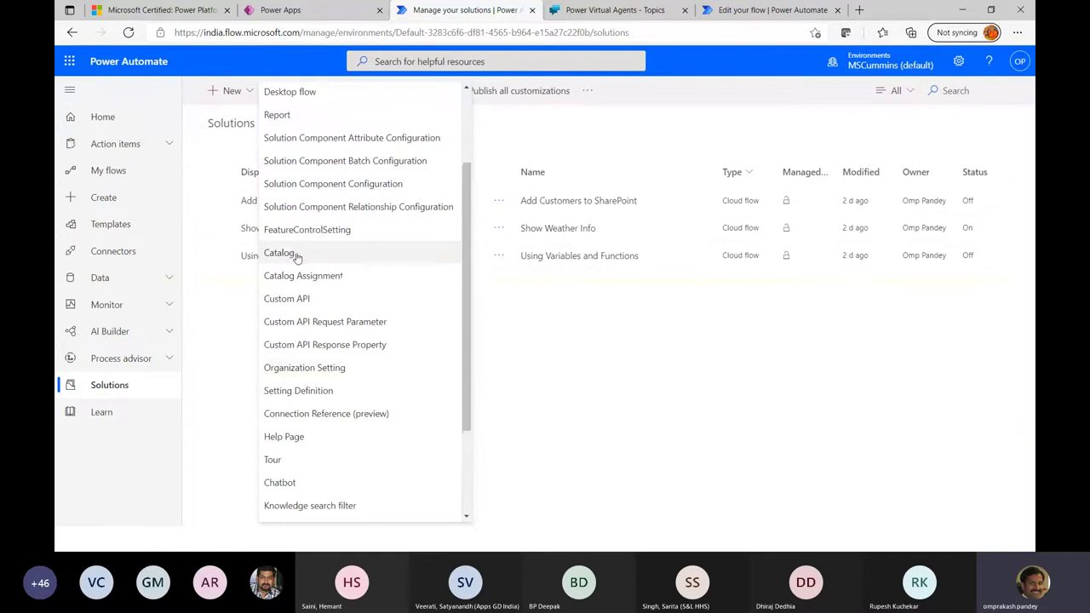
{"action": "scroll", "coordinate": [294, 245], "scroll_direction": "up", "scroll_amount": 2}
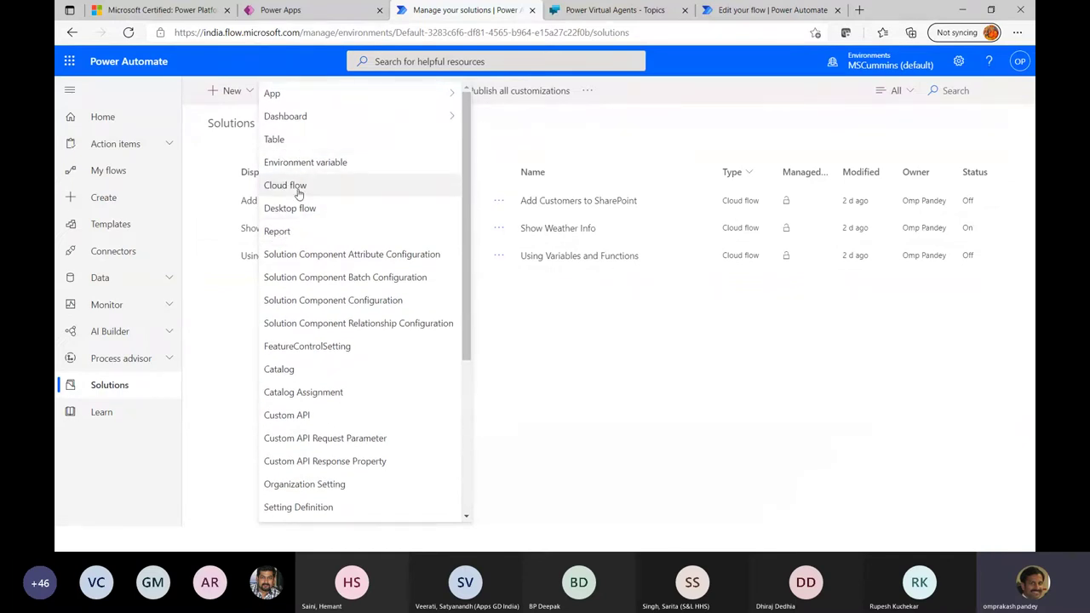
{"action": "mouse_move", "coordinate": [286, 94]}
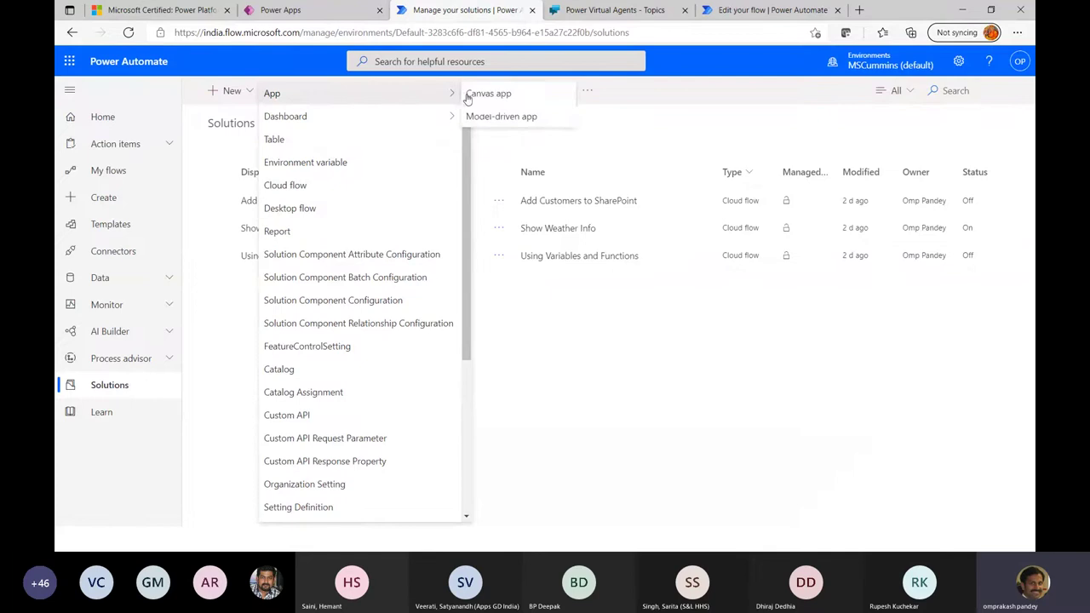
{"action": "mouse_move", "coordinate": [434, 118]}
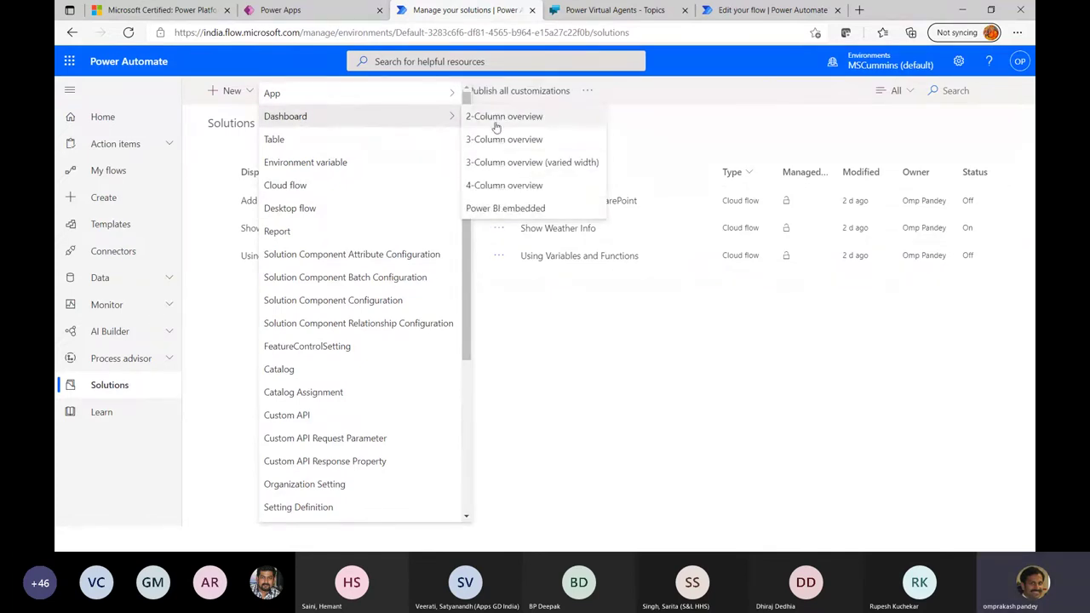
{"action": "scroll", "coordinate": [298, 392], "scroll_direction": "down", "scroll_amount": 3}
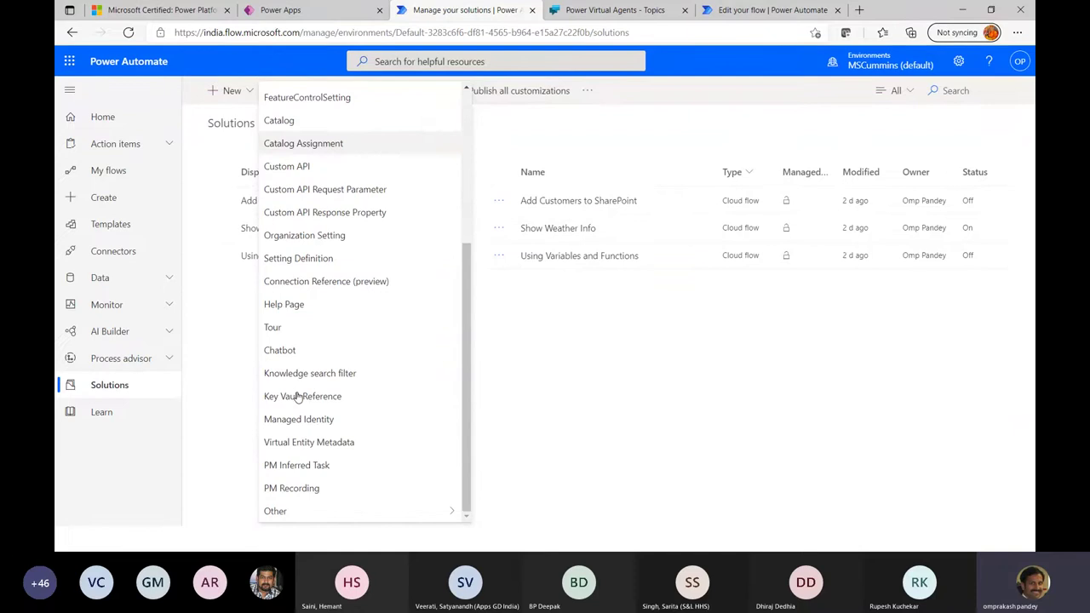
{"action": "scroll", "coordinate": [306, 414], "scroll_direction": "up", "scroll_amount": 3}
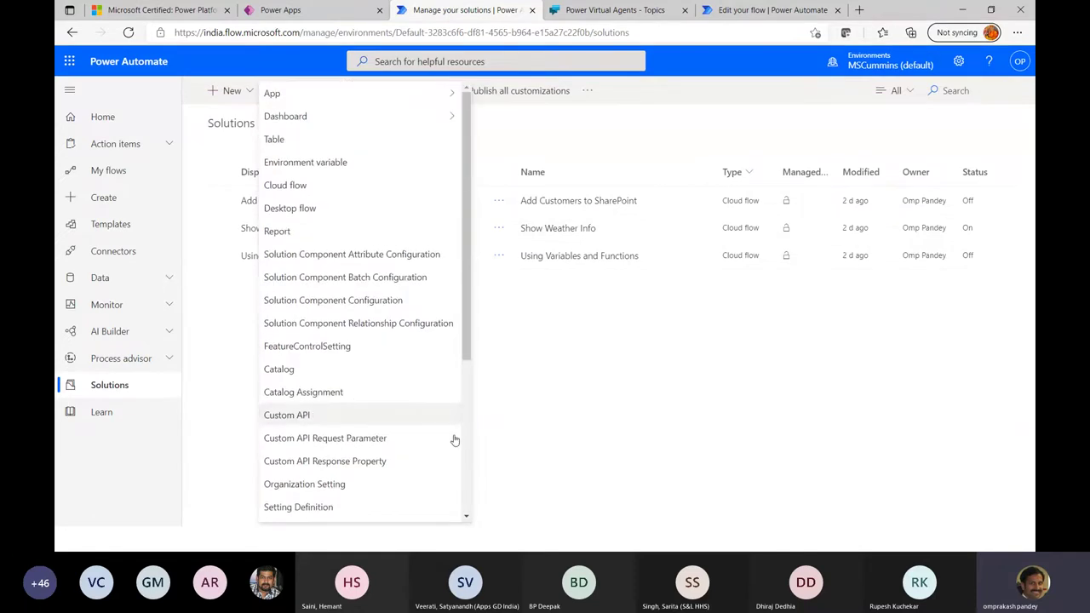
{"action": "left_click", "coordinate": [569, 394]}
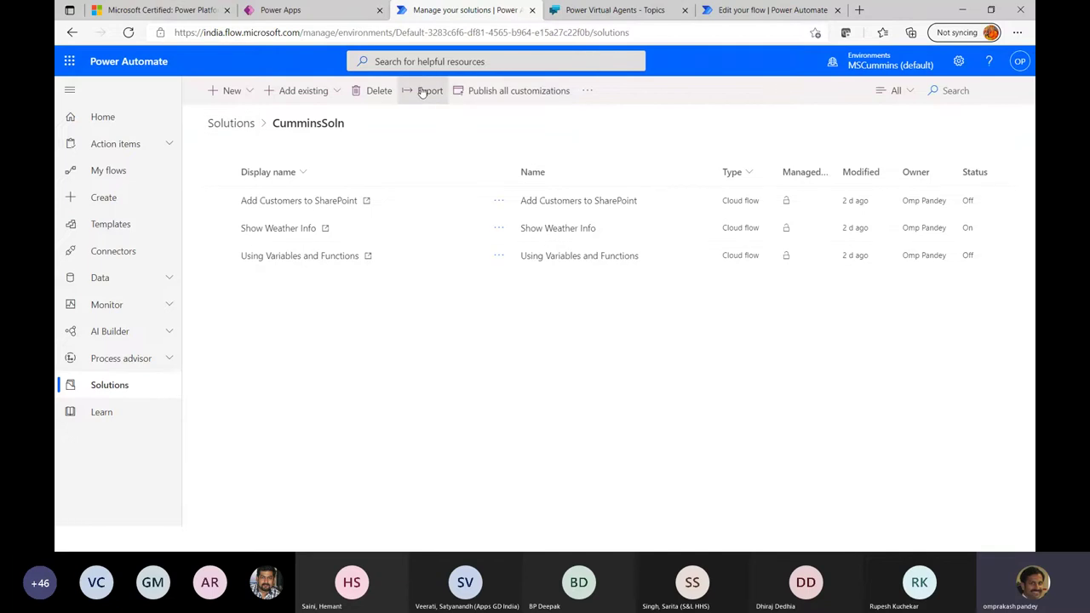
Step: Return to the list of all solutions and switch to the presentation slide on automating business processes with Power Automate
{"action": "left_click", "coordinate": [244, 126]}
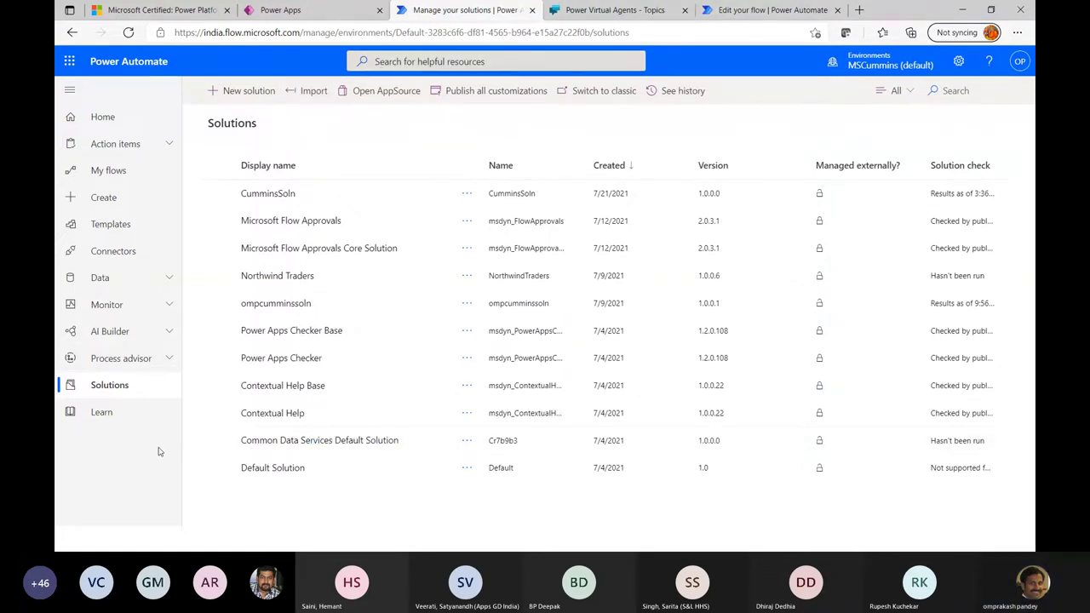
{"action": "key", "text": "alt+Tab"}
{"action": "key", "text": "alt+Tab"}
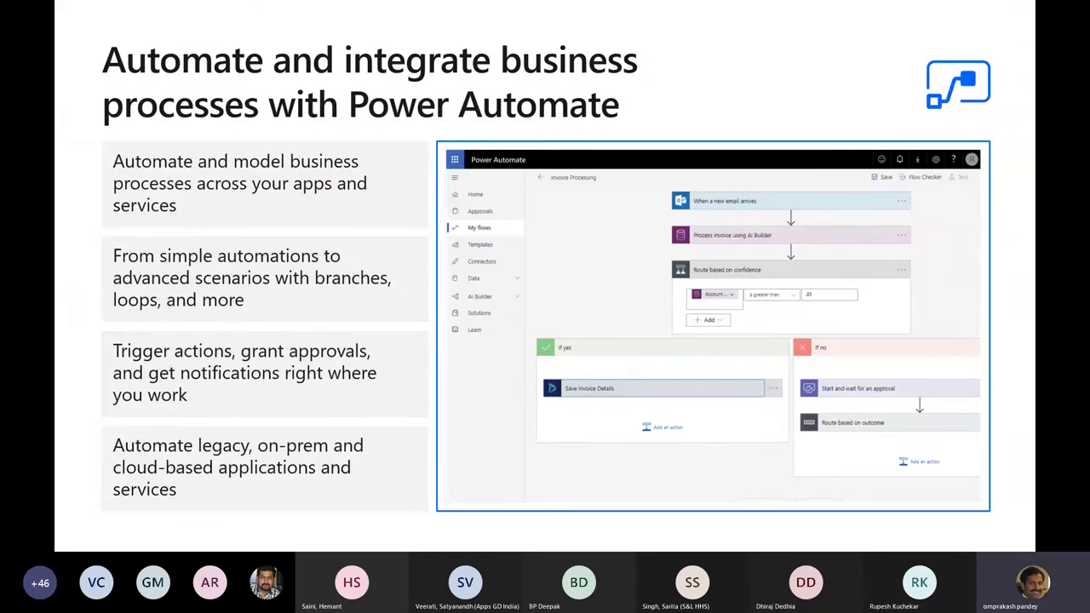
Step: Advance the presentation to the Power BI slide, switch to Power BI in the browser and dismiss the missing-dashboard notice to reach Home
{"action": "key", "text": "Right"}
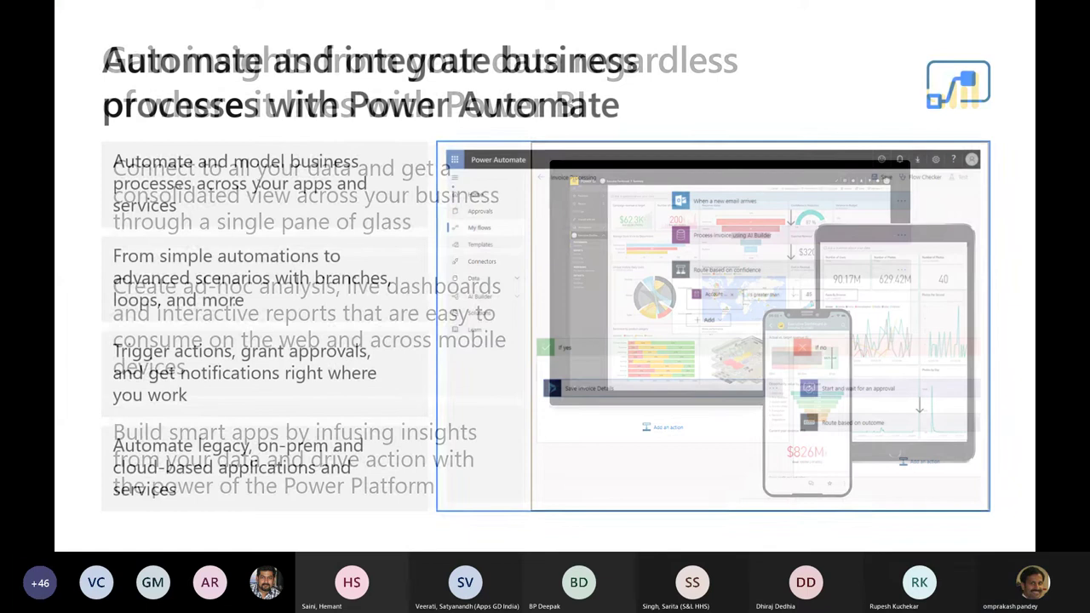
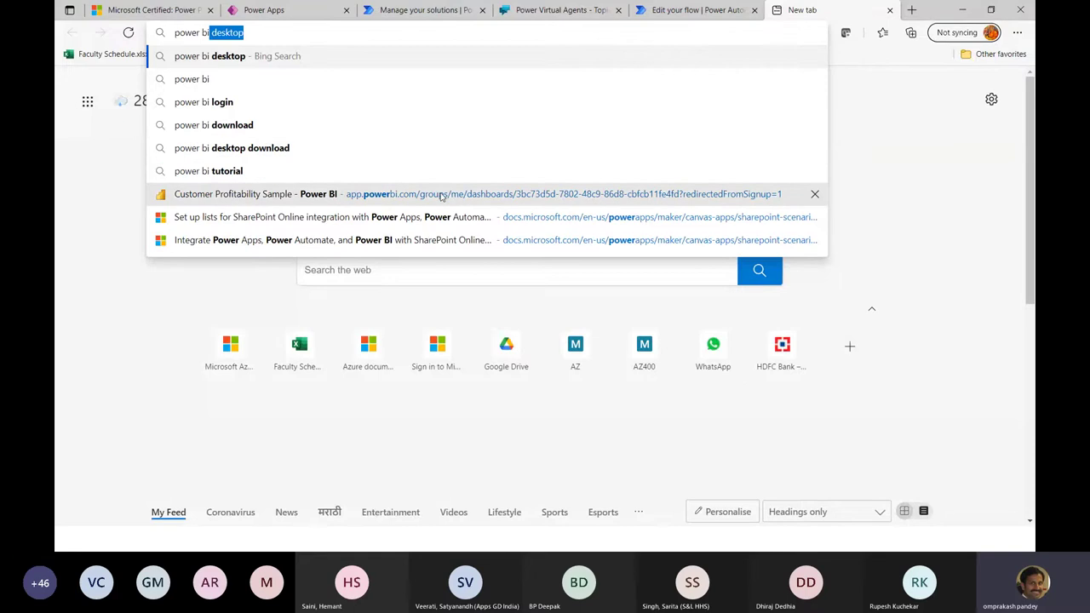
{"action": "left_click", "coordinate": [441, 196]}
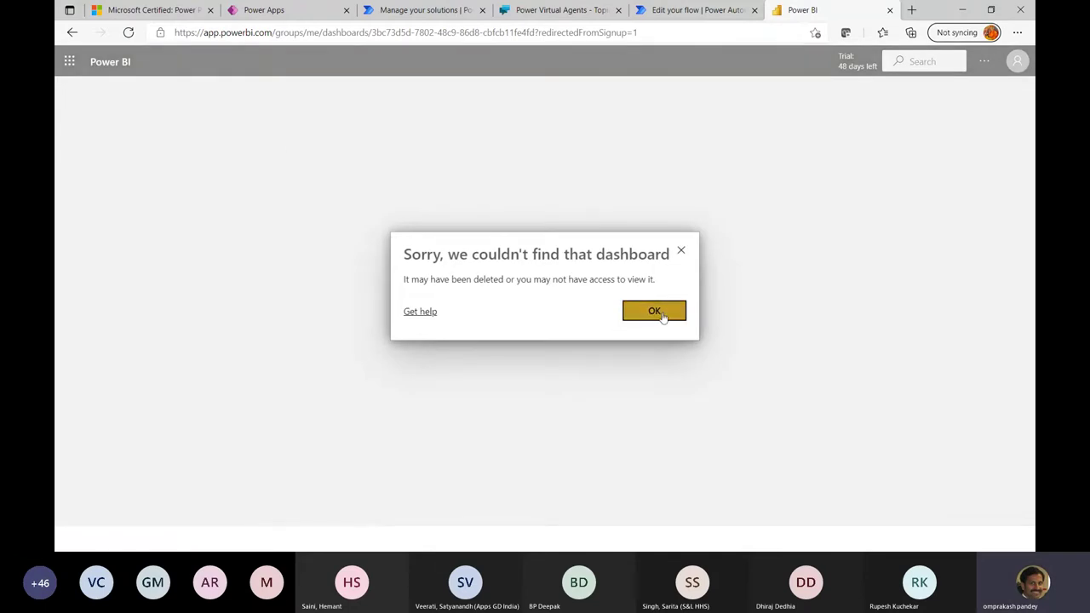
{"action": "left_click", "coordinate": [653, 312]}
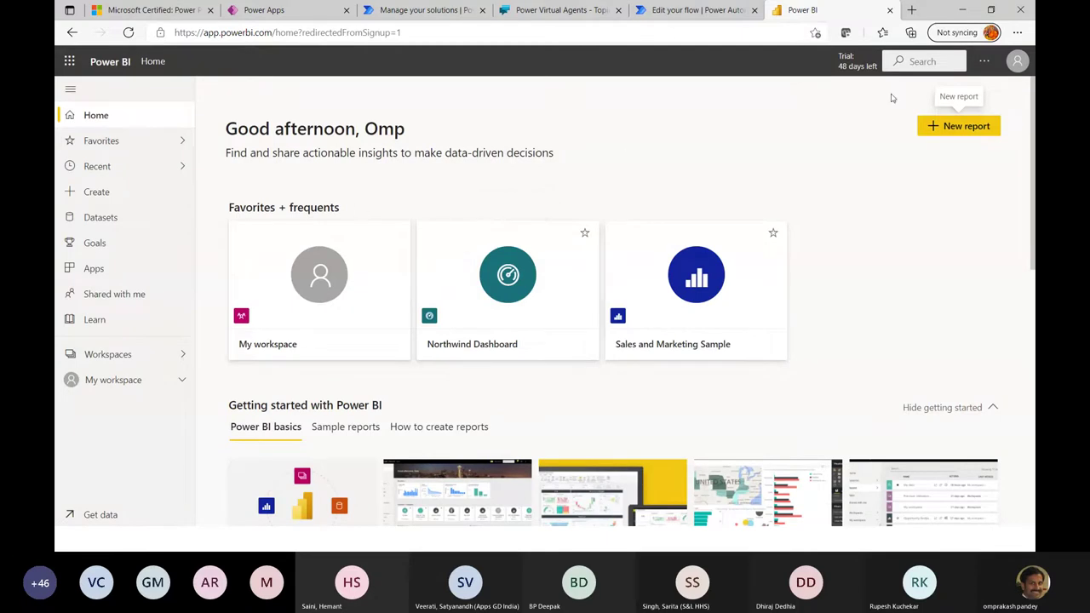
Step: Check the signed-in account's details, and look over the getting-started content and recent items on the Home page
{"action": "left_click", "coordinate": [1015, 63]}
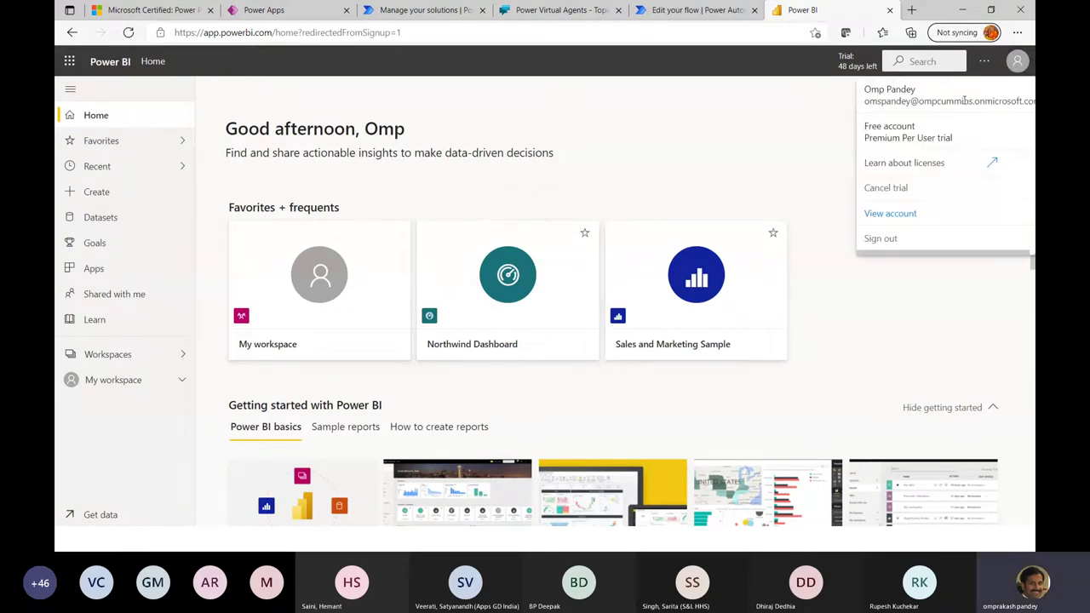
{"action": "left_click", "coordinate": [685, 109]}
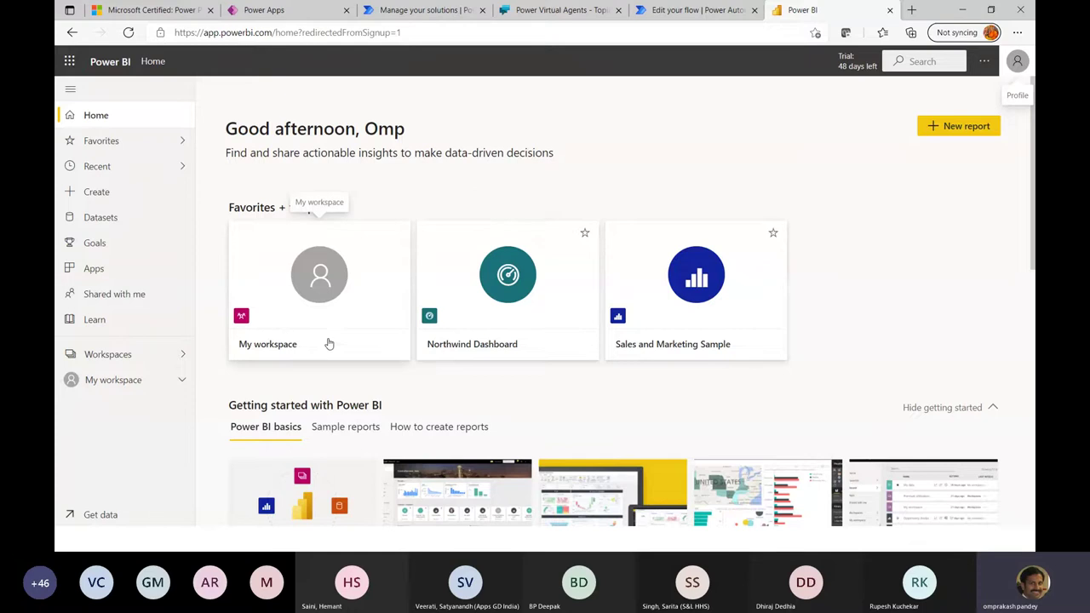
{"action": "scroll", "coordinate": [481, 374], "scroll_direction": "down", "scroll_amount": 3}
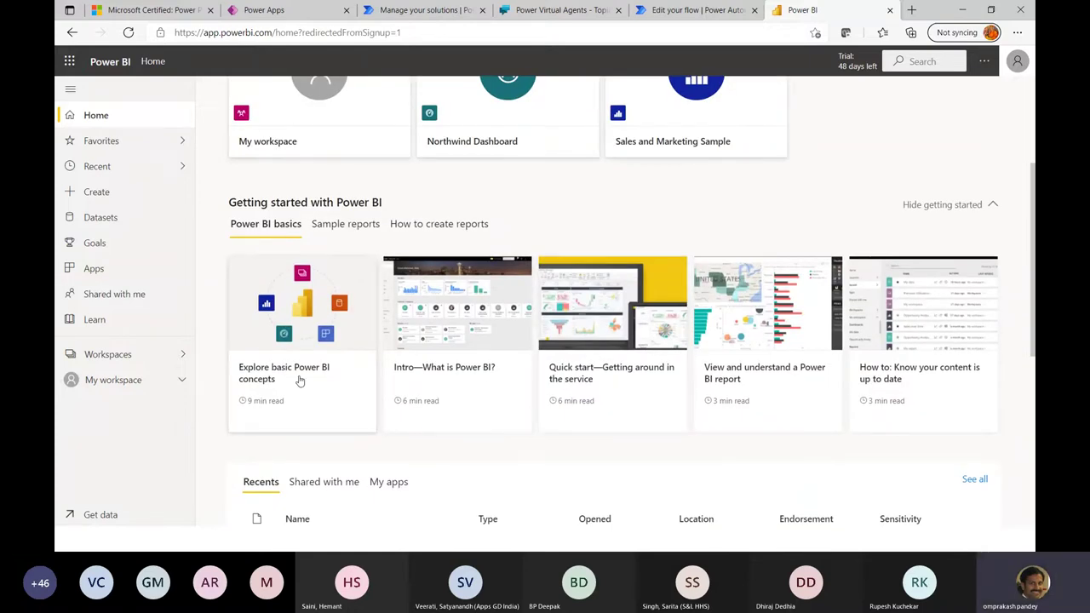
{"action": "scroll", "coordinate": [300, 381], "scroll_direction": "down", "scroll_amount": 5}
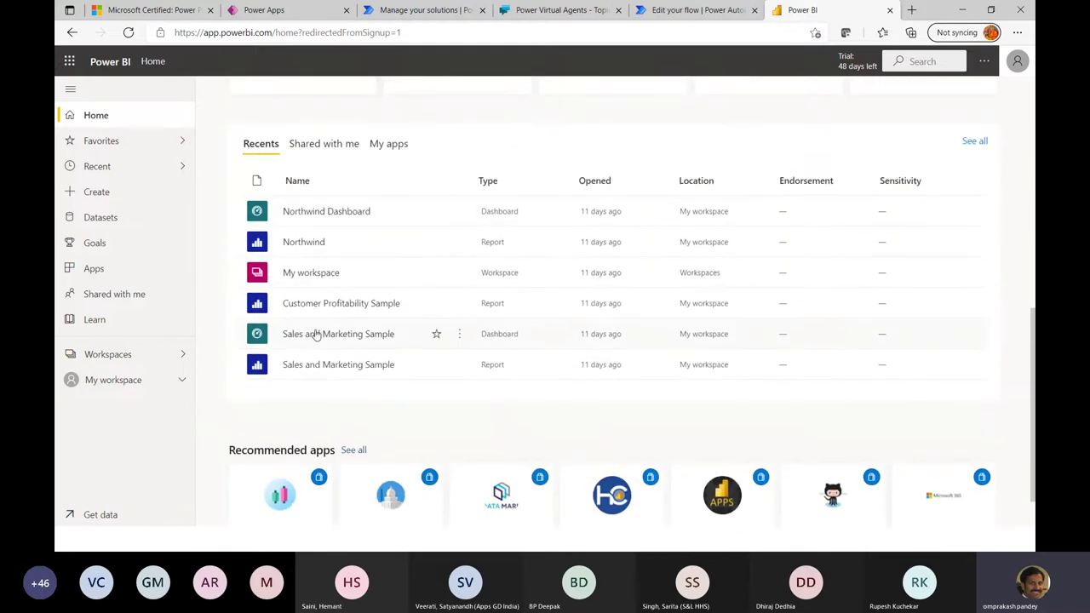
{"action": "scroll", "coordinate": [319, 424], "scroll_direction": "down", "scroll_amount": 1}
{"action": "scroll", "coordinate": [320, 425], "scroll_direction": "up", "scroll_amount": 1}
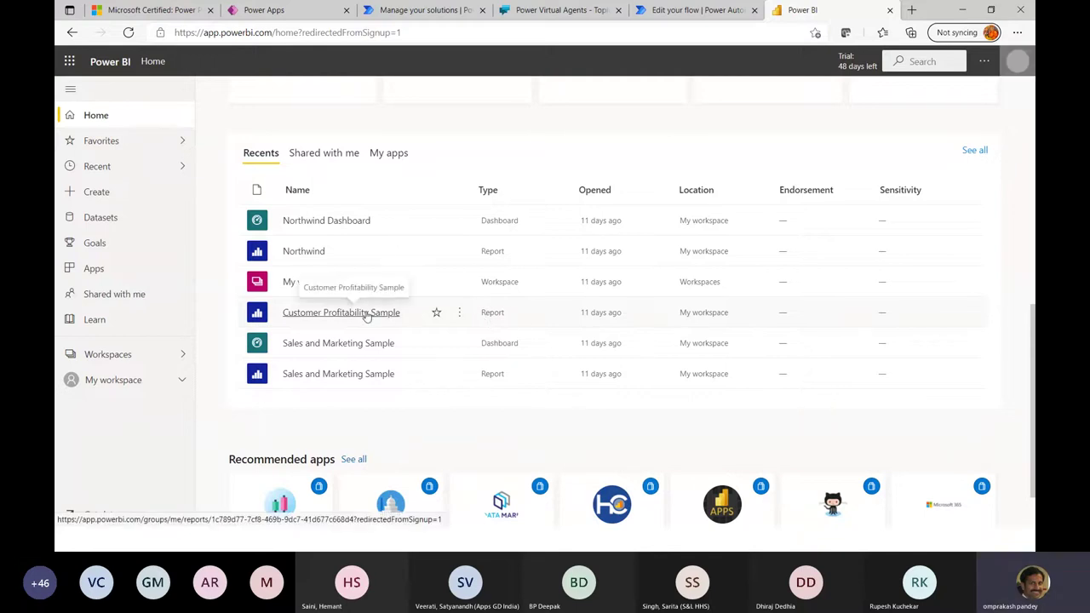
Step: View the Industry Margin Analysis and Executive Scorecard pages of the Customer Profitability Sample report, and return to Home
{"action": "left_click", "coordinate": [366, 313]}
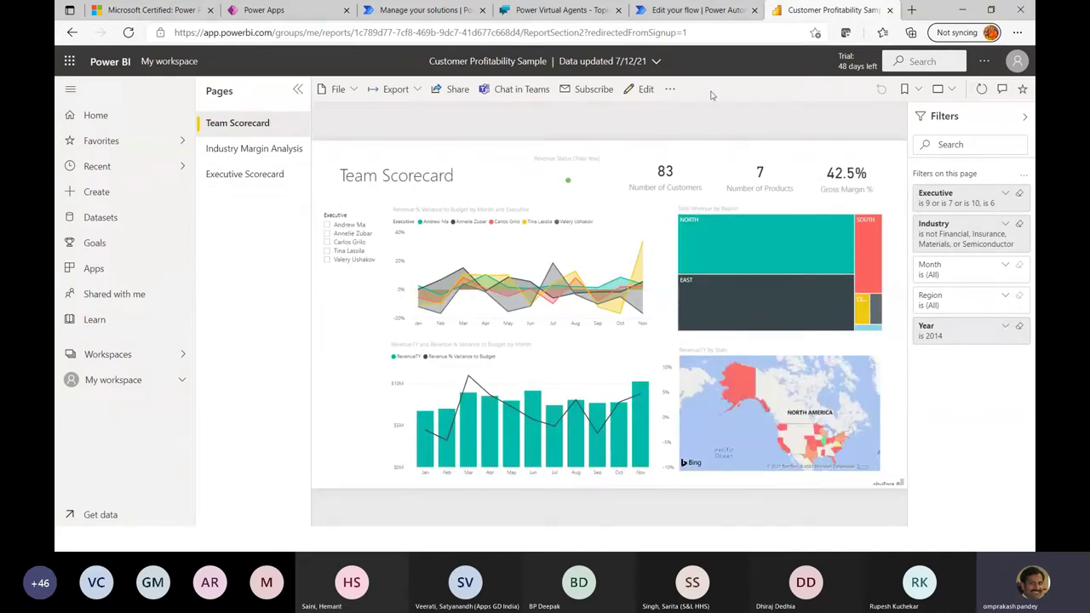
{"action": "left_click", "coordinate": [244, 151]}
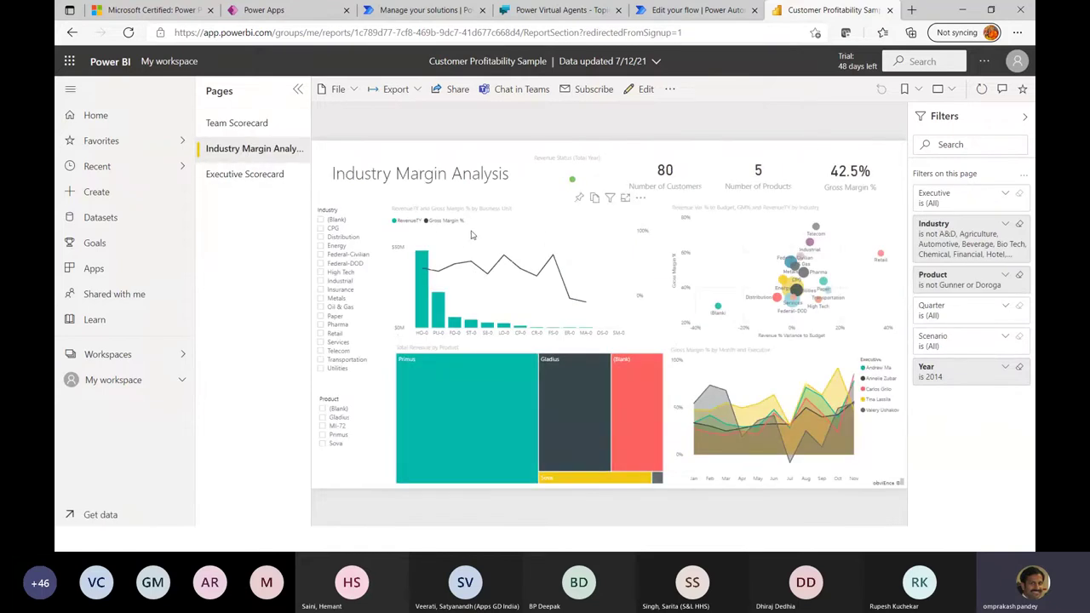
{"action": "left_click", "coordinate": [261, 176]}
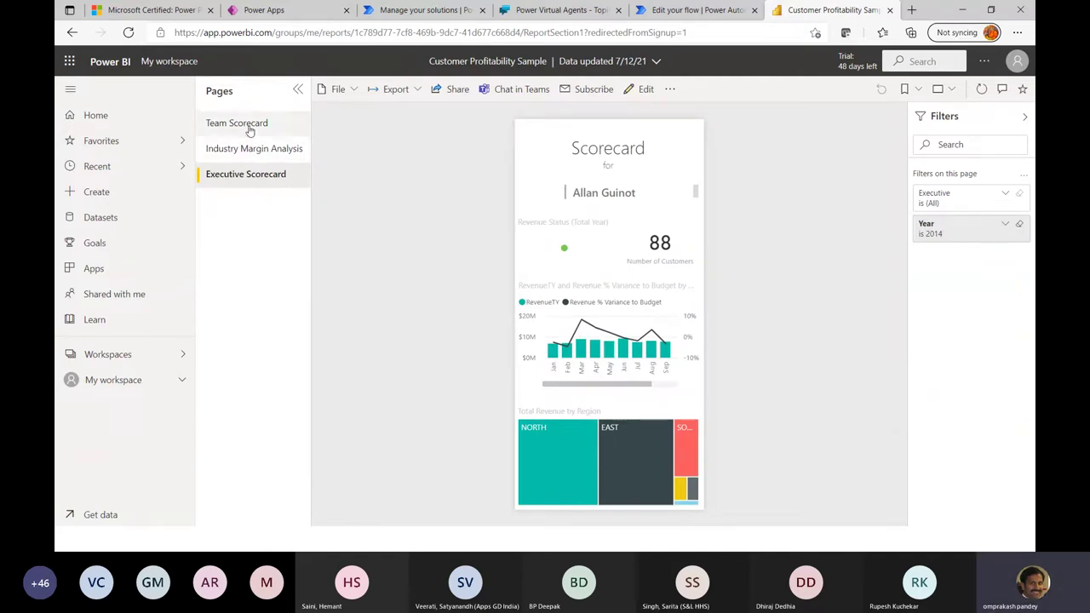
{"action": "left_click", "coordinate": [72, 32]}
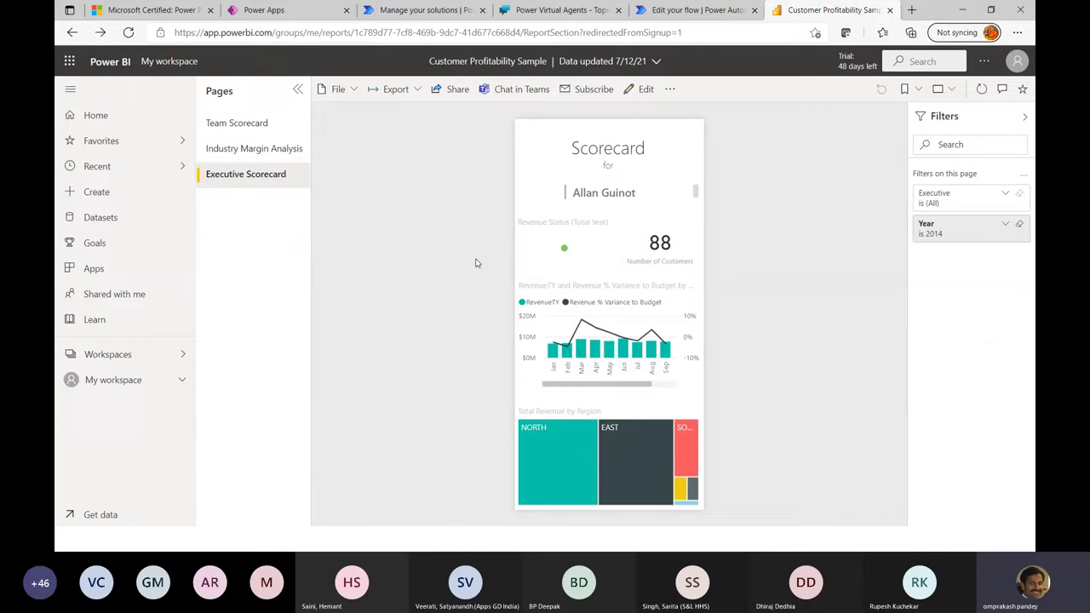
{"action": "left_click", "coordinate": [72, 32]}
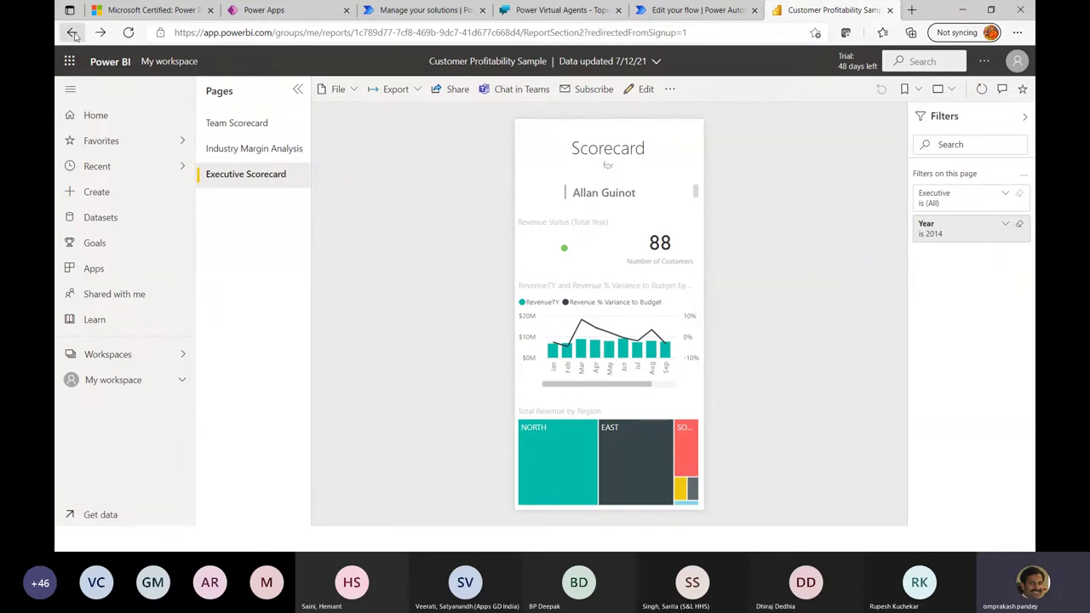
{"action": "left_click", "coordinate": [95, 116]}
Step: Open the Northwind Dashboard from the recent items to view its charts, and return to Home
{"action": "scroll", "coordinate": [429, 458], "scroll_direction": "down", "scroll_amount": 5}
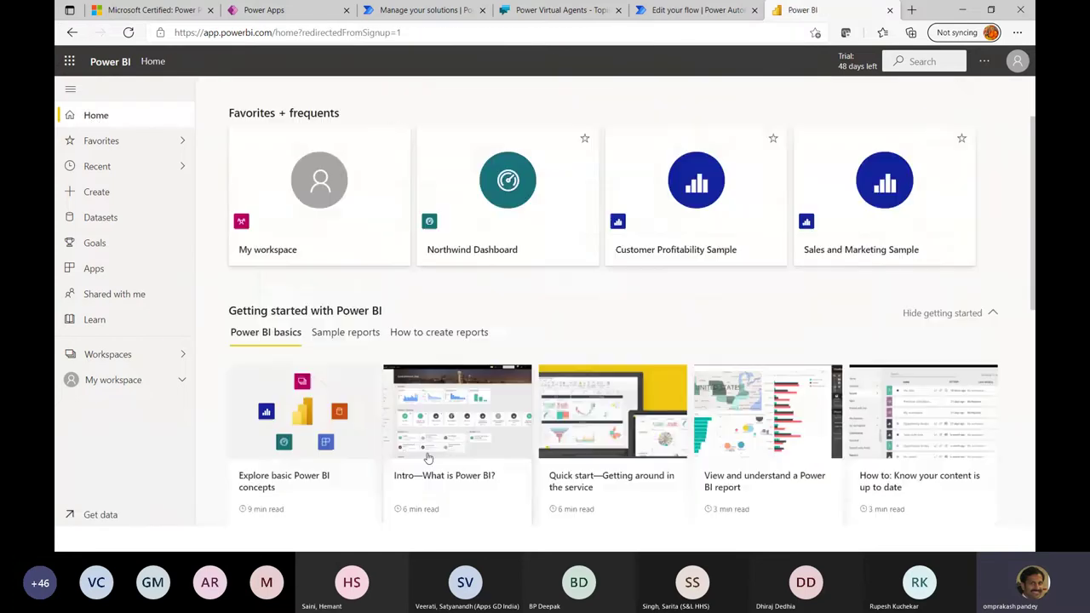
{"action": "scroll", "coordinate": [428, 458], "scroll_direction": "down", "scroll_amount": 2}
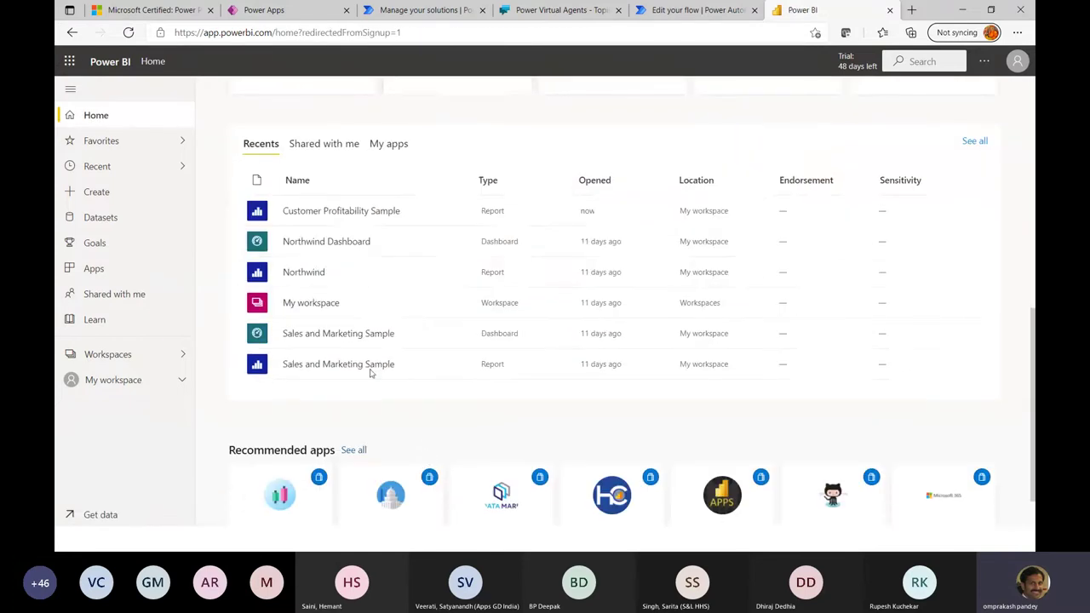
{"action": "left_click", "coordinate": [328, 244]}
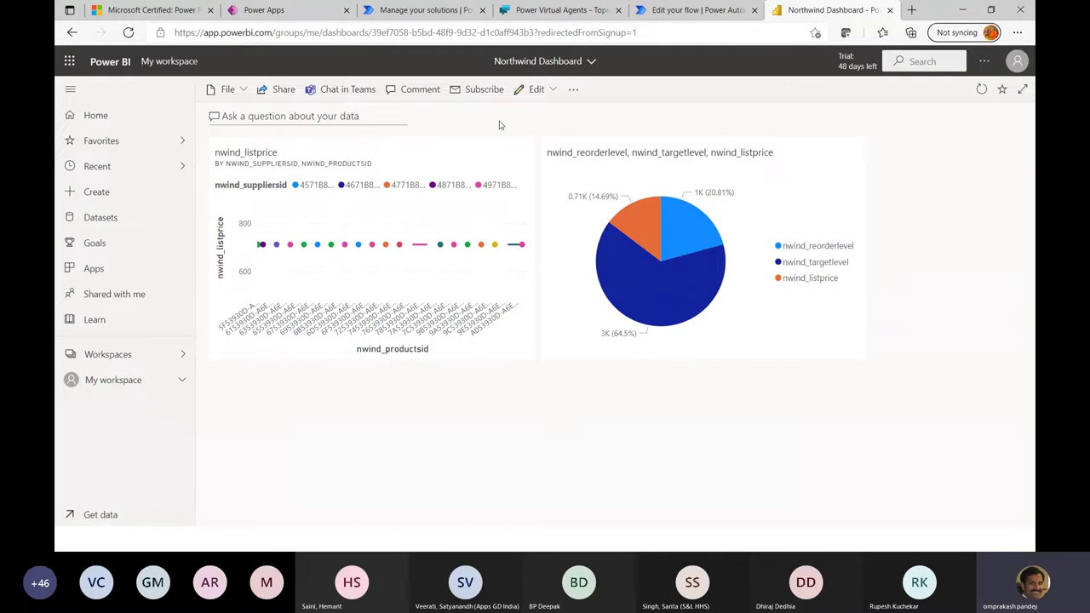
{"action": "left_click", "coordinate": [97, 68]}
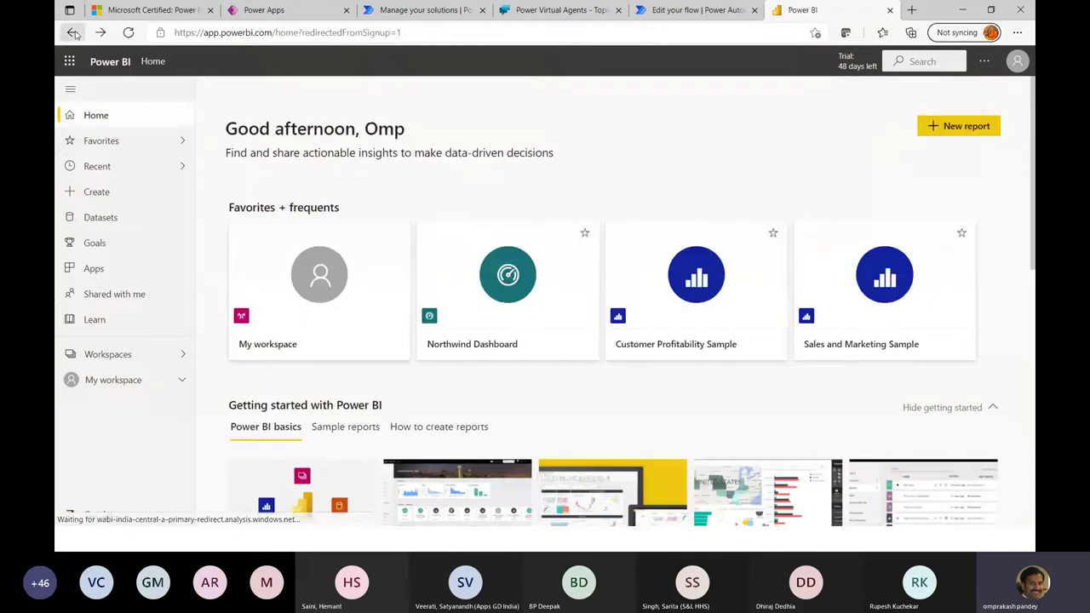
Step: Reopen the Customer Profitability Sample report to view its Team Scorecard page, and go back to Home
{"action": "scroll", "coordinate": [591, 473], "scroll_direction": "down", "scroll_amount": 1}
{"action": "scroll", "coordinate": [591, 473], "scroll_direction": "down", "scroll_amount": 6}
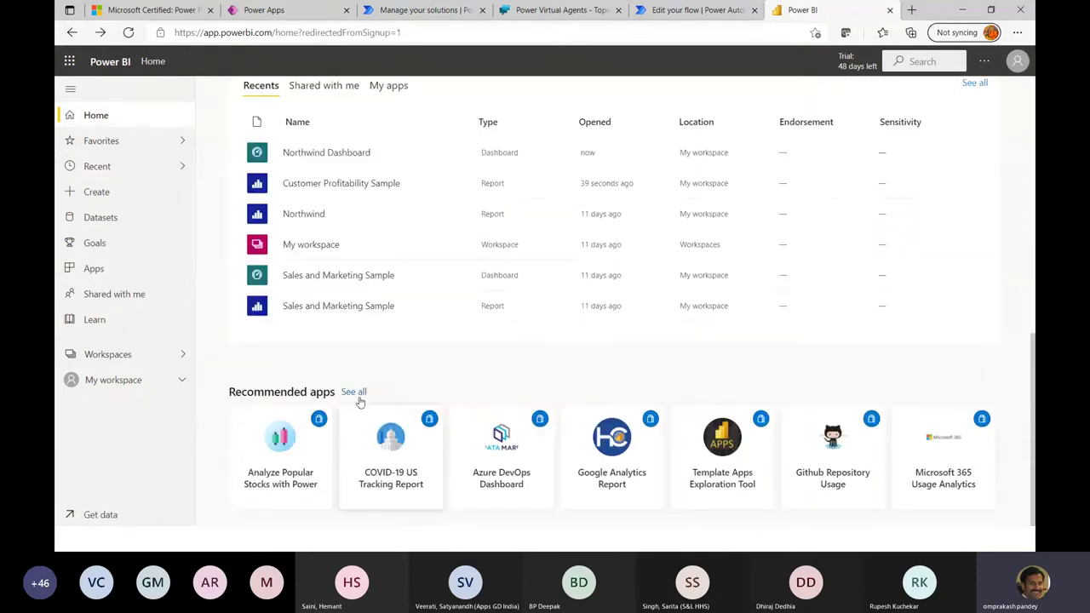
{"action": "left_click", "coordinate": [341, 183]}
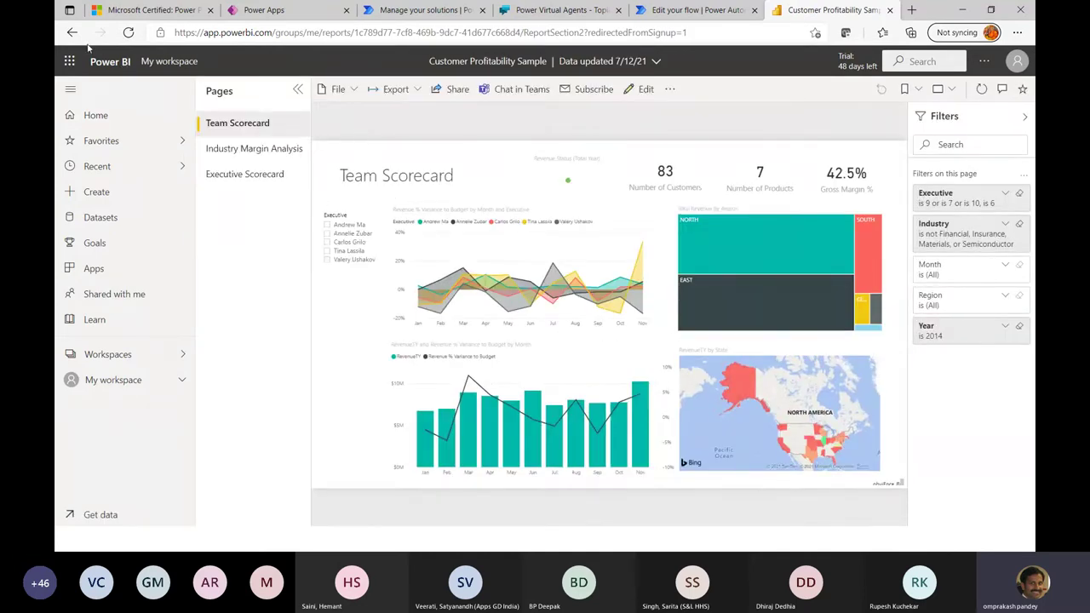
{"action": "left_click", "coordinate": [92, 115]}
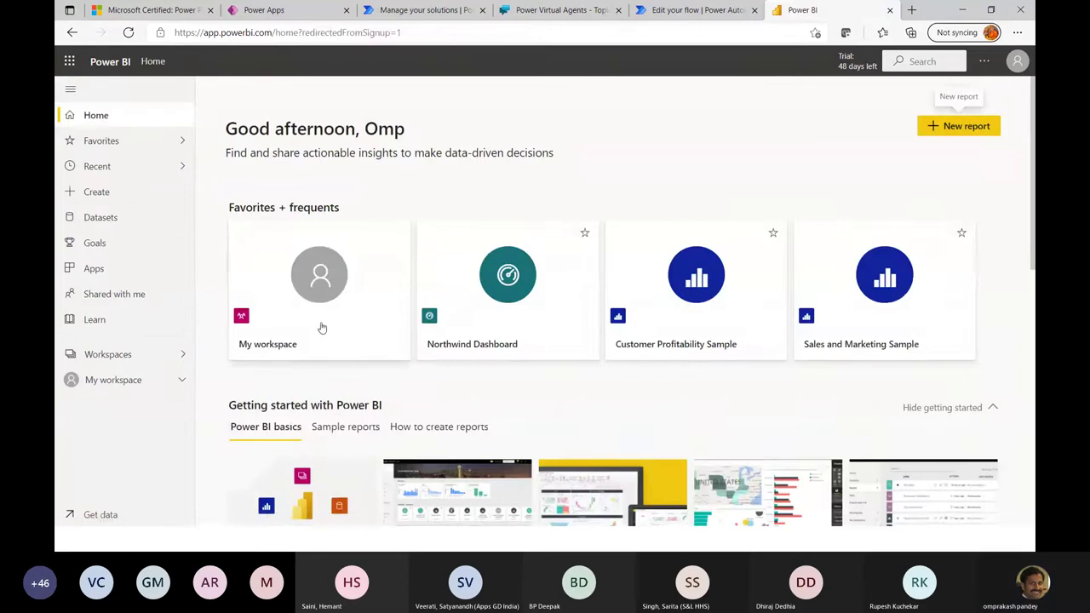
Step: Open the Sales and Marketing Sample dashboard from the recent items and examine its volume, market share, sentiment and unit tiles
{"action": "scroll", "coordinate": [449, 462], "scroll_direction": "down", "scroll_amount": 6}
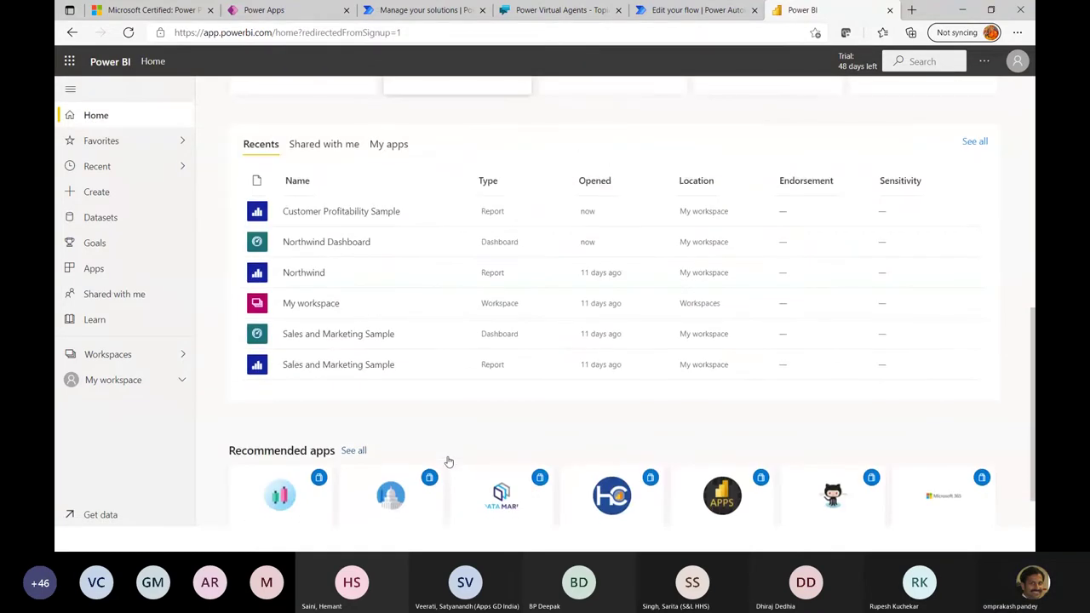
{"action": "left_click", "coordinate": [336, 335]}
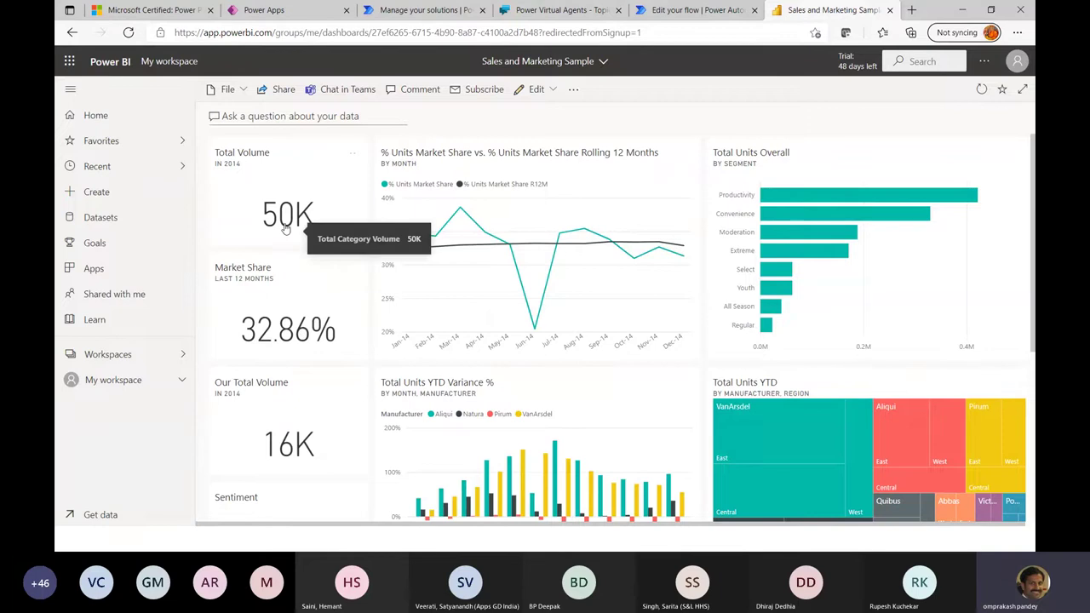
{"action": "scroll", "coordinate": [266, 452], "scroll_direction": "down", "scroll_amount": 3}
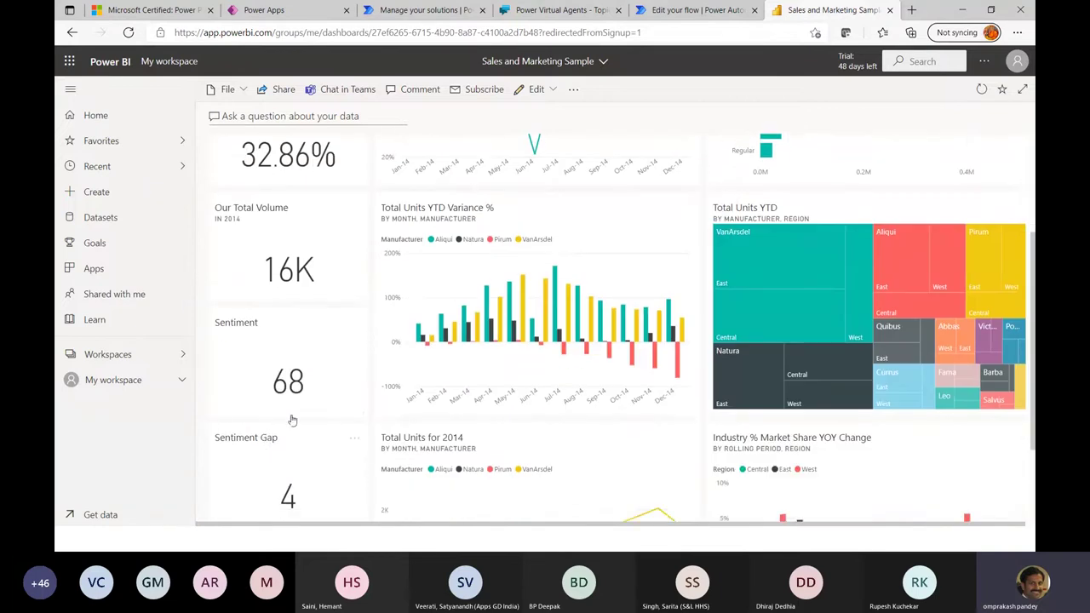
{"action": "scroll", "coordinate": [286, 399], "scroll_direction": "down", "scroll_amount": 1}
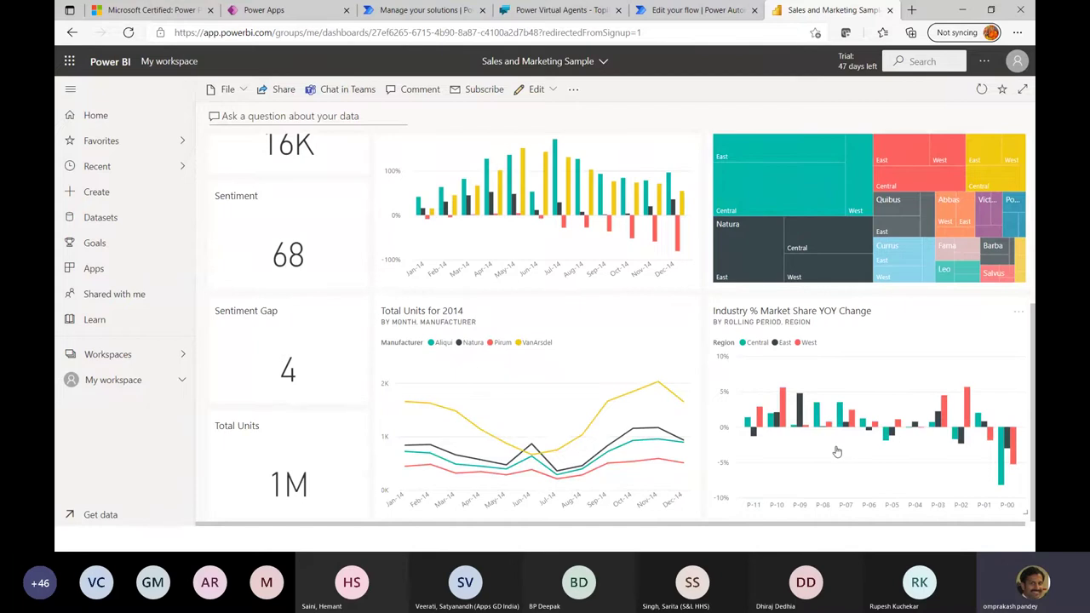
{"action": "scroll", "coordinate": [775, 453], "scroll_direction": "up", "scroll_amount": 4}
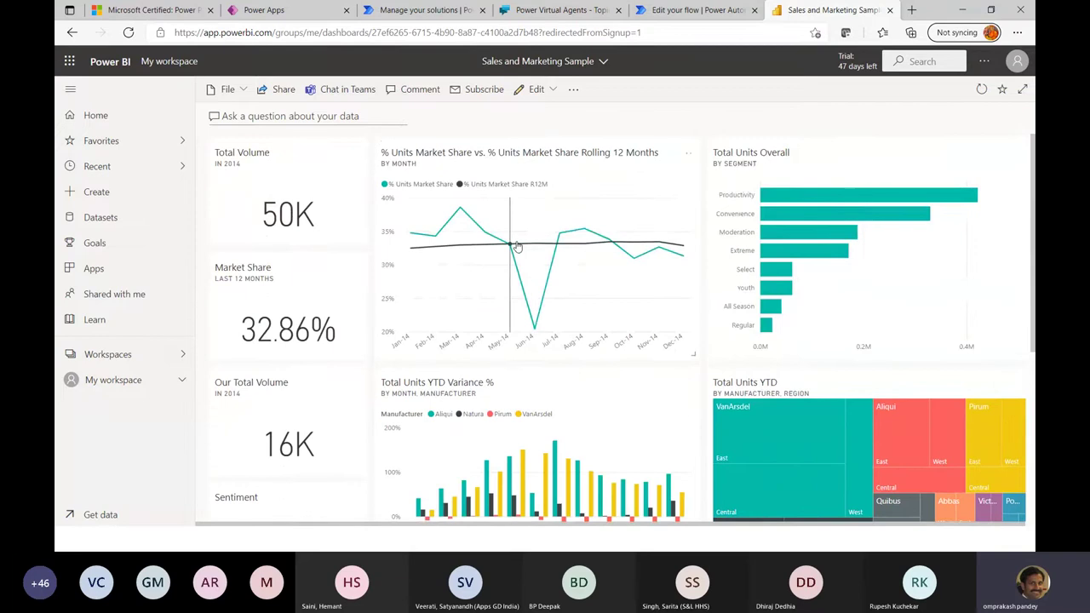
{"action": "mouse_move", "coordinate": [509, 247]}
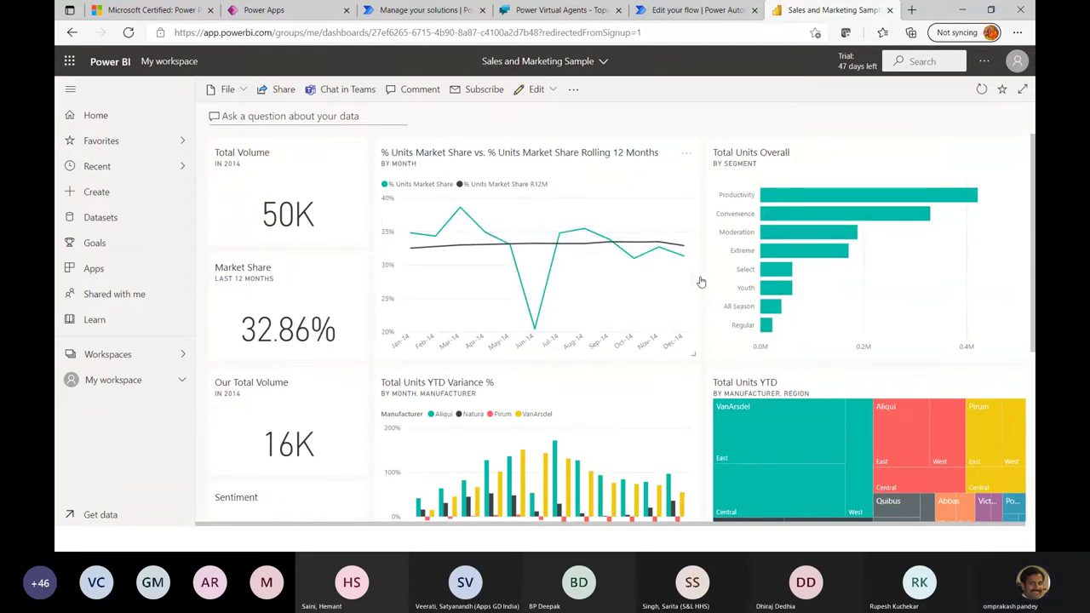
Step: Use the dashboard's Q&A to run the suggested question "top geo states by total units YTD SPLY"
{"action": "left_click", "coordinate": [279, 118]}
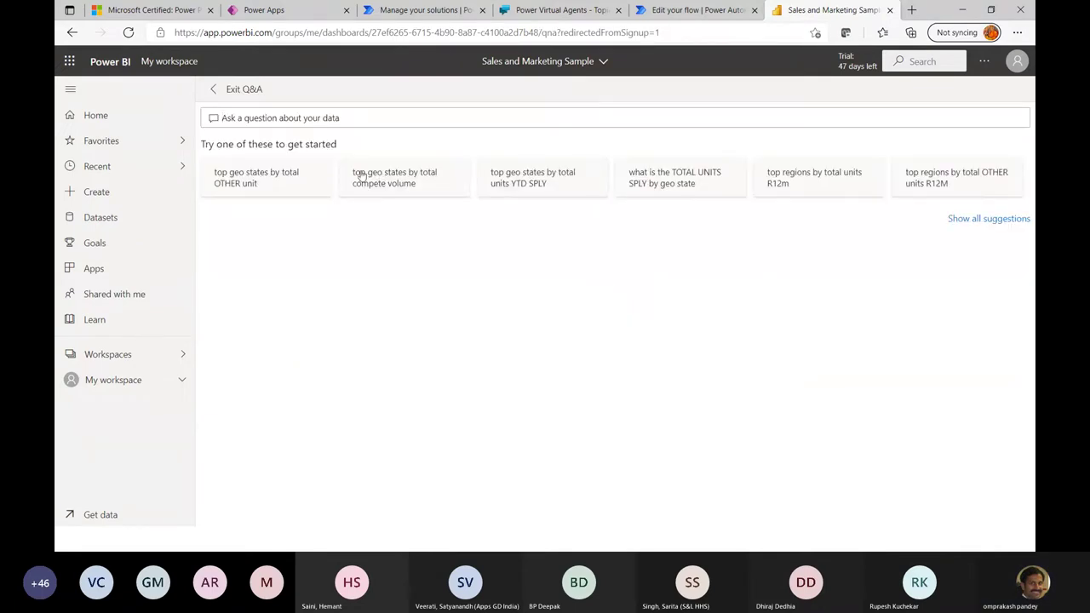
{"action": "left_click", "coordinate": [531, 174]}
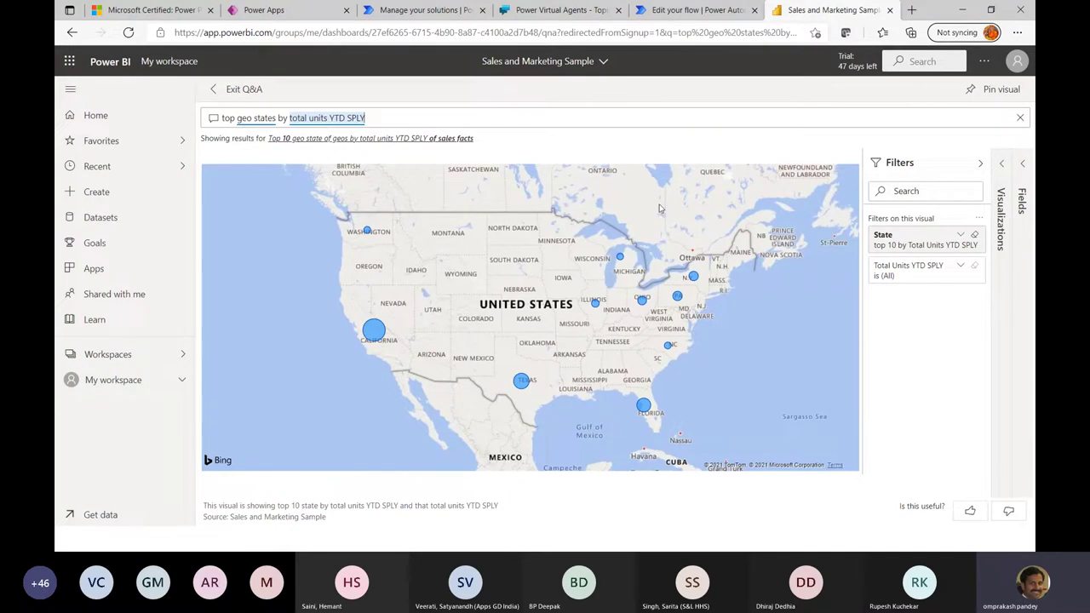
Step: Filter the map visual to show items whose Total Units YTD SPLY is greater than 45645
{"action": "left_click", "coordinate": [903, 274]}
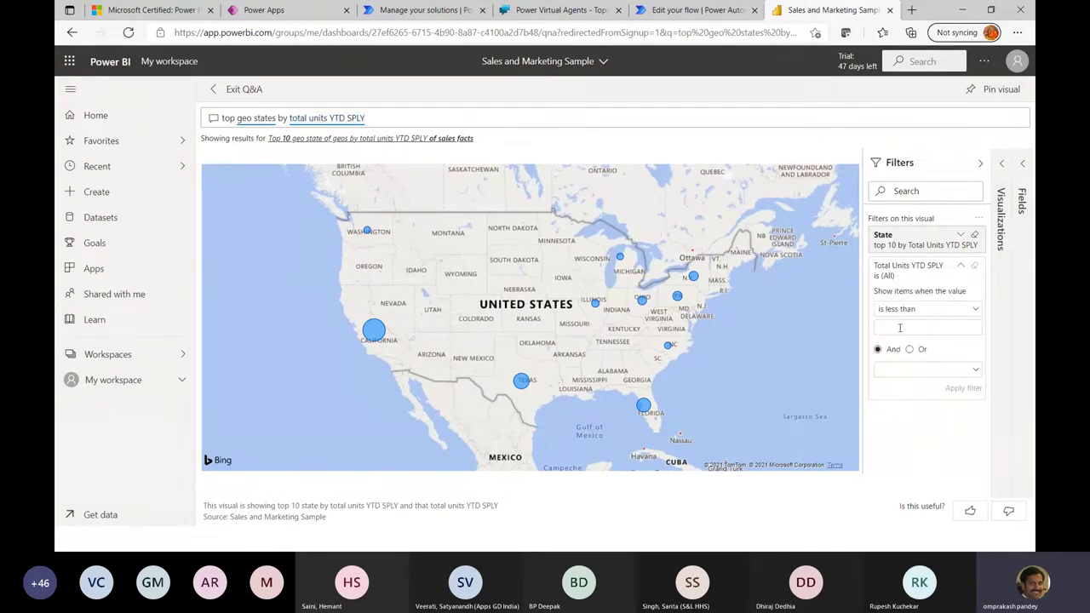
{"action": "left_click", "coordinate": [974, 310]}
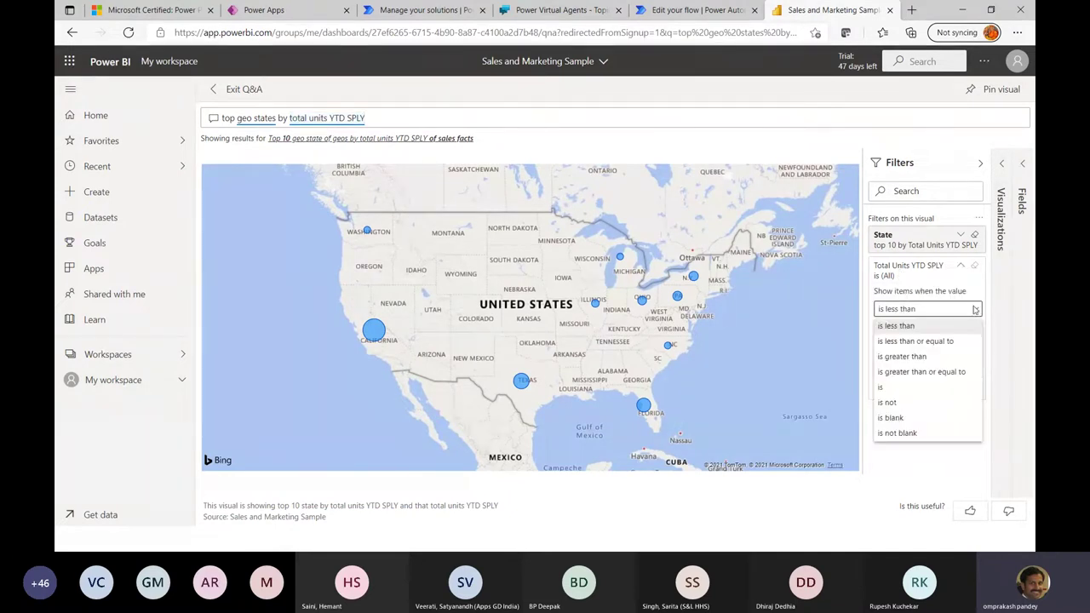
{"action": "left_click", "coordinate": [908, 356]}
{"action": "left_click", "coordinate": [901, 328]}
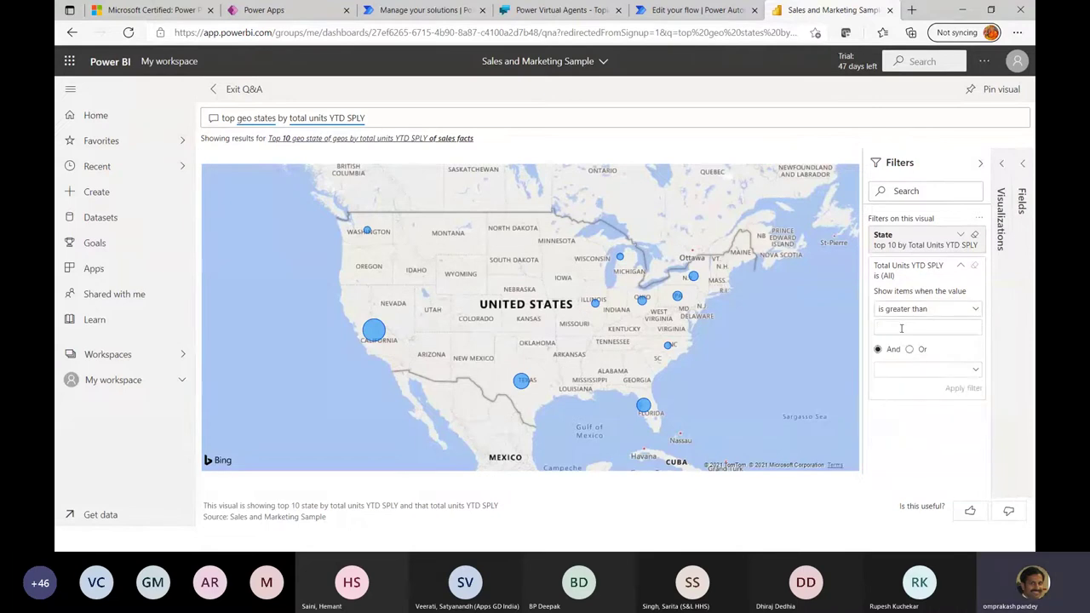
{"action": "type", "text": "45645"}
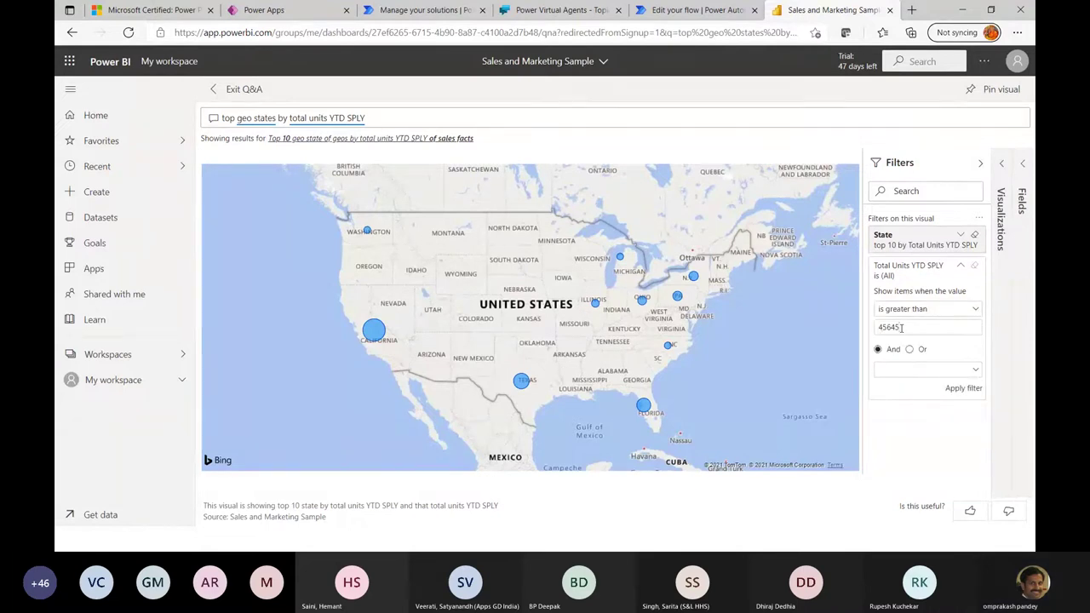
{"action": "left_click", "coordinate": [963, 388]}
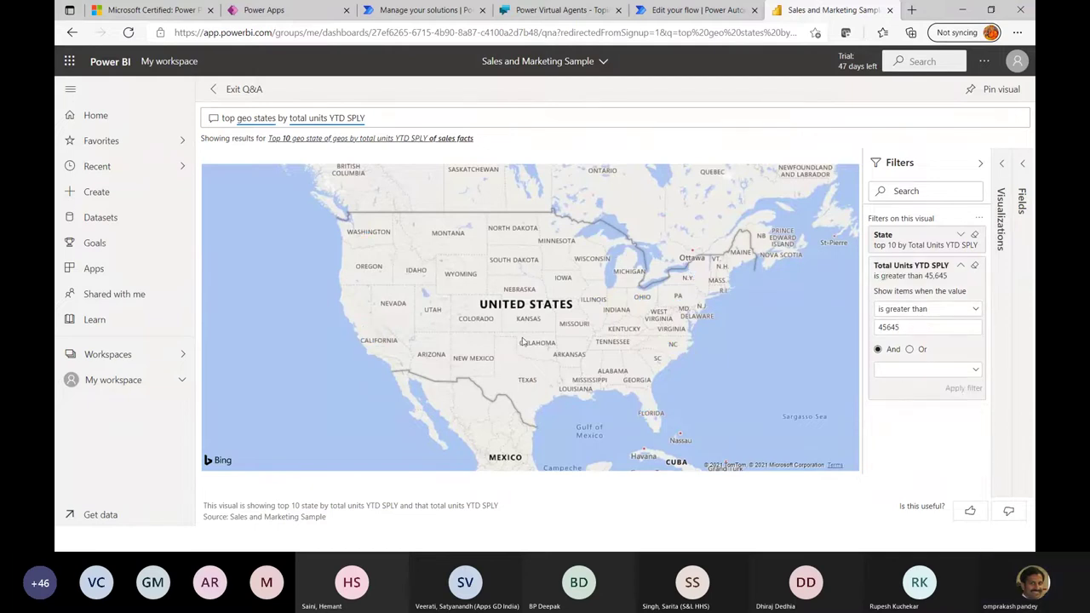
Step: Change the Total Units YTD SPLY filter threshold to 45 and apply it to the map
{"action": "left_click", "coordinate": [908, 326]}
{"action": "key", "text": "BackSpace"}
{"action": "key", "text": "BackSpace"}
{"action": "key", "text": "BackSpace"}
{"action": "left_click", "coordinate": [970, 388]}
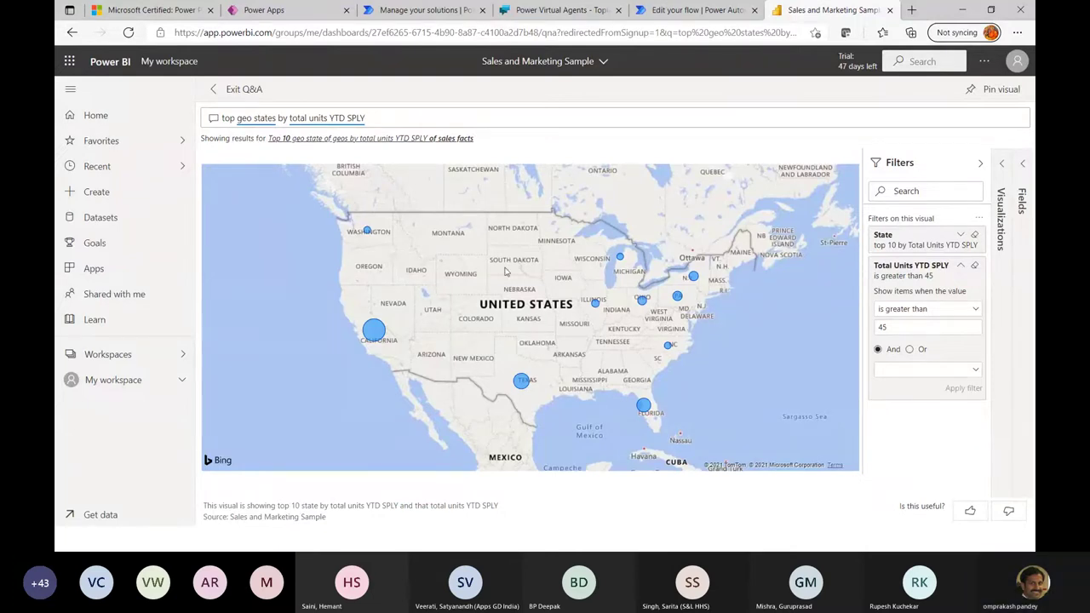
Step: Leave Q&A, examine the remaining tiles of the Sales and Marketing Sample dashboard, and switch back to the presentation slides
{"action": "left_click", "coordinate": [214, 90]}
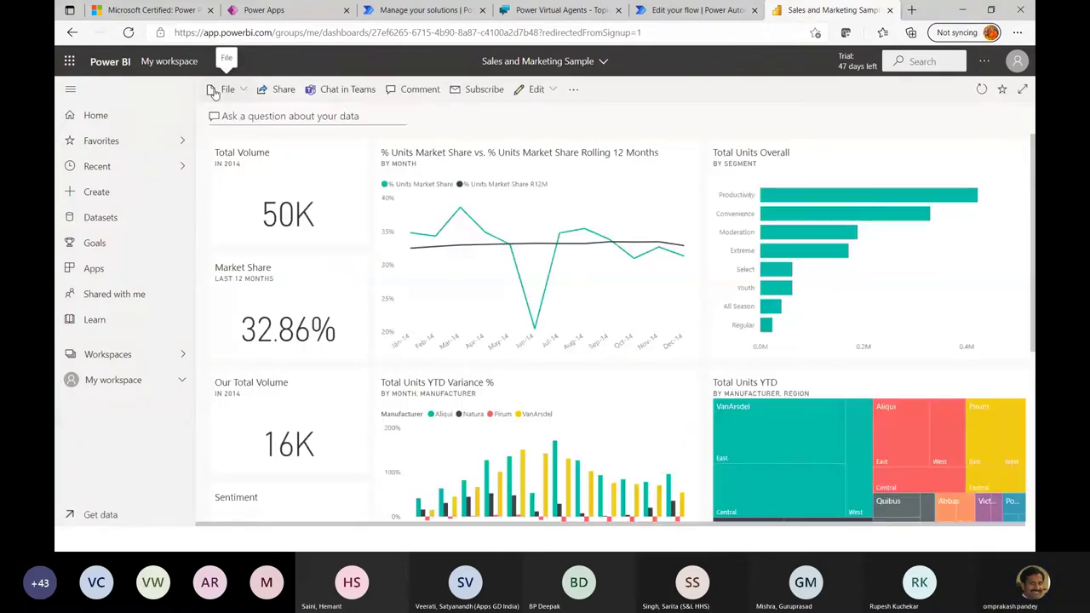
{"action": "scroll", "coordinate": [451, 255], "scroll_direction": "down", "scroll_amount": 3}
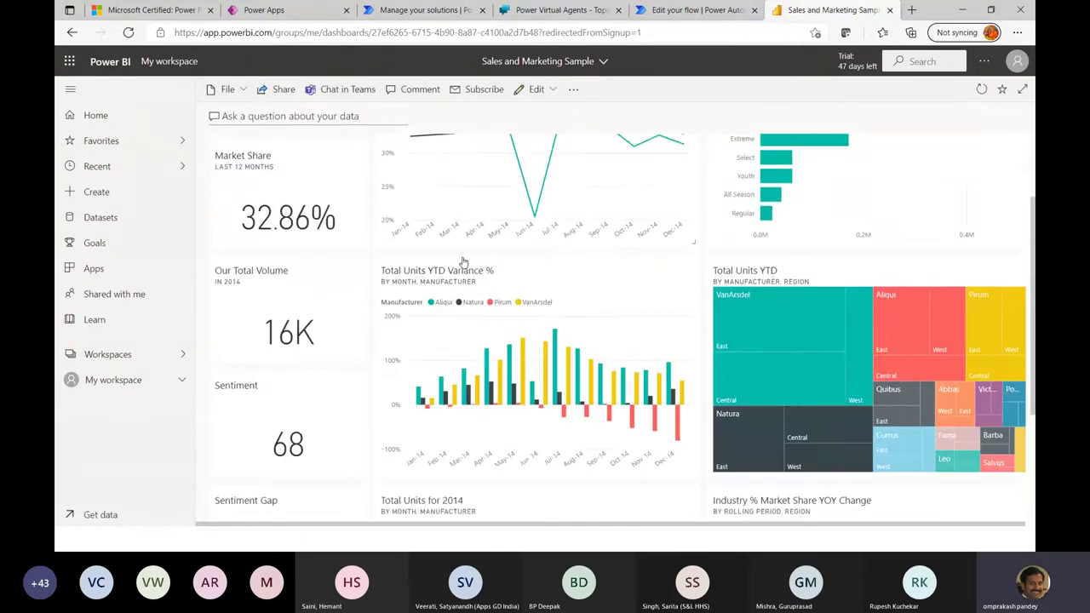
{"action": "scroll", "coordinate": [464, 263], "scroll_direction": "down", "scroll_amount": 1}
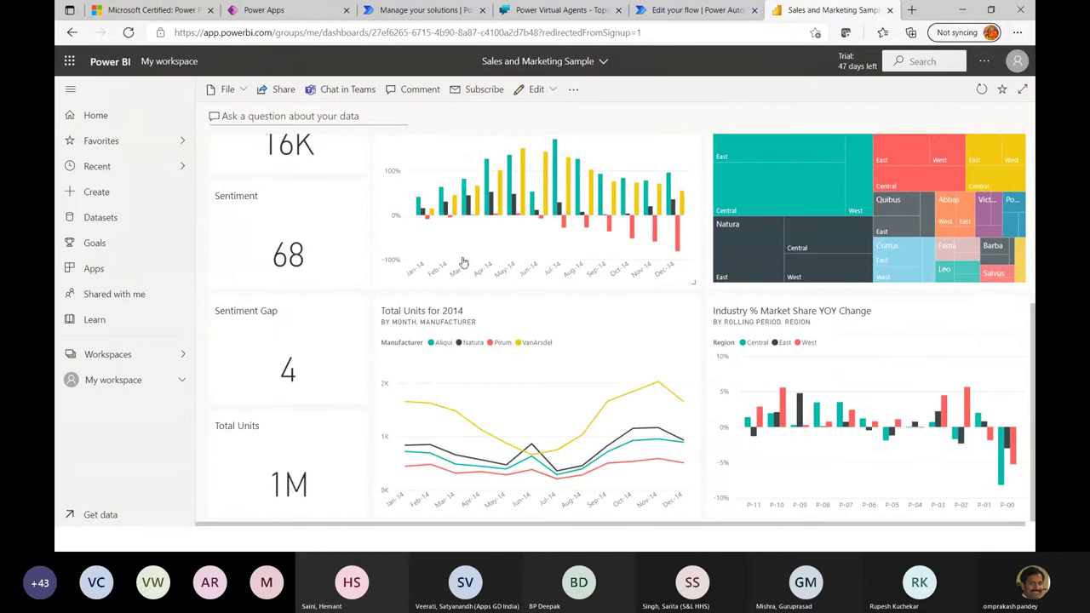
{"action": "key", "text": "alt+Tab"}
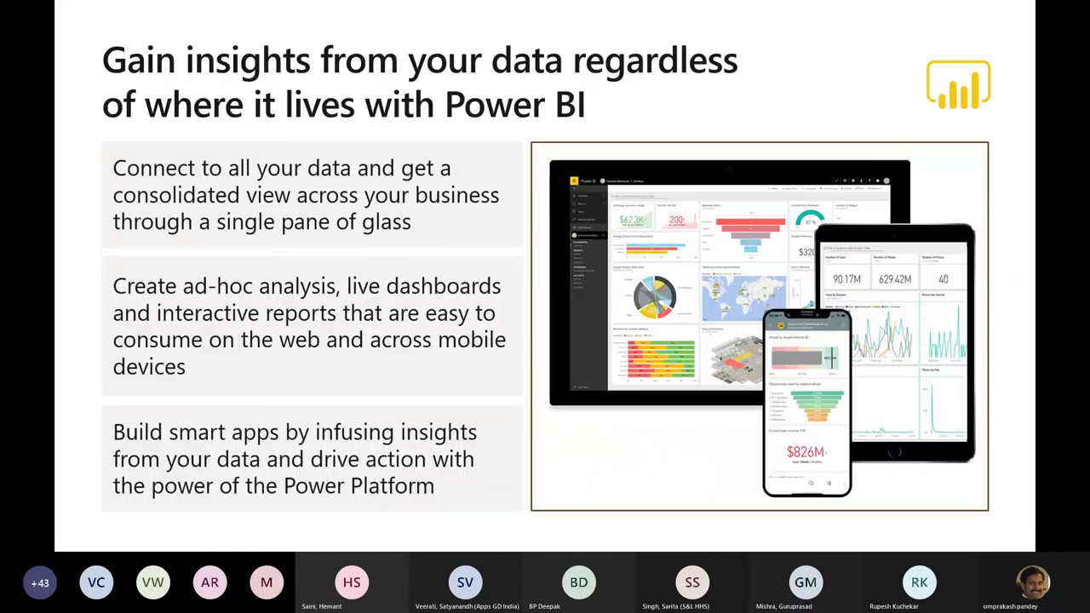
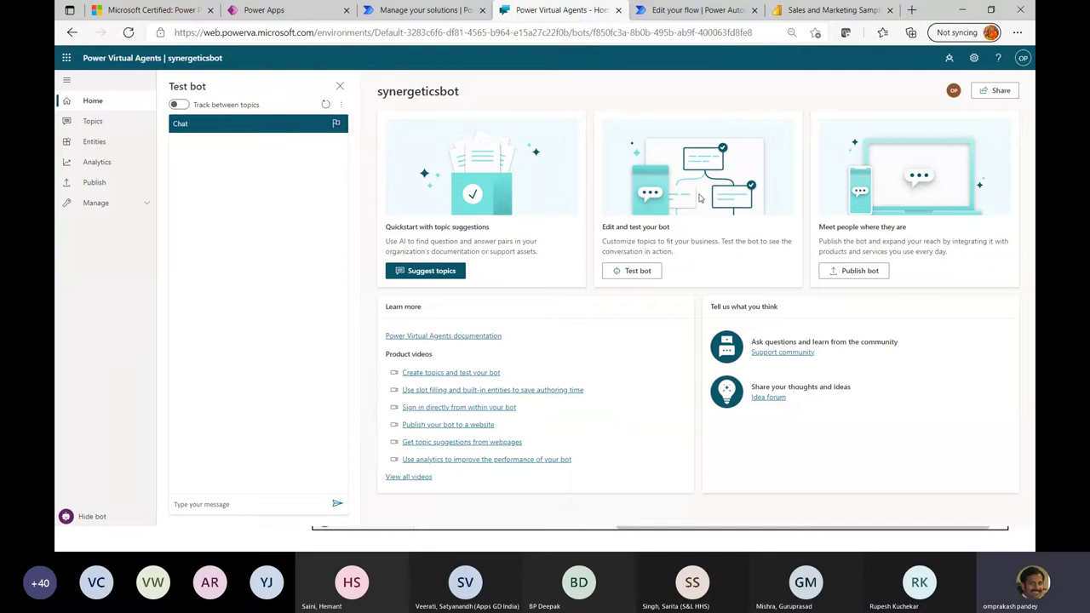
Step: Examine the new bot form's language and environment options, close it without creating a bot, and return to the slides
{"action": "left_click", "coordinate": [950, 59]}
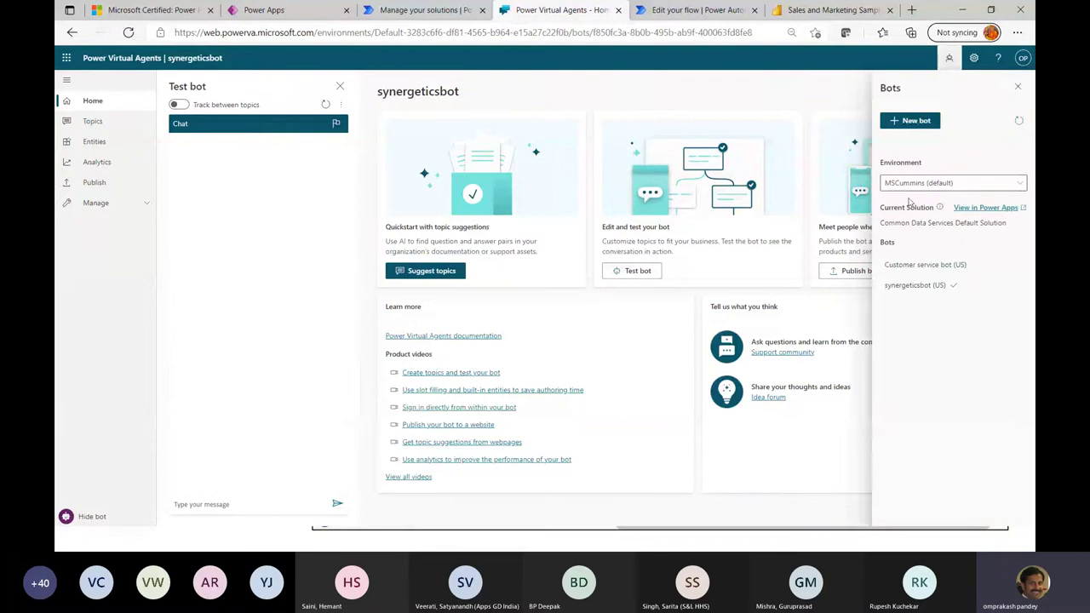
{"action": "left_click", "coordinate": [924, 126]}
{"action": "mouse_move", "coordinate": [597, 208]}
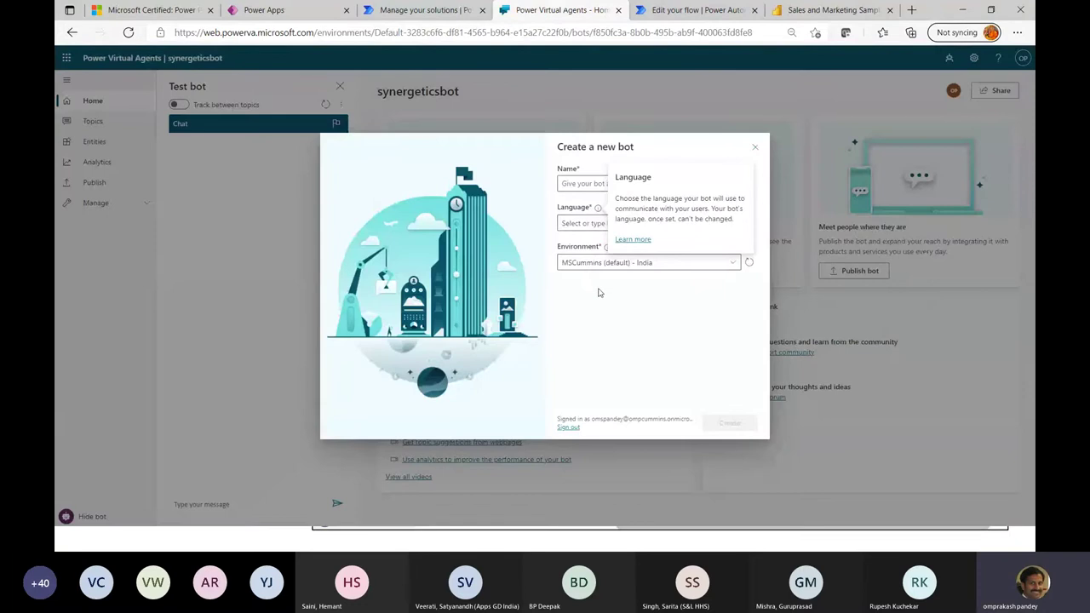
{"action": "left_click", "coordinate": [731, 261]}
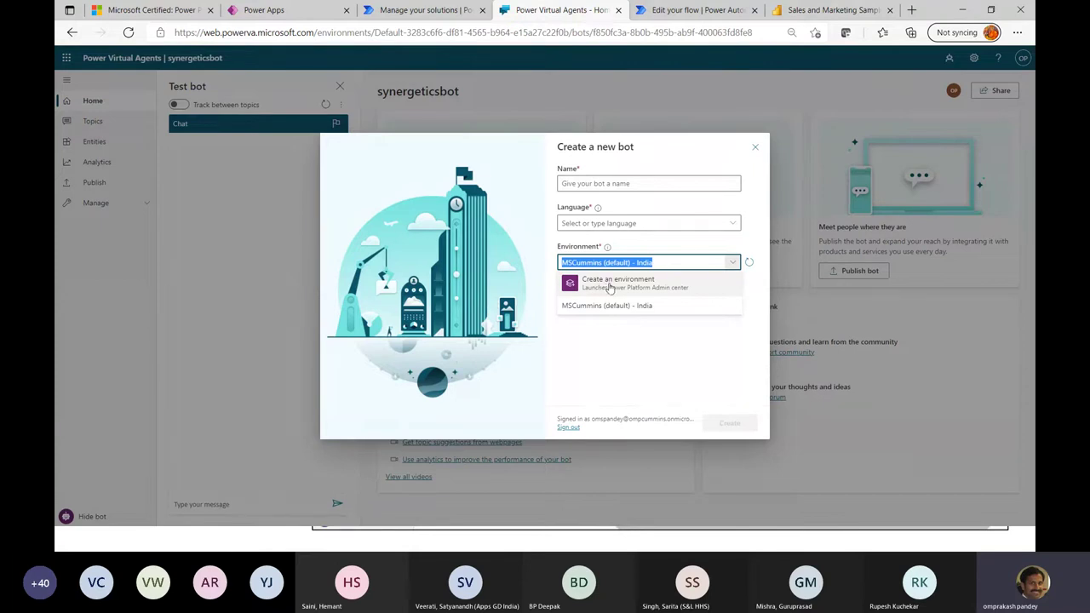
{"action": "left_click", "coordinate": [619, 365]}
{"action": "left_click", "coordinate": [755, 146]}
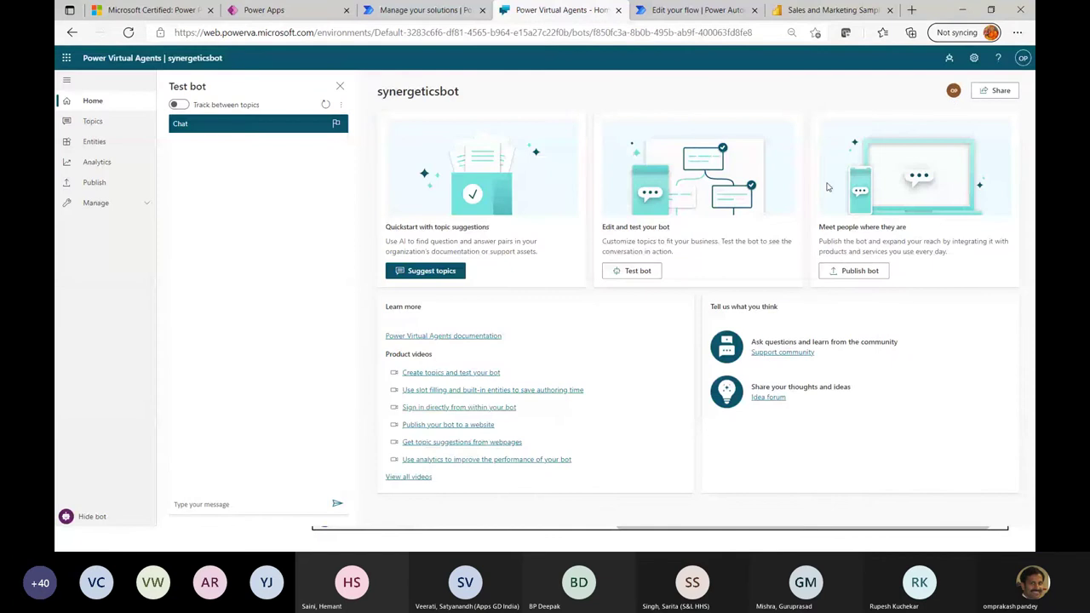
{"action": "key", "text": "alt+Tab"}
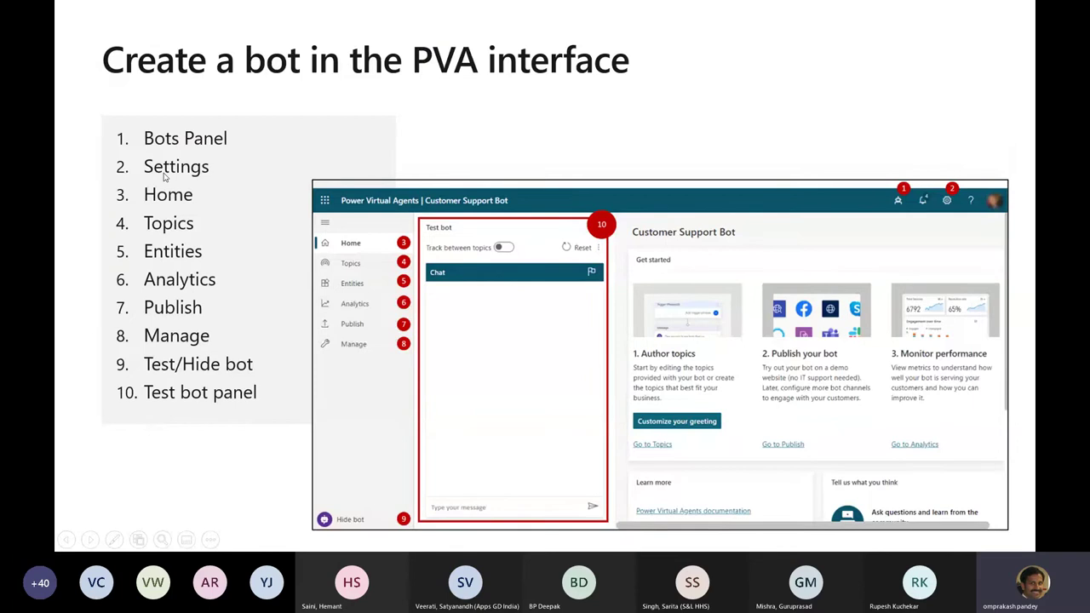
Step: Switch to Power Virtual Agents and review synergeticsbot's General, Transfer to agent and System fallback settings
{"action": "key", "text": "alt+Tab"}
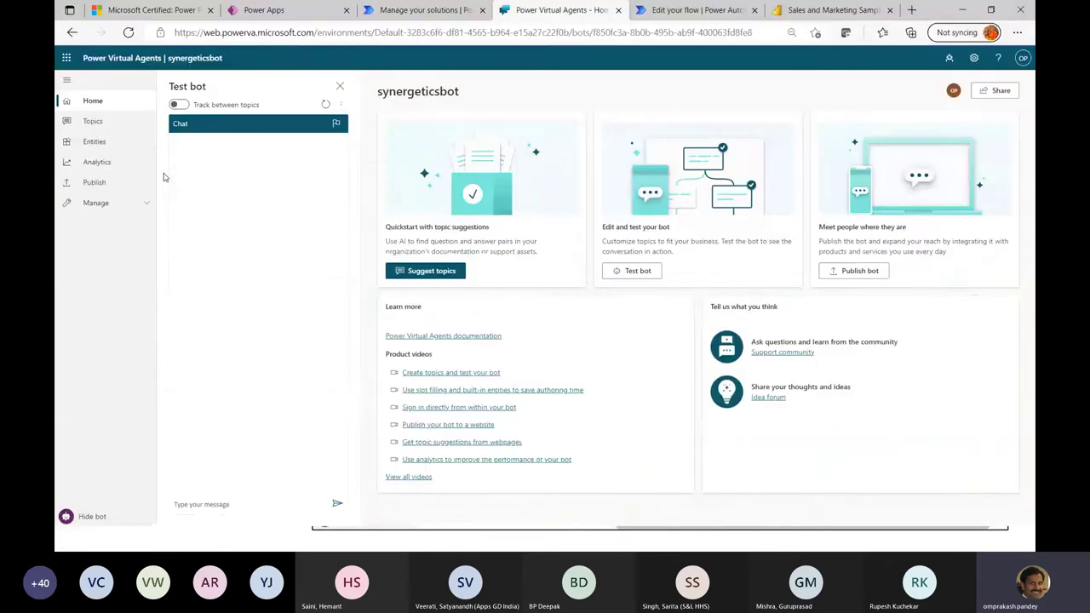
{"action": "left_click", "coordinate": [973, 57]}
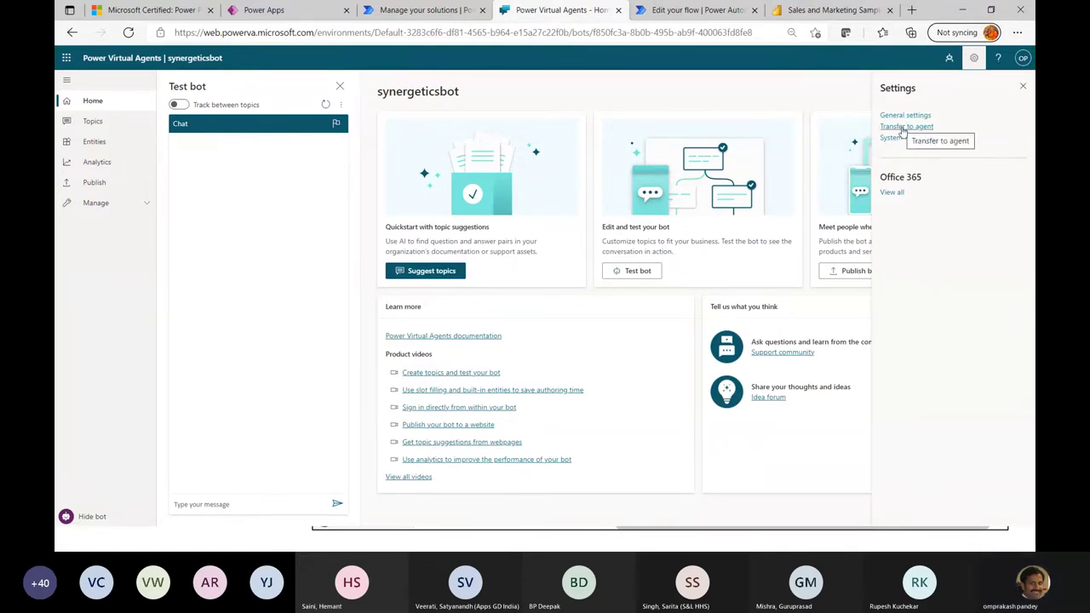
{"action": "left_click", "coordinate": [904, 115]}
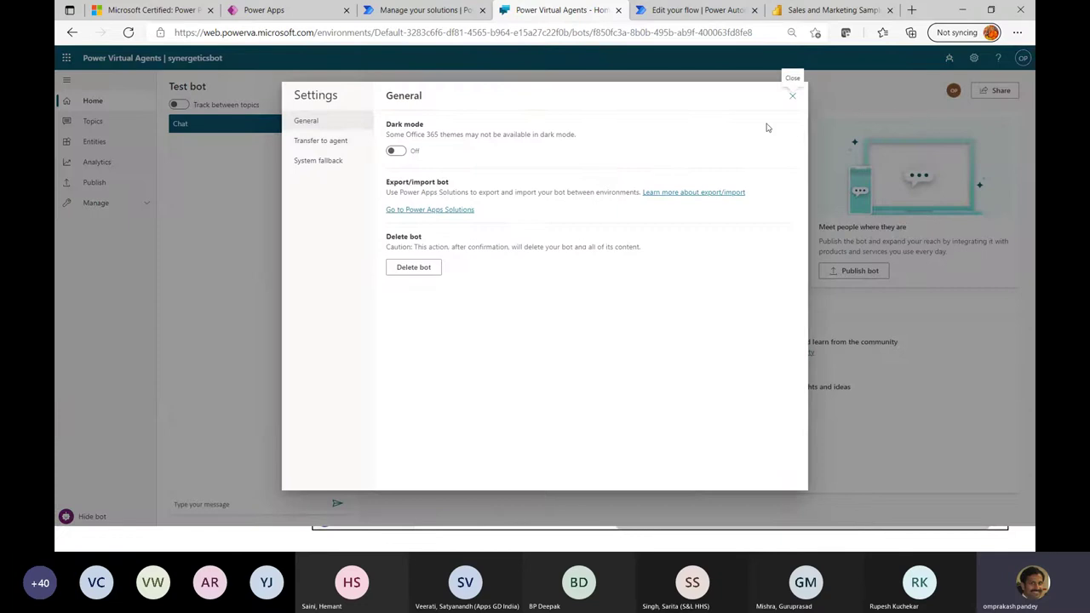
{"action": "left_click", "coordinate": [322, 143]}
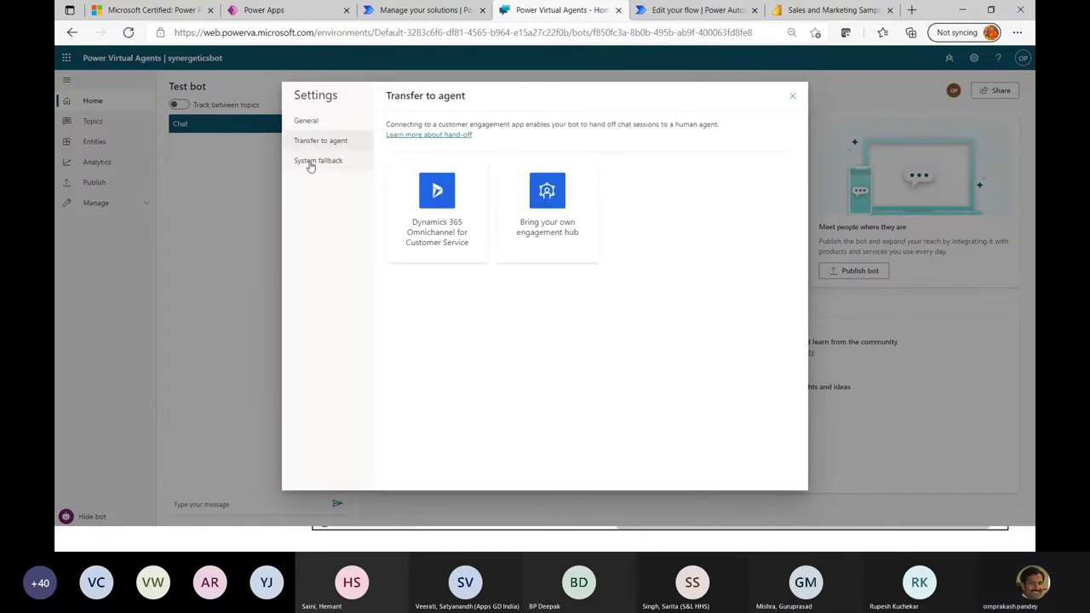
{"action": "left_click", "coordinate": [312, 162]}
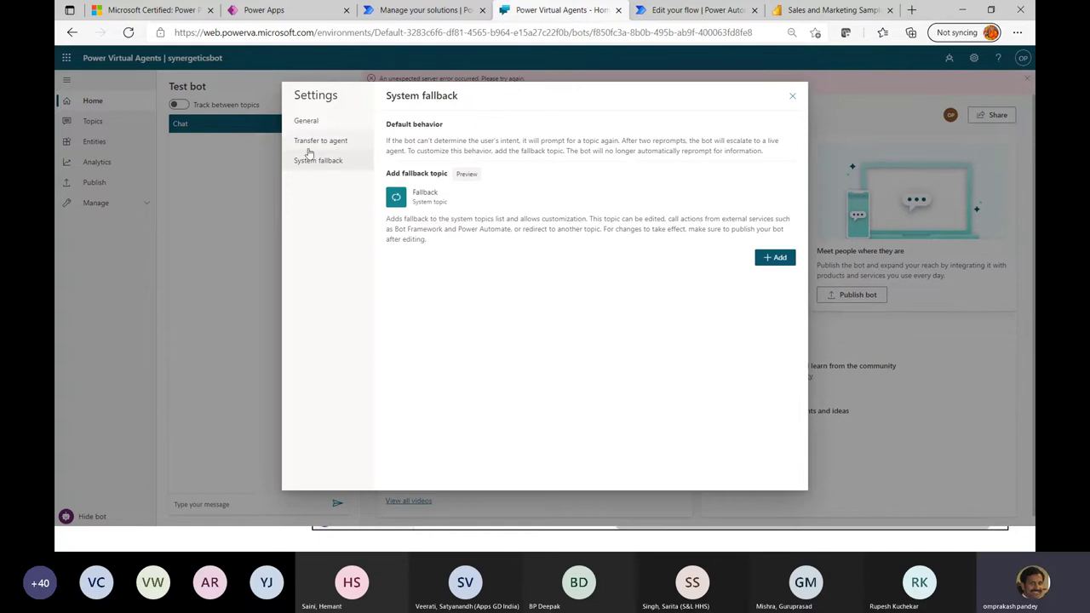
{"action": "left_click", "coordinate": [309, 147]}
{"action": "left_click", "coordinate": [310, 120]}
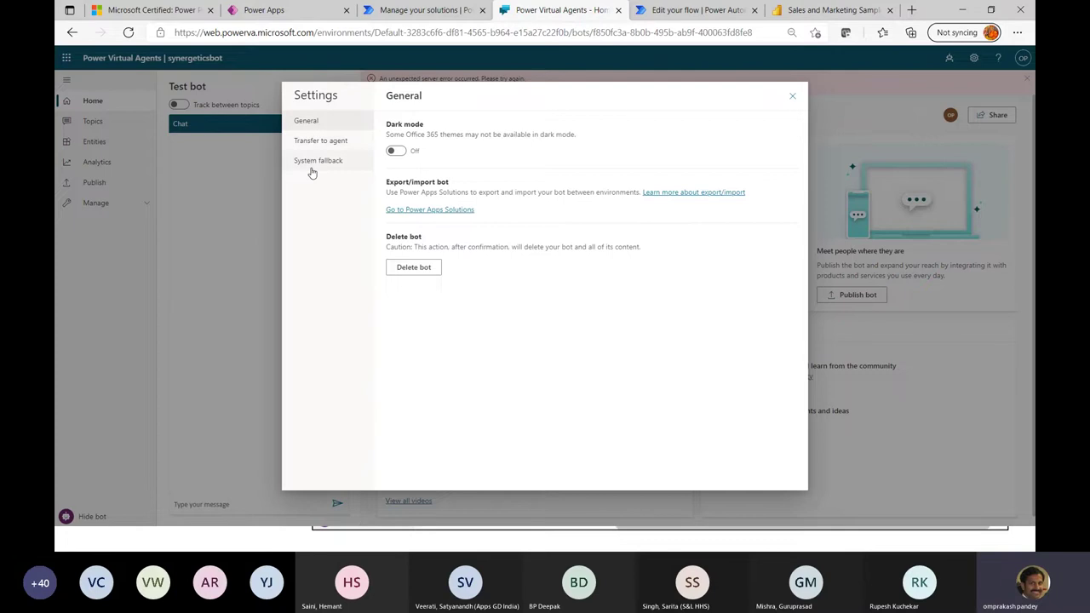
Step: Turn dark mode on in the bot's general settings, switch it back off, and return to the slides
{"action": "left_click", "coordinate": [396, 151]}
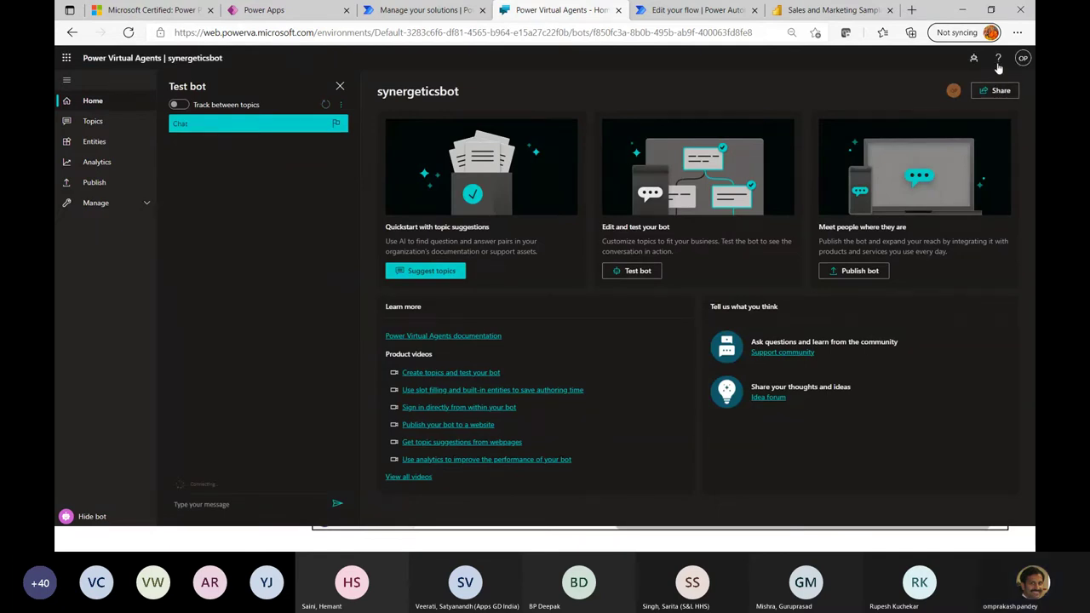
{"action": "left_click", "coordinate": [975, 58]}
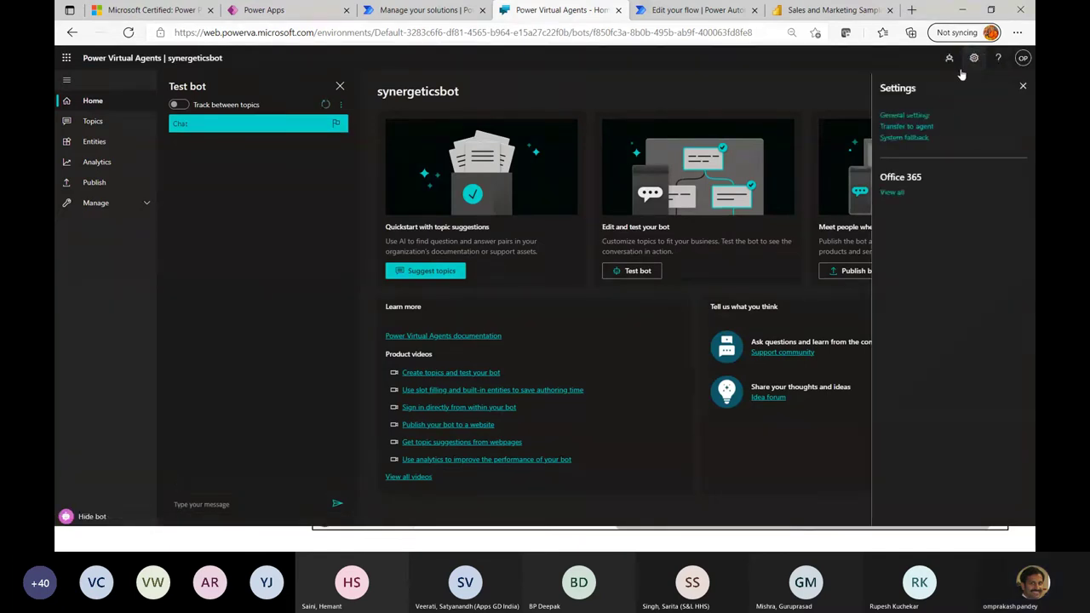
{"action": "left_click", "coordinate": [910, 119]}
{"action": "left_click", "coordinate": [394, 151]}
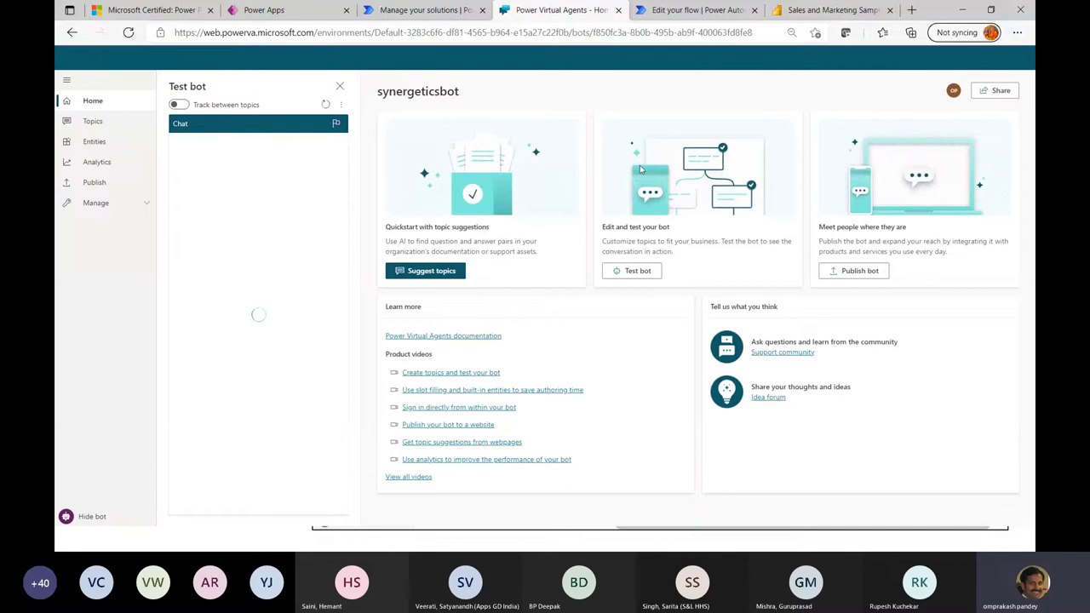
{"action": "key", "text": "alt+Tab"}
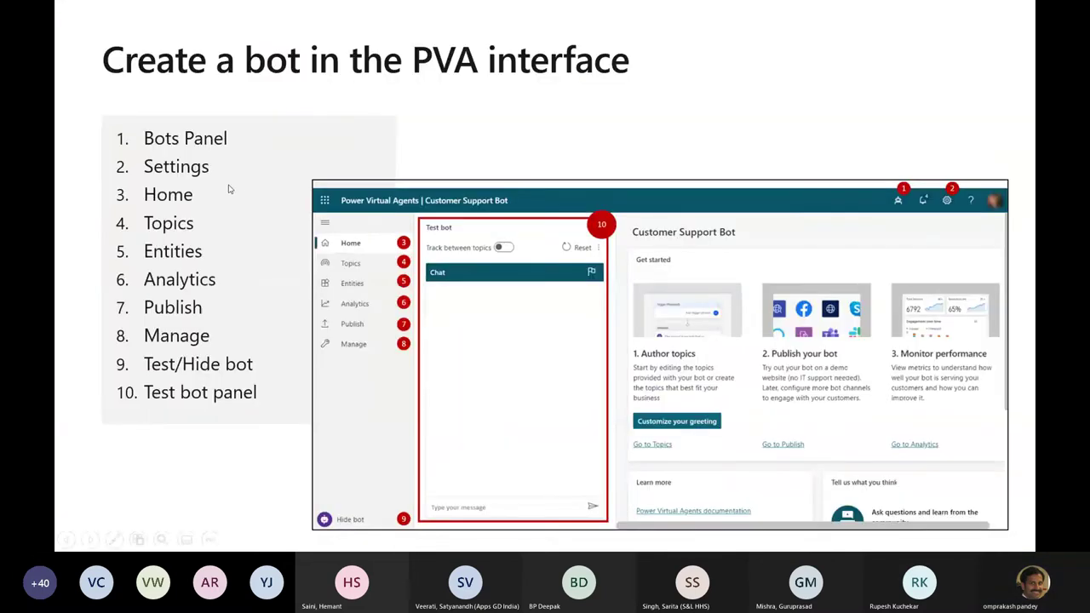
Step: Switch to Power Virtual Agents and look through synergeticsbot's existing topics, from Greeting to Thank you
{"action": "key", "text": "alt+Tab"}
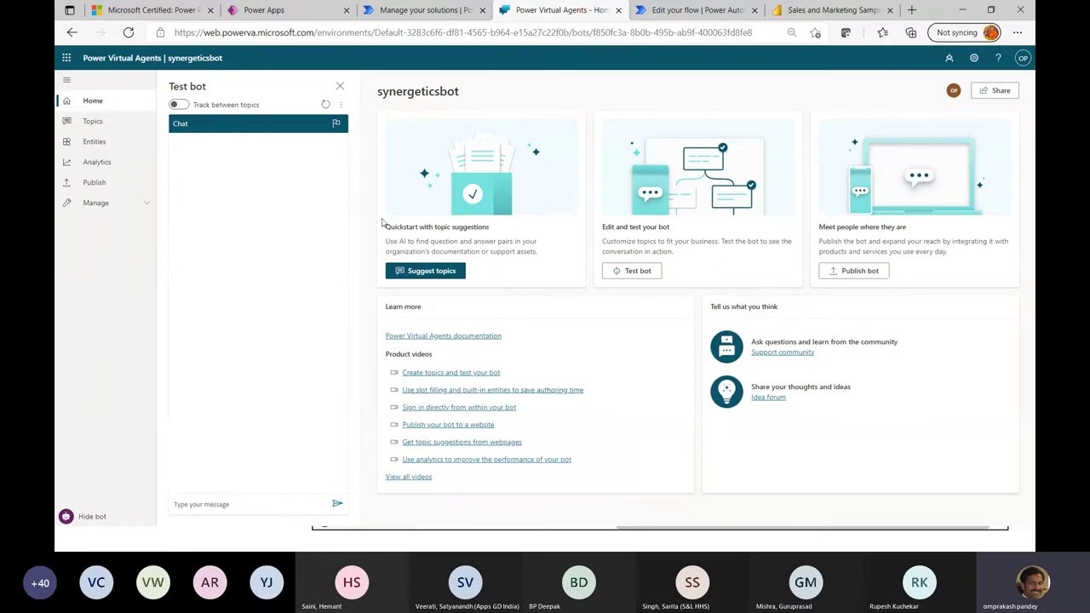
{"action": "left_click", "coordinate": [97, 124]}
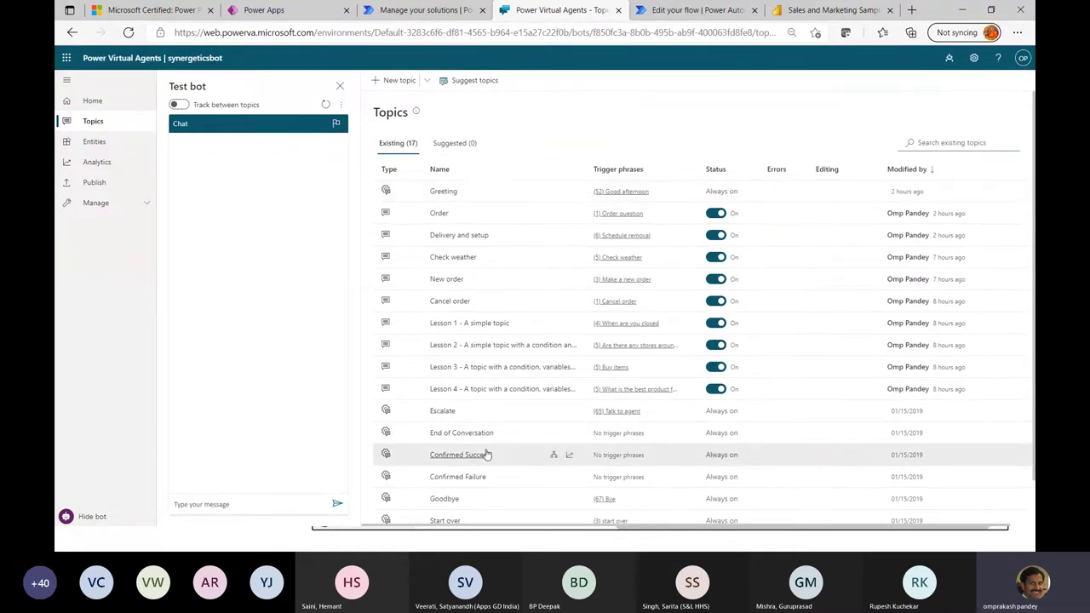
{"action": "scroll", "coordinate": [487, 455], "scroll_direction": "down", "scroll_amount": 1}
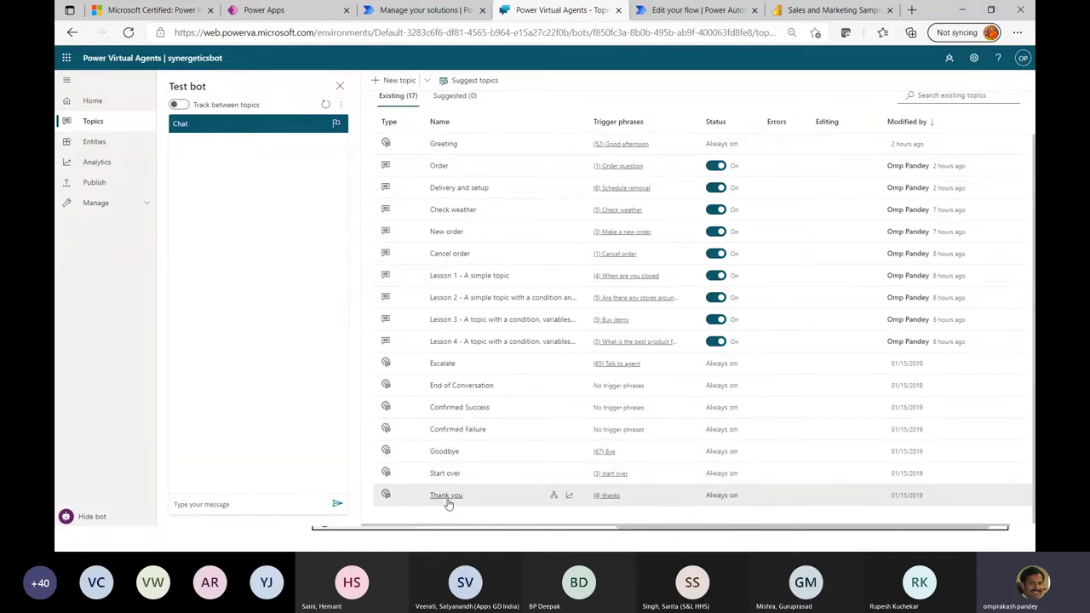
{"action": "scroll", "coordinate": [458, 483], "scroll_direction": "up", "scroll_amount": 2}
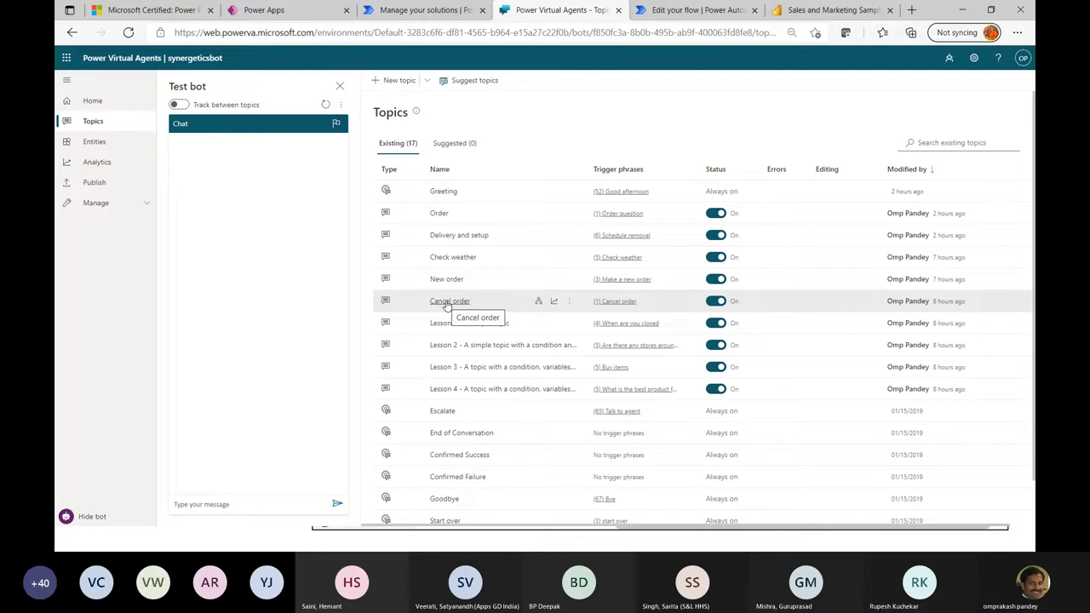
Step: Browse the bot's entities and examine the description and usage examples of the prebuilt Age and Color entities
{"action": "left_click", "coordinate": [101, 146]}
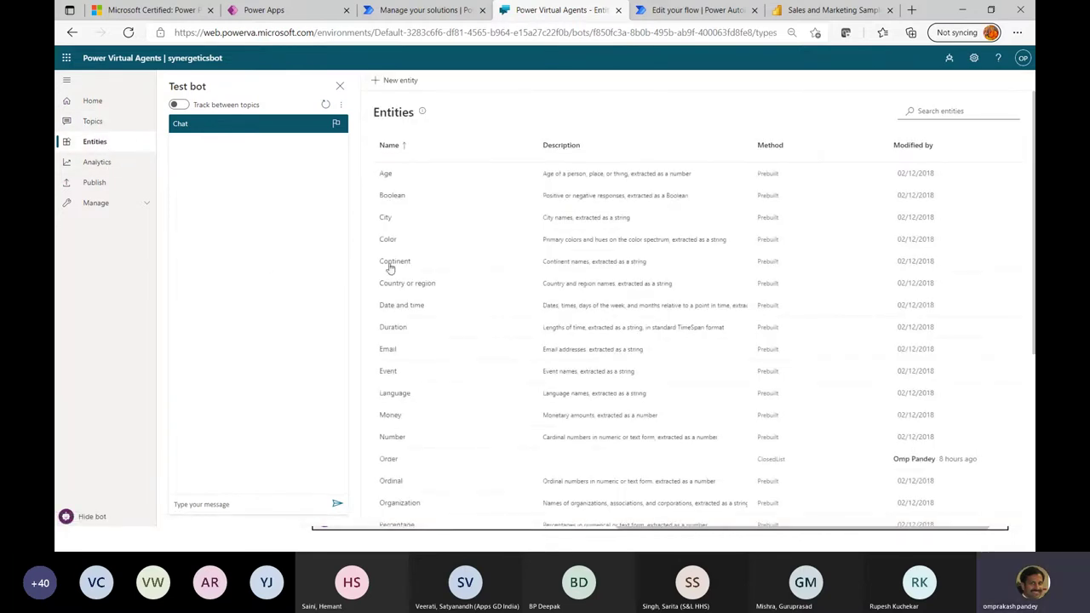
{"action": "scroll", "coordinate": [444, 403], "scroll_direction": "down", "scroll_amount": 3}
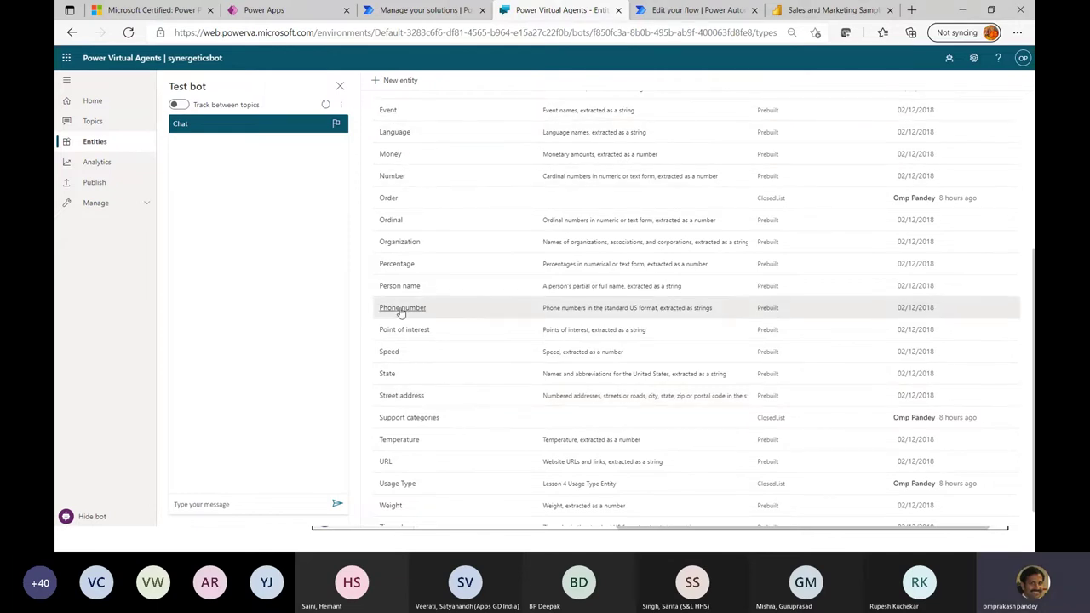
{"action": "scroll", "coordinate": [401, 308], "scroll_direction": "up", "scroll_amount": 3}
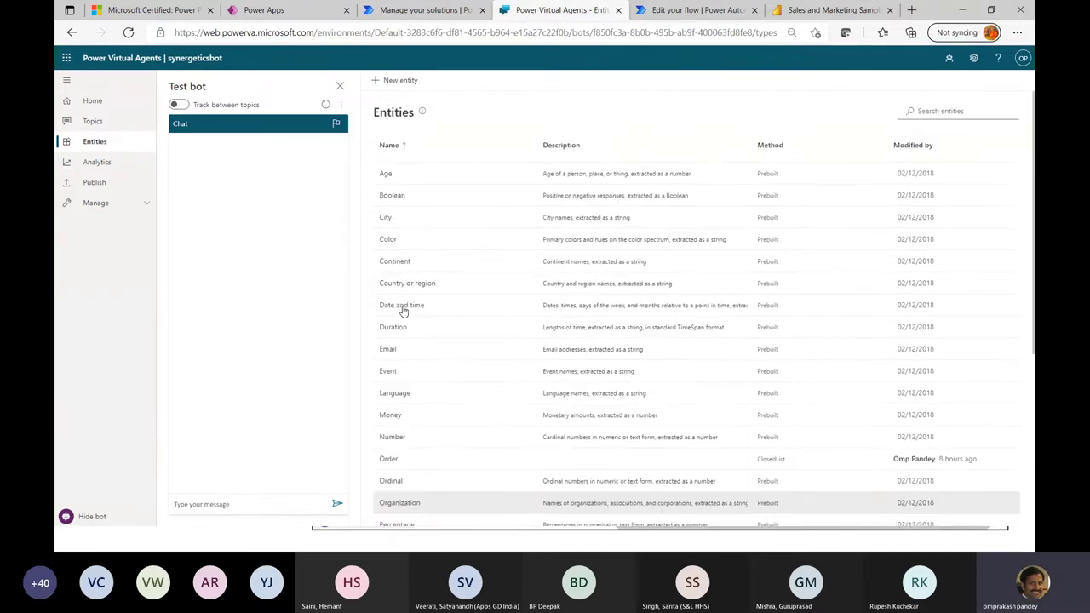
{"action": "left_click", "coordinate": [387, 174]}
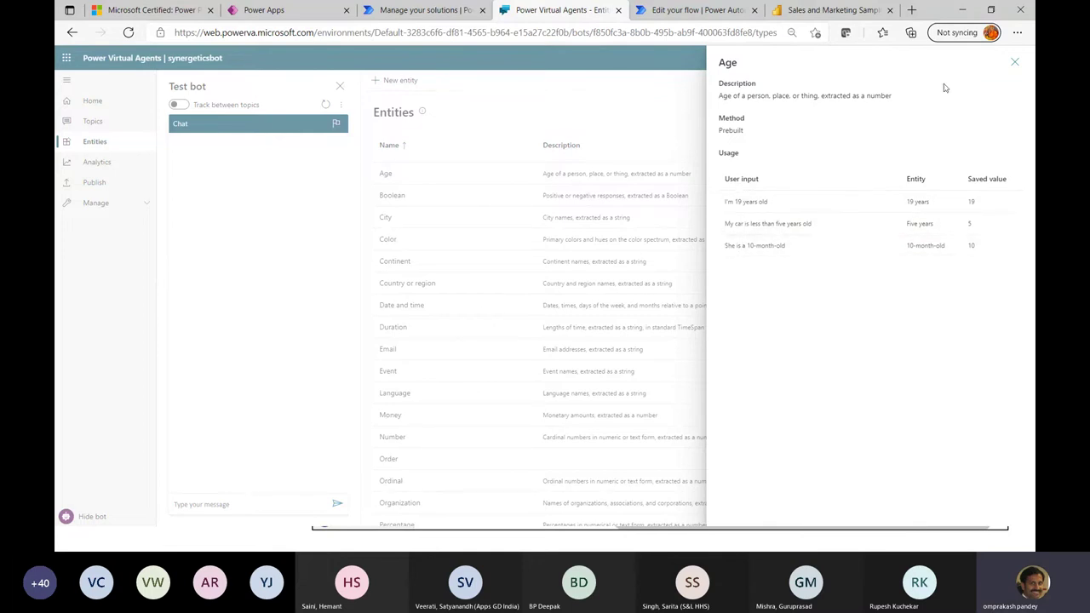
{"action": "left_click", "coordinate": [1014, 62]}
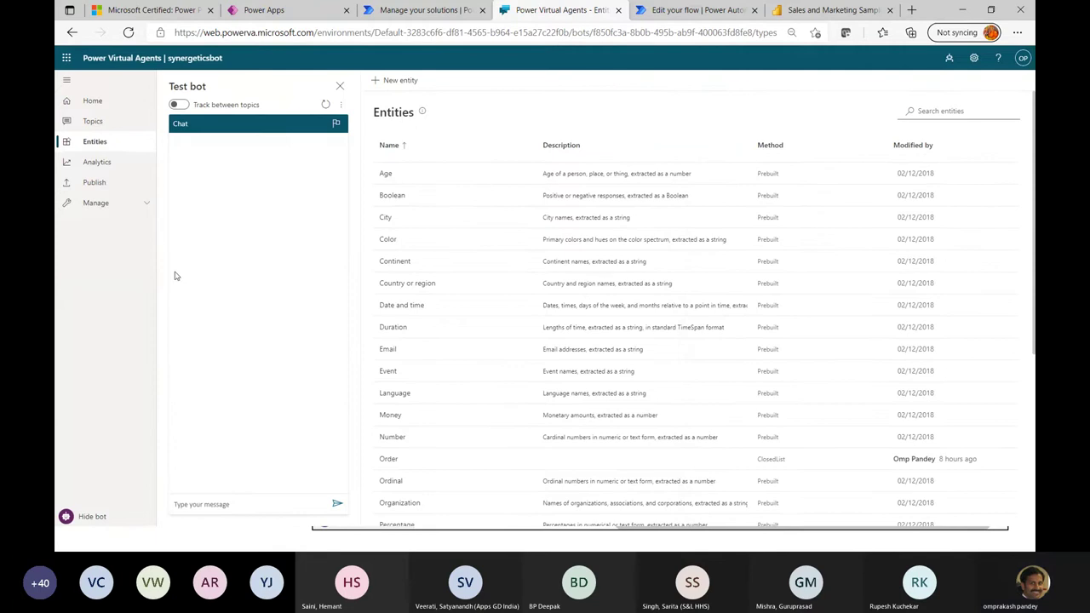
{"action": "left_click", "coordinate": [387, 241]}
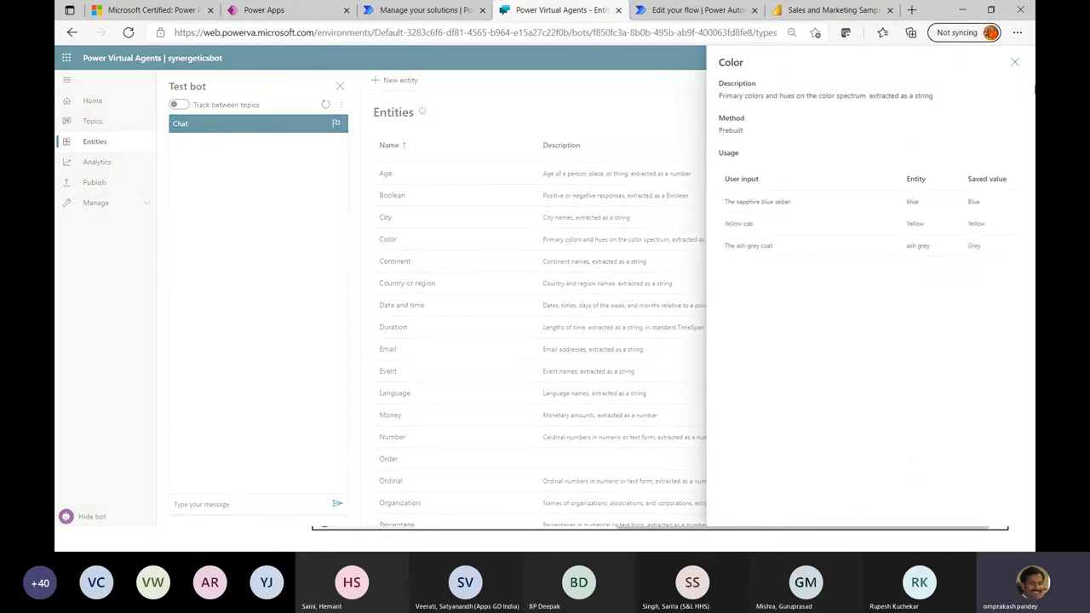
{"action": "left_click", "coordinate": [1018, 66]}
Step: Examine the details of the State, Usage Type and Zip code entities
{"action": "scroll", "coordinate": [395, 477], "scroll_direction": "down", "scroll_amount": 2}
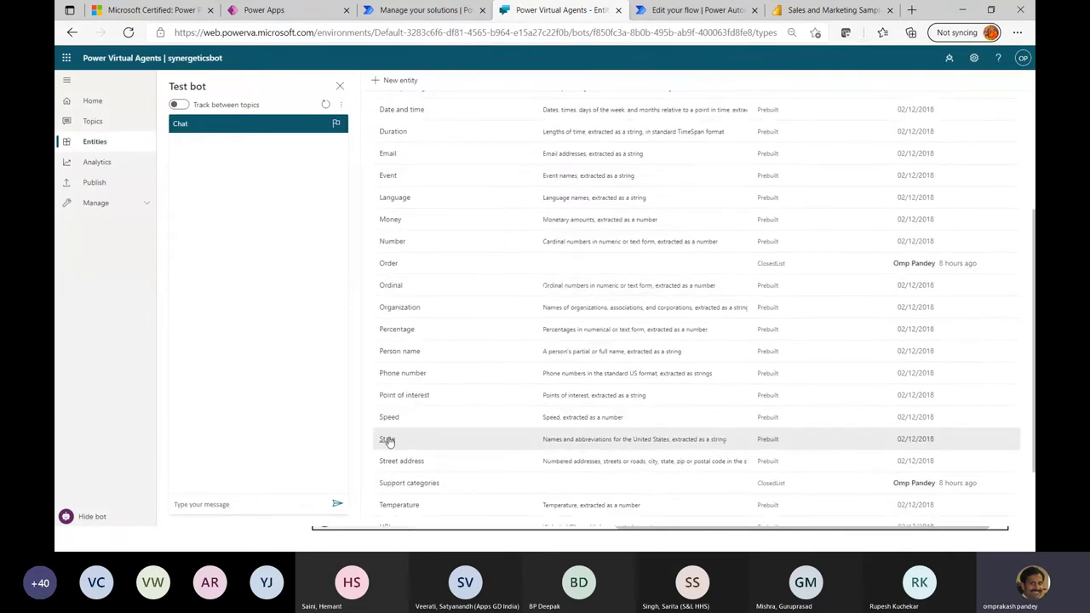
{"action": "left_click", "coordinate": [389, 440]}
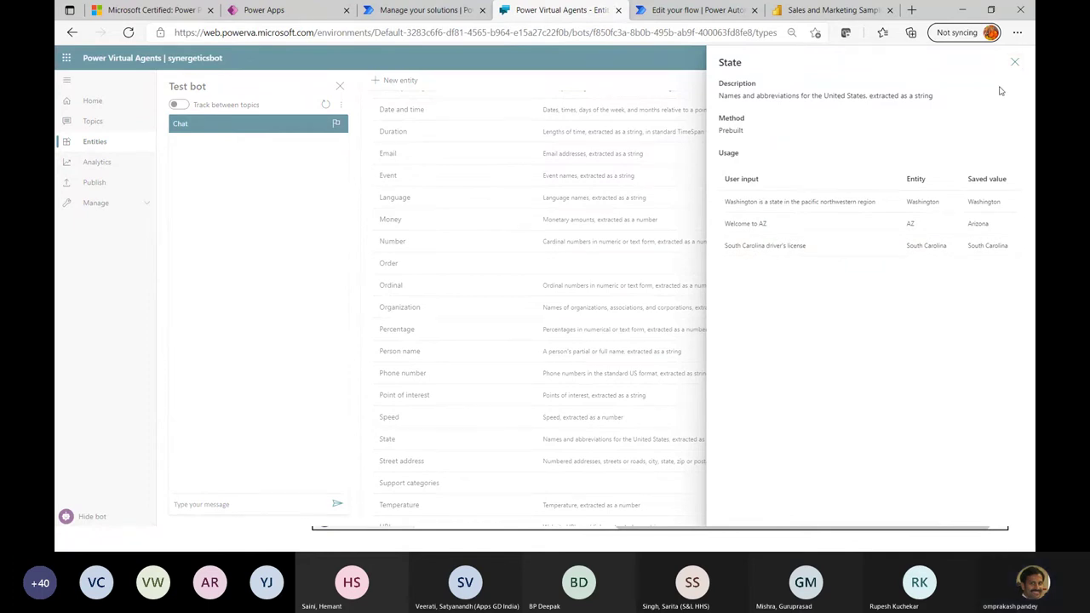
{"action": "left_click", "coordinate": [1014, 62]}
{"action": "scroll", "coordinate": [402, 526], "scroll_direction": "down", "scroll_amount": 2}
{"action": "left_click", "coordinate": [398, 460]}
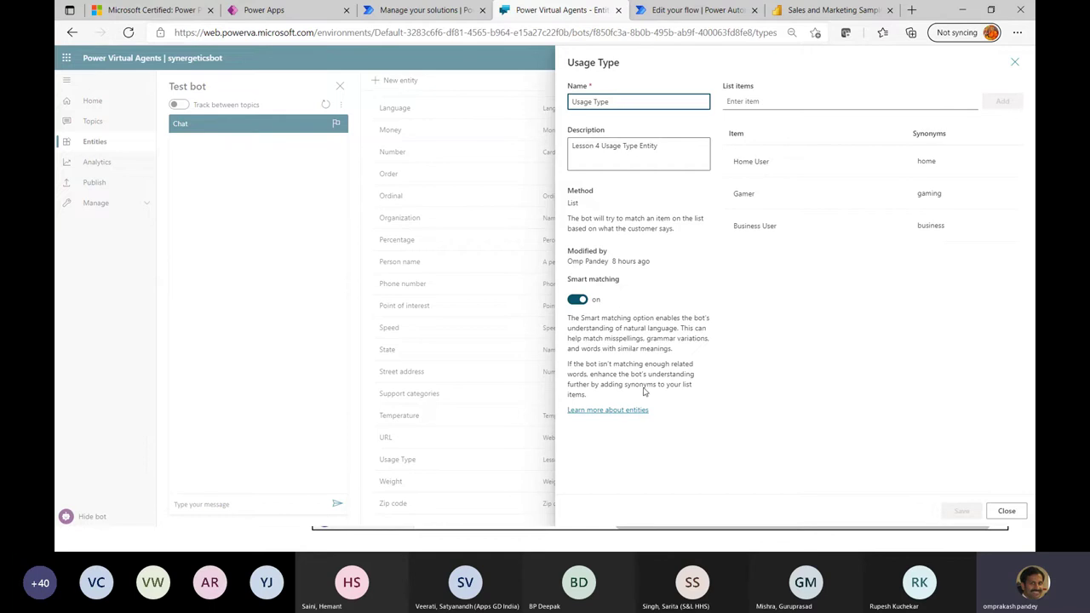
{"action": "left_click", "coordinate": [1015, 64]}
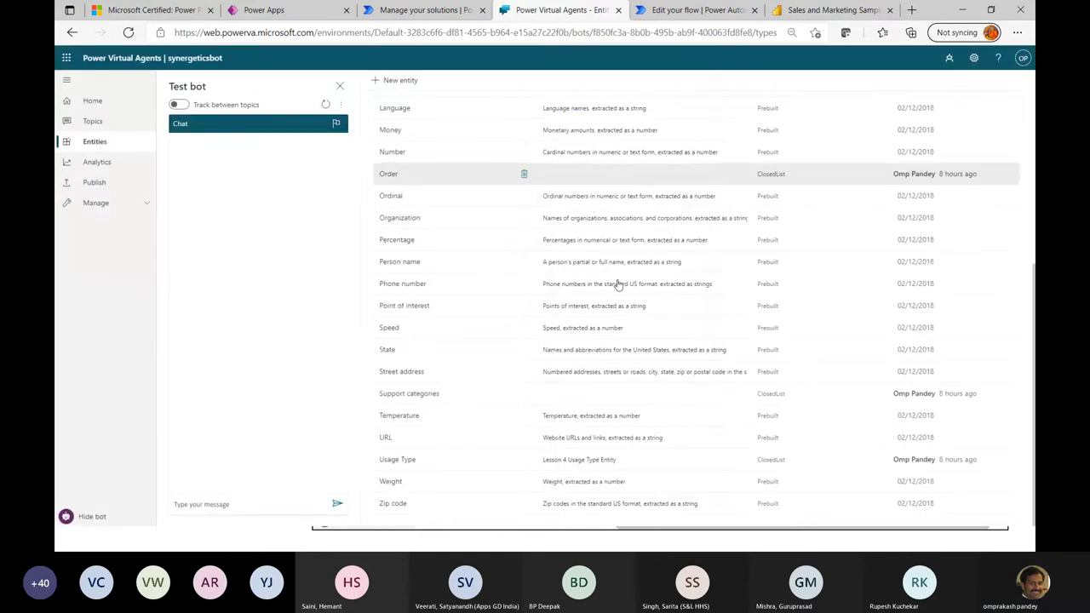
{"action": "left_click", "coordinate": [392, 504]}
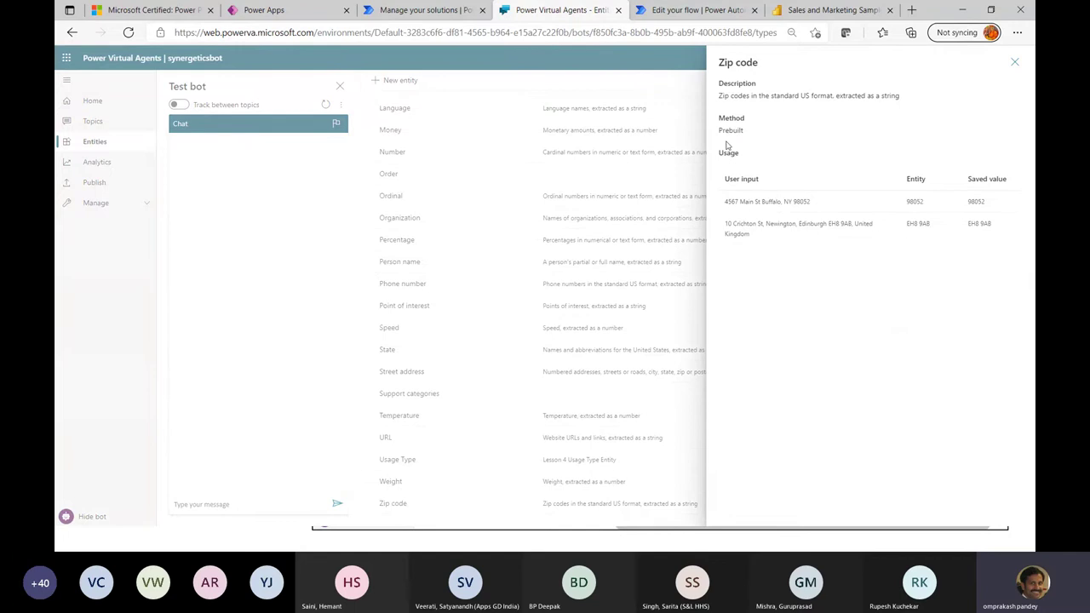
Step: Examine the descriptions and usage examples of the prebuilt State, Speed and Person name entities
{"action": "left_click", "coordinate": [1014, 62]}
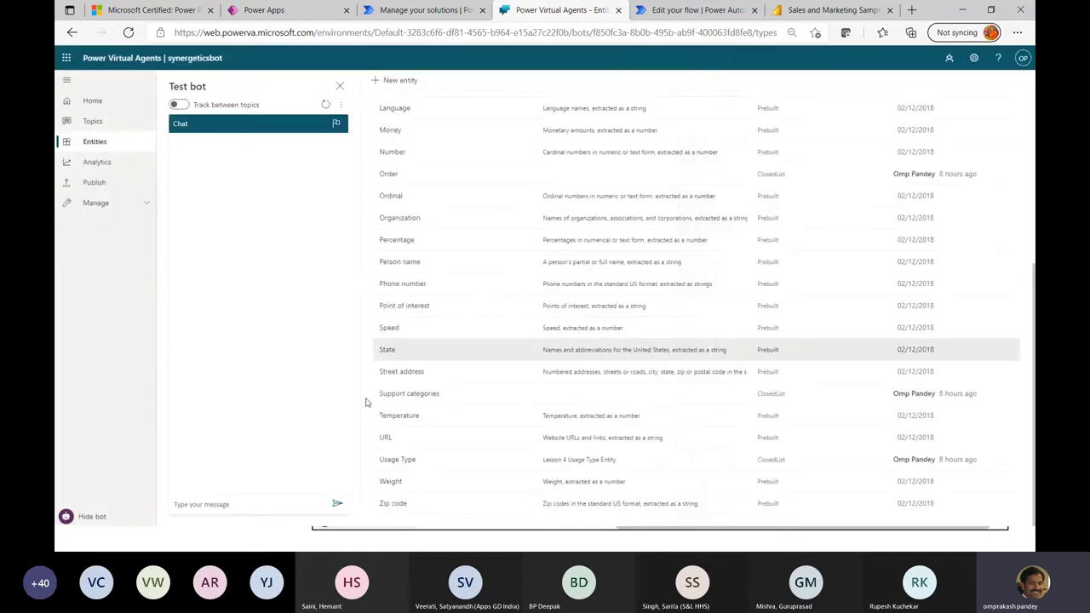
{"action": "left_click", "coordinate": [387, 349]}
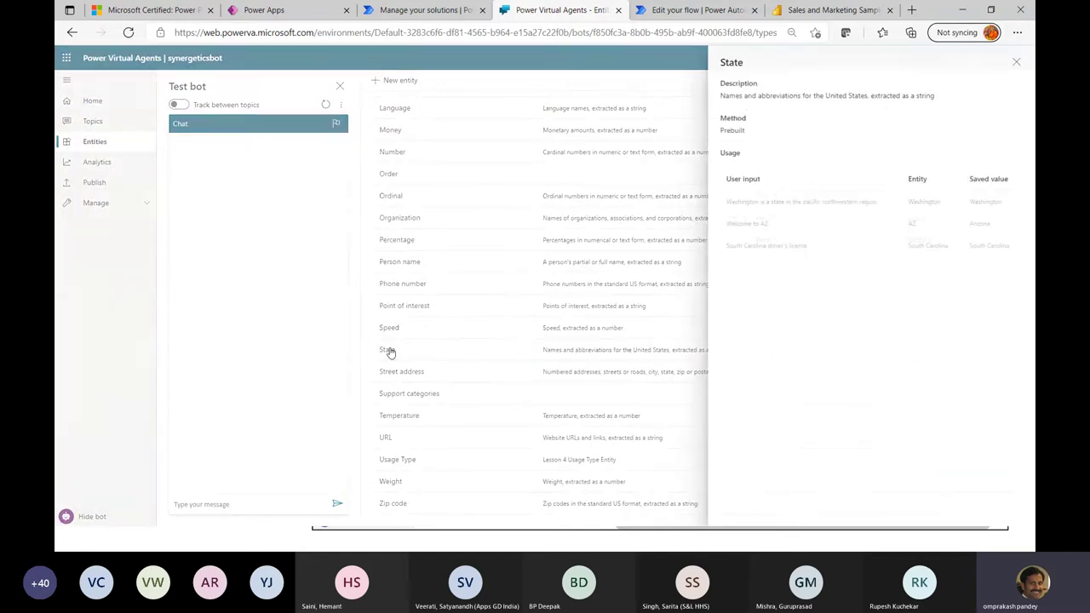
{"action": "left_click", "coordinate": [1015, 64]}
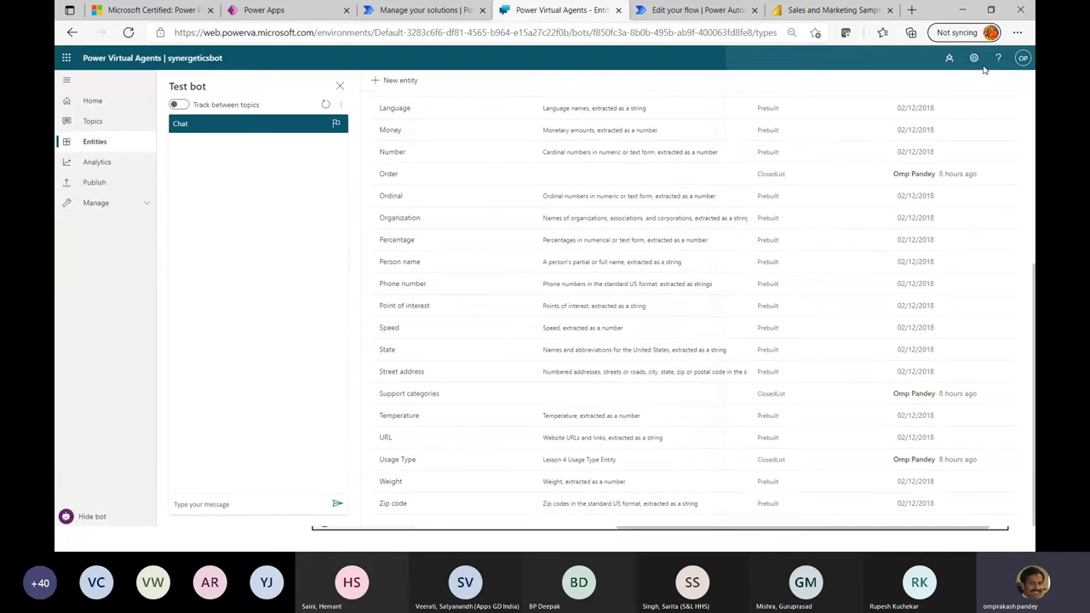
{"action": "left_click", "coordinate": [391, 328]}
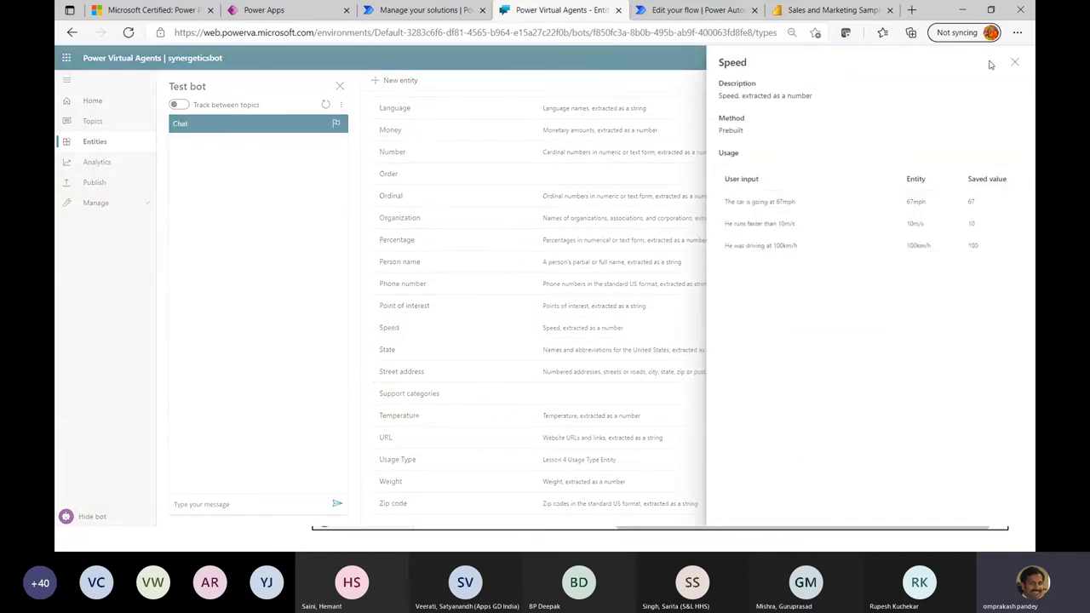
{"action": "left_click", "coordinate": [1015, 64]}
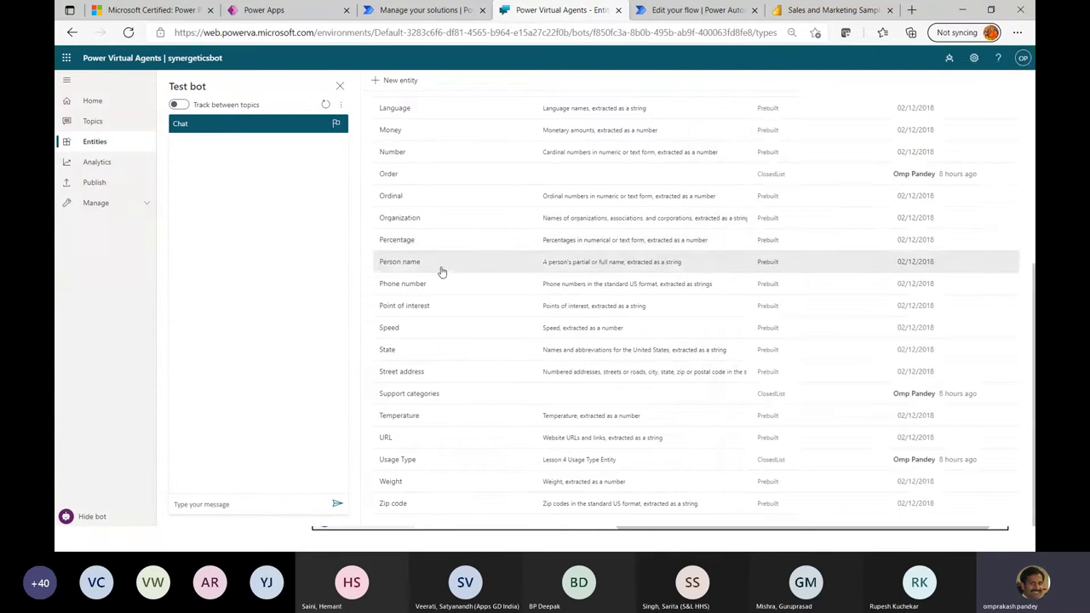
{"action": "left_click", "coordinate": [400, 262]}
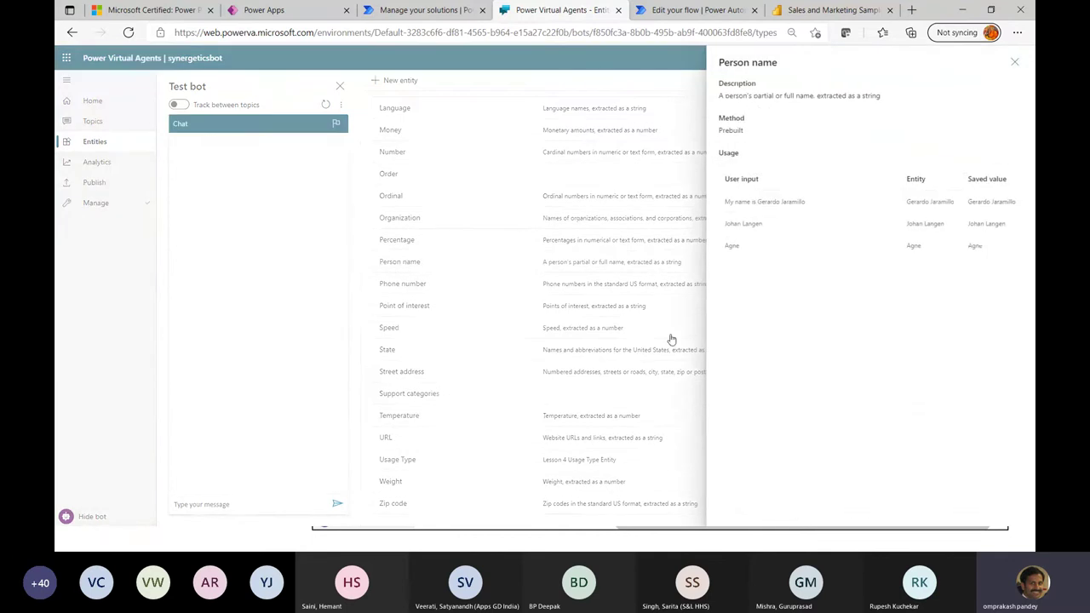
{"action": "left_click", "coordinate": [1016, 62]}
Step: Look through the full entity list, comparing the prebuilt entities with closed-list ones such as Order and Support categories
{"action": "scroll", "coordinate": [526, 281], "scroll_direction": "up", "scroll_amount": 5}
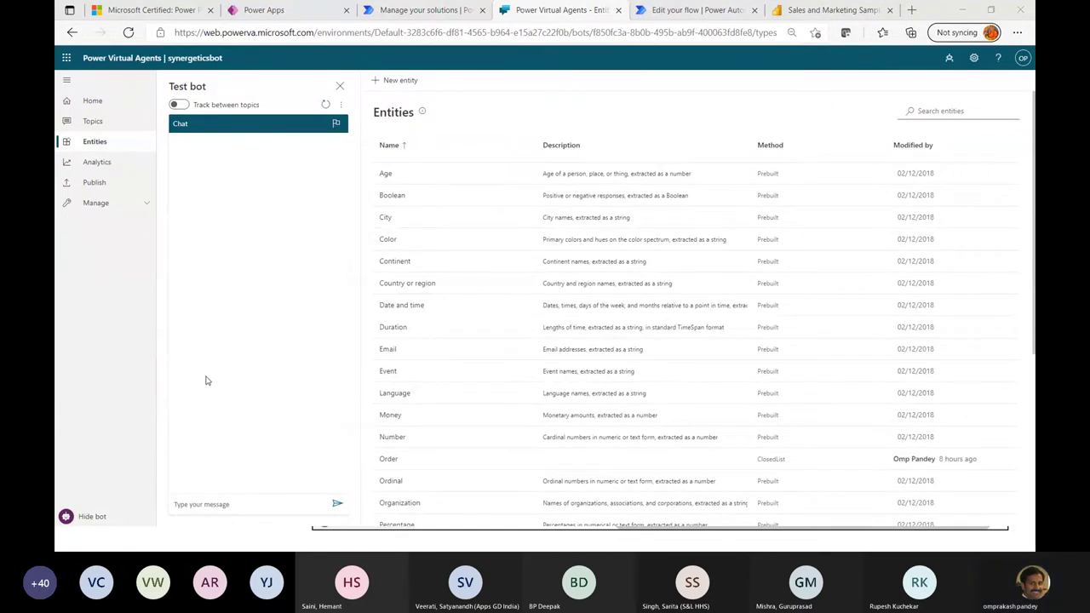
{"action": "scroll", "coordinate": [903, 422], "scroll_direction": "down", "scroll_amount": 3}
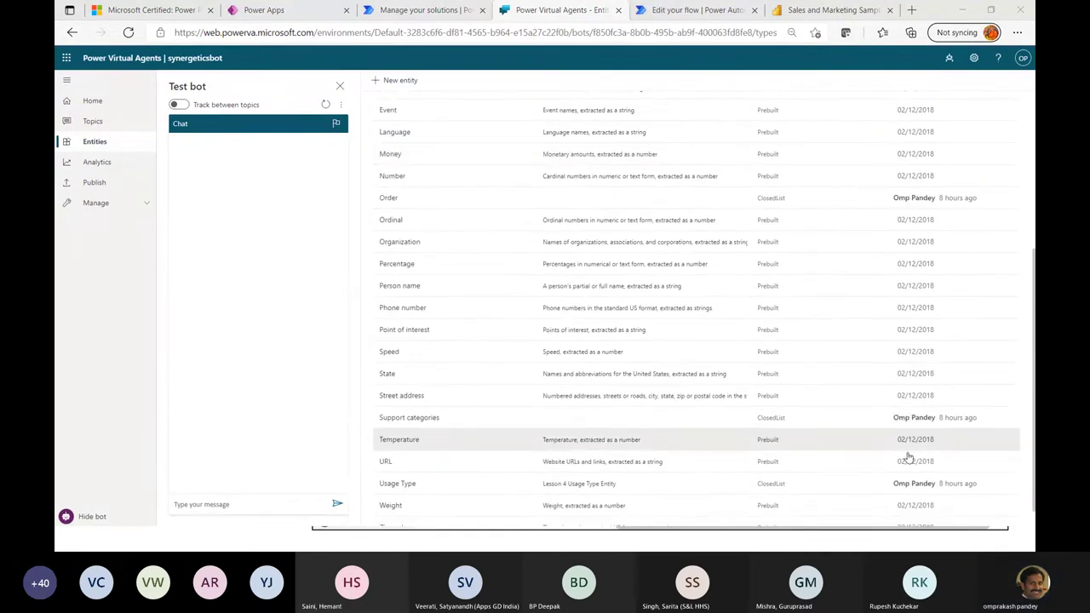
{"action": "scroll", "coordinate": [935, 450], "scroll_direction": "down", "scroll_amount": 1}
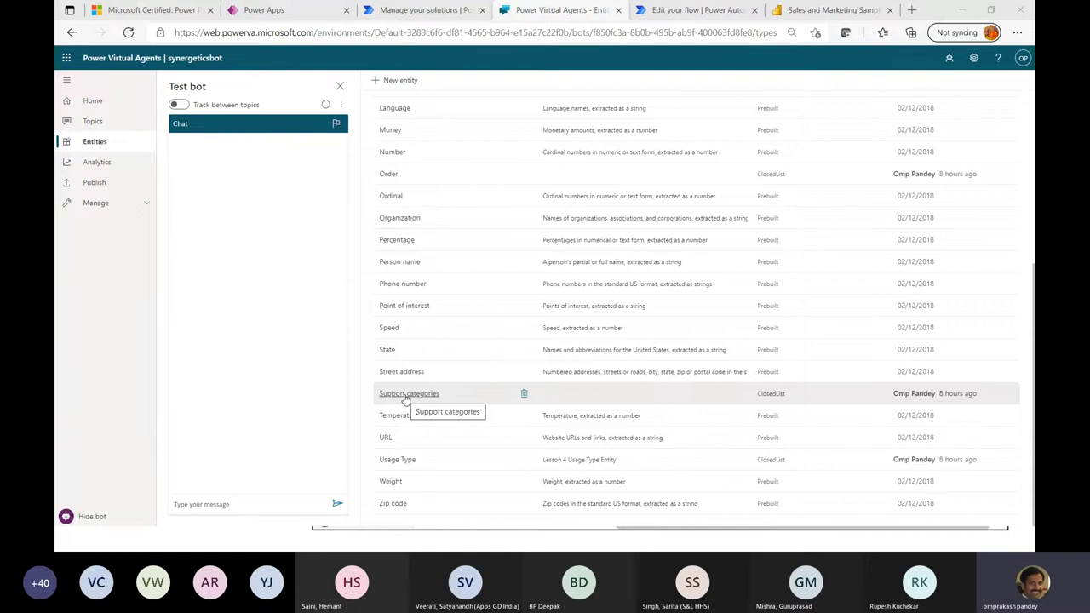
{"action": "scroll", "coordinate": [395, 199], "scroll_direction": "up", "scroll_amount": 2}
{"action": "scroll", "coordinate": [396, 199], "scroll_direction": "up", "scroll_amount": 2}
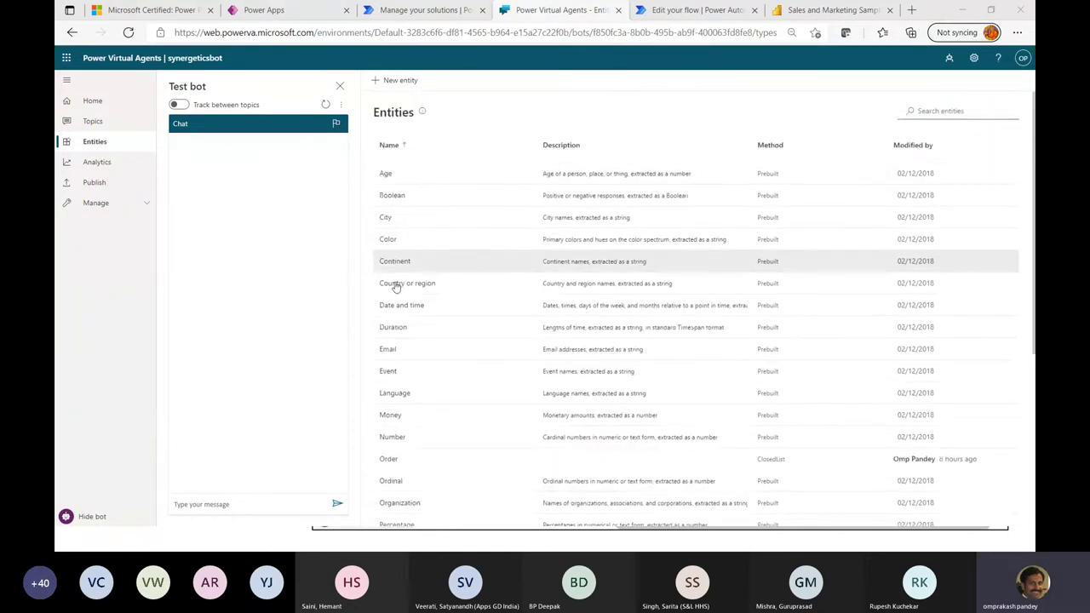
{"action": "scroll", "coordinate": [403, 418], "scroll_direction": "down", "scroll_amount": 3}
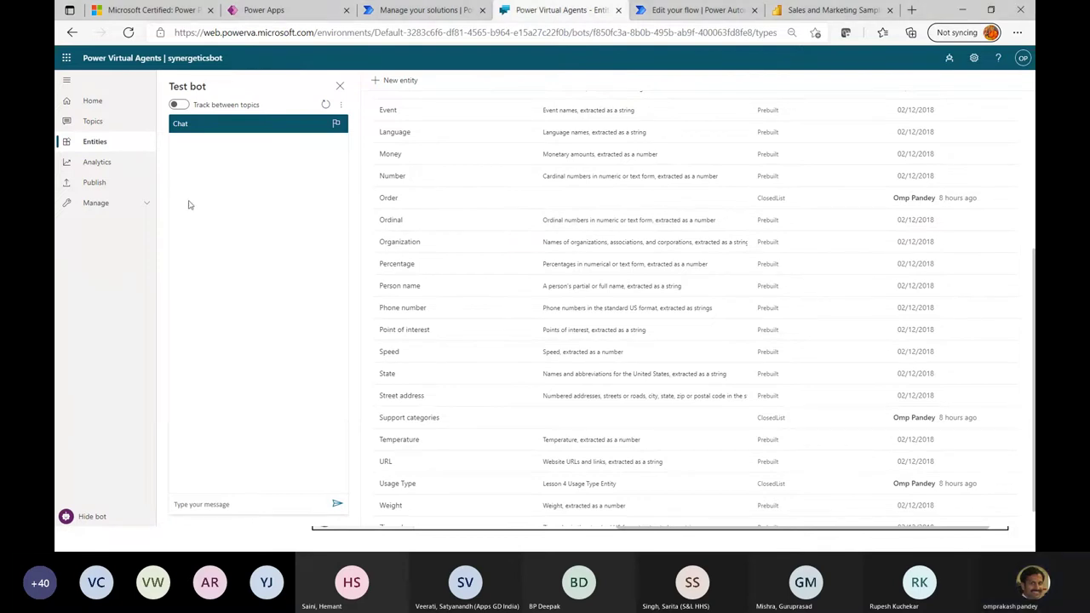
Step: Review the bot's analytics on topic triggering, customer satisfaction, sessions and billing, and view its publishing options
{"action": "left_click", "coordinate": [96, 165]}
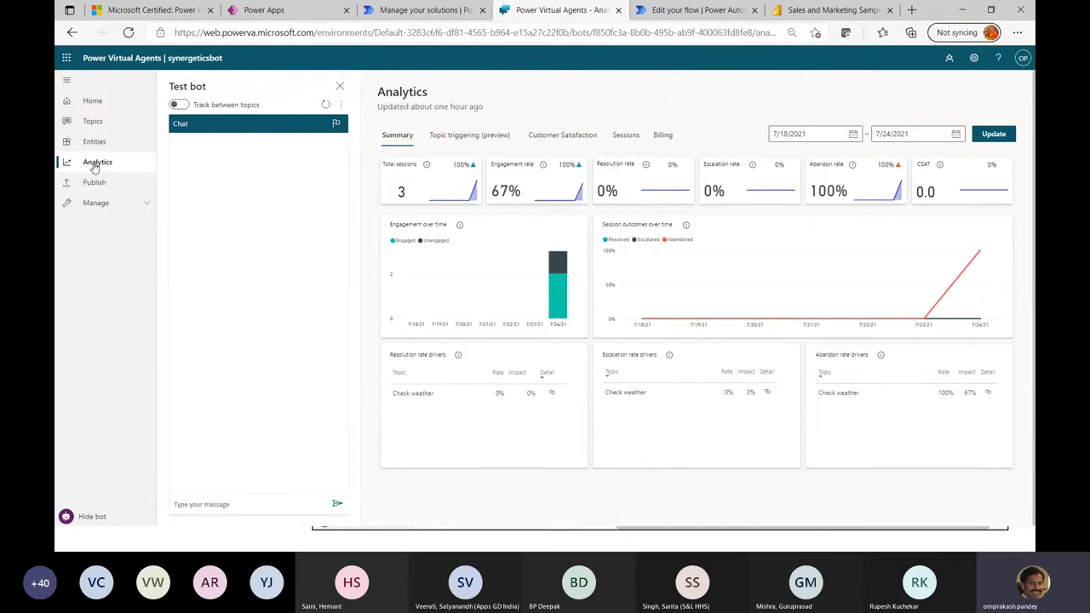
{"action": "left_click", "coordinate": [462, 142]}
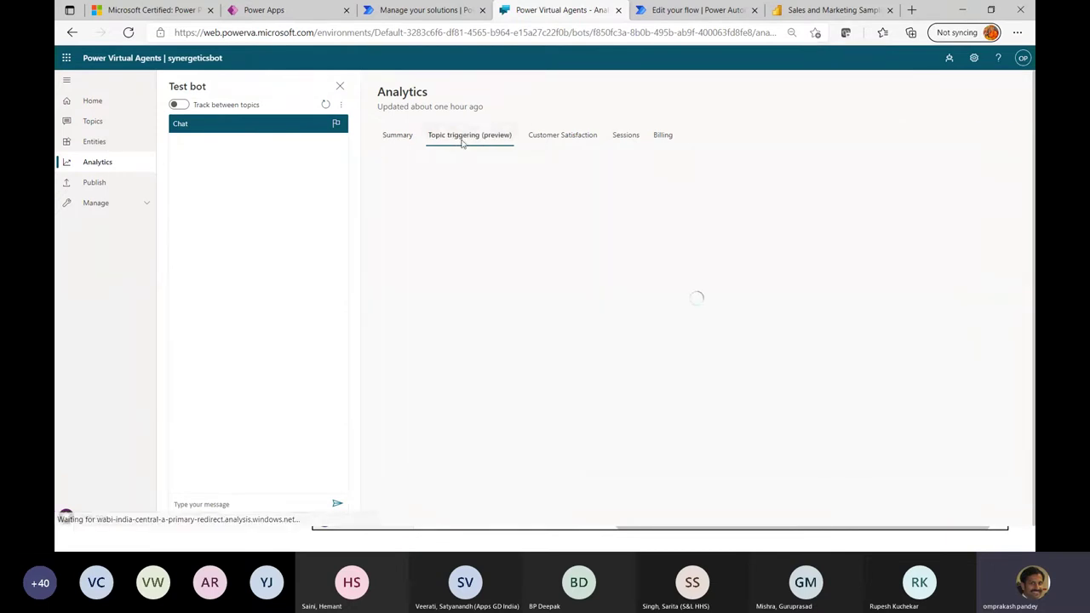
{"action": "left_click", "coordinate": [562, 136]}
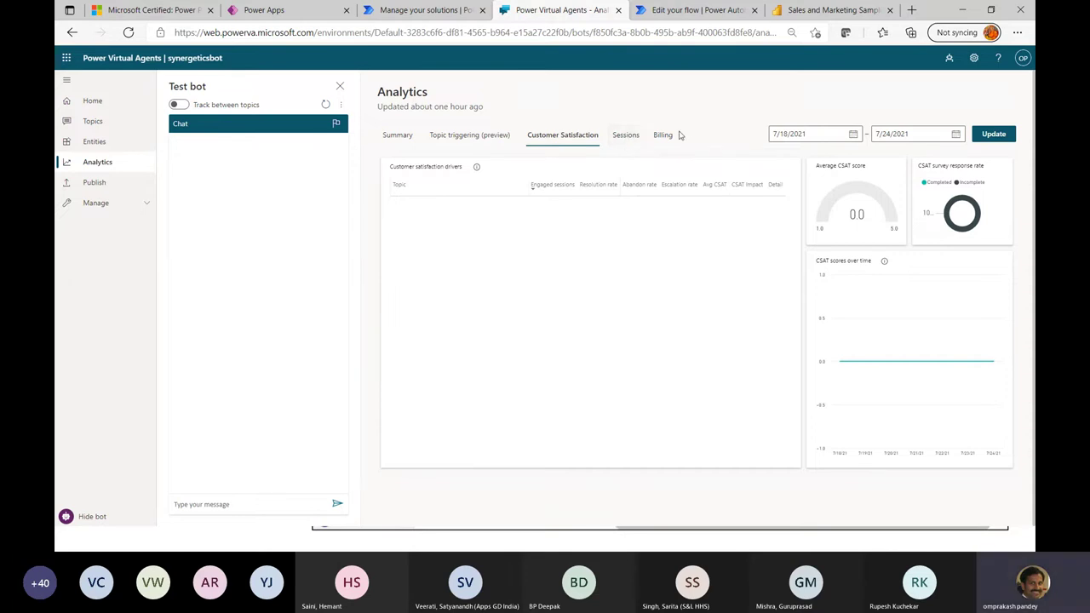
{"action": "left_click", "coordinate": [626, 137]}
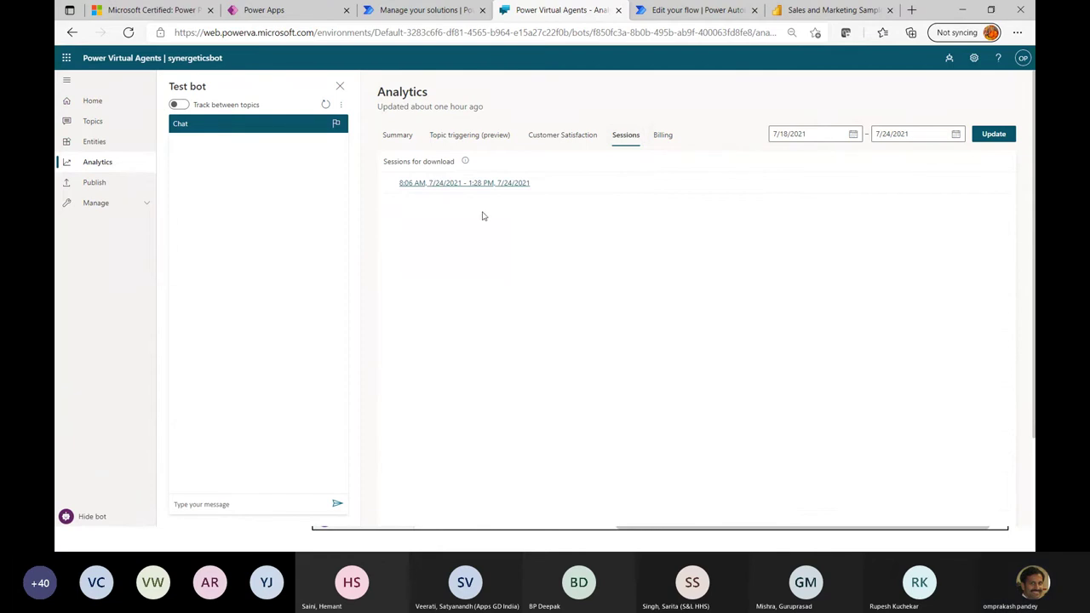
{"action": "left_click", "coordinate": [671, 138]}
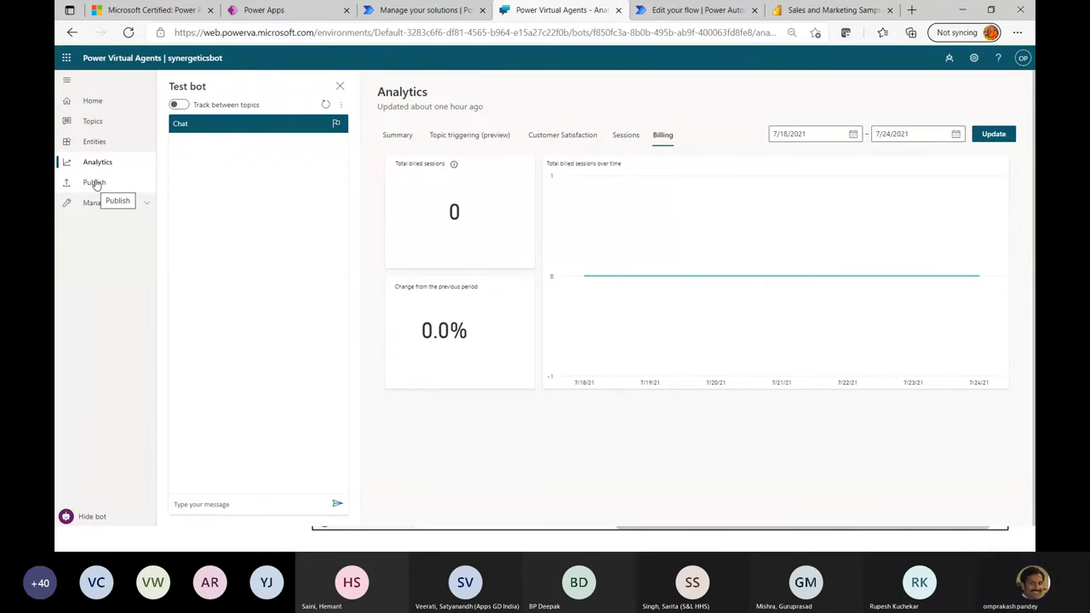
{"action": "left_click", "coordinate": [96, 183]}
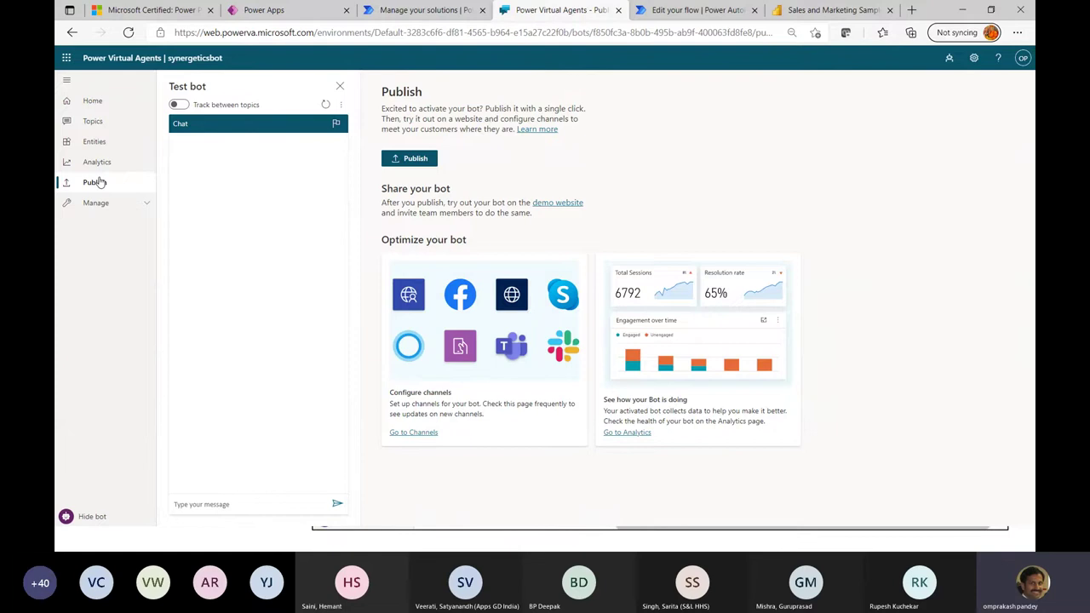
{"action": "left_click", "coordinate": [98, 183]}
Step: Return to the bot's topics and send the greeting "hello" in the test chat
{"action": "left_click", "coordinate": [96, 124]}
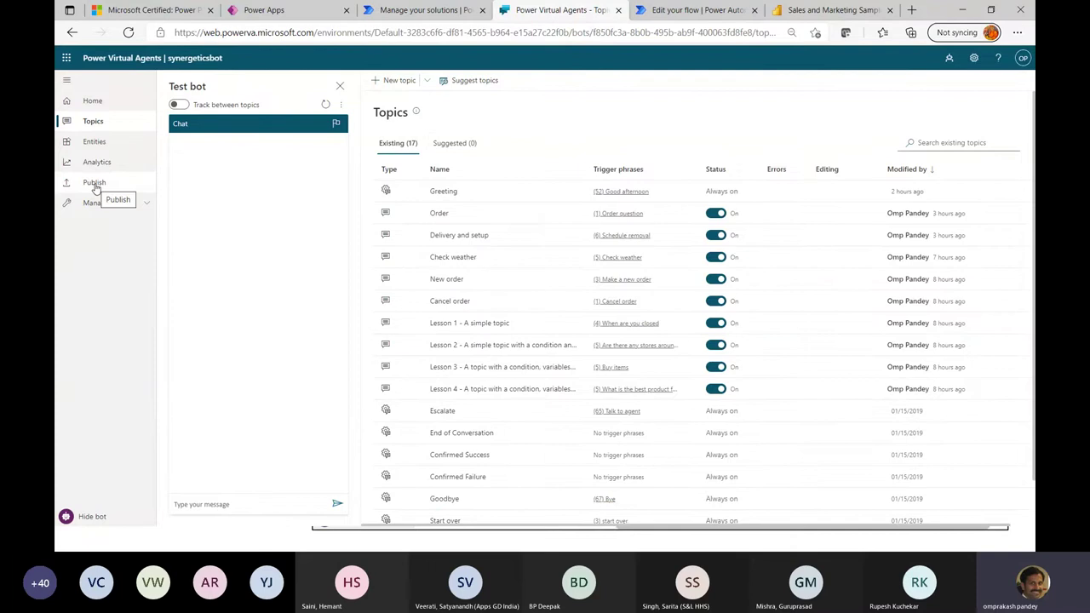
{"action": "left_click", "coordinate": [235, 506]}
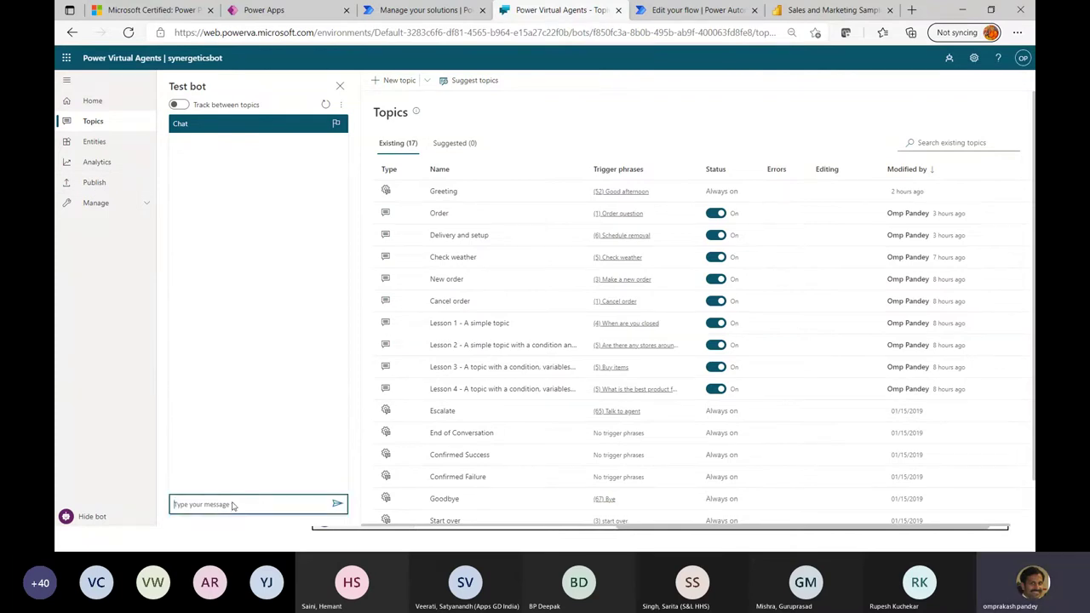
{"action": "type", "text": "hello"}
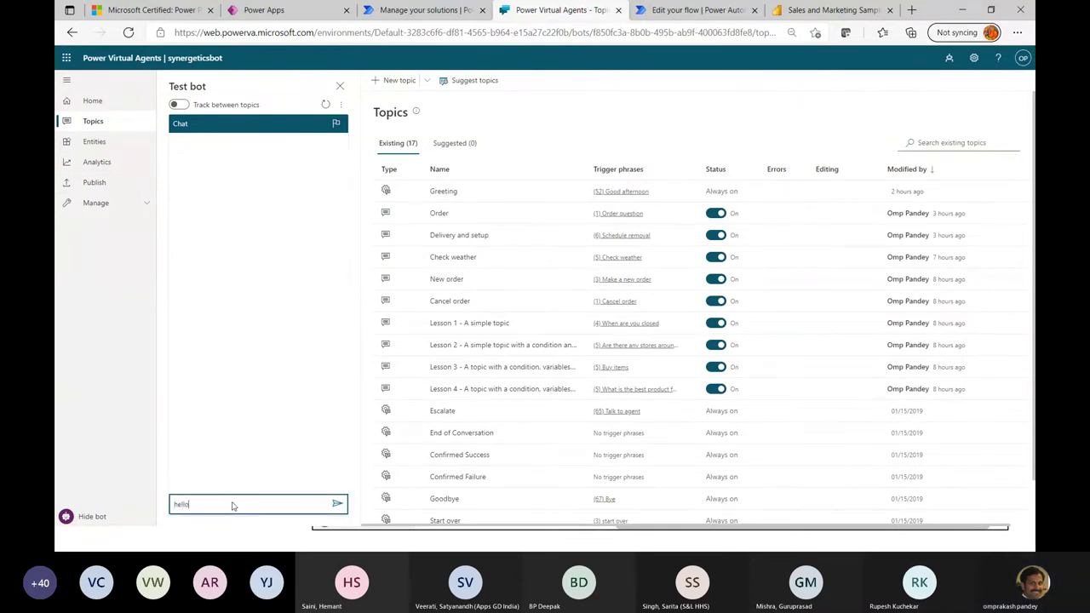
{"action": "key", "text": "Return"}
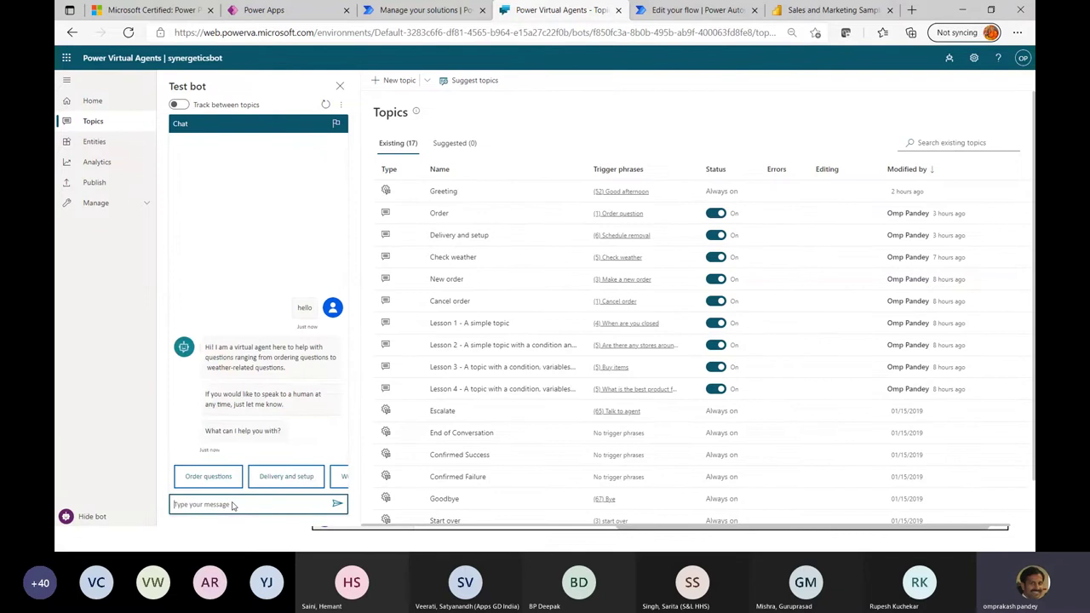
Step: Browse the test bot's suggested replies, choose Order questions, and answer the follow-up with Place an order
{"action": "key", "text": "ctrl+plus"}
{"action": "key", "text": "ctrl+plus"}
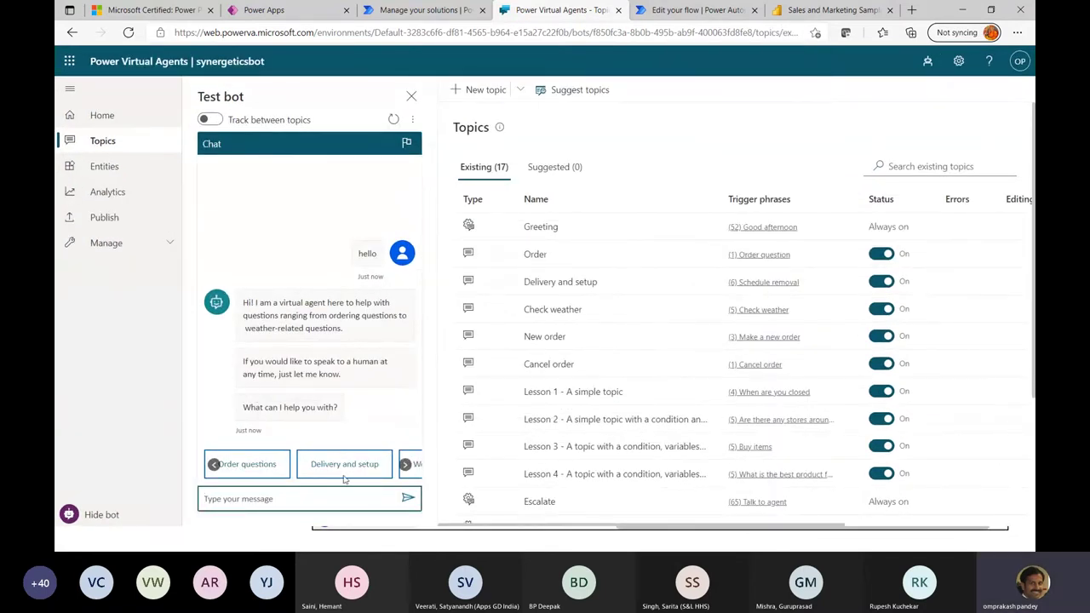
{"action": "left_click", "coordinate": [405, 464]}
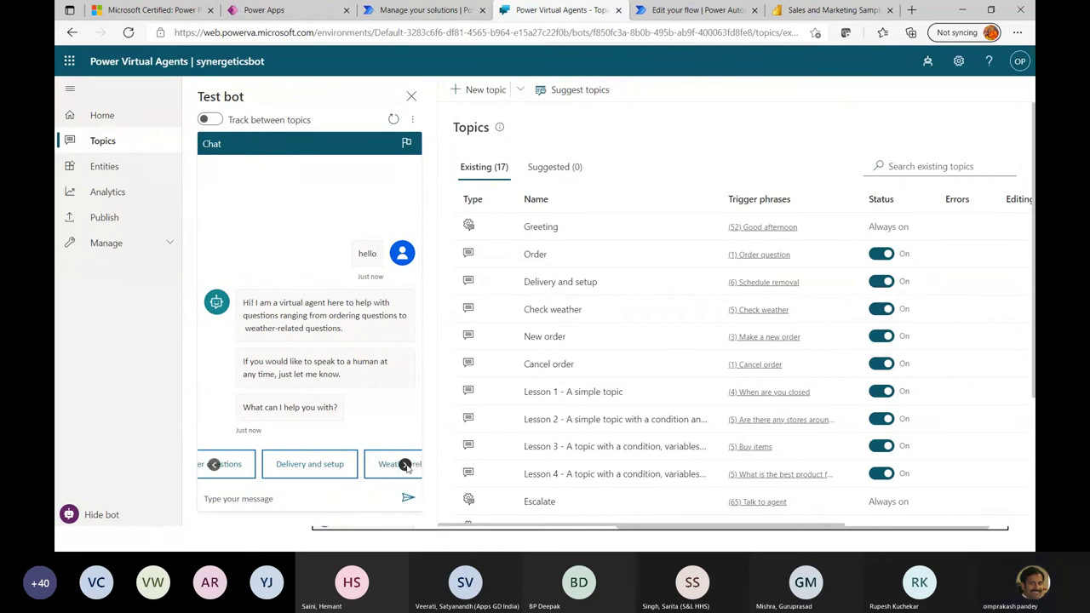
{"action": "left_click", "coordinate": [214, 464]}
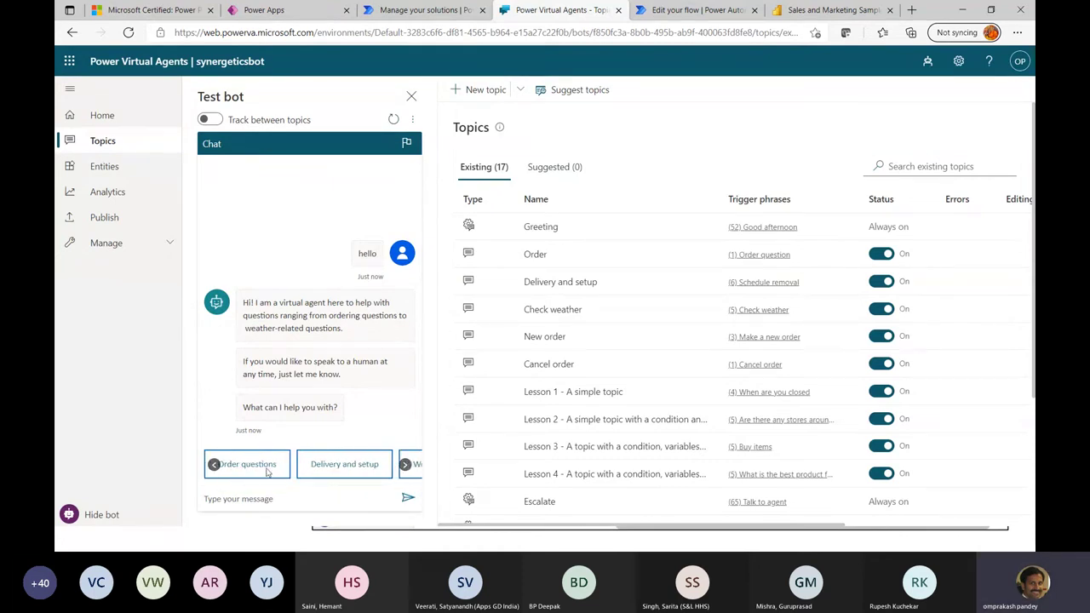
{"action": "left_click", "coordinate": [406, 464]}
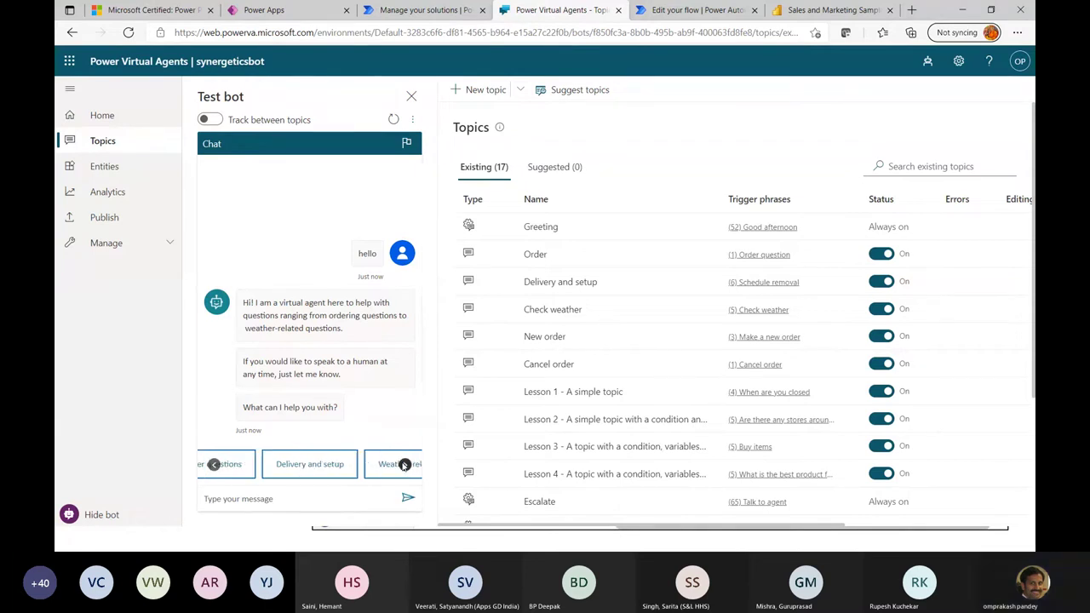
{"action": "left_click", "coordinate": [214, 464]}
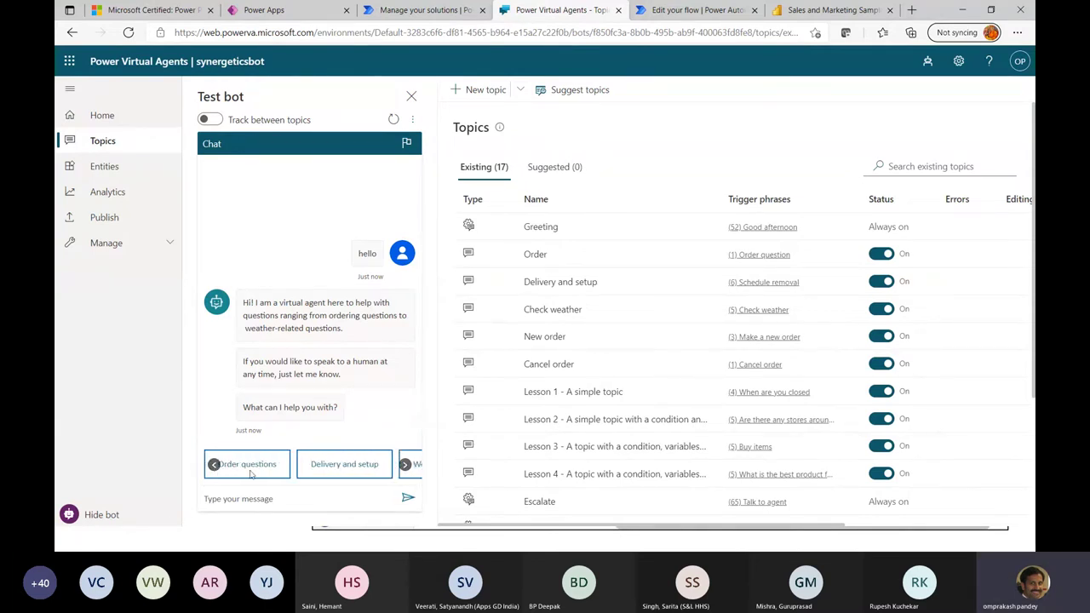
{"action": "left_click", "coordinate": [250, 468]}
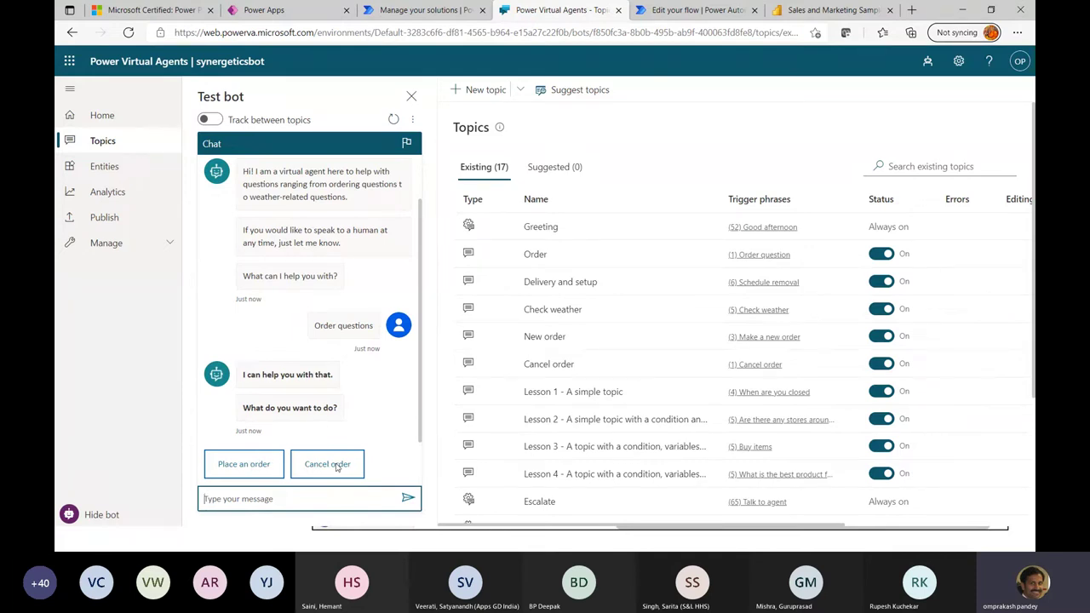
{"action": "left_click", "coordinate": [250, 465]}
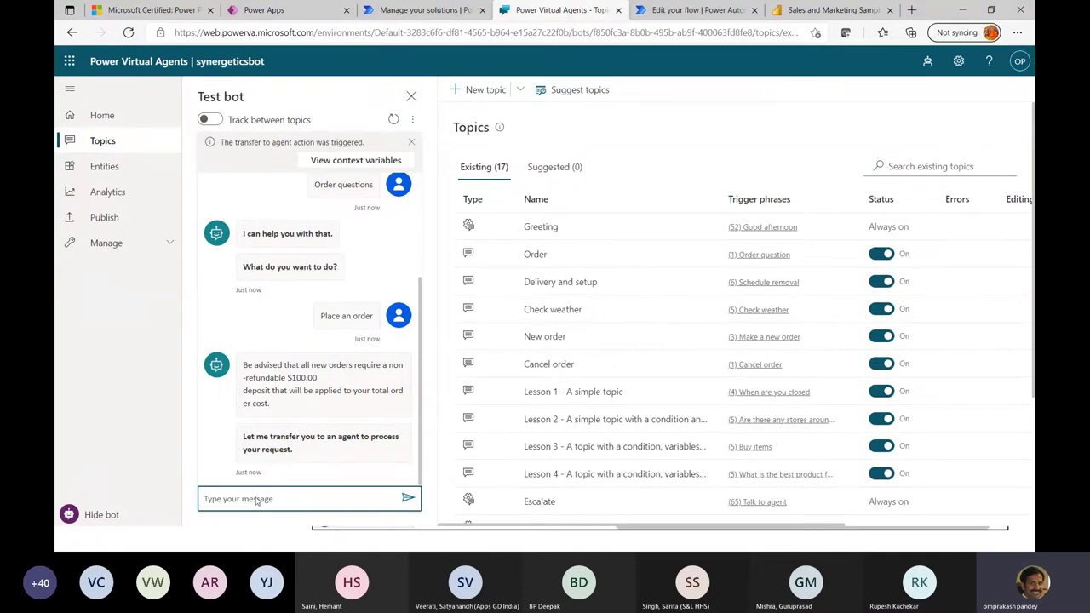
Step: Send "hello" to the test bot again and choose Delivery and setup from its suggestions
{"action": "type", "text": "hello"}
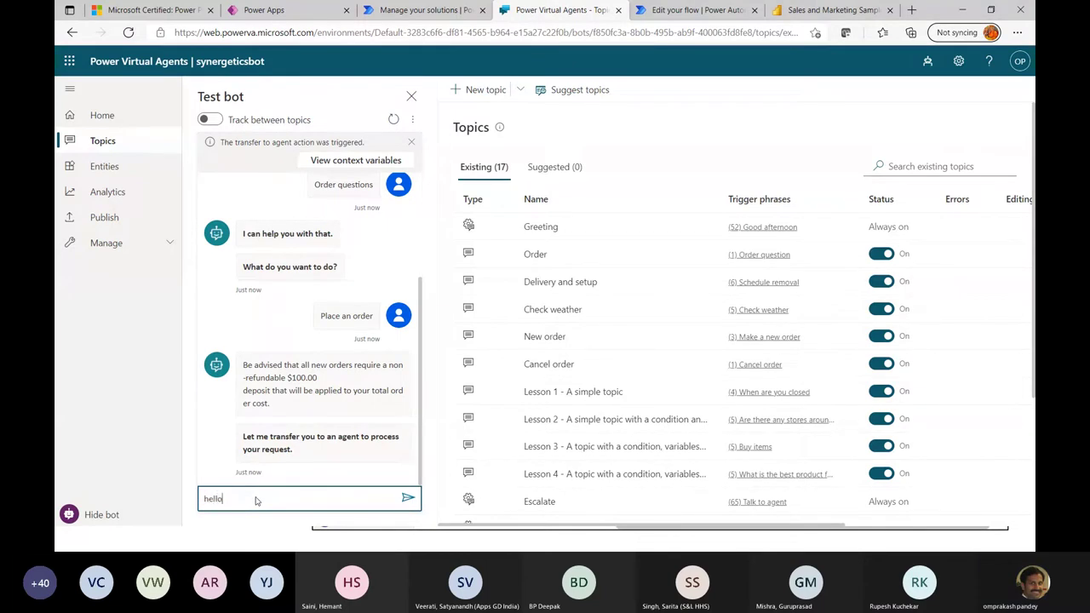
{"action": "key", "text": "Return"}
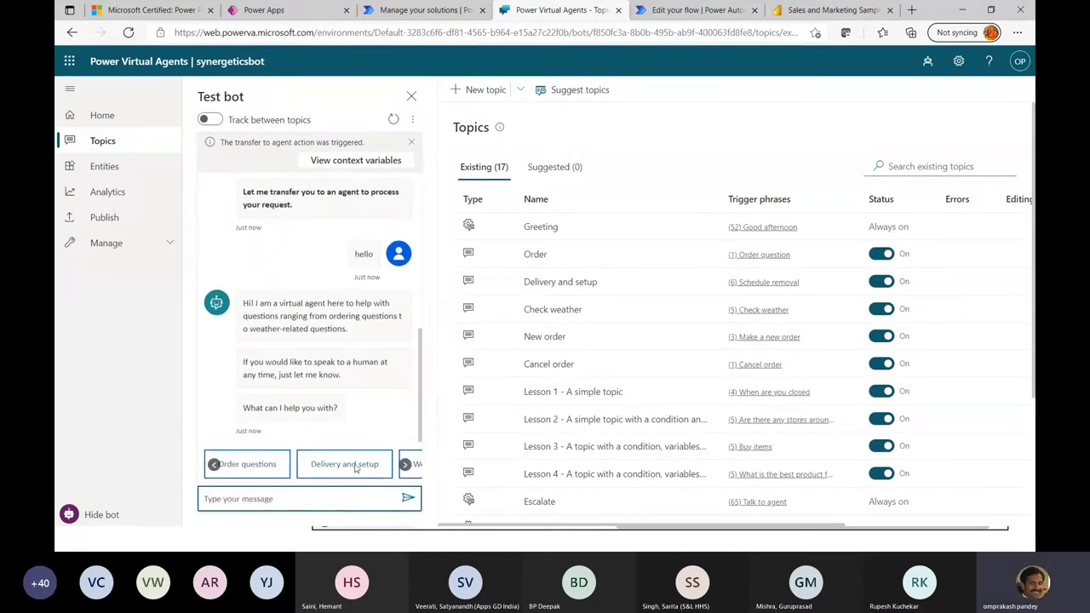
{"action": "left_click", "coordinate": [355, 468]}
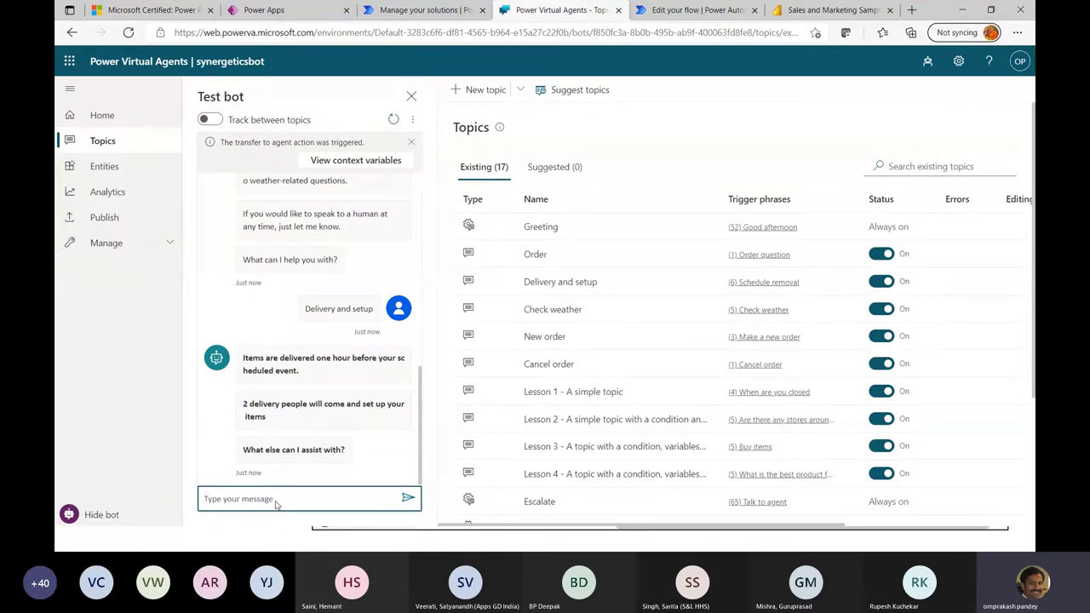
Step: Restart the test conversation with "hello" and choose the Weather-related suggestion
{"action": "type", "text": "hello"}
{"action": "key", "text": "Return"}
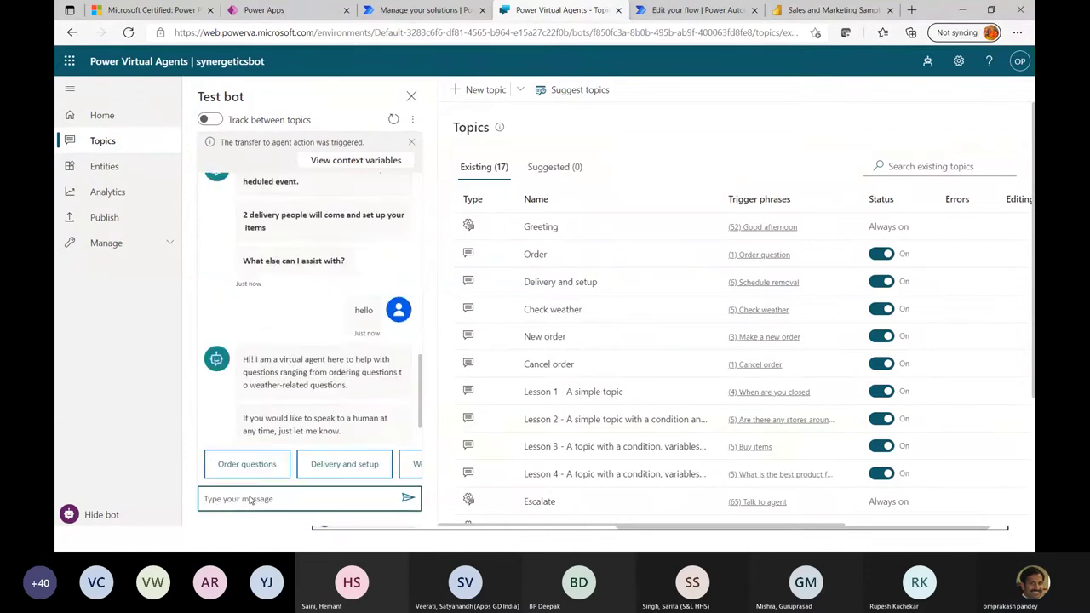
{"action": "left_click", "coordinate": [405, 464]}
{"action": "left_click", "coordinate": [385, 465]}
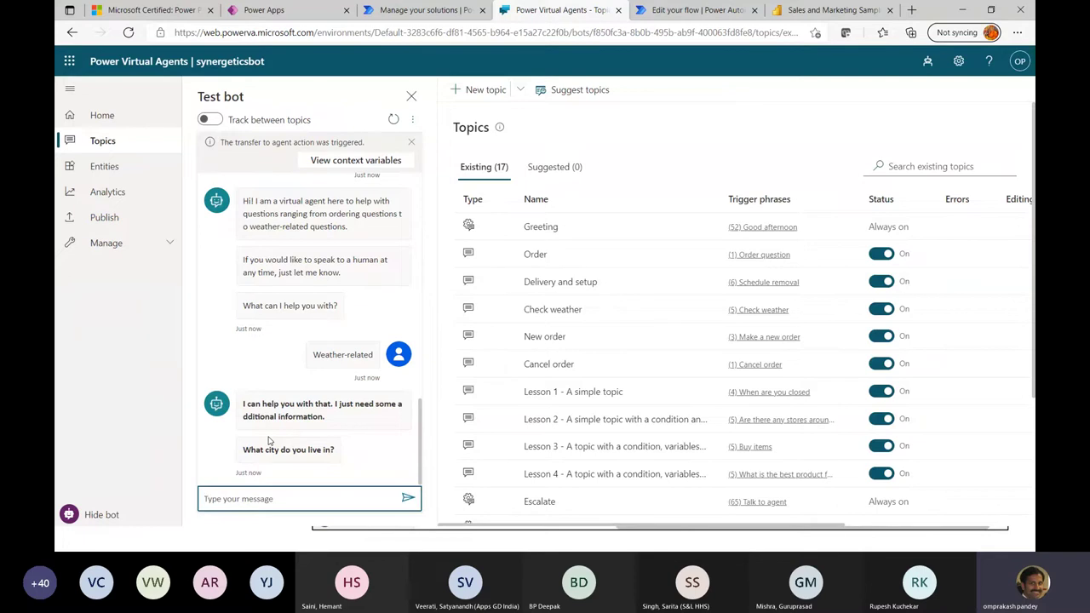
Step: Answer the test bot's question about the city with "Mumbai"
{"action": "left_click", "coordinate": [244, 499]}
{"action": "type", "text": "Mumbai"}
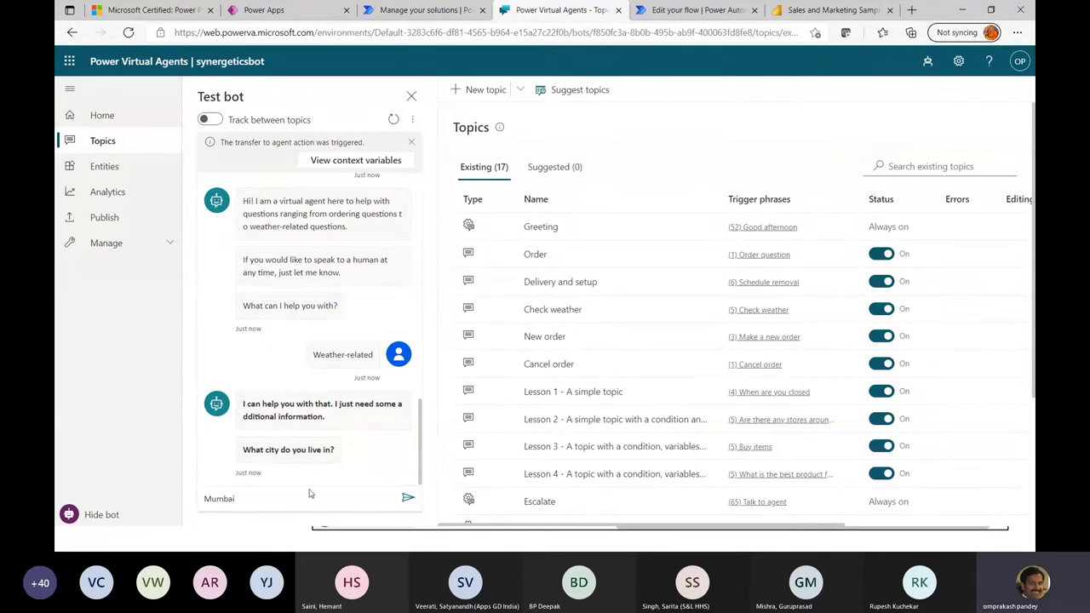
{"action": "left_click", "coordinate": [408, 500]}
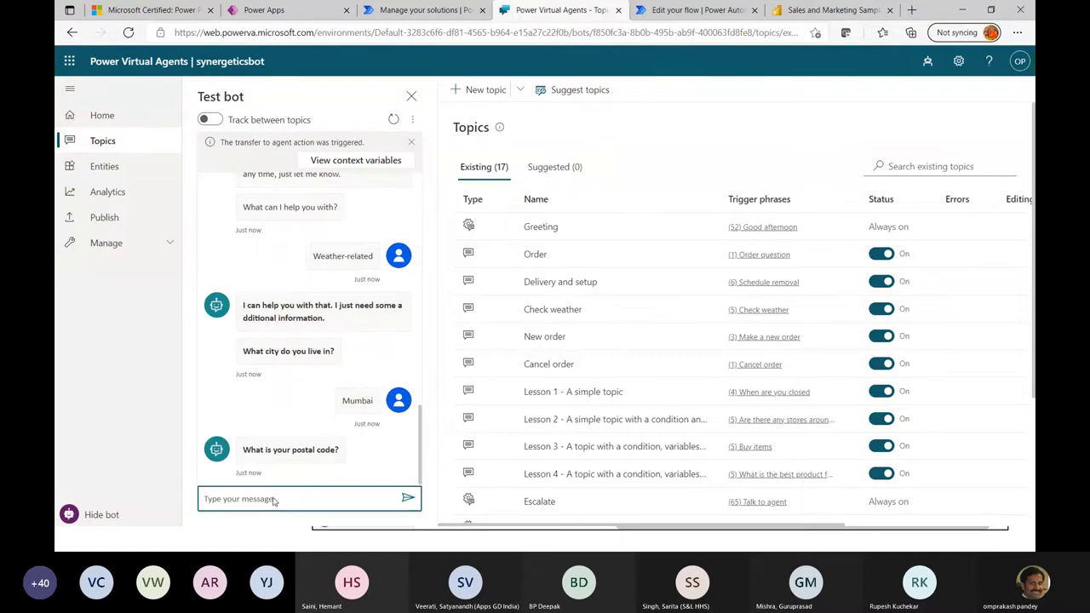
Step: Answer the test bot's question about the postal code with 400068
{"action": "type", "text": "400068"}
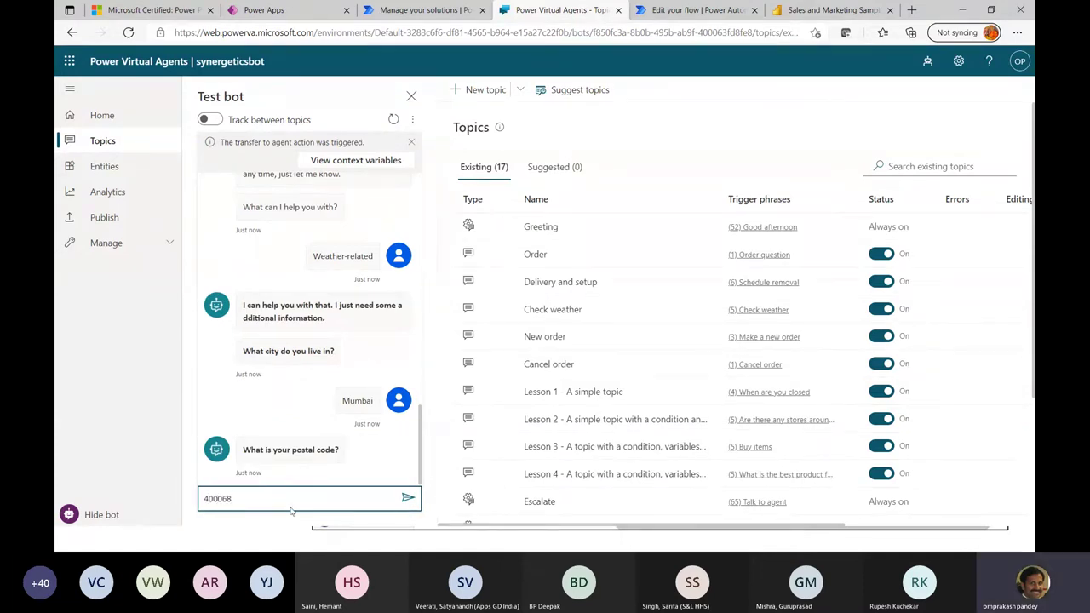
{"action": "left_click", "coordinate": [407, 499]}
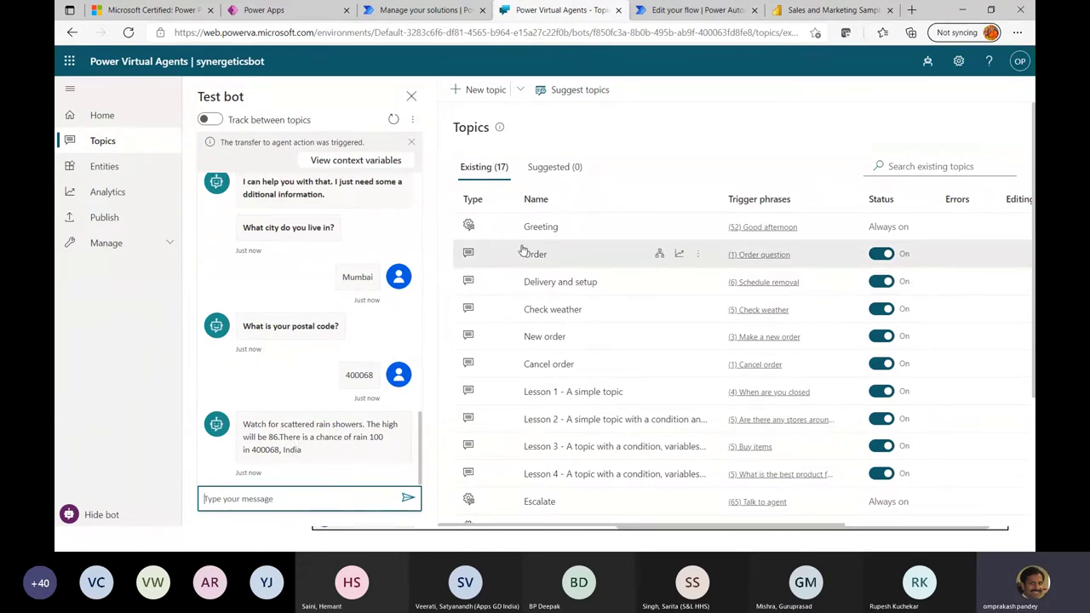
{"action": "mouse_move", "coordinate": [421, 462]}
{"action": "left_mouse_down"}
{"action": "mouse_move", "coordinate": [429, 233]}
{"action": "mouse_move", "coordinate": [430, 464]}
{"action": "left_mouse_up"}
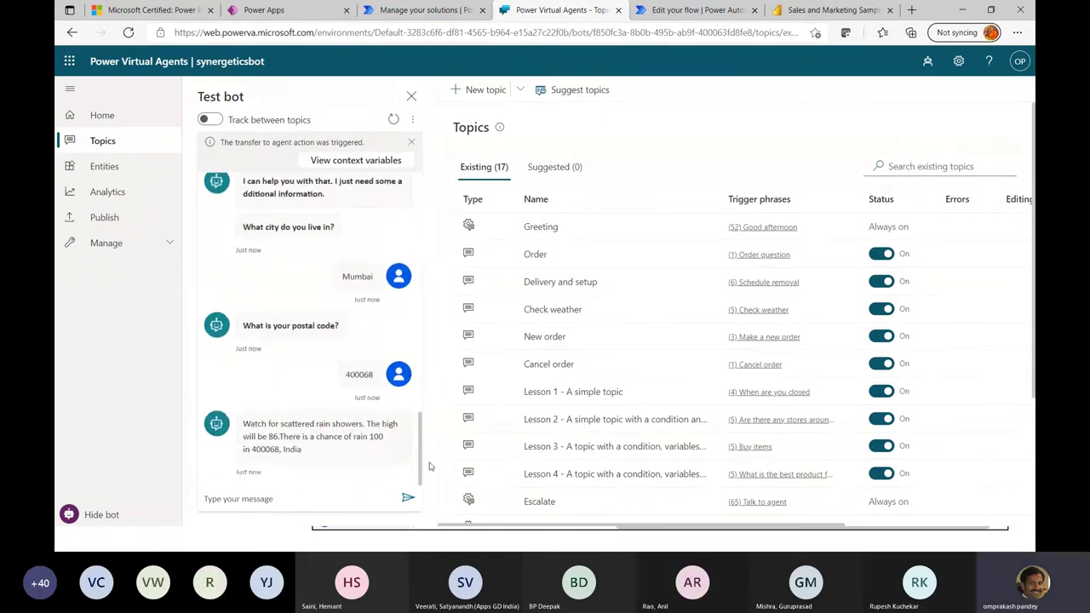
Step: Open the Greeting topic and look through its trigger phrases
{"action": "left_click", "coordinate": [541, 228]}
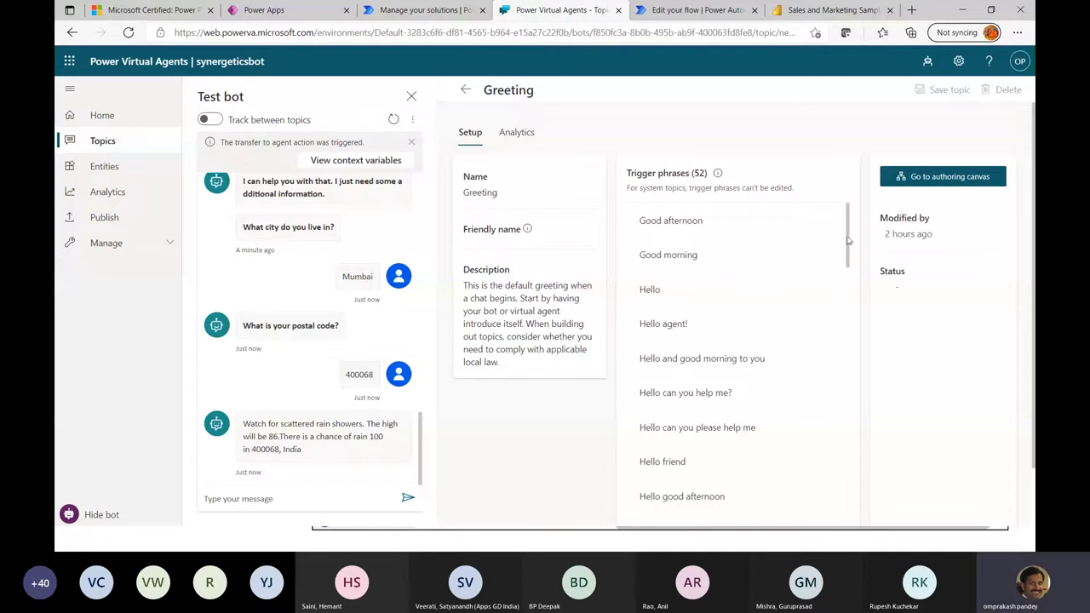
{"action": "left_click_drag", "start_coordinate": [848, 241], "coordinate": [848, 214]}
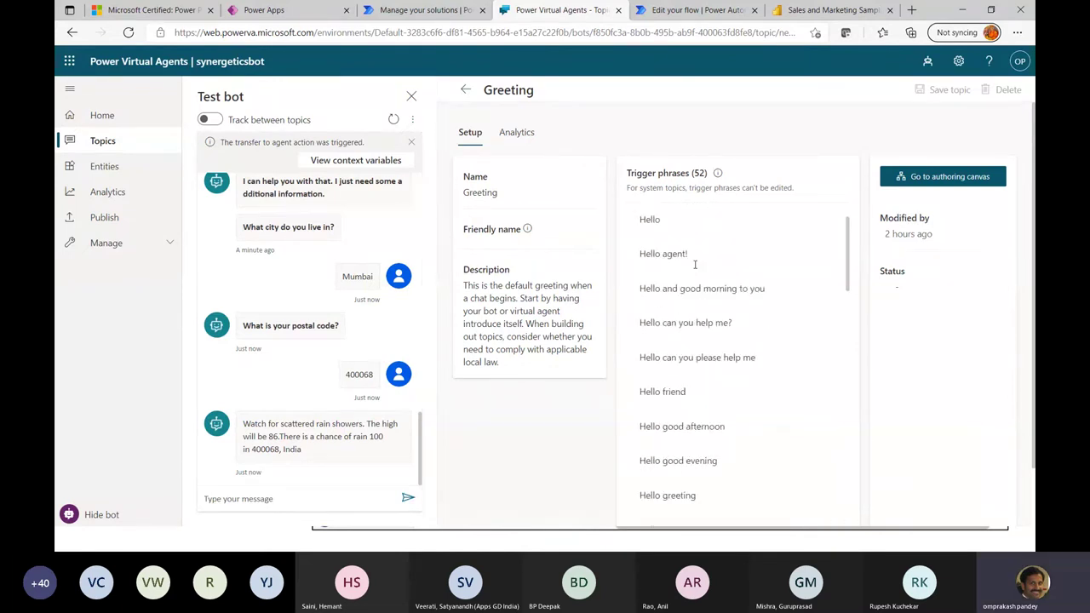
{"action": "scroll", "coordinate": [695, 265], "scroll_direction": "down", "scroll_amount": 5}
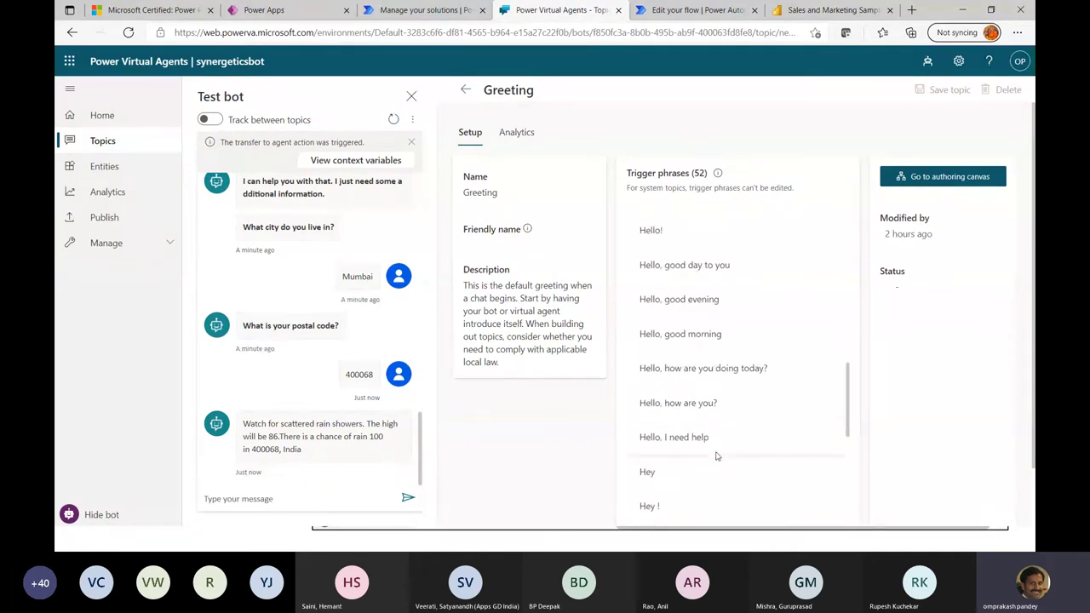
{"action": "scroll", "coordinate": [716, 456], "scroll_direction": "down", "scroll_amount": 5}
{"action": "scroll", "coordinate": [715, 456], "scroll_direction": "up", "scroll_amount": 10}
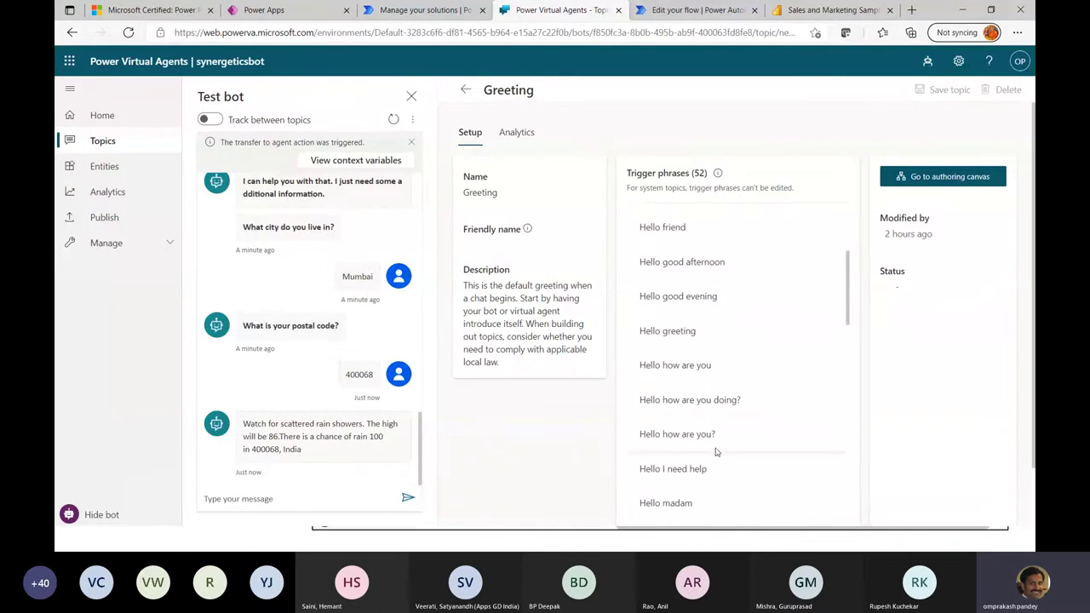
Step: Open the Greeting topic's authoring canvas and examine its messages and the multiple-choice question with its options
{"action": "left_click", "coordinate": [941, 180]}
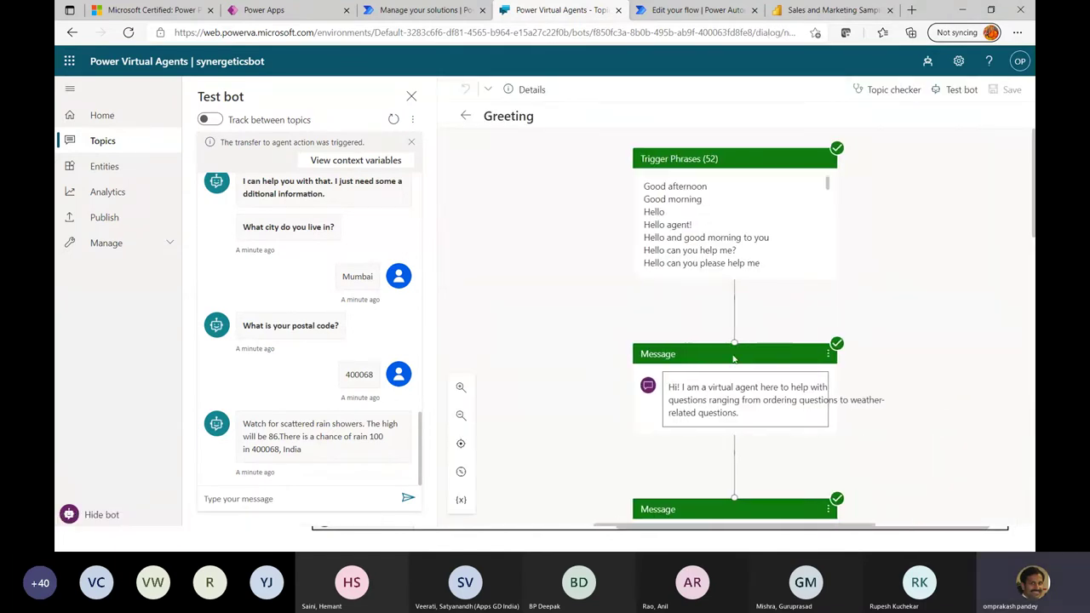
{"action": "scroll", "coordinate": [818, 373], "scroll_direction": "down", "scroll_amount": 3}
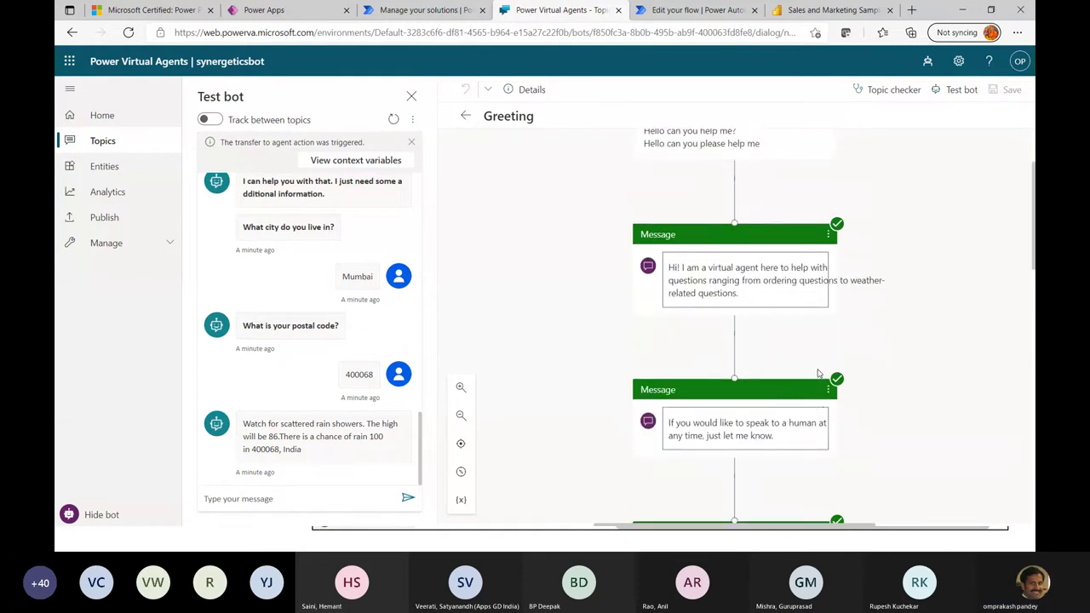
{"action": "left_click_drag", "start_coordinate": [803, 308], "coordinate": [669, 268]}
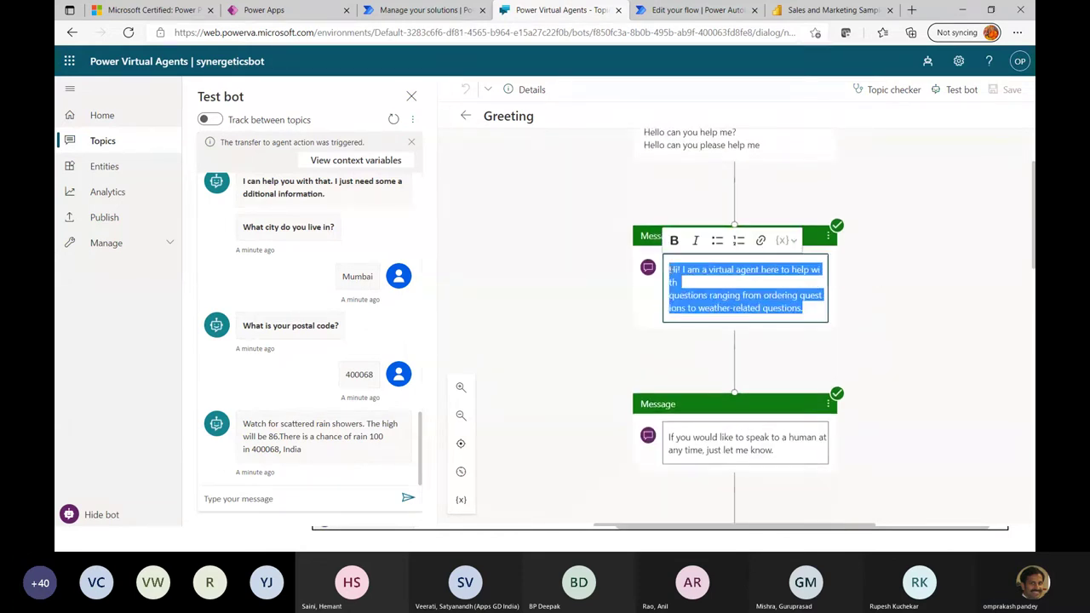
{"action": "left_click", "coordinate": [880, 320]}
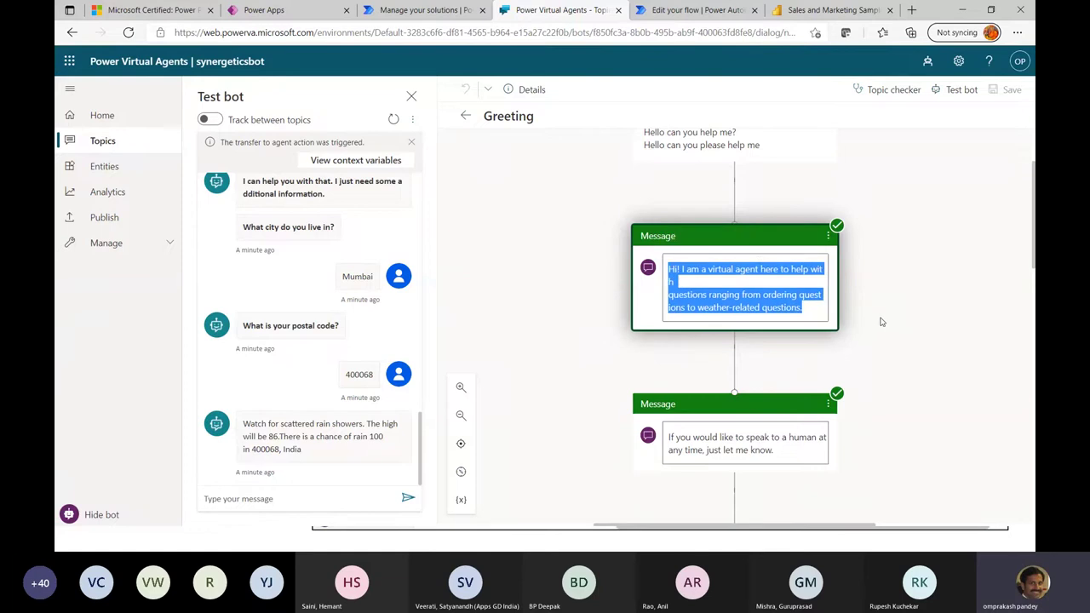
{"action": "left_click", "coordinate": [755, 282]}
{"action": "scroll", "coordinate": [746, 349], "scroll_direction": "down", "scroll_amount": 3}
{"action": "scroll", "coordinate": [746, 349], "scroll_direction": "down", "scroll_amount": 5}
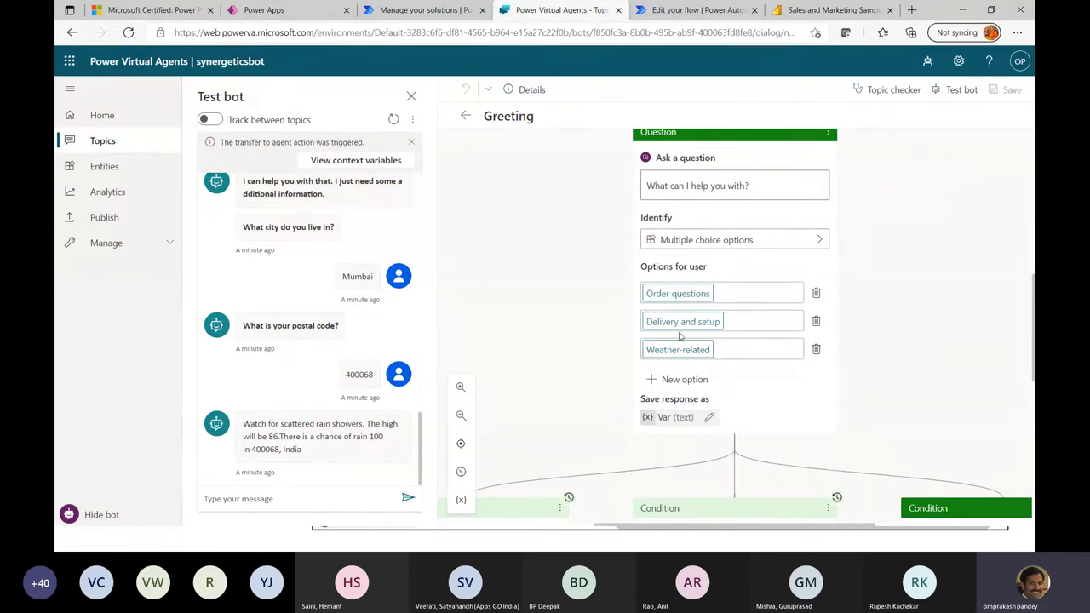
{"action": "scroll", "coordinate": [680, 336], "scroll_direction": "up", "scroll_amount": 3}
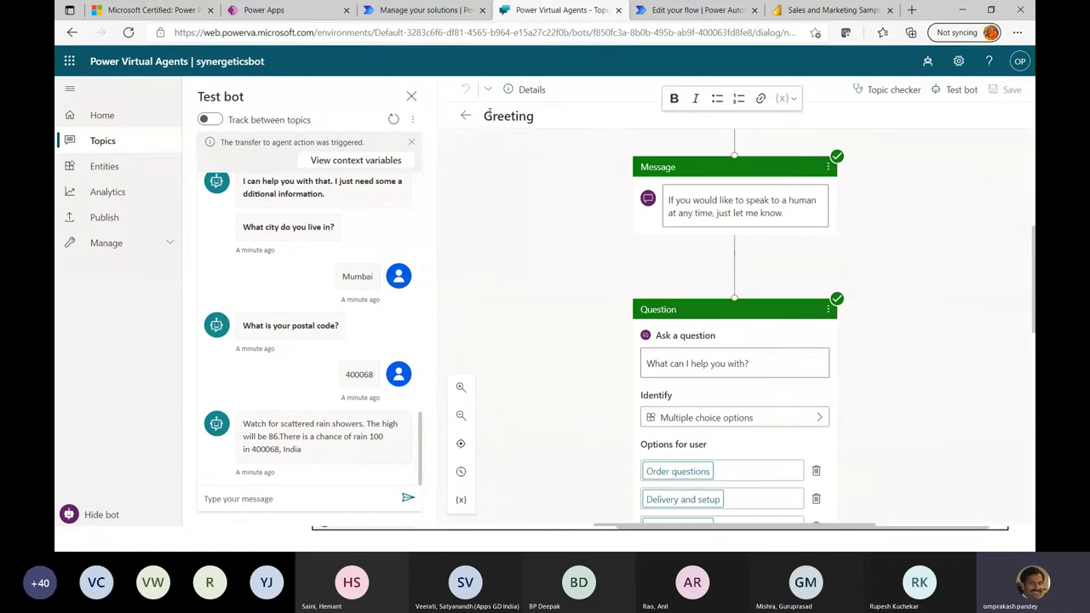
{"action": "scroll", "coordinate": [645, 380], "scroll_direction": "down", "scroll_amount": 3}
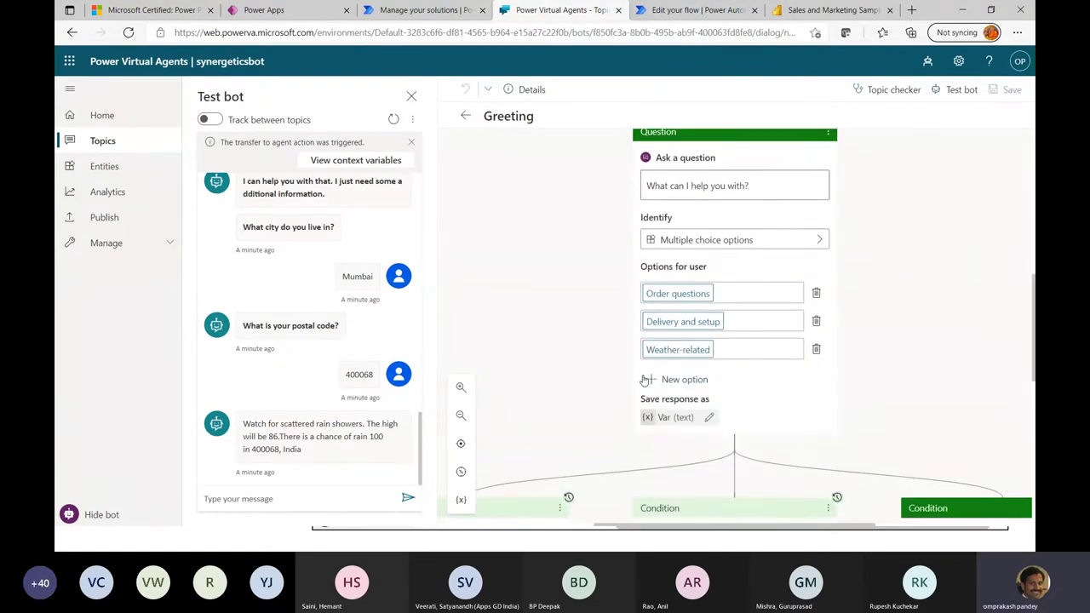
Step: Examine the Greeting topic's condition branches and the redirects beneath them, ending at the Order questions branch
{"action": "scroll", "coordinate": [647, 383], "scroll_direction": "down", "scroll_amount": 7}
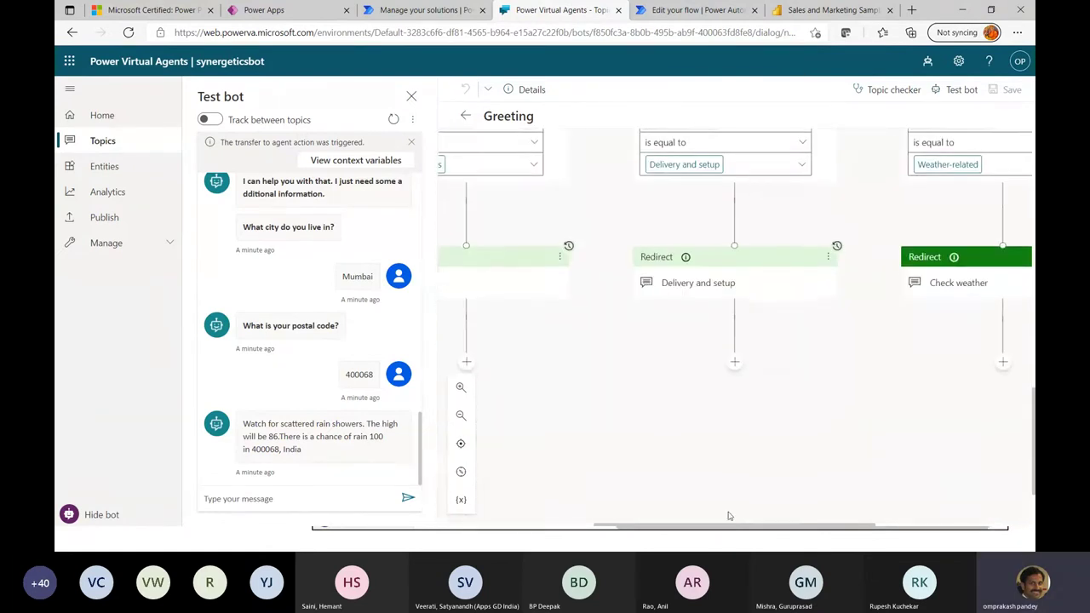
{"action": "scroll", "coordinate": [737, 528], "scroll_direction": "up", "scroll_amount": 2}
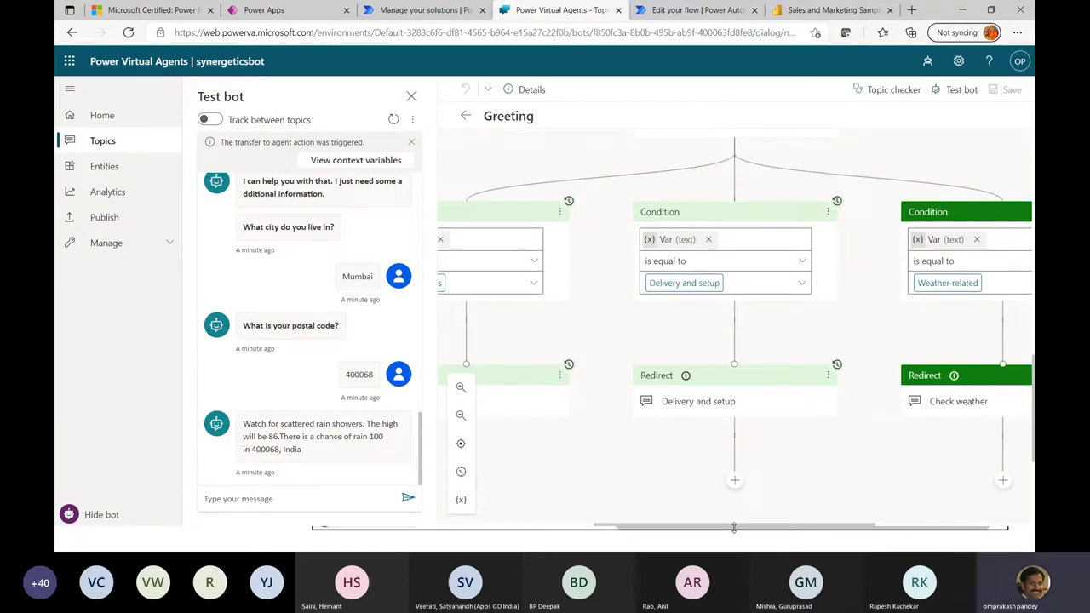
{"action": "left_click_drag", "start_coordinate": [738, 528], "coordinate": [666, 527]}
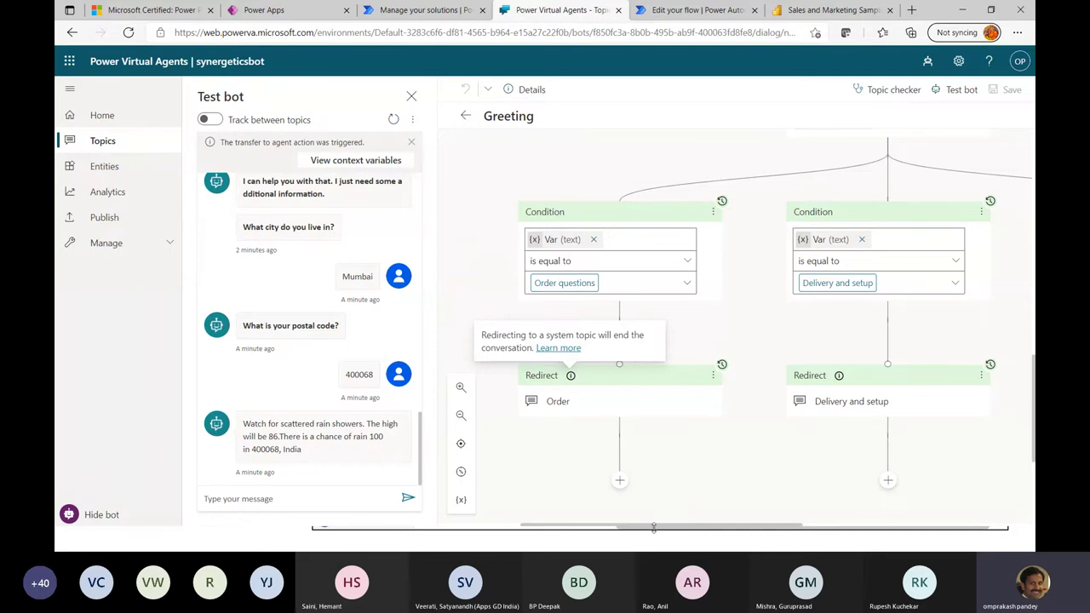
{"action": "left_click_drag", "start_coordinate": [654, 527], "coordinate": [629, 527]}
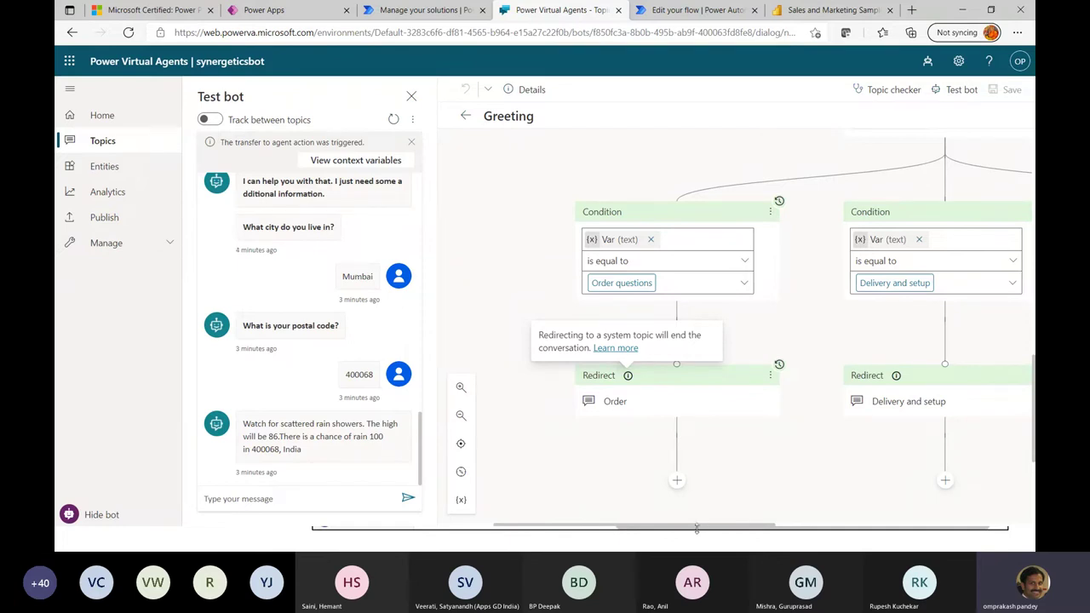
{"action": "left_click_drag", "start_coordinate": [687, 528], "coordinate": [635, 526]}
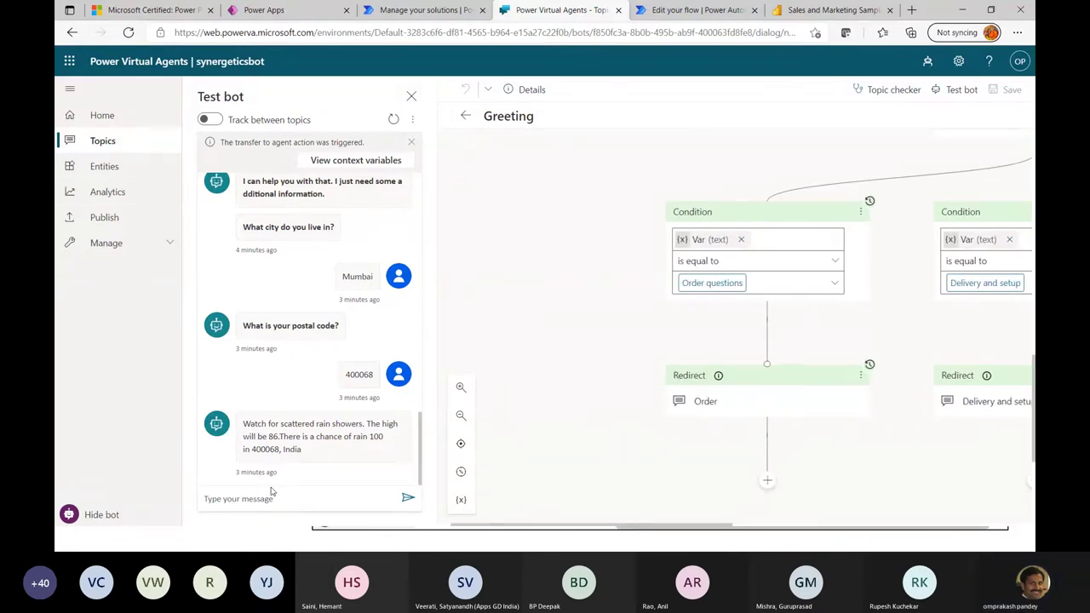
Step: Switch to the PowerPoint slide show and advance to the Conversation flow overview slide
{"action": "key", "text": "alt+Tab"}
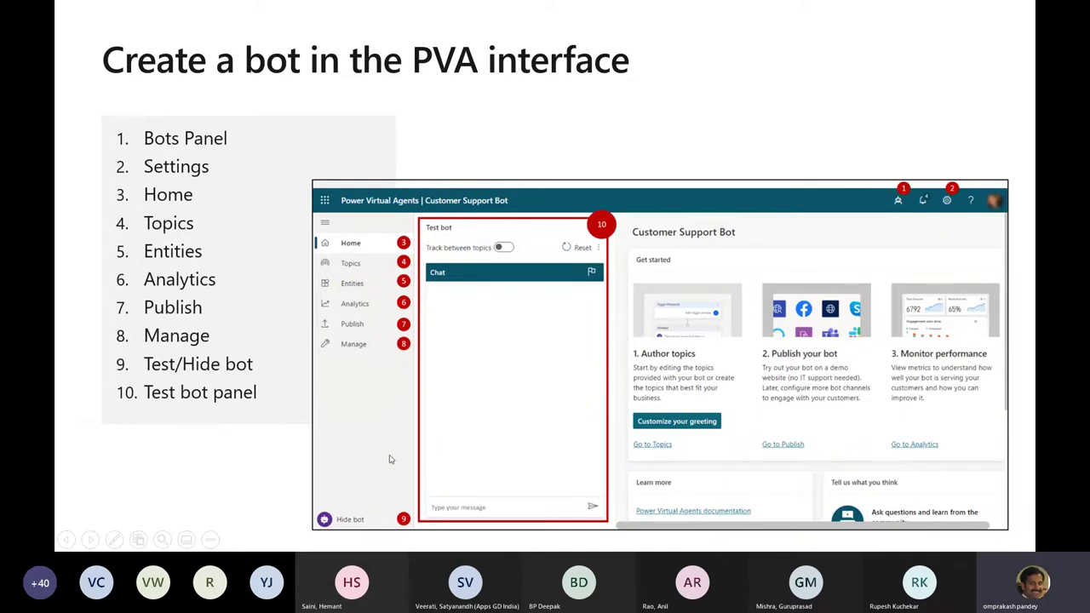
{"action": "key", "text": "Right"}
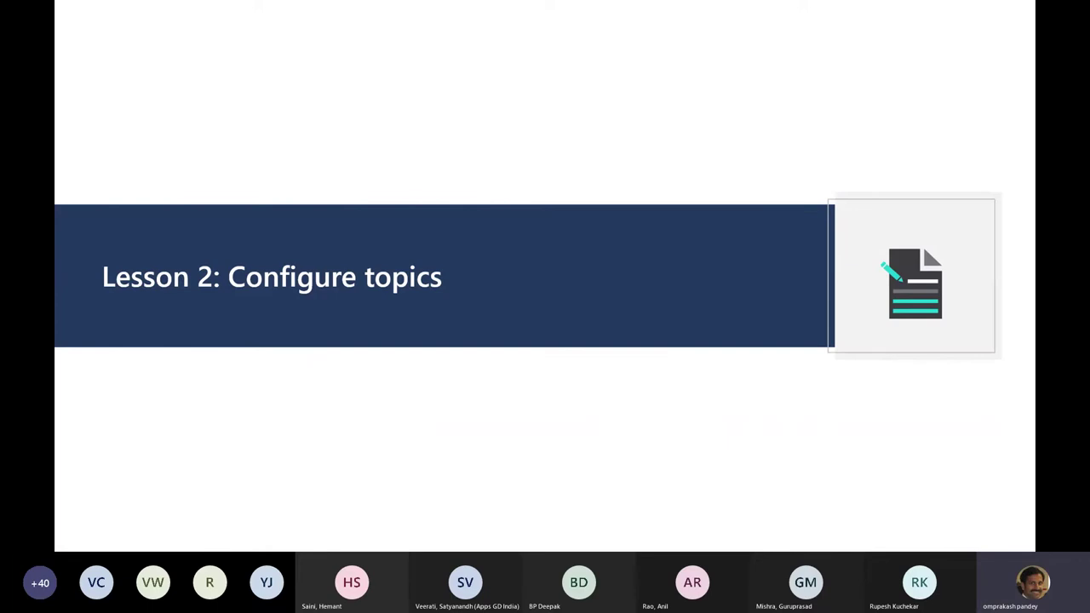
{"action": "key", "text": "Right"}
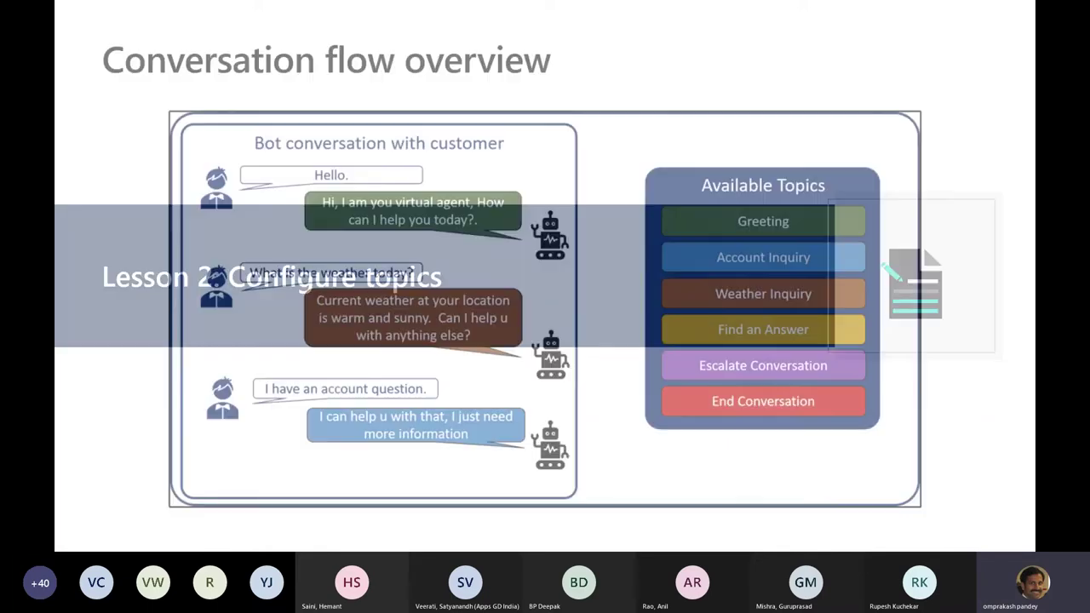
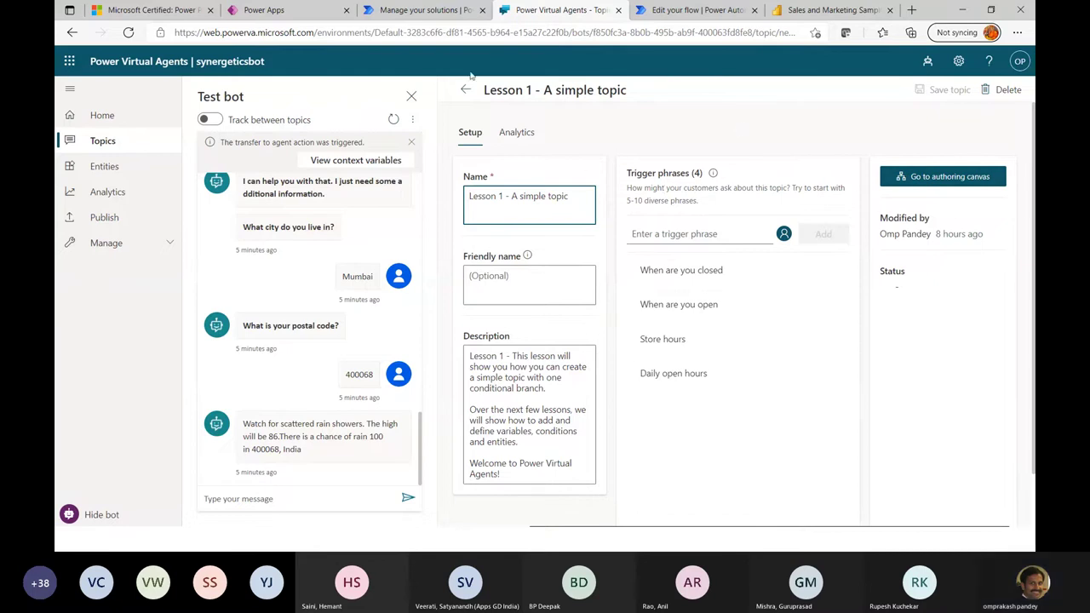
Step: Open the authoring canvas of "Lesson 1 - A simple topic" and examine its trigger phrases, both messages and the end node
{"action": "left_click", "coordinate": [937, 182]}
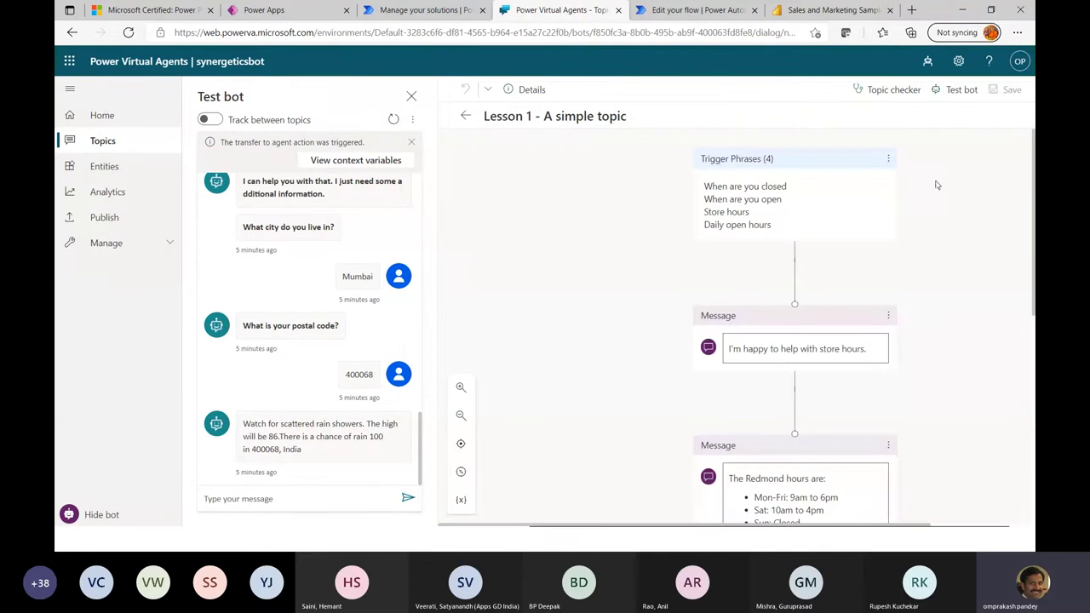
{"action": "scroll", "coordinate": [910, 332], "scroll_direction": "down", "scroll_amount": 5}
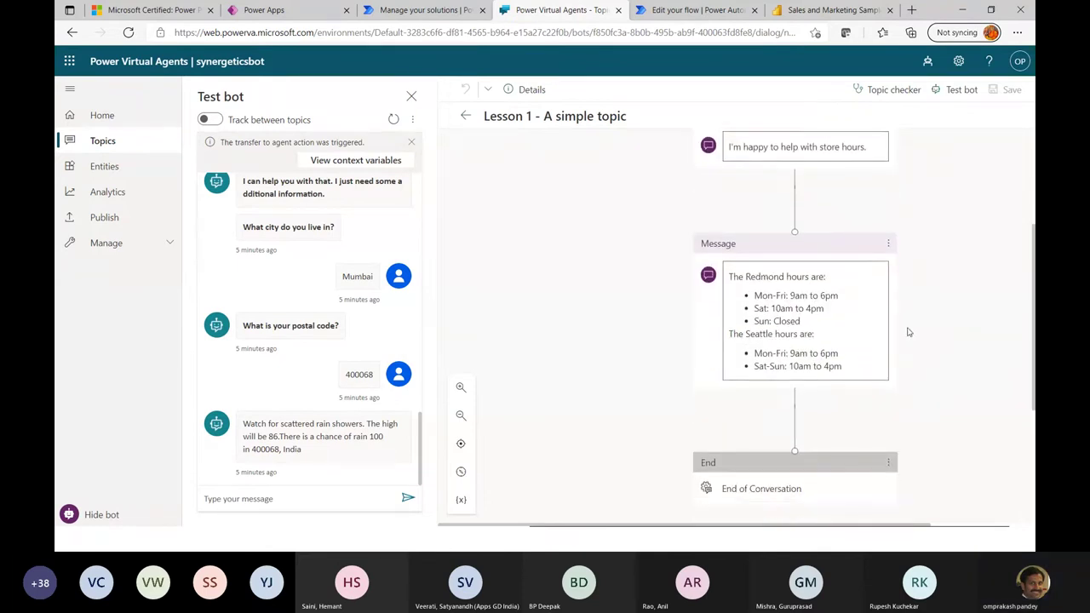
{"action": "scroll", "coordinate": [836, 334], "scroll_direction": "up", "scroll_amount": 5}
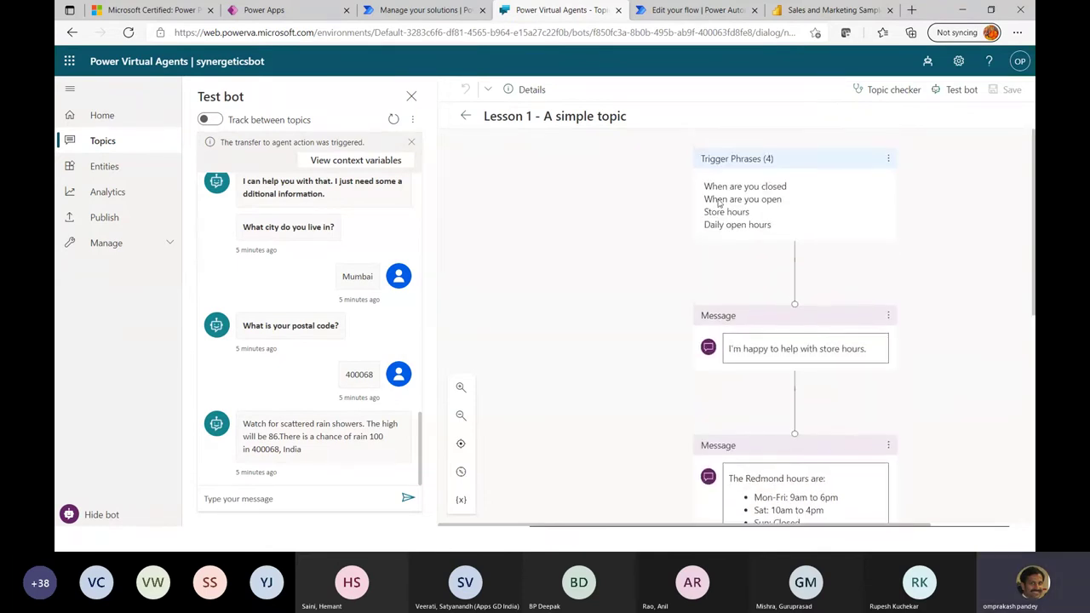
{"action": "left_click_drag", "start_coordinate": [773, 224], "coordinate": [704, 185]}
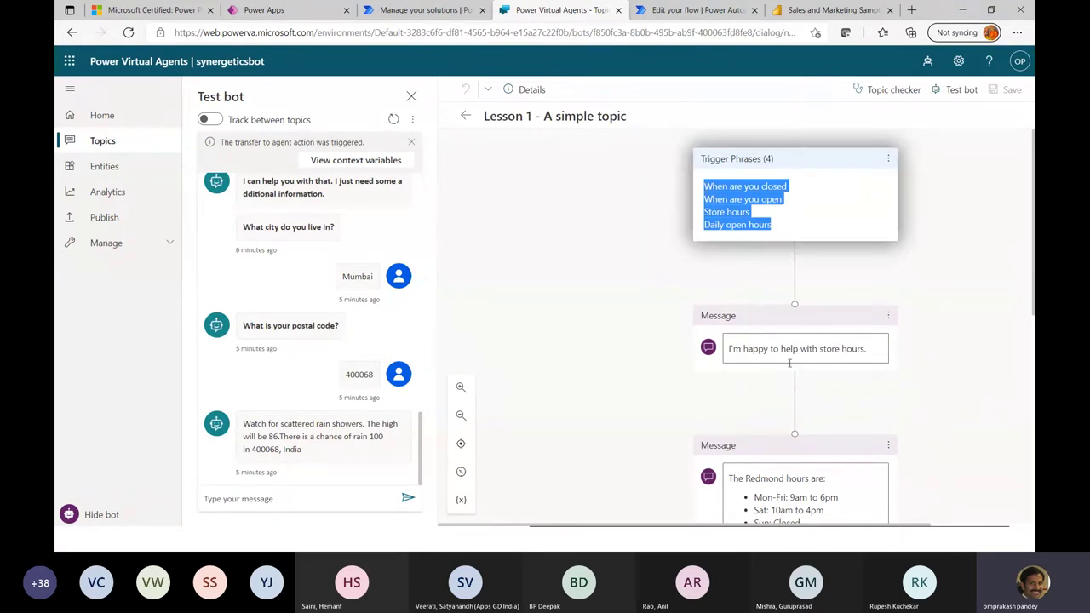
{"action": "scroll", "coordinate": [790, 363], "scroll_direction": "down", "scroll_amount": 3}
{"action": "left_click_drag", "start_coordinate": [729, 230], "coordinate": [872, 232]}
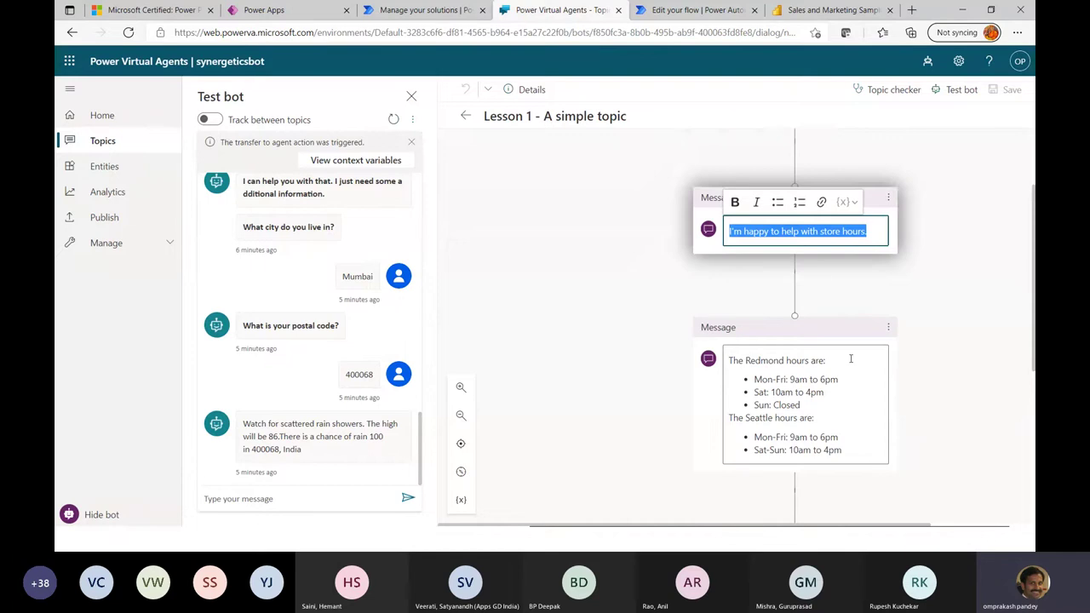
{"action": "scroll", "coordinate": [850, 332], "scroll_direction": "down", "scroll_amount": 3}
{"action": "left_click_drag", "start_coordinate": [729, 182], "coordinate": [848, 270]}
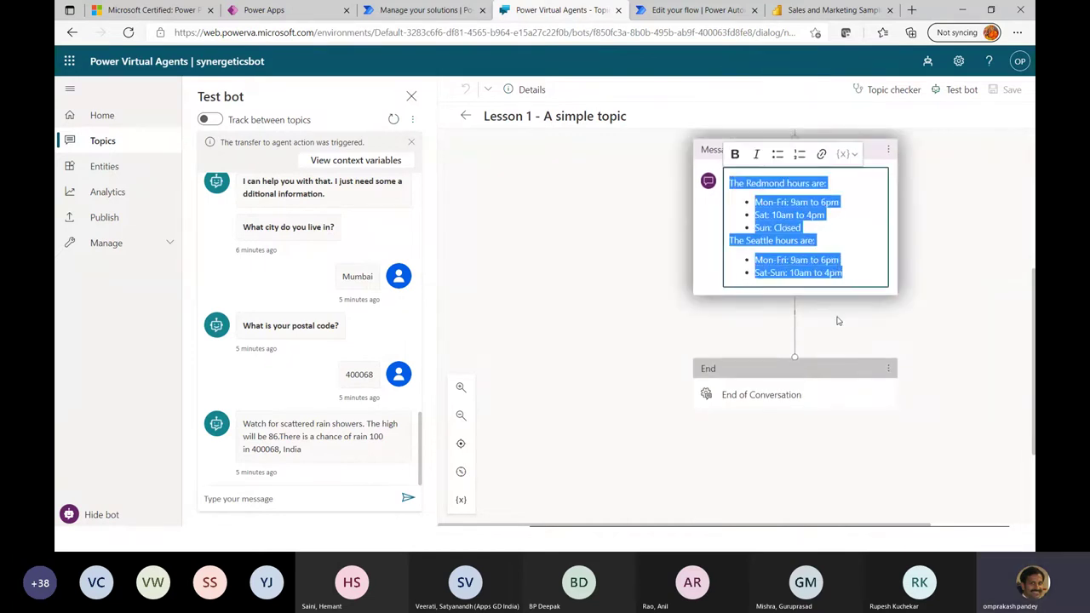
{"action": "scroll", "coordinate": [768, 252], "scroll_direction": "up", "scroll_amount": 3}
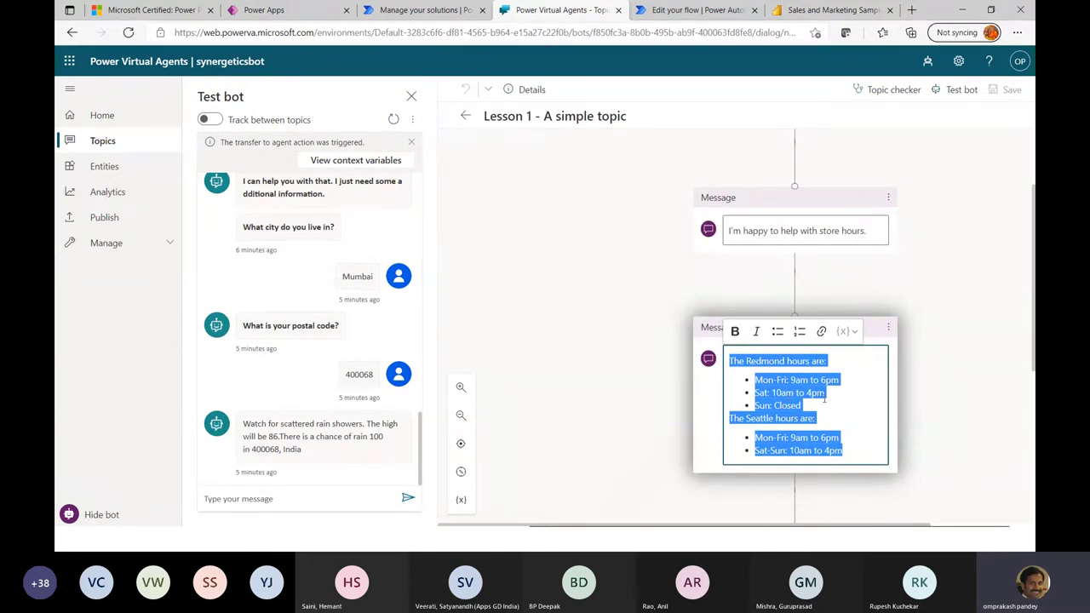
{"action": "scroll", "coordinate": [824, 400], "scroll_direction": "down", "scroll_amount": 3}
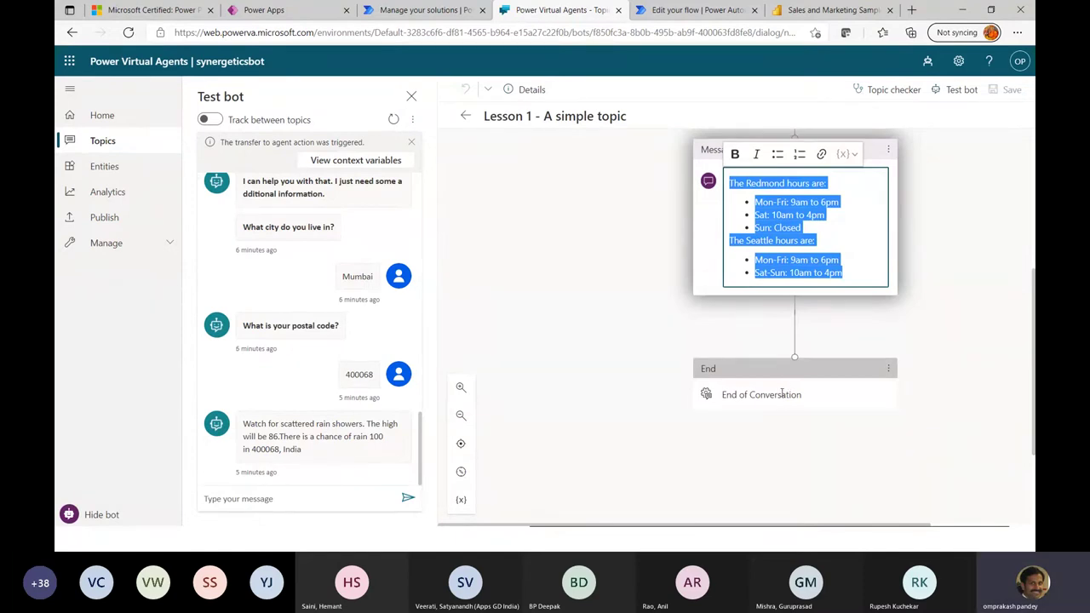
Step: Open the authoring canvas of "Lesson 2 - A simple topic with a condition and variable" and examine its store location question
{"action": "left_click", "coordinate": [465, 116]}
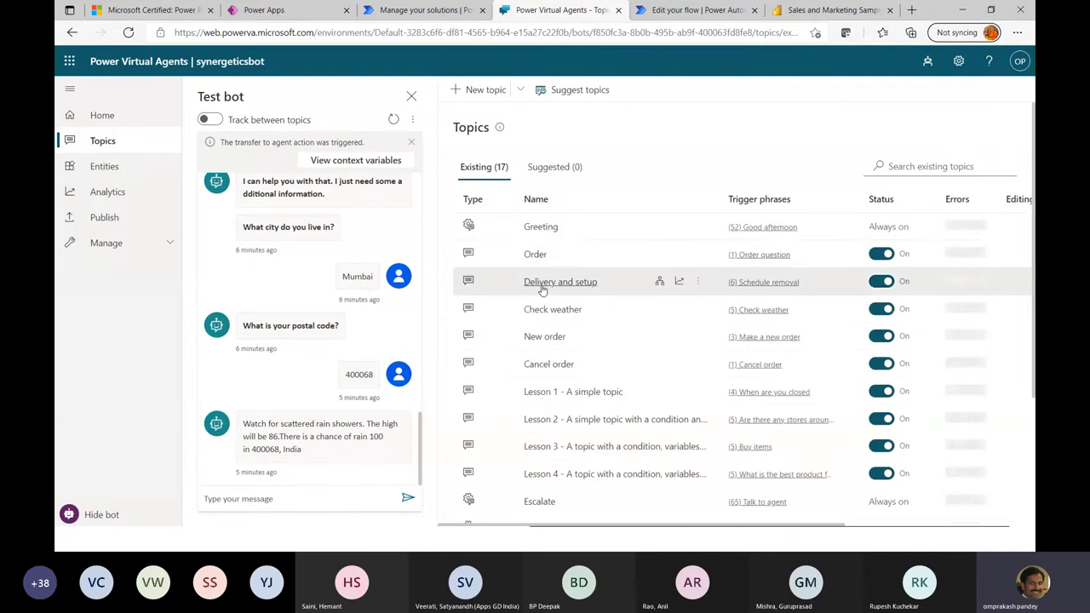
{"action": "left_click", "coordinate": [568, 420]}
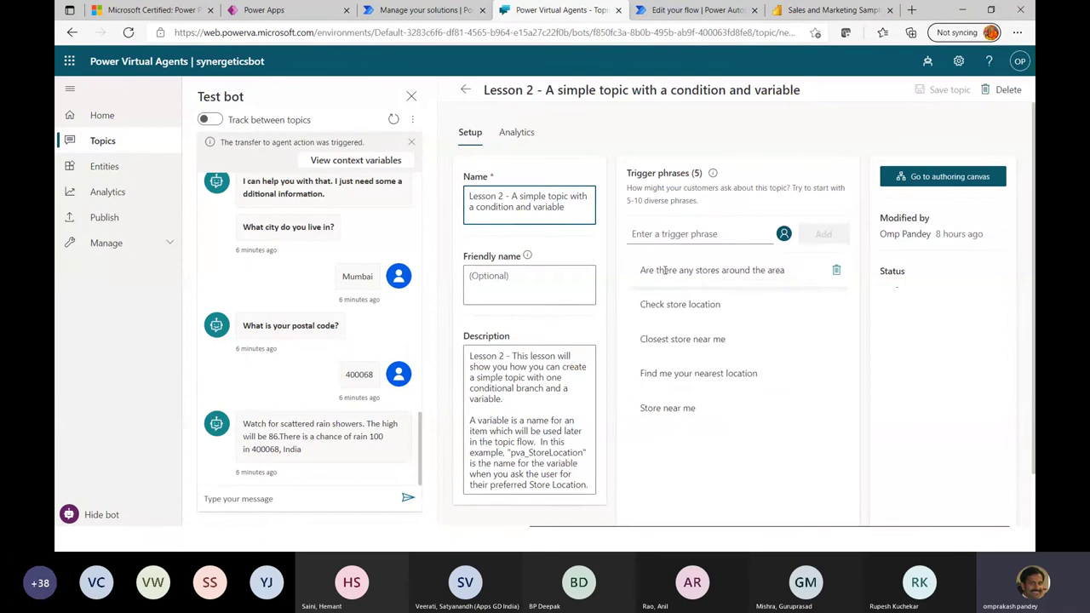
{"action": "left_click", "coordinate": [942, 178]}
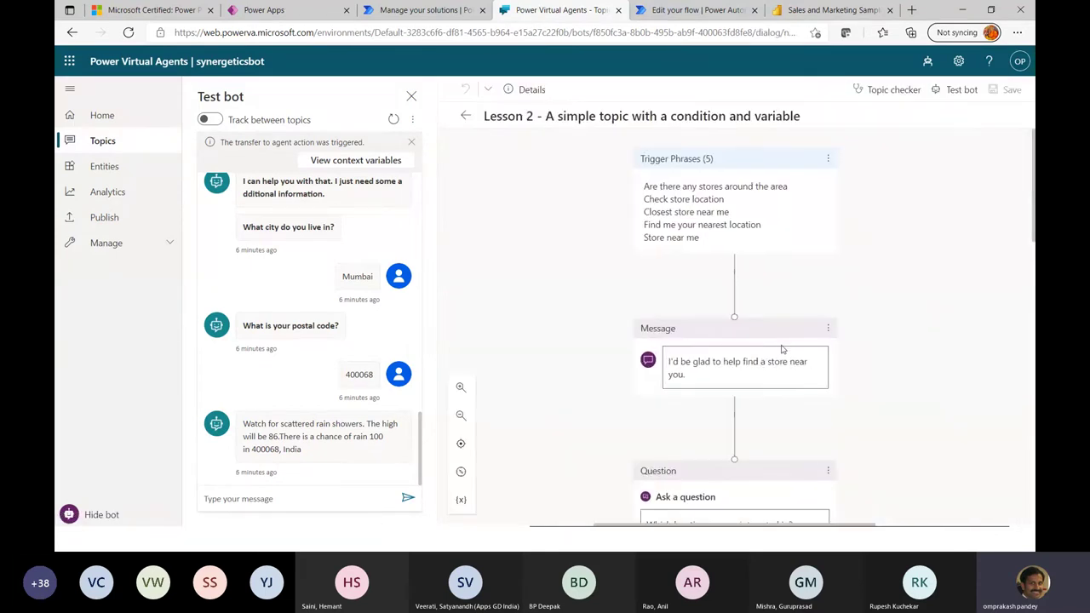
{"action": "scroll", "coordinate": [782, 349], "scroll_direction": "down", "scroll_amount": 5}
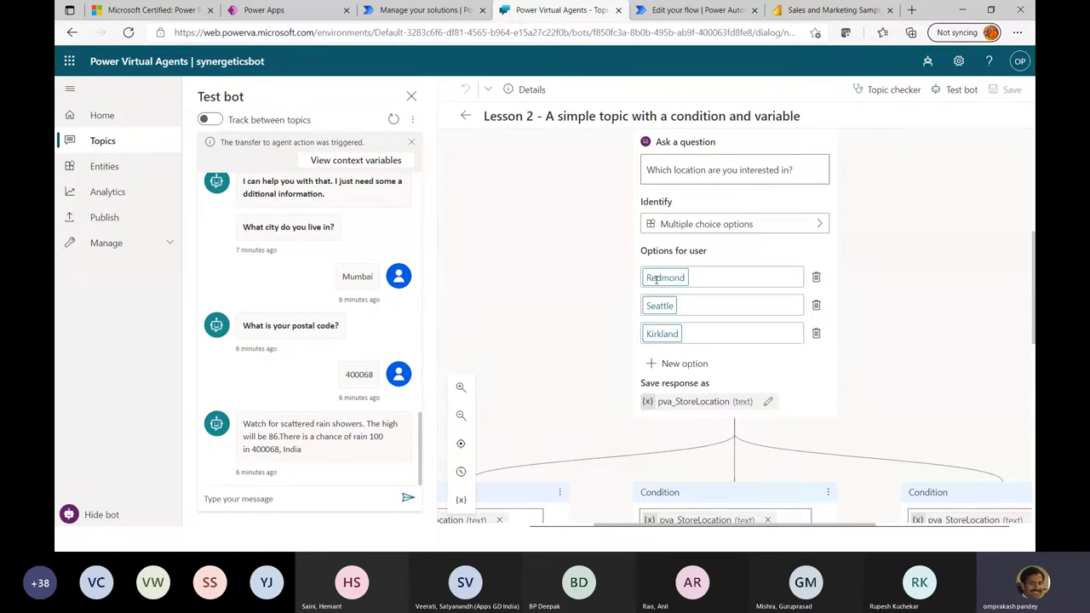
Step: Examine Lesson 2's store location options, the condition for each city, and the address message beneath each branch
{"action": "scroll", "coordinate": [675, 391], "scroll_direction": "down", "scroll_amount": 2}
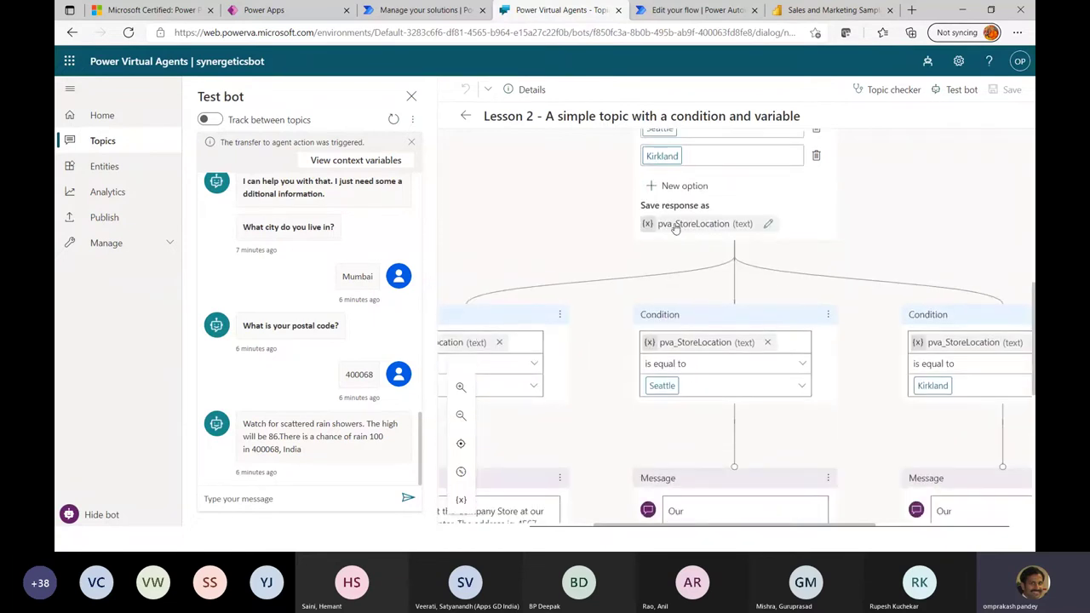
{"action": "left_click", "coordinate": [722, 514]}
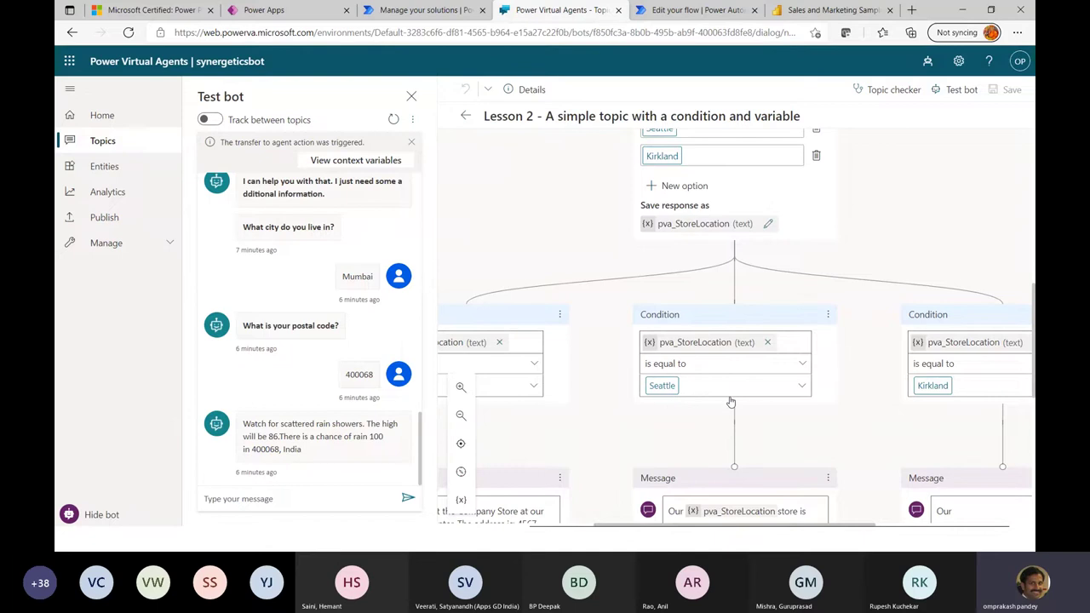
{"action": "scroll", "coordinate": [731, 402], "scroll_direction": "down", "scroll_amount": 2}
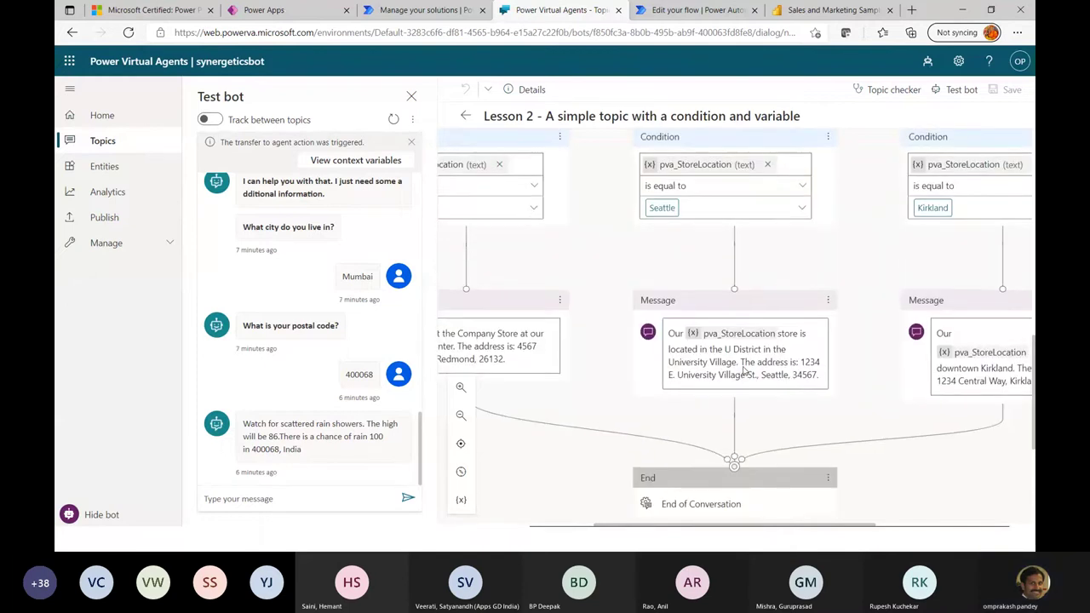
{"action": "scroll", "coordinate": [718, 340], "scroll_direction": "up", "scroll_amount": 5}
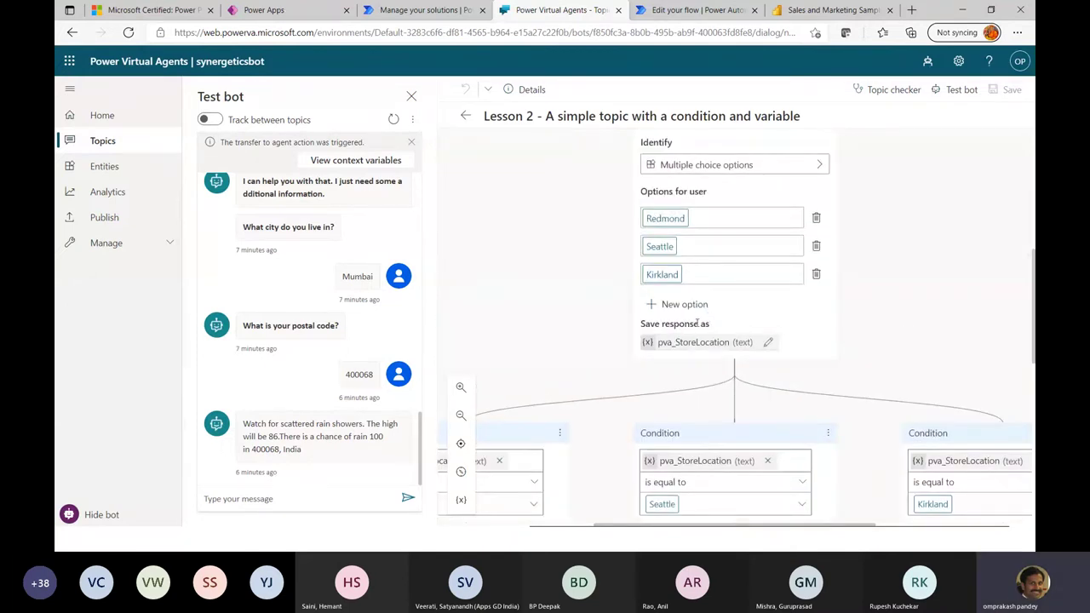
{"action": "scroll", "coordinate": [722, 481], "scroll_direction": "down", "scroll_amount": 3}
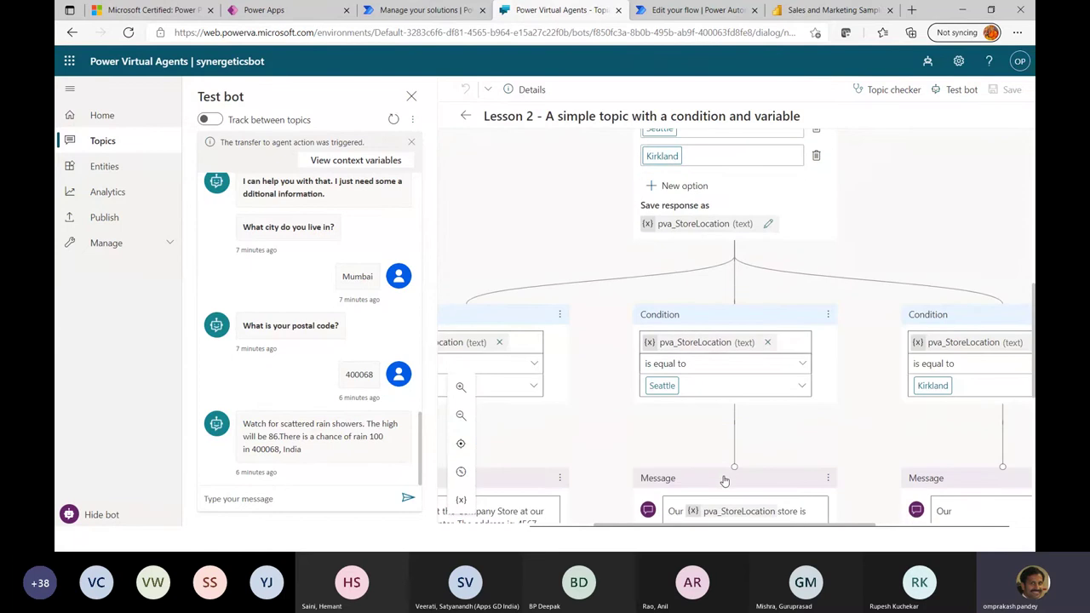
{"action": "scroll", "coordinate": [706, 353], "scroll_direction": "down", "scroll_amount": 3}
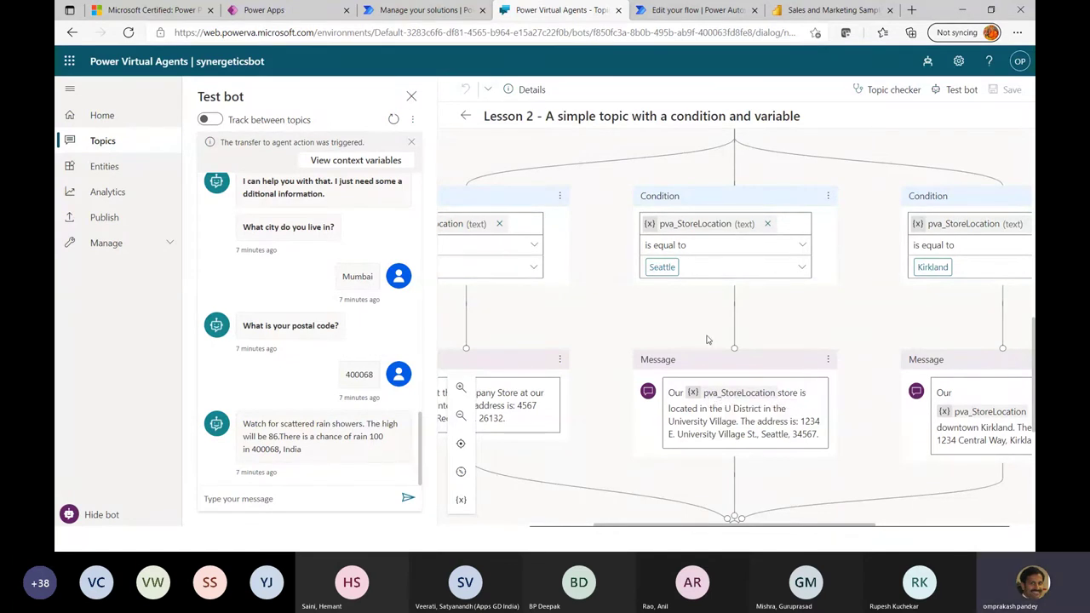
{"action": "scroll", "coordinate": [746, 298], "scroll_direction": "up", "scroll_amount": 2}
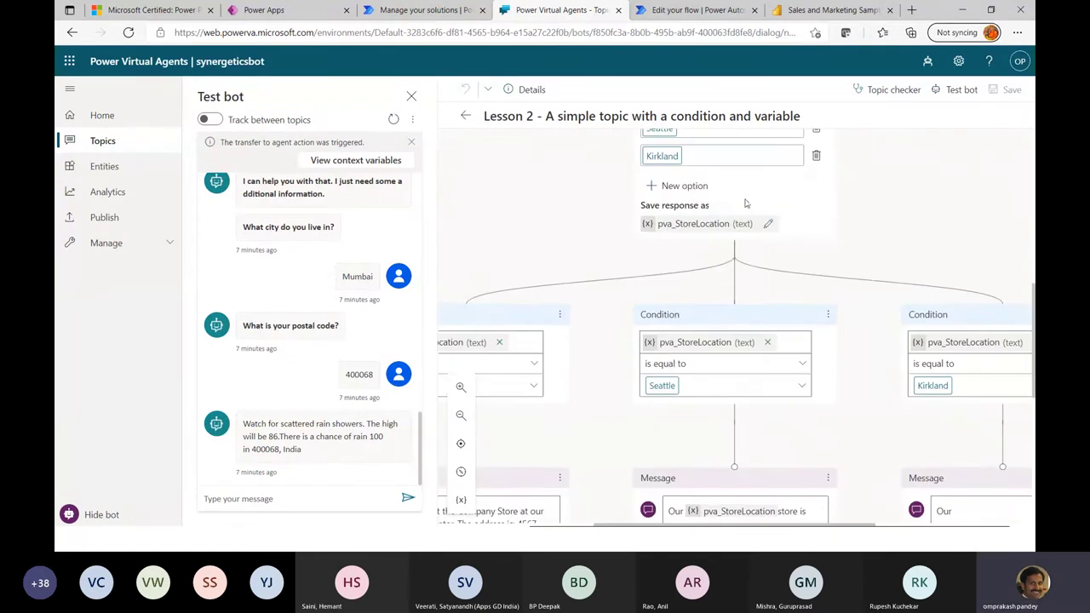
Step: View the properties of the pva_StoreLocation variable, close them, and review the conditions and messages that use the variable
{"action": "left_click", "coordinate": [702, 227]}
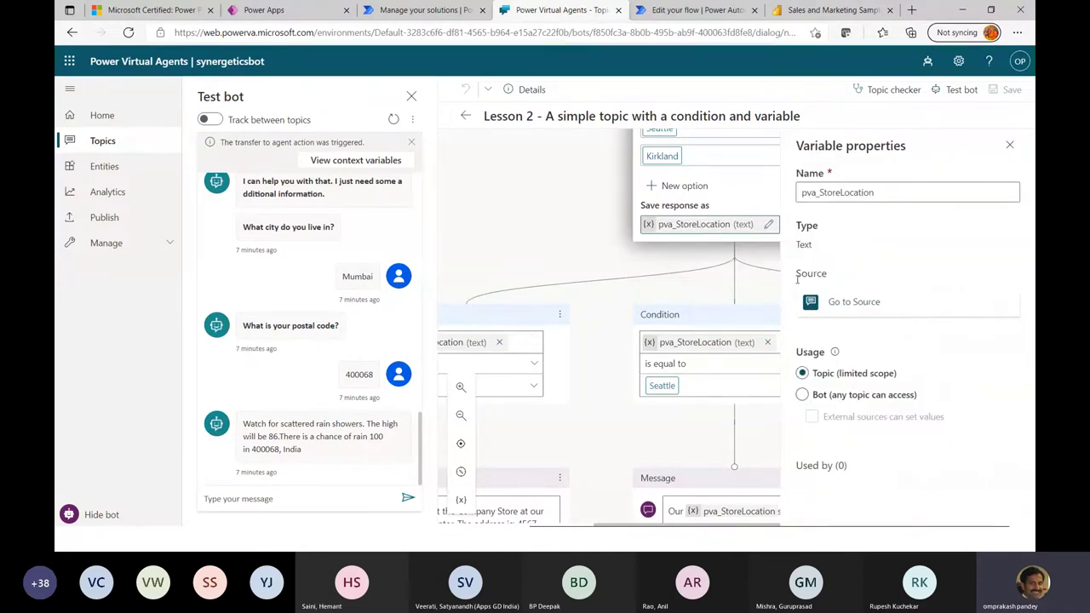
{"action": "left_click", "coordinate": [1007, 147]}
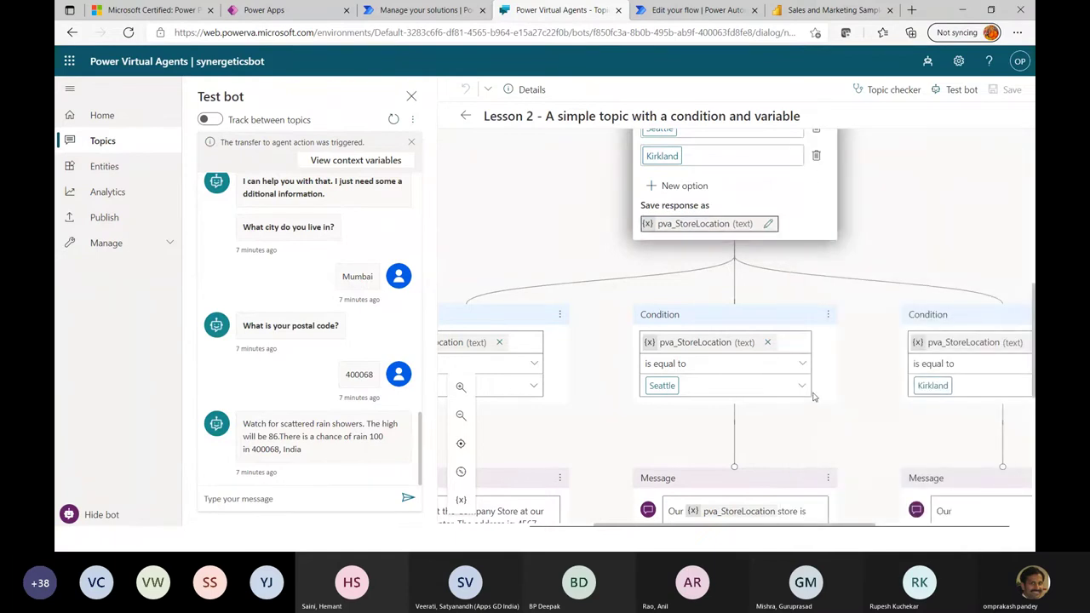
{"action": "scroll", "coordinate": [813, 397], "scroll_direction": "down", "scroll_amount": 2}
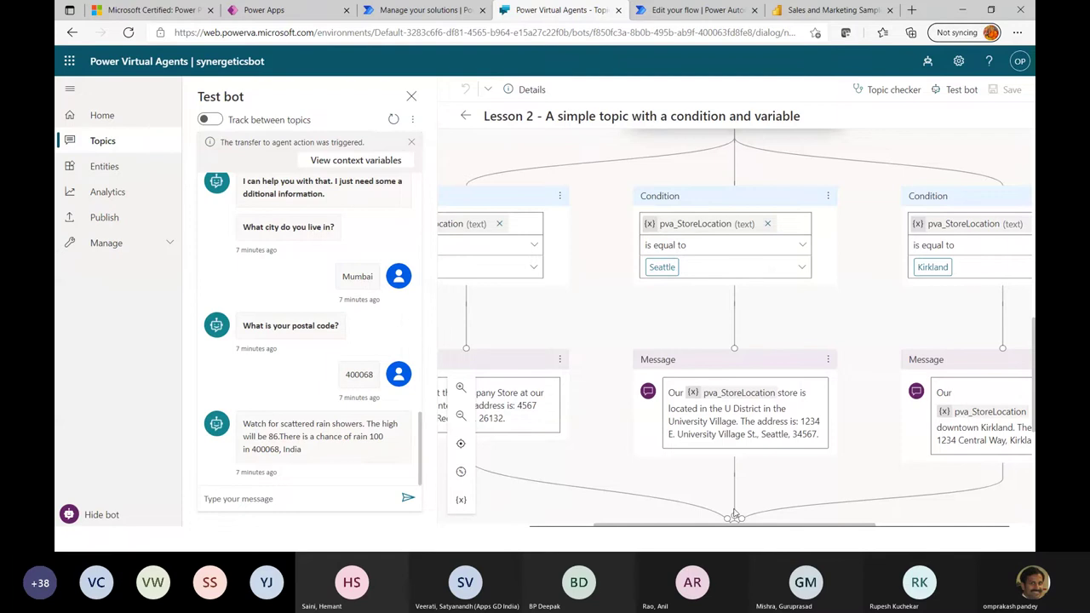
{"action": "scroll", "coordinate": [684, 348], "scroll_direction": "up", "scroll_amount": 4}
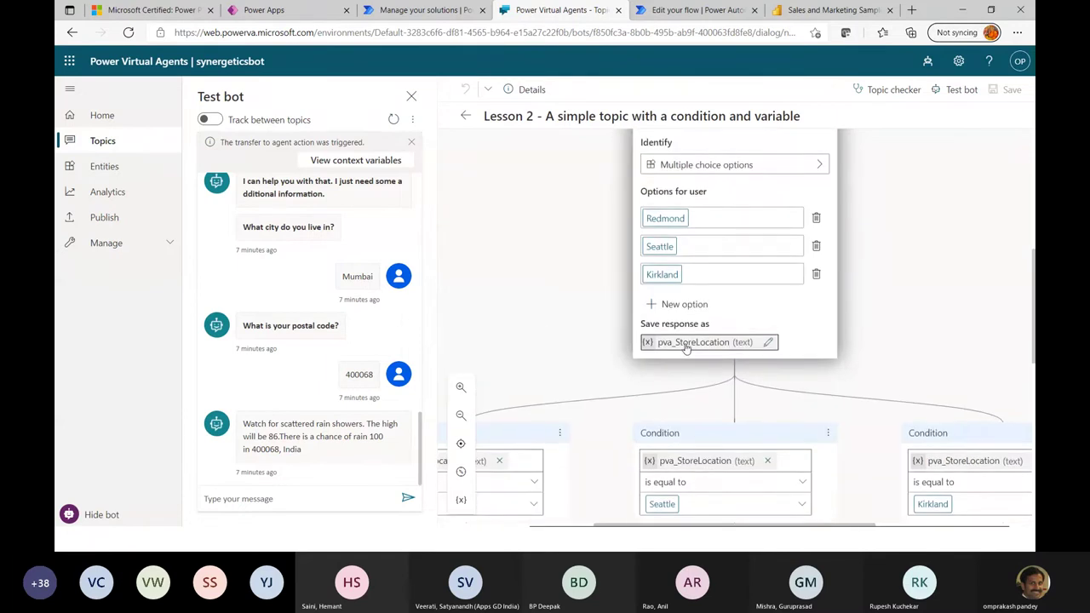
{"action": "scroll", "coordinate": [686, 349], "scroll_direction": "down", "scroll_amount": 3}
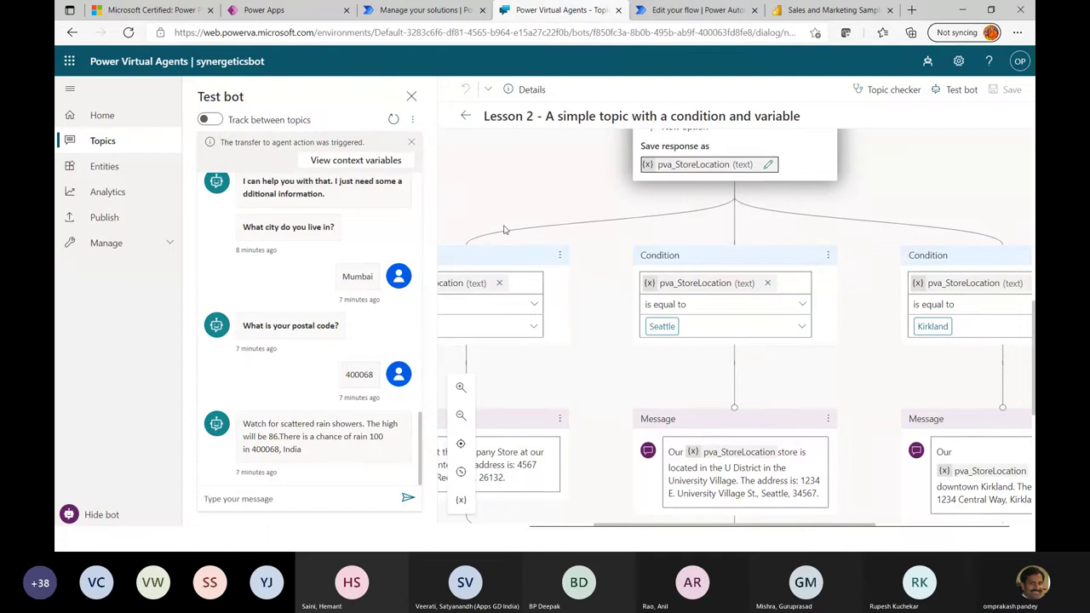
Step: Return to the topics list and look through the lesson and system topics
{"action": "left_click", "coordinate": [465, 116]}
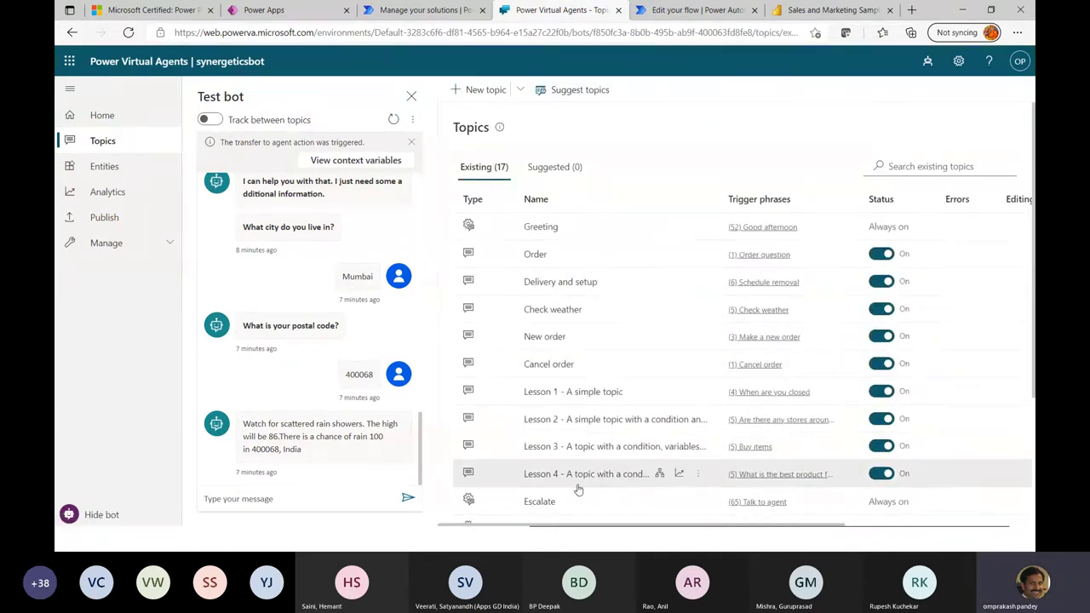
{"action": "scroll", "coordinate": [621, 458], "scroll_direction": "down", "scroll_amount": 3}
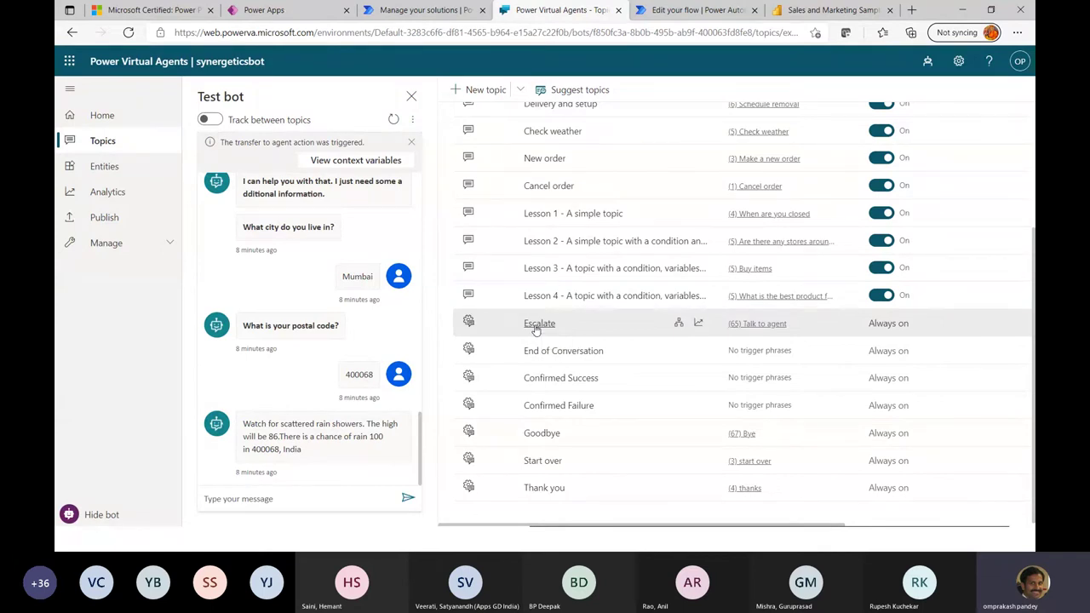
{"action": "scroll", "coordinate": [535, 330], "scroll_direction": "up", "scroll_amount": 3}
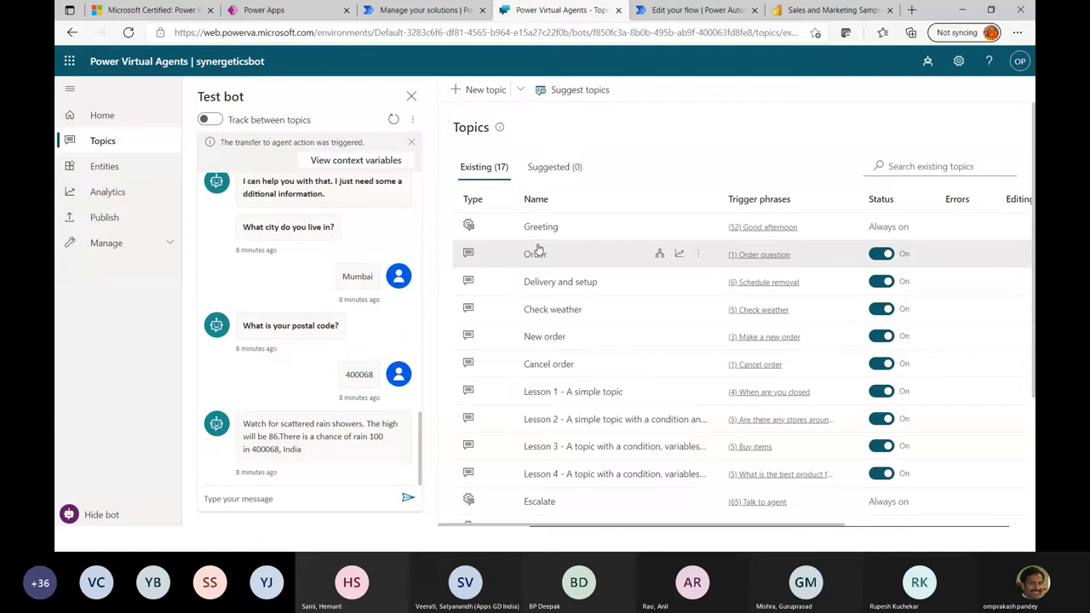
Step: Open the authoring canvas of "Lesson 3 - A topic with a condition, variables and a pre-built entity" and examine its questions, conditions and messages
{"action": "left_click", "coordinate": [605, 452]}
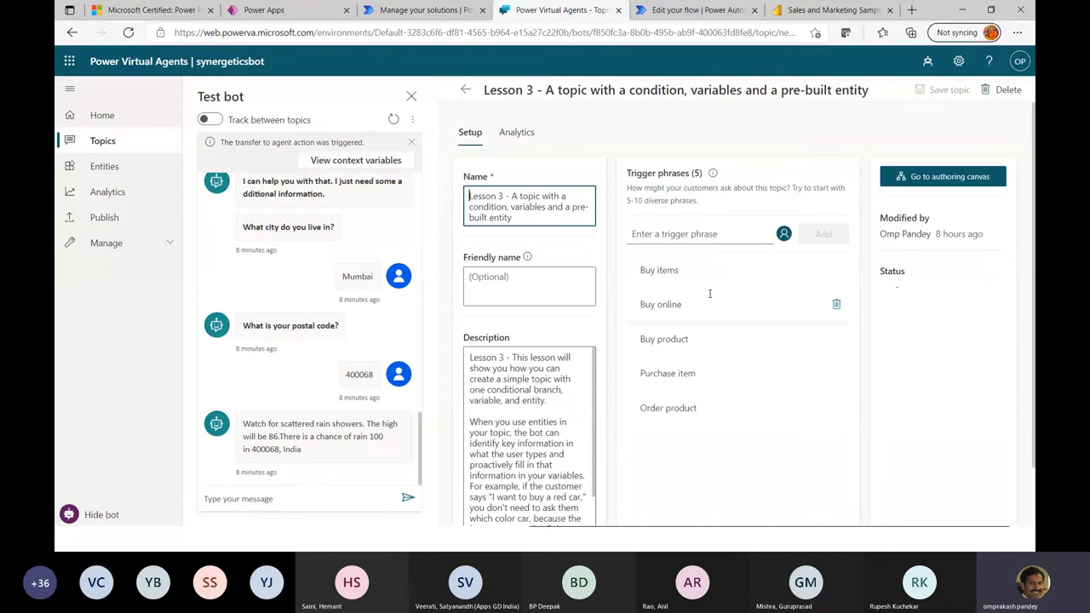
{"action": "left_click", "coordinate": [941, 178]}
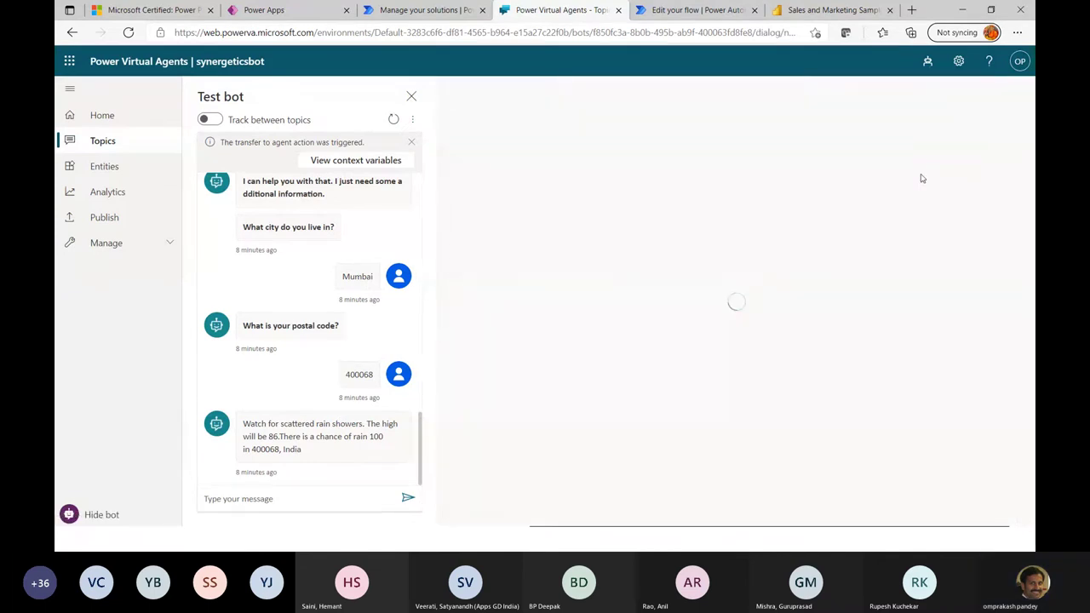
{"action": "scroll", "coordinate": [747, 417], "scroll_direction": "down", "scroll_amount": 5}
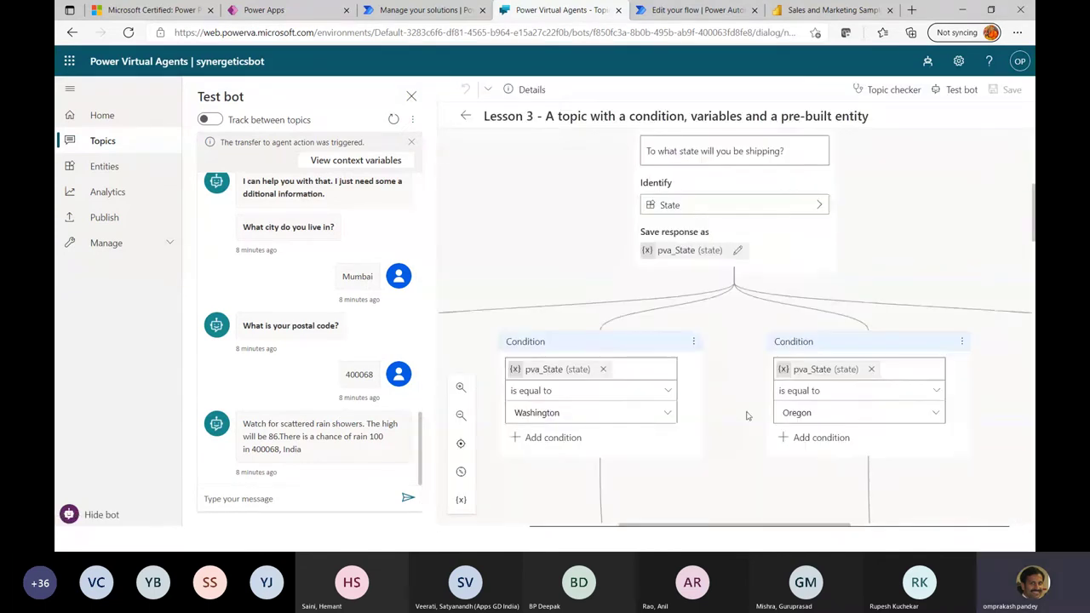
{"action": "scroll", "coordinate": [747, 415], "scroll_direction": "down", "scroll_amount": 2}
{"action": "scroll", "coordinate": [714, 389], "scroll_direction": "up", "scroll_amount": 3}
{"action": "scroll", "coordinate": [714, 389], "scroll_direction": "down", "scroll_amount": 3}
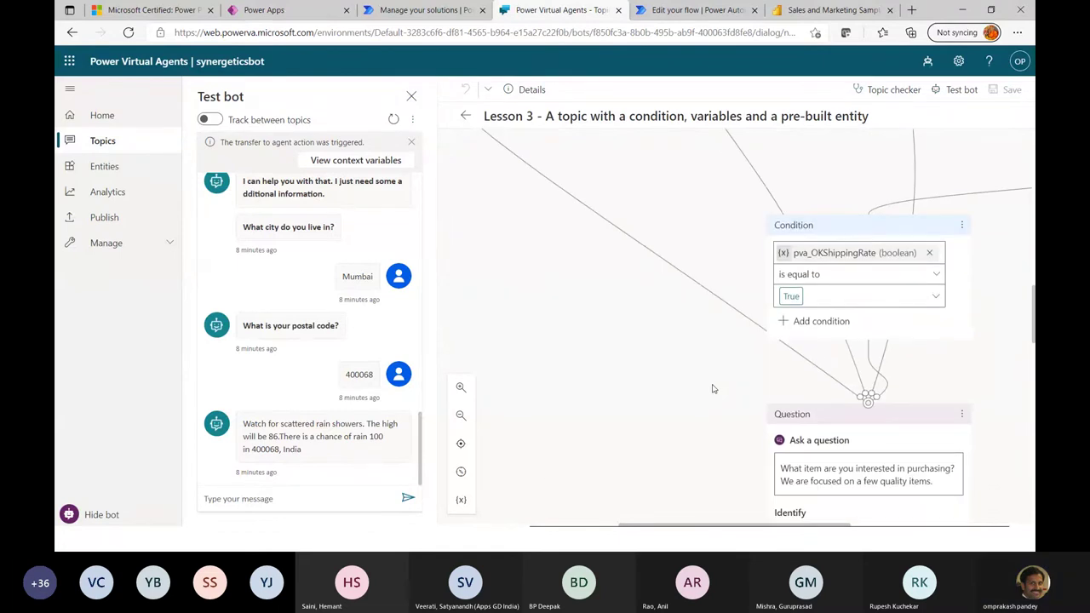
{"action": "scroll", "coordinate": [714, 389], "scroll_direction": "down", "scroll_amount": 3}
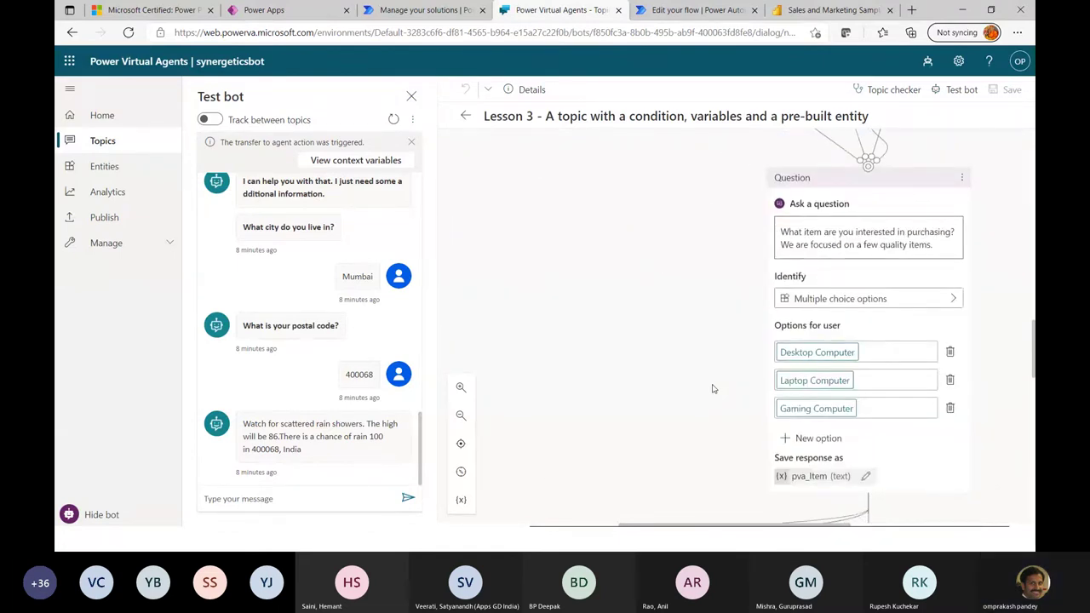
{"action": "scroll", "coordinate": [798, 398], "scroll_direction": "down", "scroll_amount": 5}
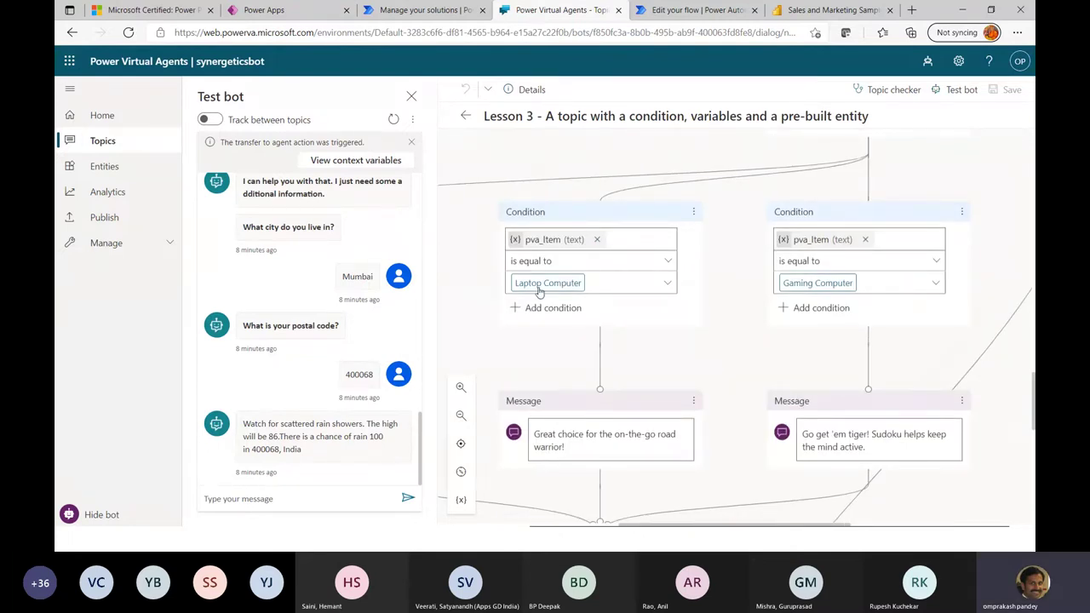
Step: Open the bot's entities list and examine the prebuilt and closed-list entities from Age through Zip code
{"action": "left_click", "coordinate": [96, 171]}
{"action": "scroll", "coordinate": [533, 372], "scroll_direction": "down", "scroll_amount": 5}
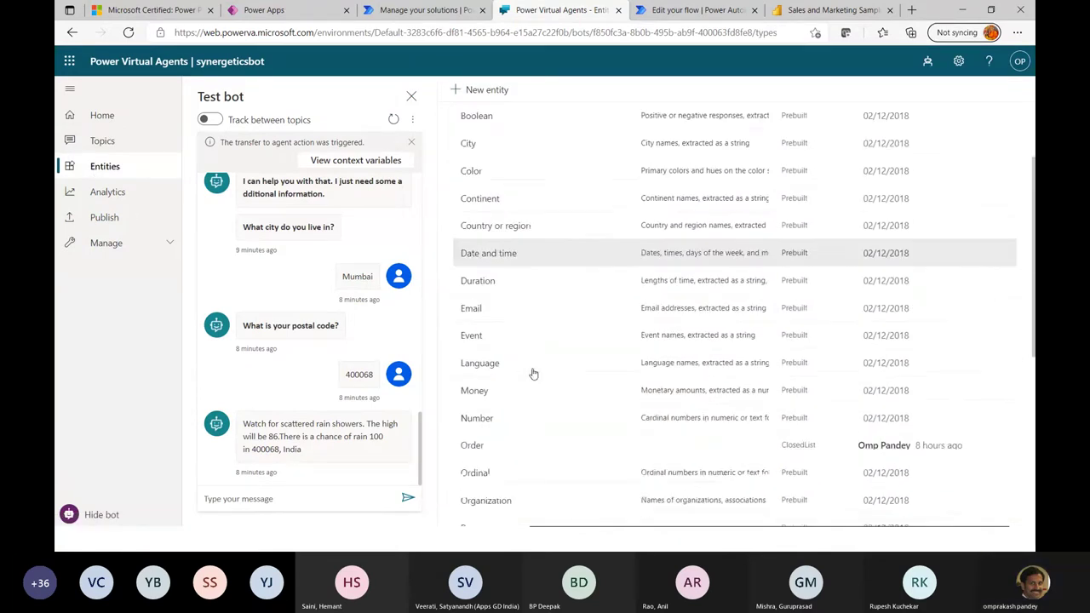
{"action": "scroll", "coordinate": [533, 373], "scroll_direction": "down", "scroll_amount": 2}
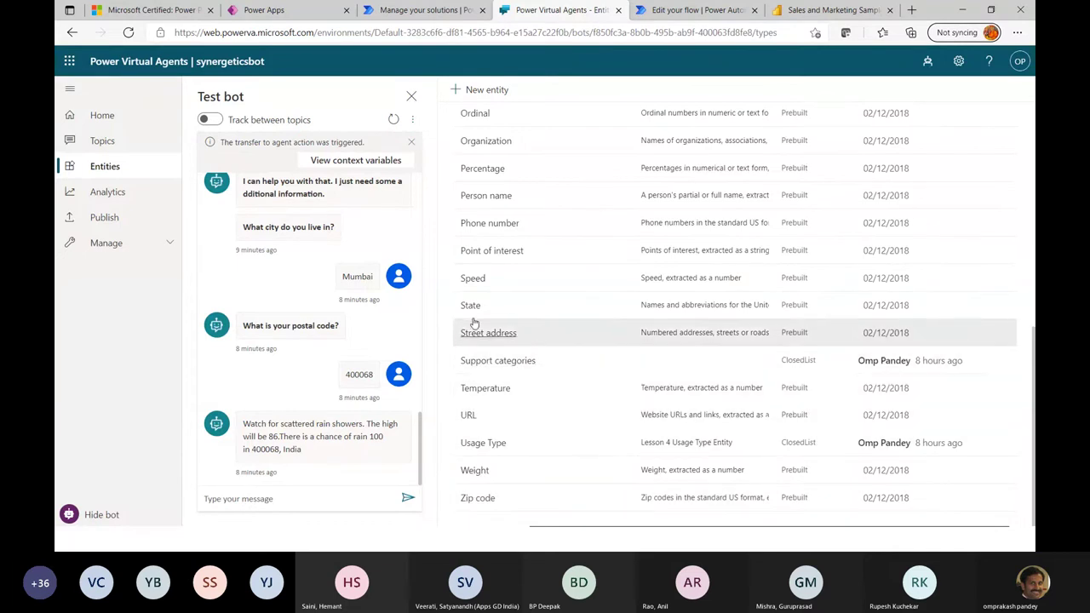
{"action": "scroll", "coordinate": [475, 305], "scroll_direction": "up", "scroll_amount": 1}
{"action": "scroll", "coordinate": [477, 307], "scroll_direction": "up", "scroll_amount": 3}
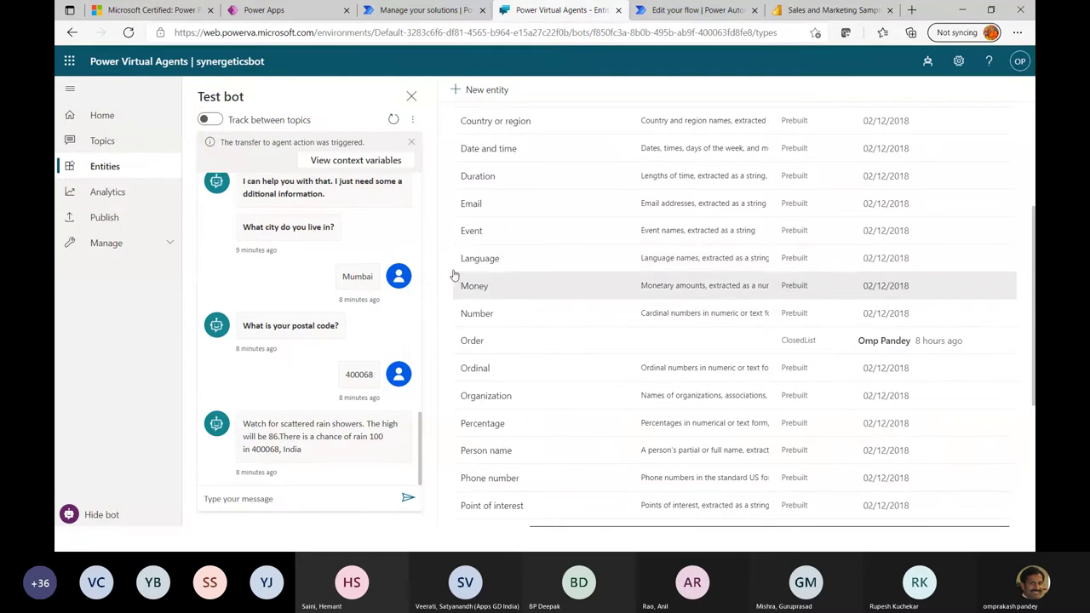
{"action": "scroll", "coordinate": [487, 284], "scroll_direction": "up", "scroll_amount": 3}
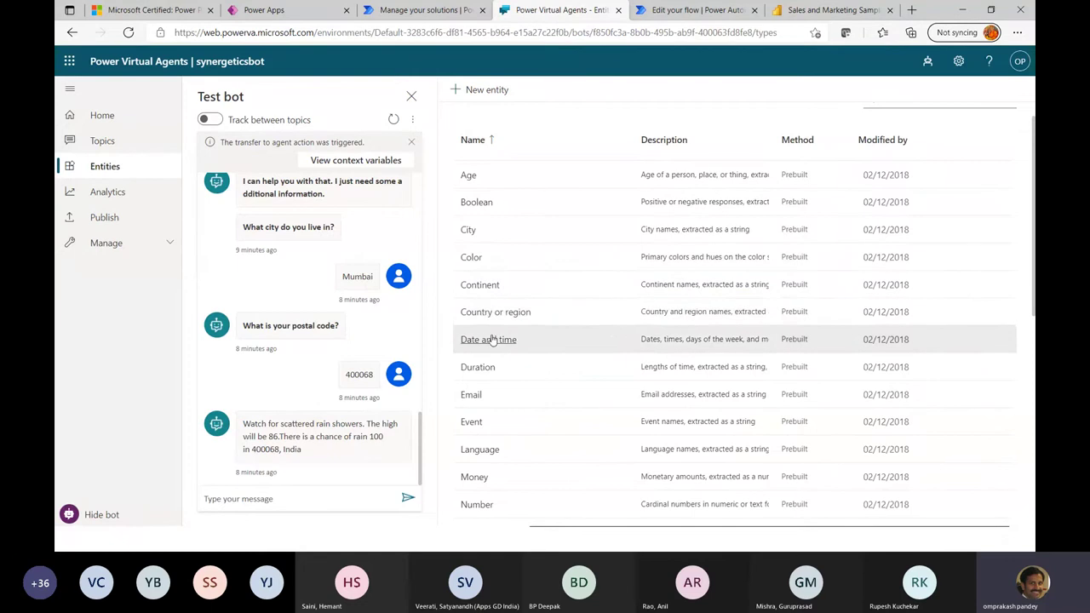
{"action": "scroll", "coordinate": [499, 380], "scroll_direction": "down", "scroll_amount": 3}
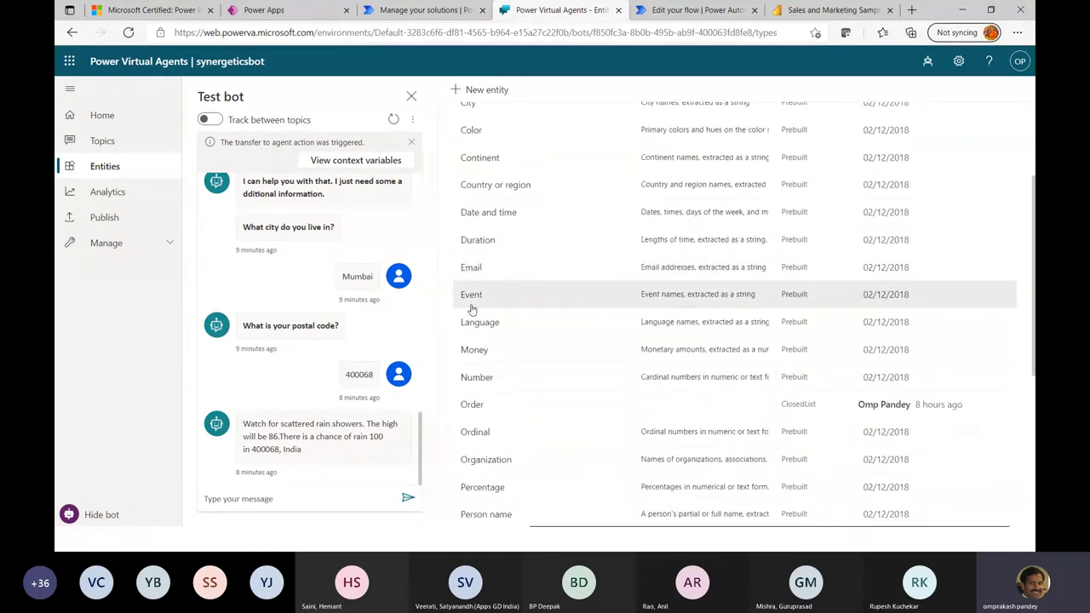
{"action": "scroll", "coordinate": [745, 365], "scroll_direction": "up", "scroll_amount": 4}
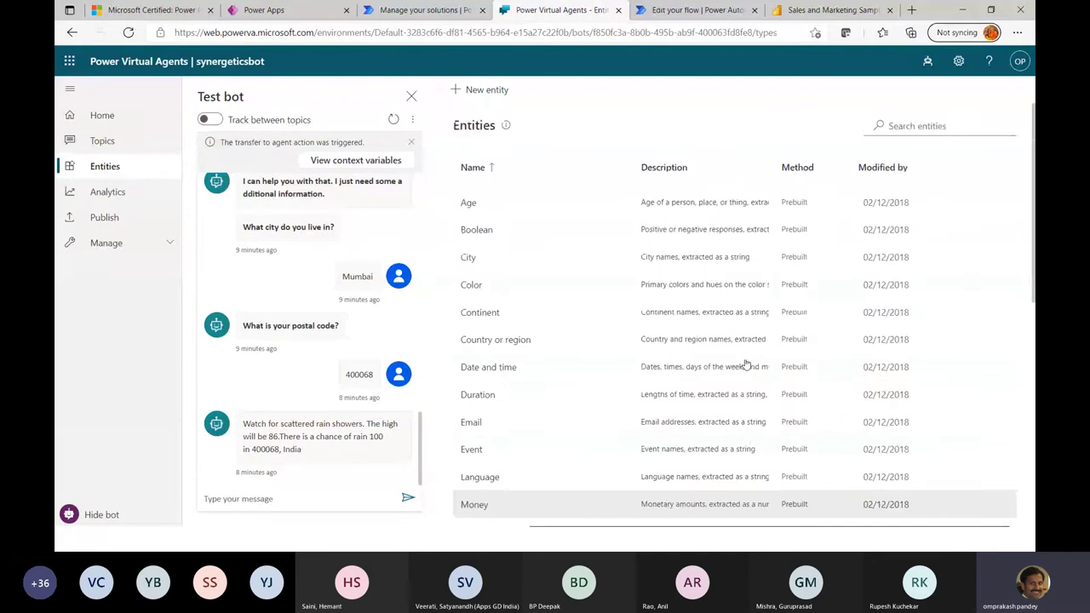
{"action": "scroll", "coordinate": [545, 367], "scroll_direction": "down", "scroll_amount": 6}
{"action": "scroll", "coordinate": [545, 368], "scroll_direction": "down", "scroll_amount": 5}
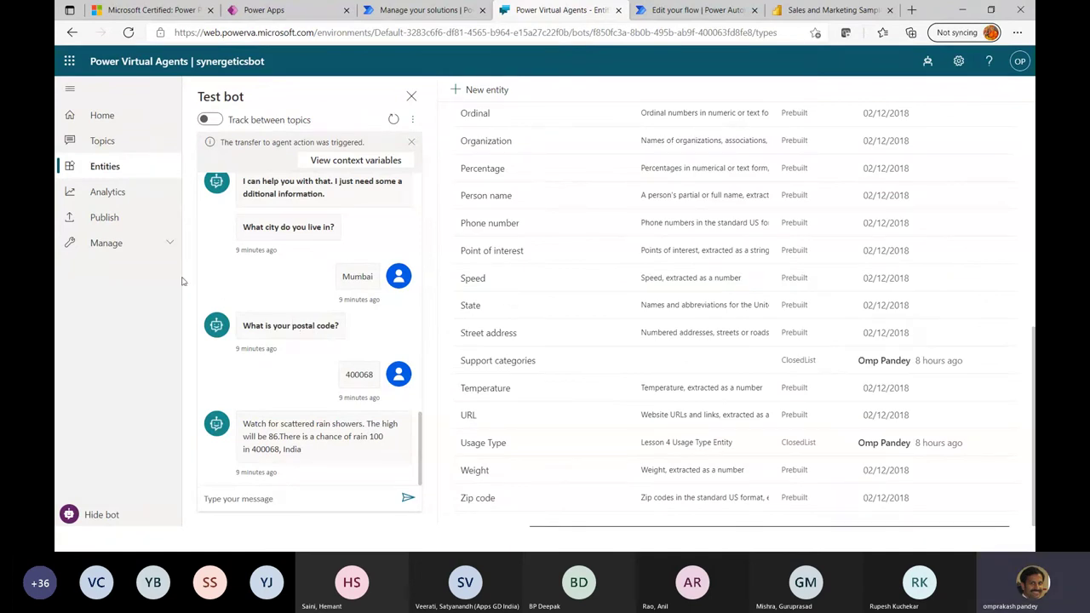
Step: Return to the topics list, switch to the PowerPoint slide show and advance to the "Create a topic" slide
{"action": "left_click", "coordinate": [104, 143]}
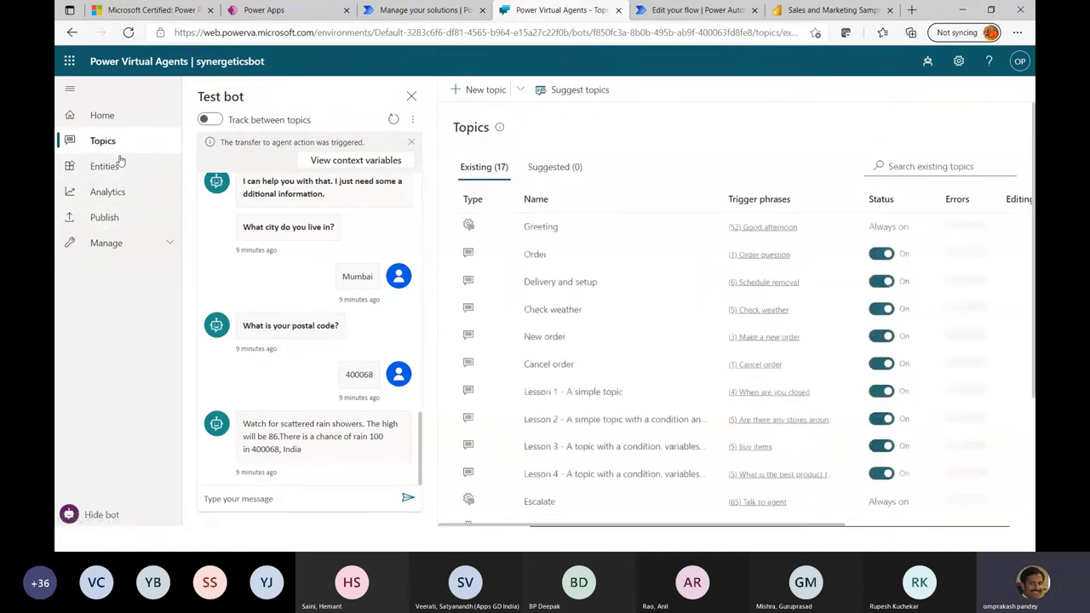
{"action": "key", "text": "alt+Tab"}
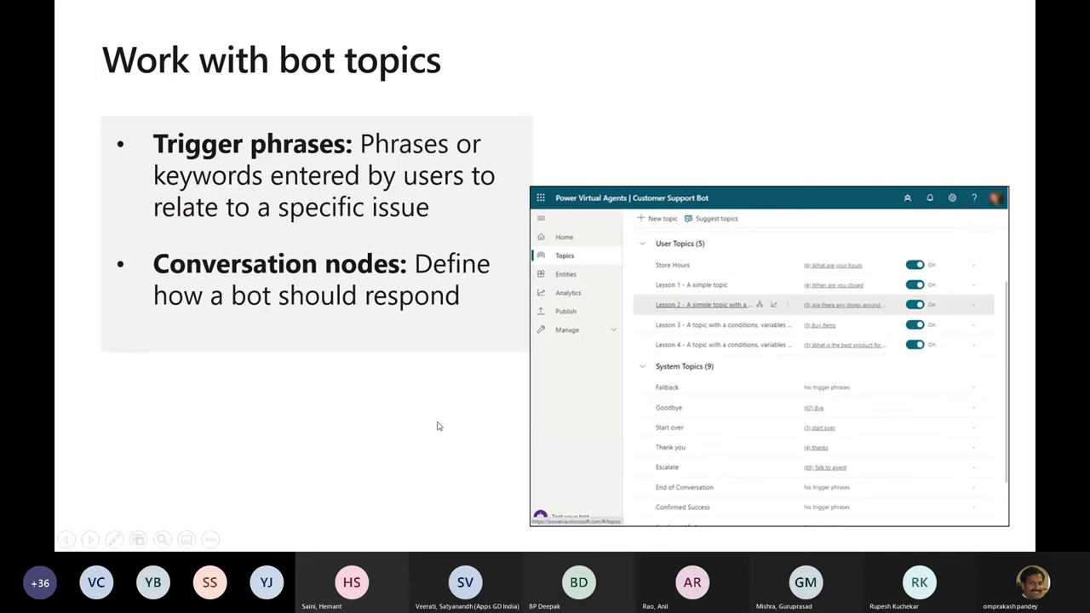
{"action": "key", "text": "Right"}
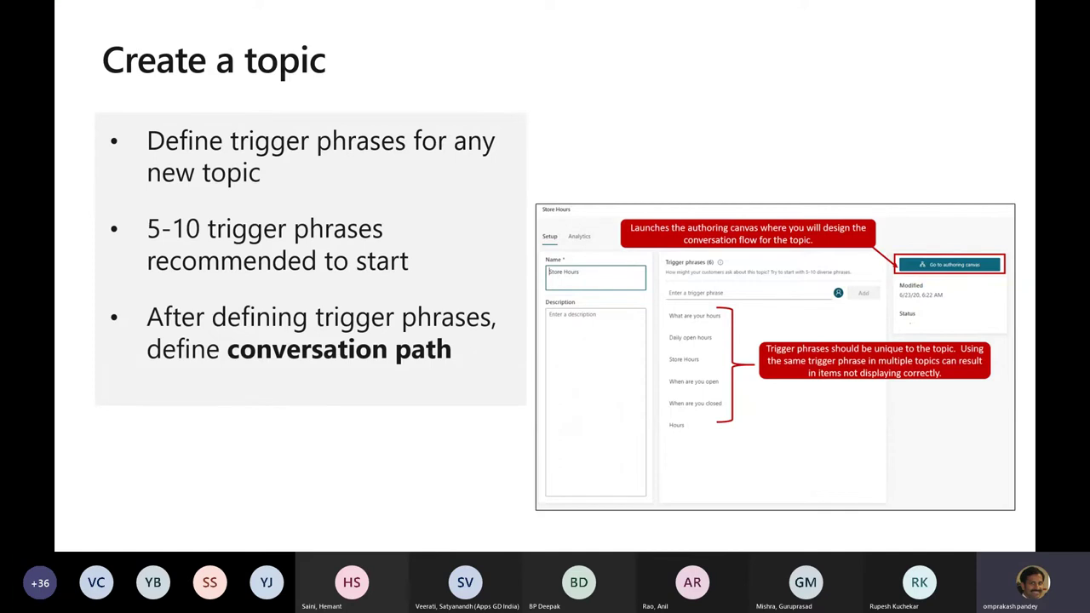
Step: Switch back to Power Virtual Agents, open a blank new topic and examine its name and trigger phrase fields
{"action": "key", "text": "alt+Tab"}
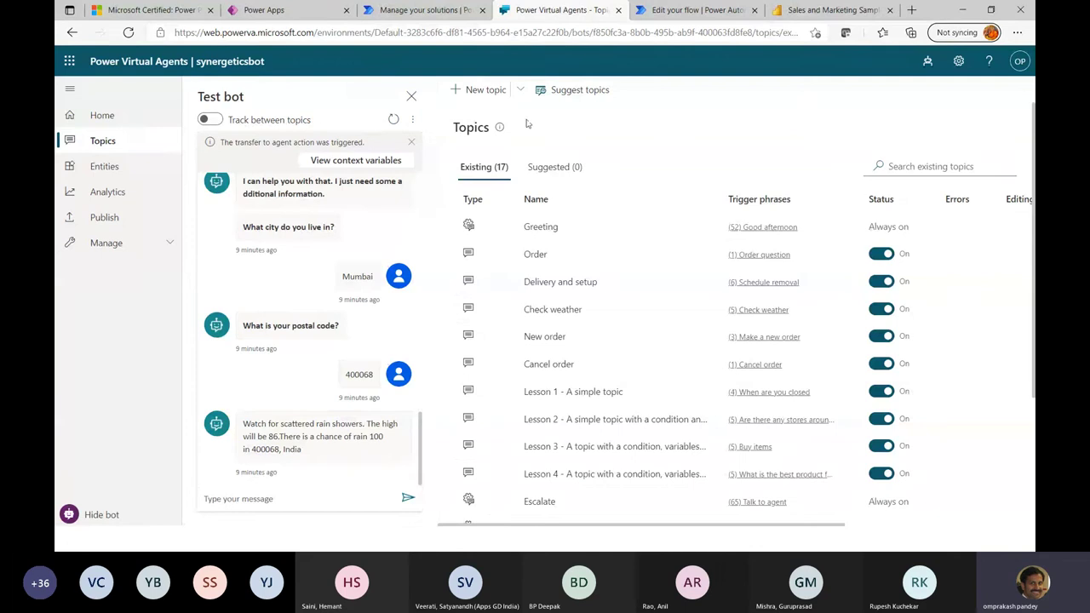
{"action": "left_click", "coordinate": [487, 90]}
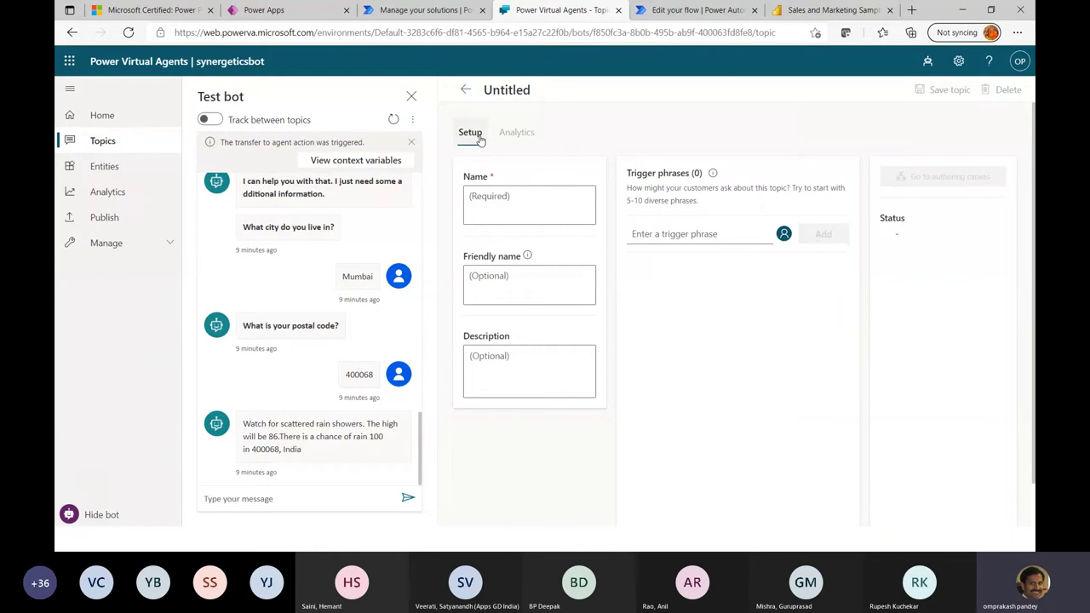
{"action": "left_click", "coordinate": [492, 205]}
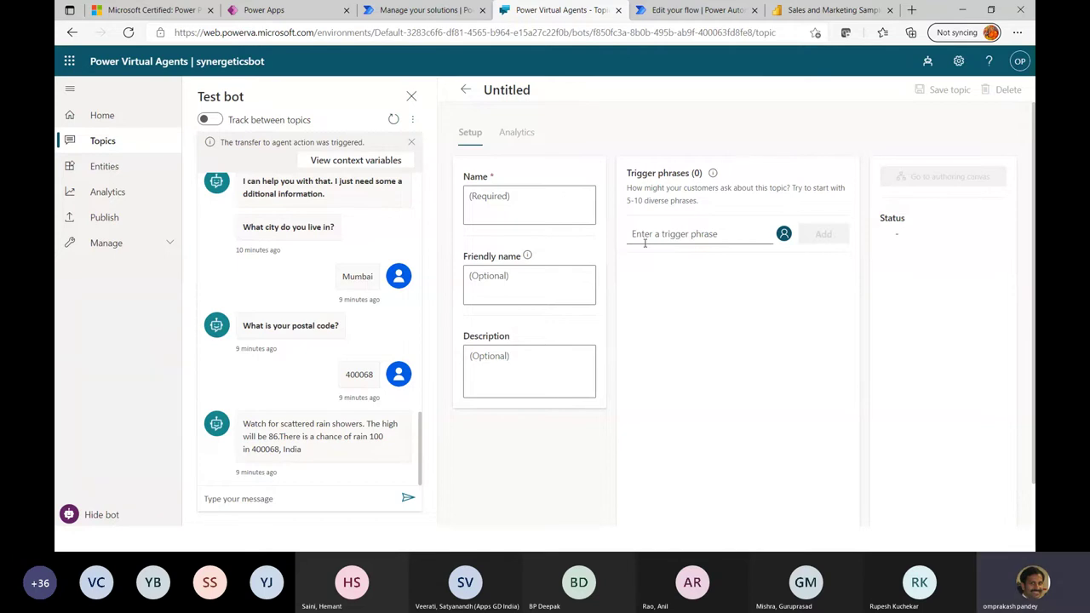
{"action": "left_click", "coordinate": [521, 193]}
Step: Open a blank new entity form from the entities list, examine its Smart matching description, and close it unsaved
{"action": "left_click", "coordinate": [96, 169]}
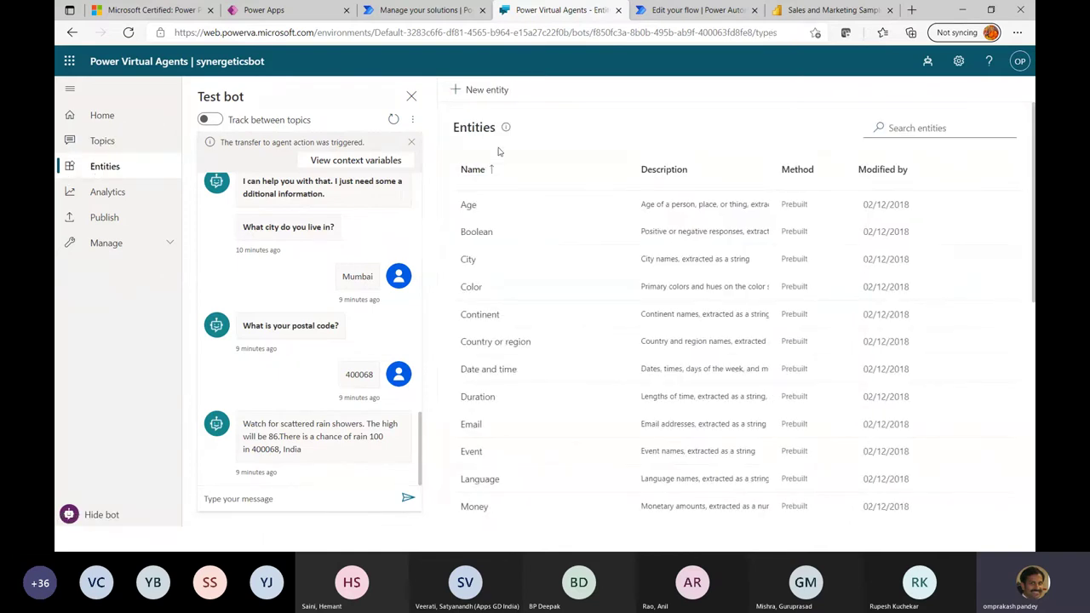
{"action": "left_click", "coordinate": [477, 90]}
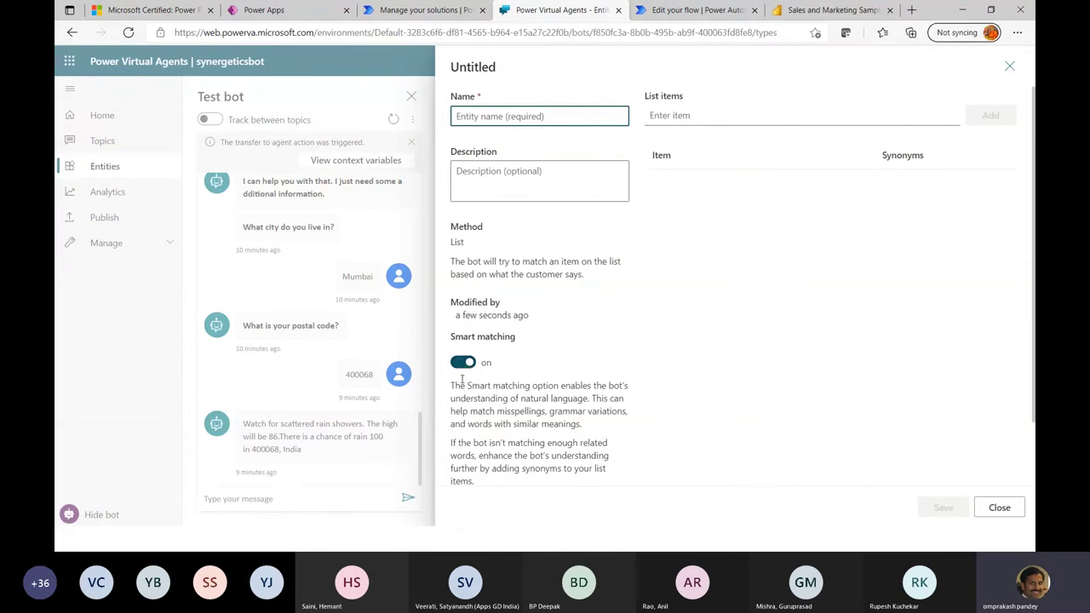
{"action": "left_click_drag", "start_coordinate": [451, 413], "coordinate": [535, 413]}
{"action": "left_click", "coordinate": [643, 462]}
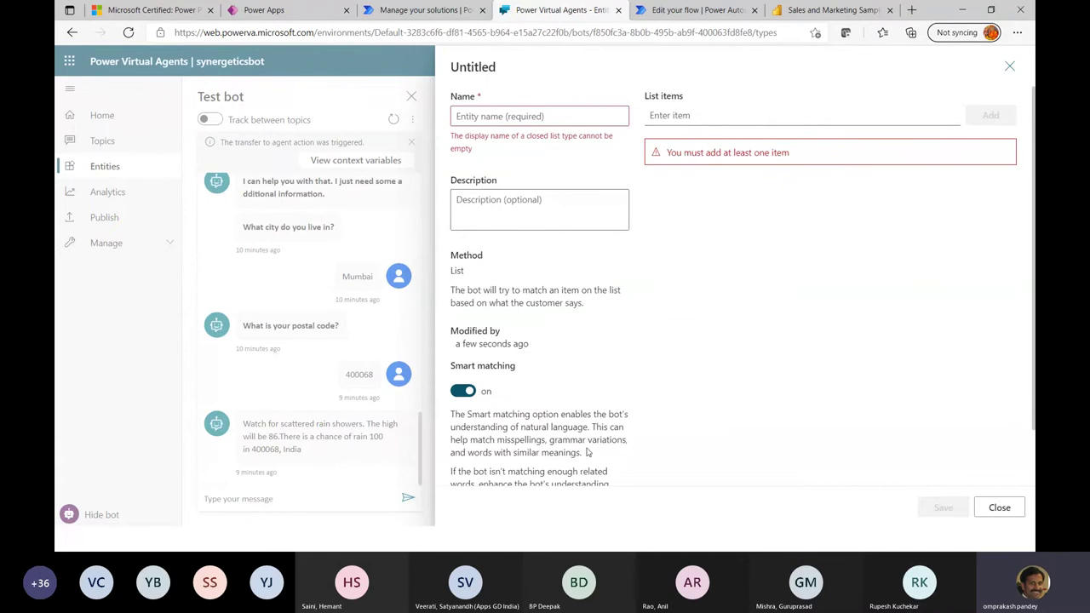
{"action": "left_click_drag", "start_coordinate": [588, 454], "coordinate": [461, 441]}
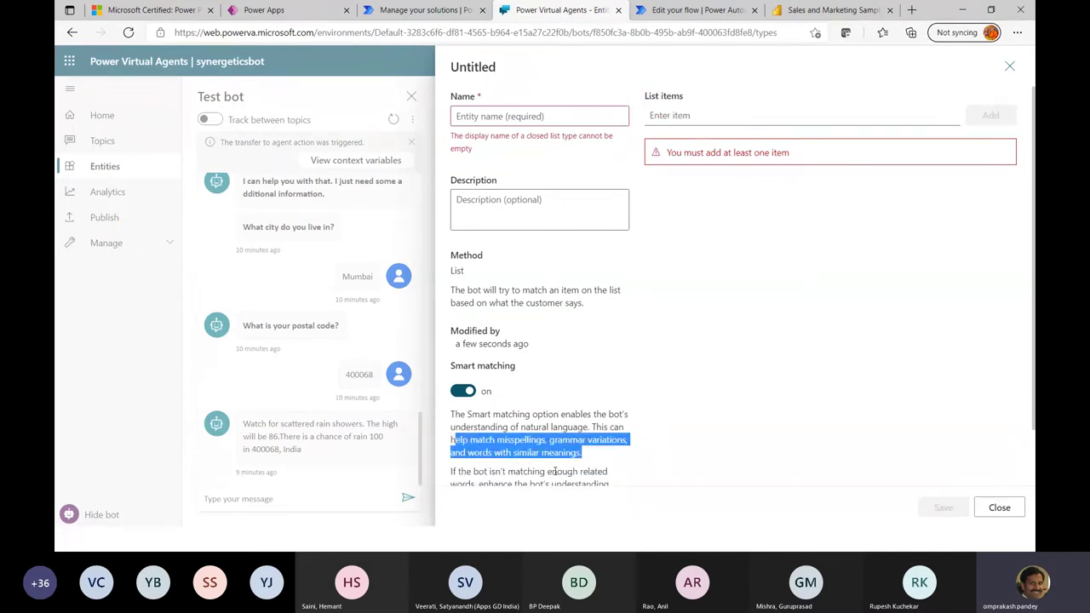
{"action": "scroll", "coordinate": [556, 471], "scroll_direction": "down", "scroll_amount": 2}
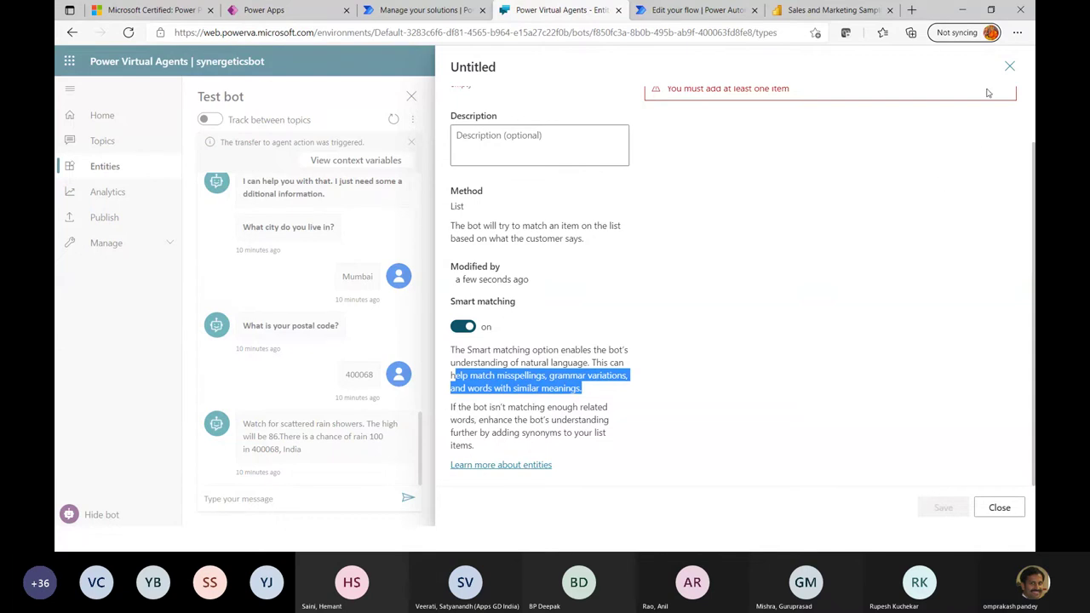
{"action": "left_click", "coordinate": [1010, 65]}
Step: Return to the topics list and look through the bot's existing user and system topics
{"action": "left_click", "coordinate": [99, 142]}
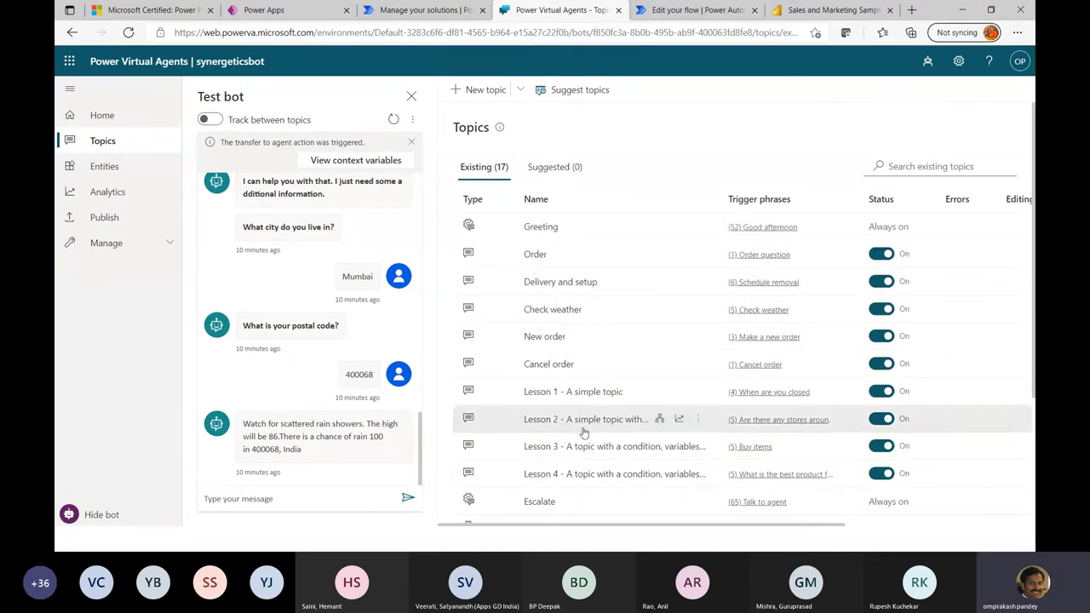
{"action": "scroll", "coordinate": [584, 433], "scroll_direction": "down", "scroll_amount": 2}
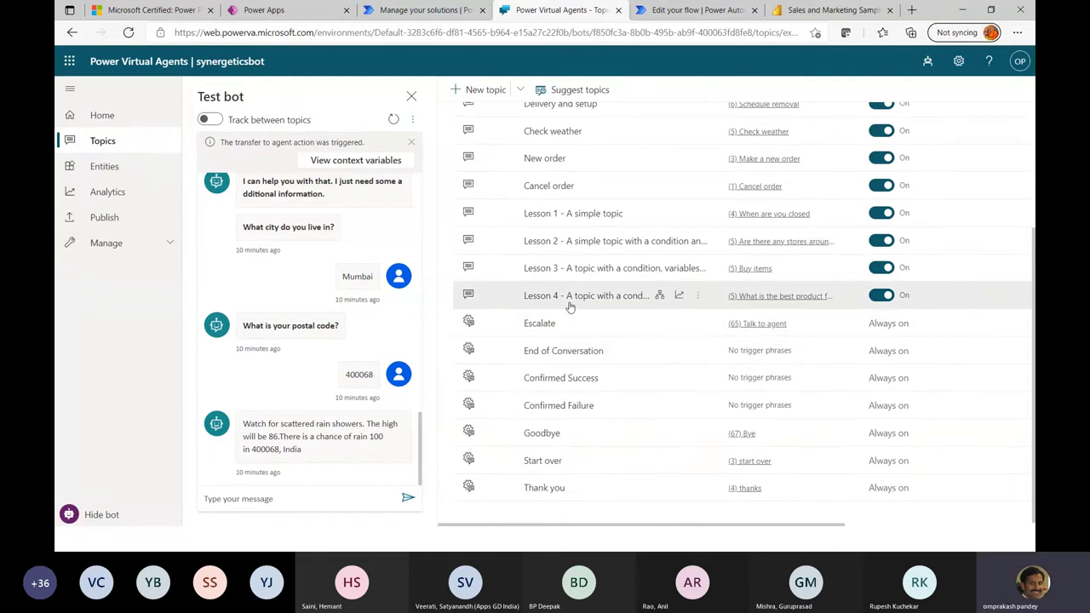
{"action": "scroll", "coordinate": [570, 306], "scroll_direction": "up", "scroll_amount": 2}
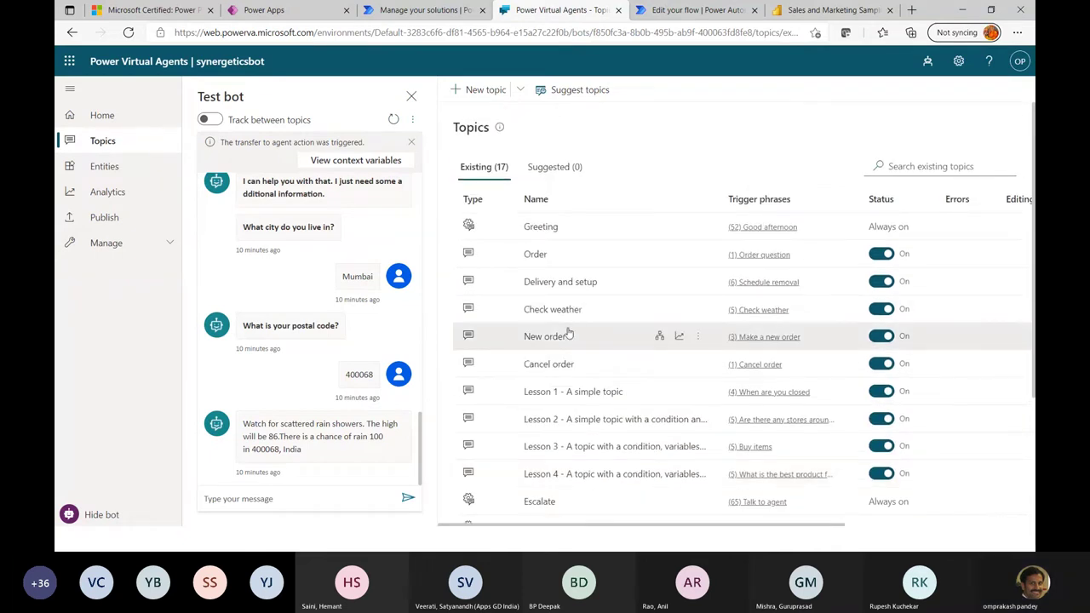
{"action": "scroll", "coordinate": [570, 334], "scroll_direction": "down", "scroll_amount": 2}
{"action": "scroll", "coordinate": [567, 330], "scroll_direction": "up", "scroll_amount": 2}
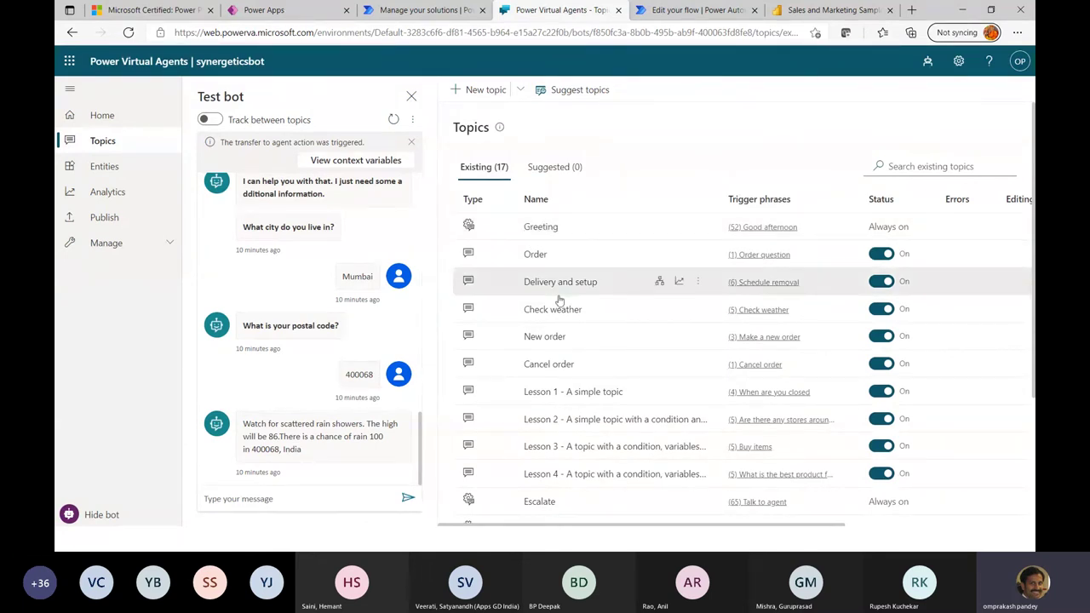
Step: Open the Order topic's authoring canvas and examine its trigger phrase, message, multiple-choice question, conditions and redirects
{"action": "left_click", "coordinate": [535, 256]}
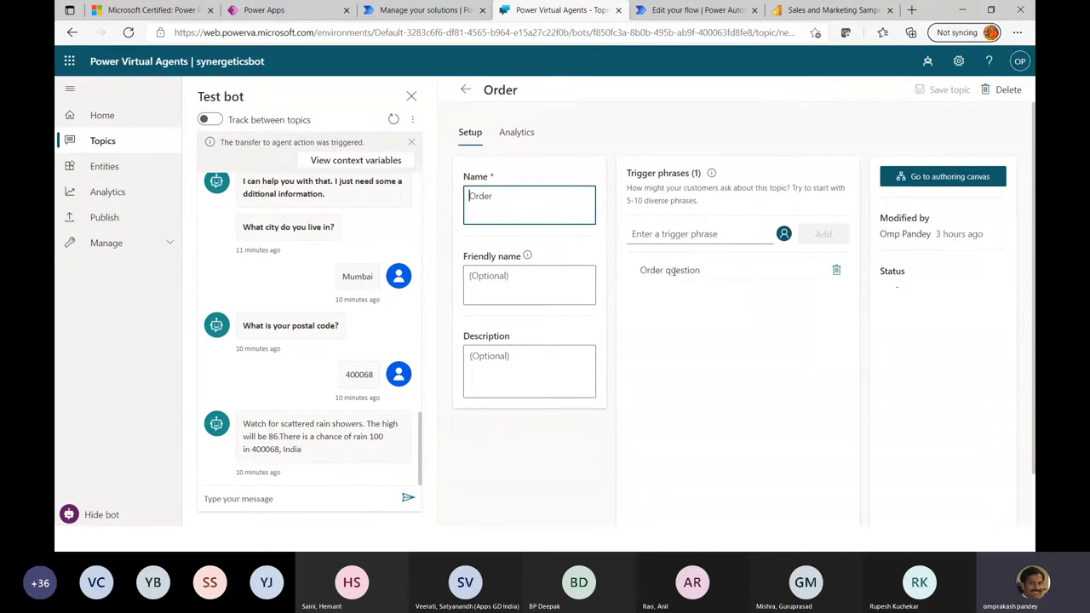
{"action": "left_click", "coordinate": [956, 176]}
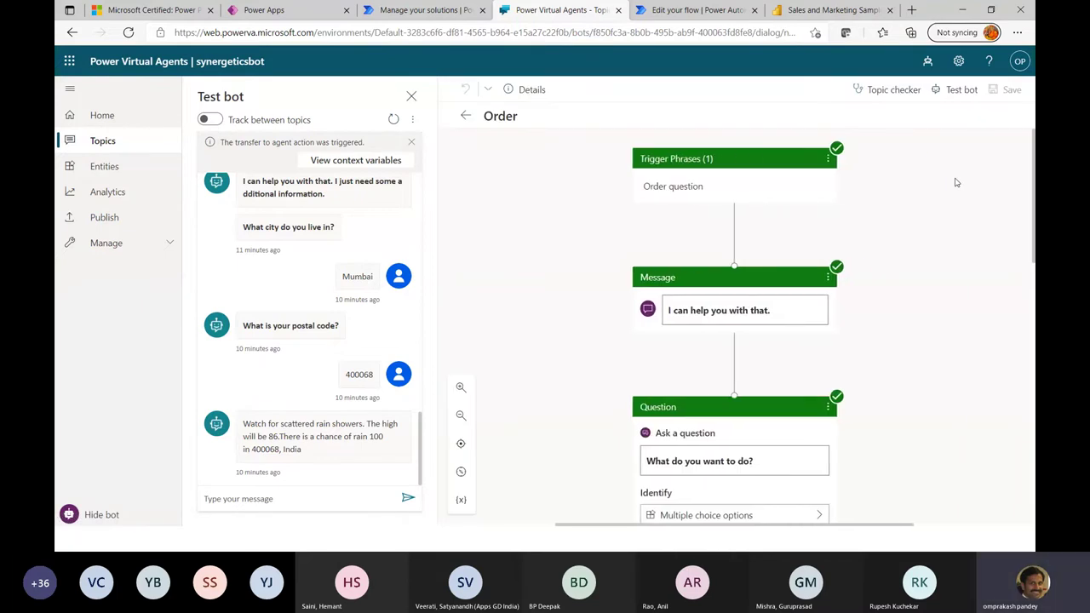
{"action": "scroll", "coordinate": [733, 211], "scroll_direction": "down", "scroll_amount": 2}
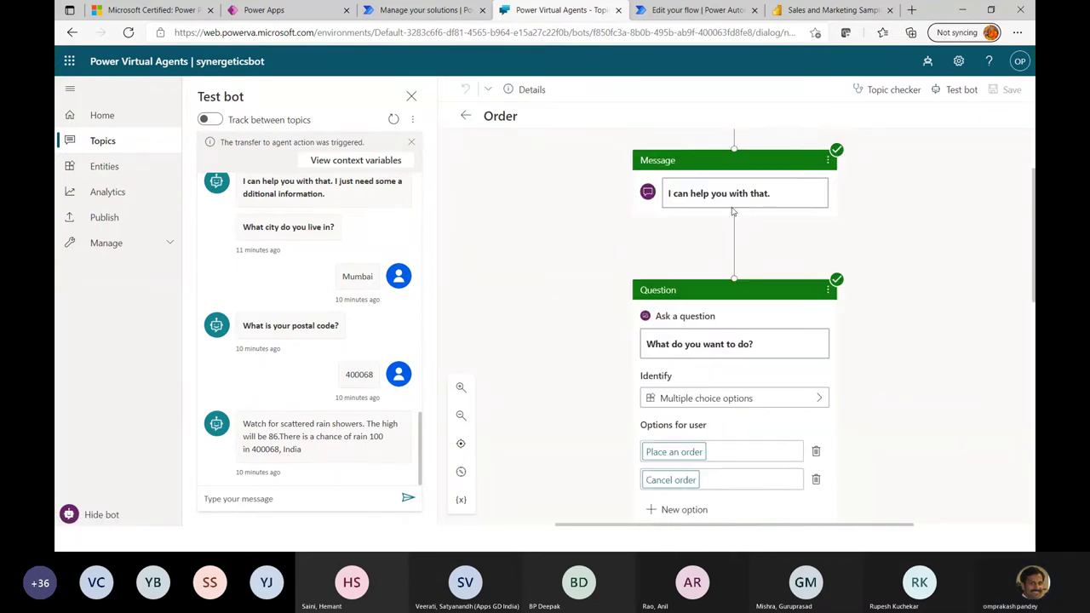
{"action": "scroll", "coordinate": [734, 211], "scroll_direction": "down", "scroll_amount": 1}
{"action": "scroll", "coordinate": [711, 204], "scroll_direction": "up", "scroll_amount": 1}
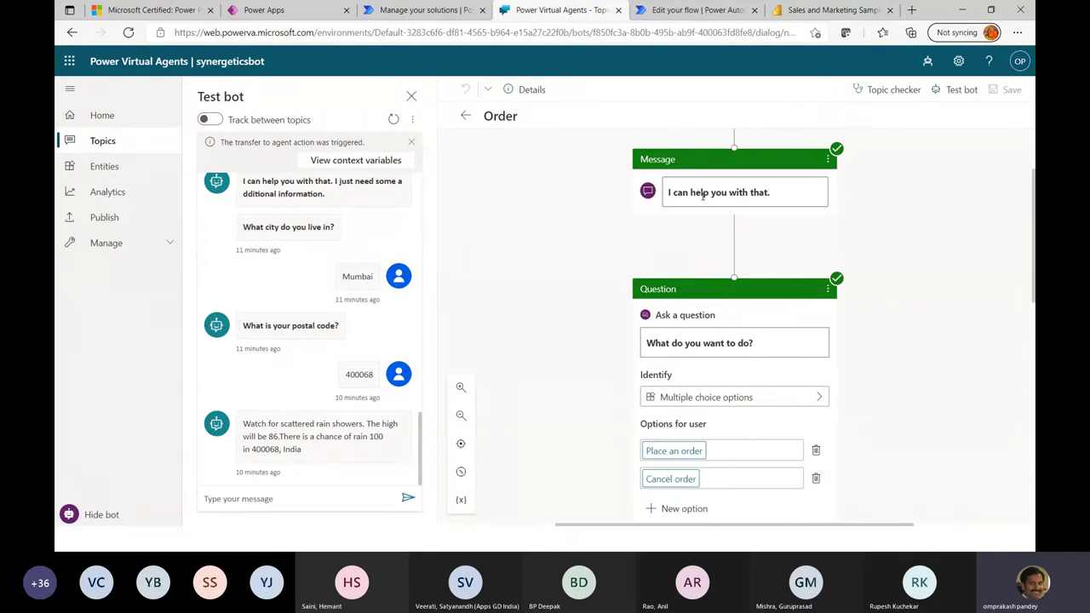
{"action": "scroll", "coordinate": [694, 423], "scroll_direction": "down", "scroll_amount": 3}
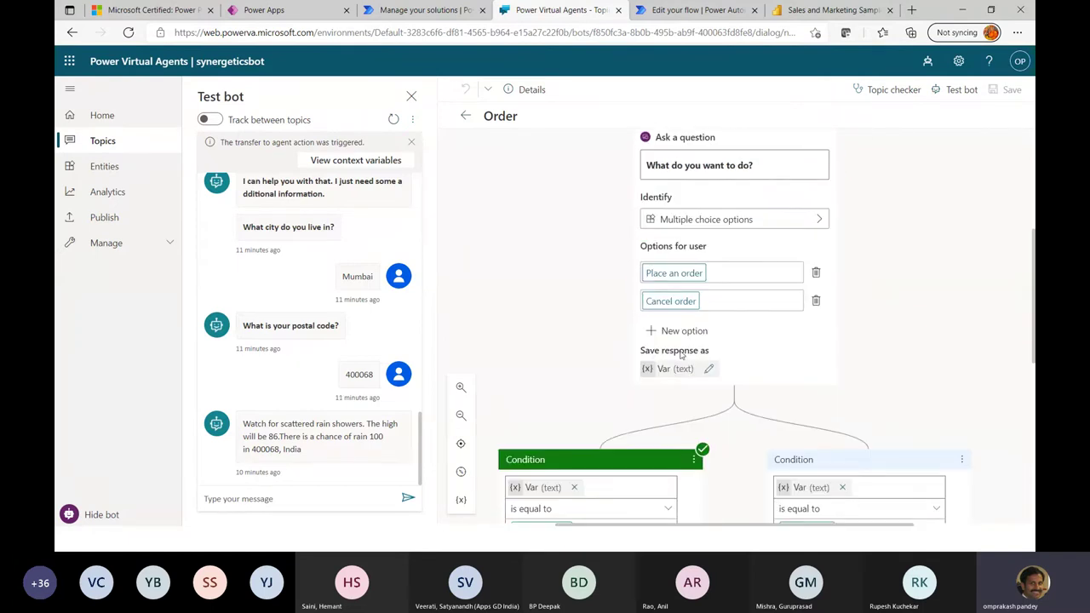
{"action": "scroll", "coordinate": [680, 384], "scroll_direction": "down", "scroll_amount": 2}
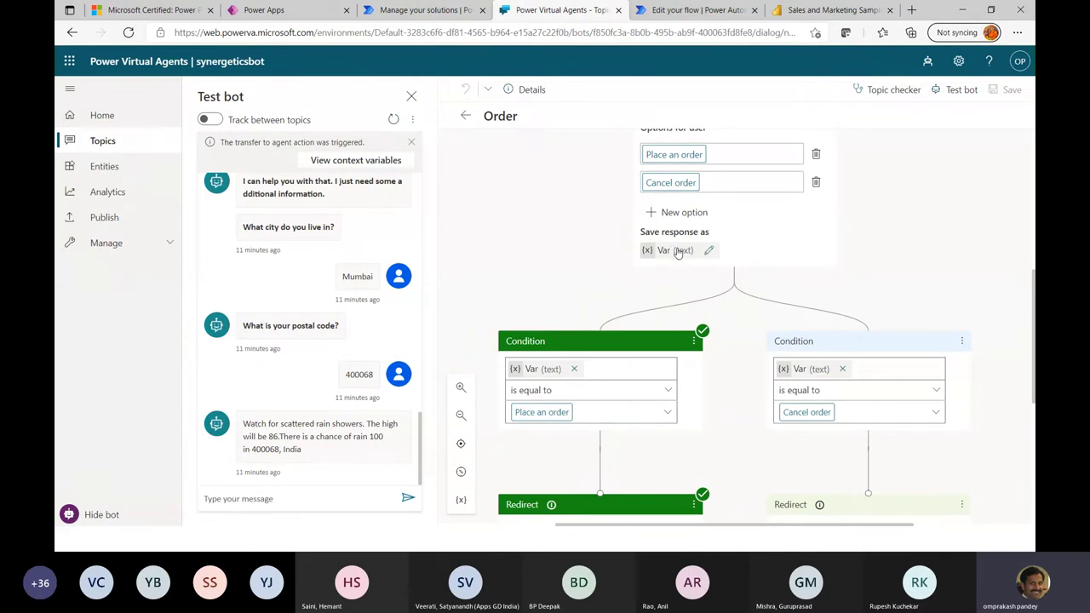
{"action": "scroll", "coordinate": [576, 418], "scroll_direction": "down", "scroll_amount": 2}
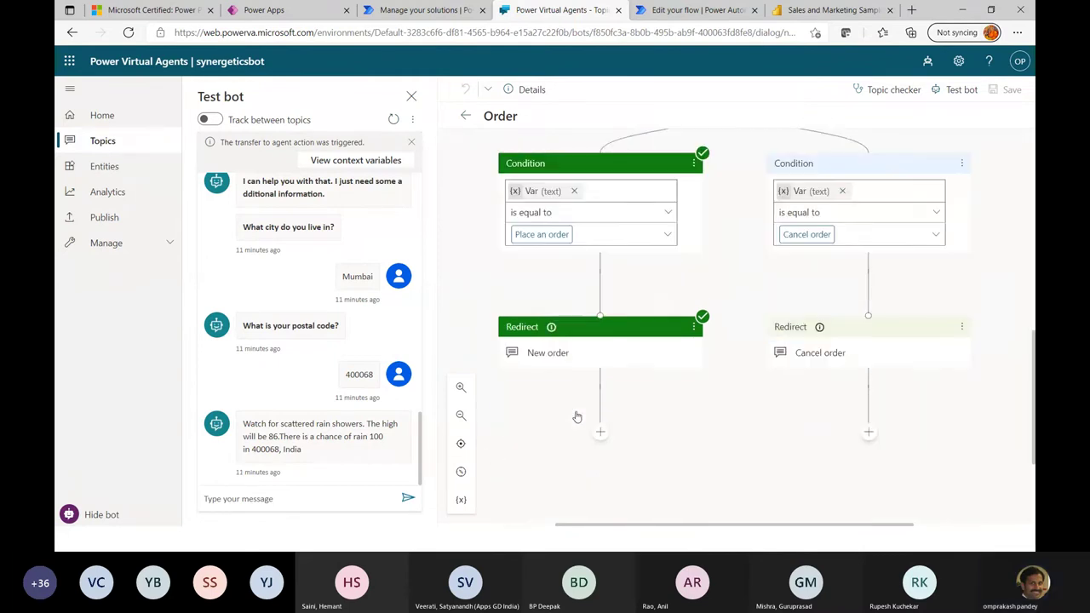
{"action": "scroll", "coordinate": [577, 408], "scroll_direction": "down", "scroll_amount": 1}
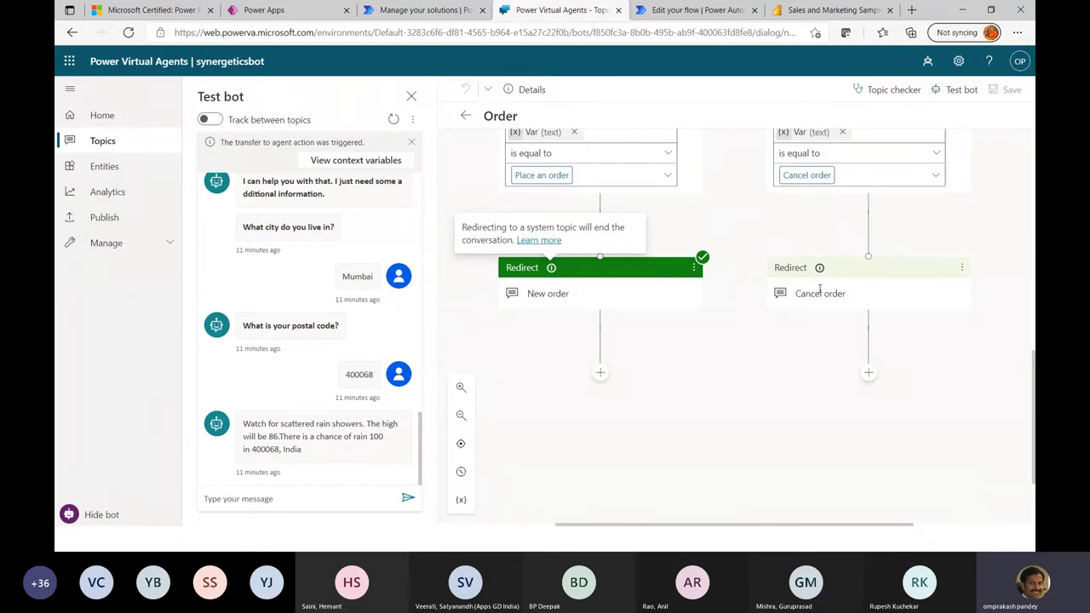
Step: Compare the Order topic's "Place an order" and "Cancel order" branches, highlighting the New order and Cancel order redirect nodes
{"action": "scroll", "coordinate": [694, 299], "scroll_direction": "up", "scroll_amount": 4}
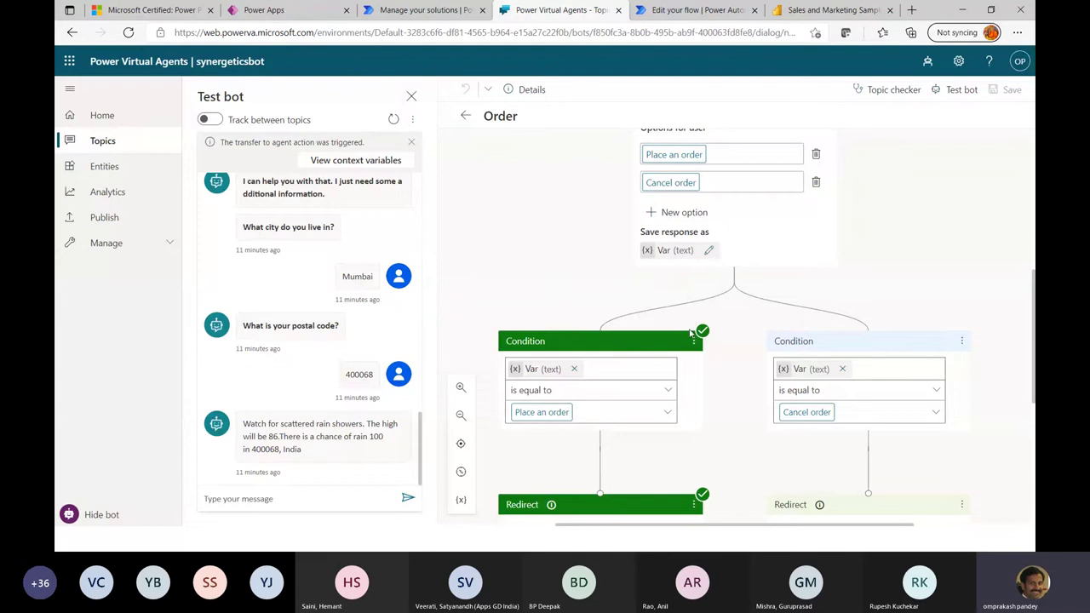
{"action": "scroll", "coordinate": [632, 457], "scroll_direction": "down", "scroll_amount": 3}
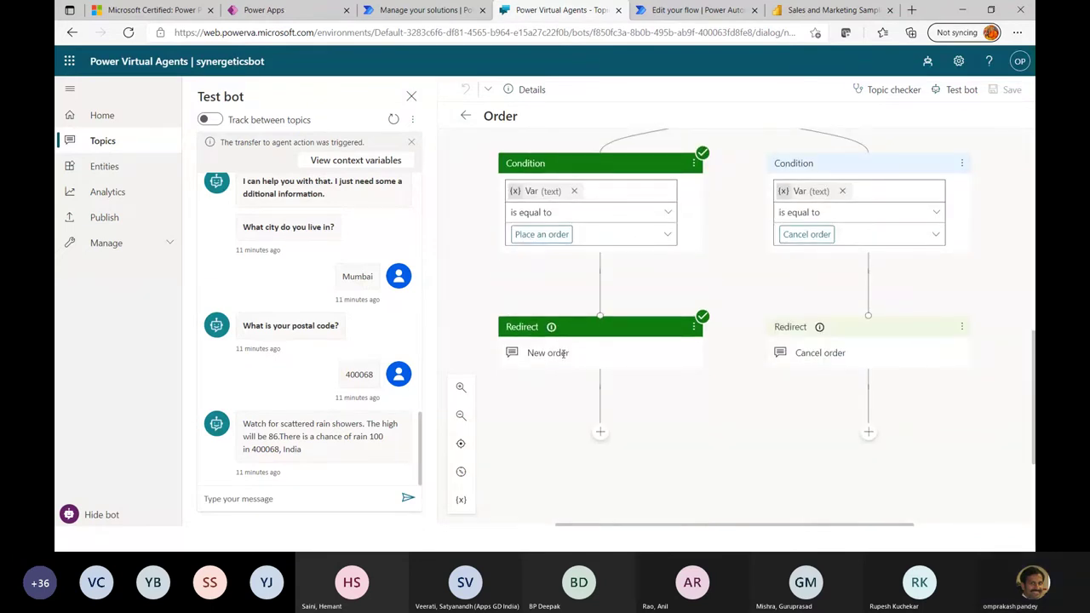
{"action": "left_click", "coordinate": [549, 357]}
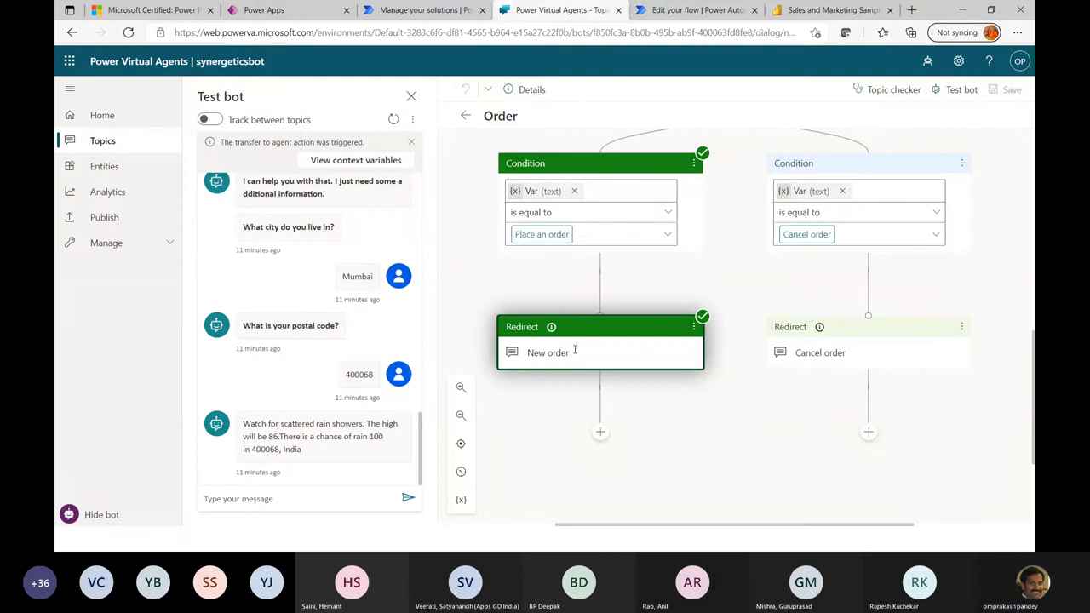
{"action": "left_click", "coordinate": [830, 349]}
{"action": "left_click", "coordinate": [594, 354]}
{"action": "left_click", "coordinate": [813, 363]}
{"action": "scroll", "coordinate": [813, 375], "scroll_direction": "up", "scroll_amount": 2}
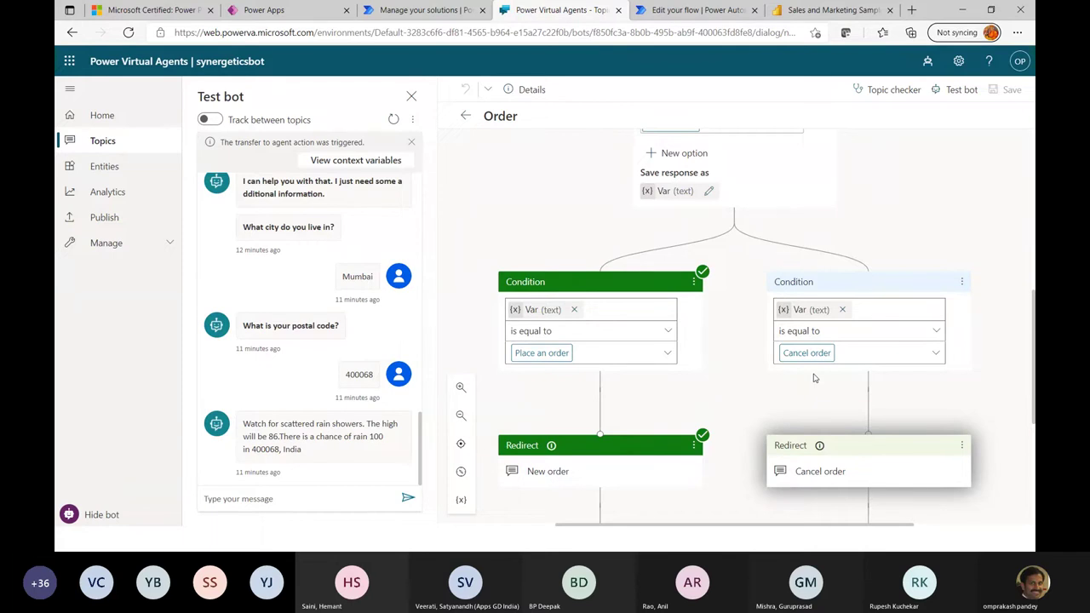
{"action": "scroll", "coordinate": [814, 378], "scroll_direction": "up", "scroll_amount": 3}
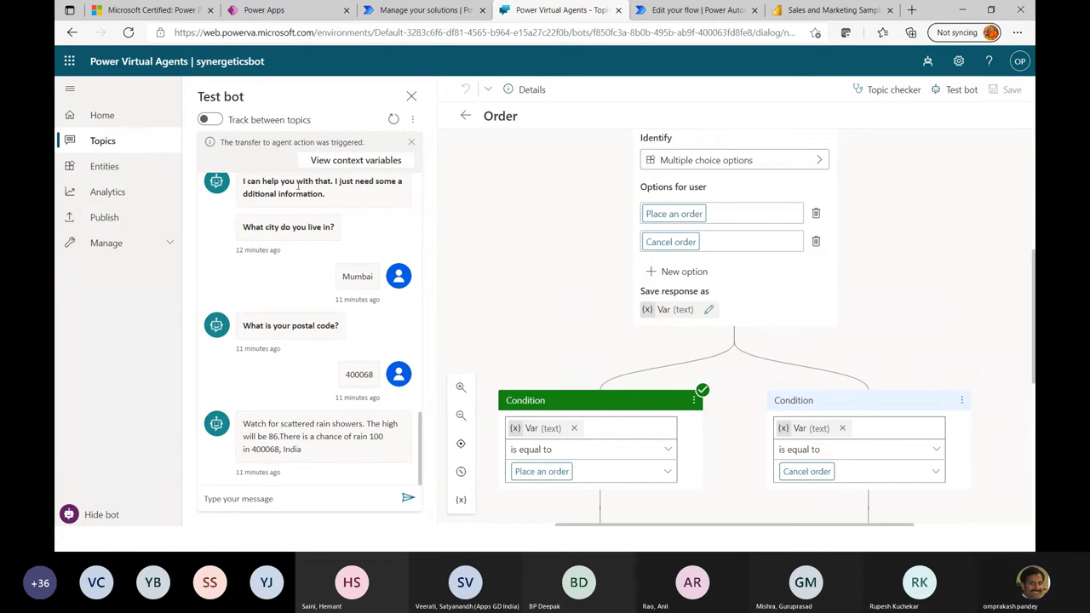
Step: Go back to the topics list, open the New order topic's authoring canvas and examine its messages and Transfer To Agent node
{"action": "left_click", "coordinate": [467, 118]}
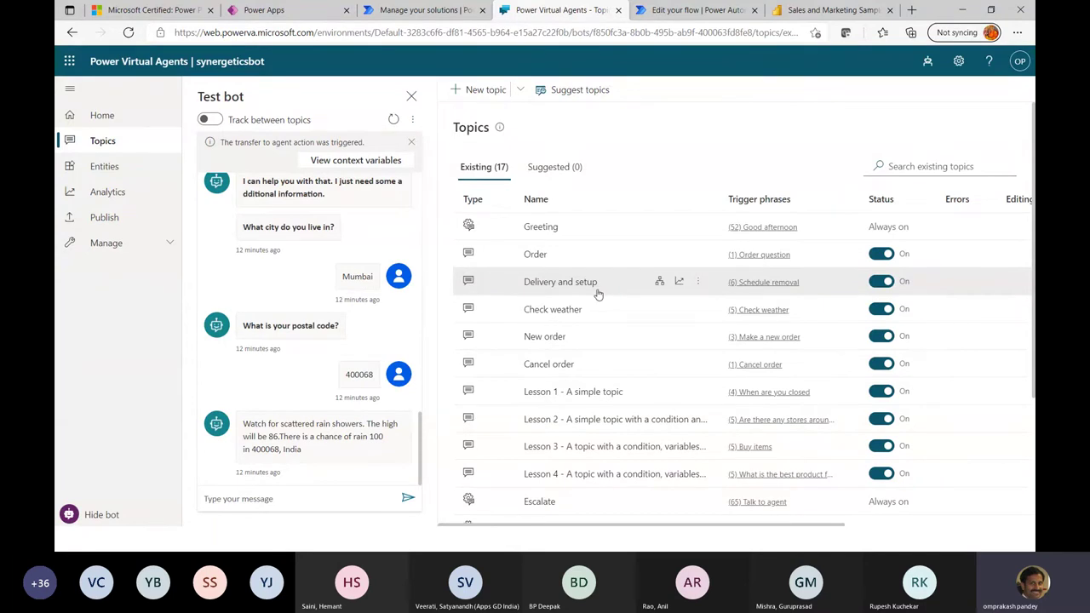
{"action": "left_click", "coordinate": [556, 337]}
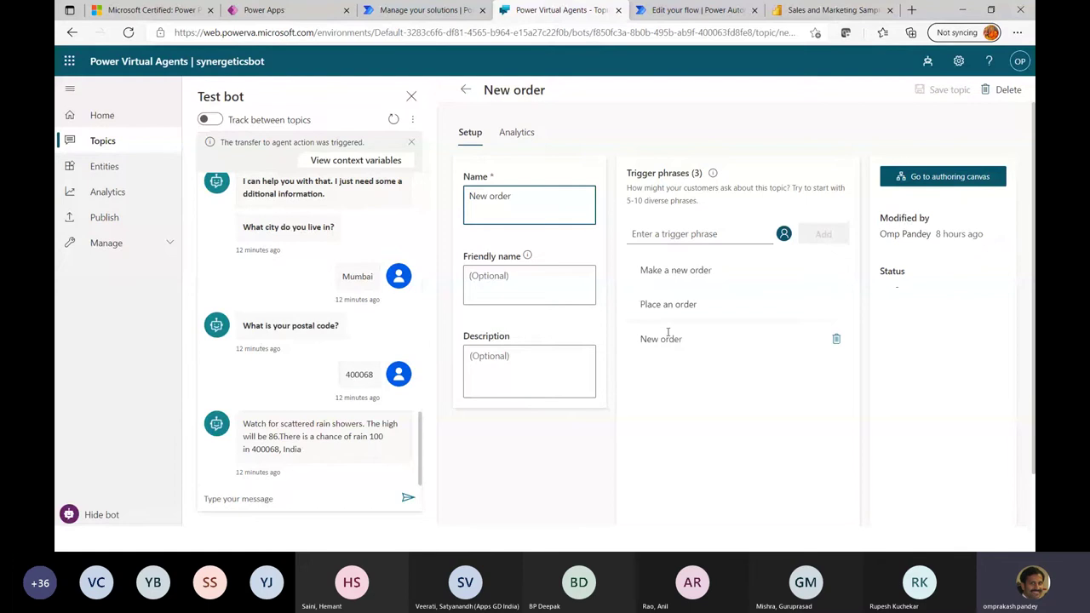
{"action": "left_click", "coordinate": [927, 178]}
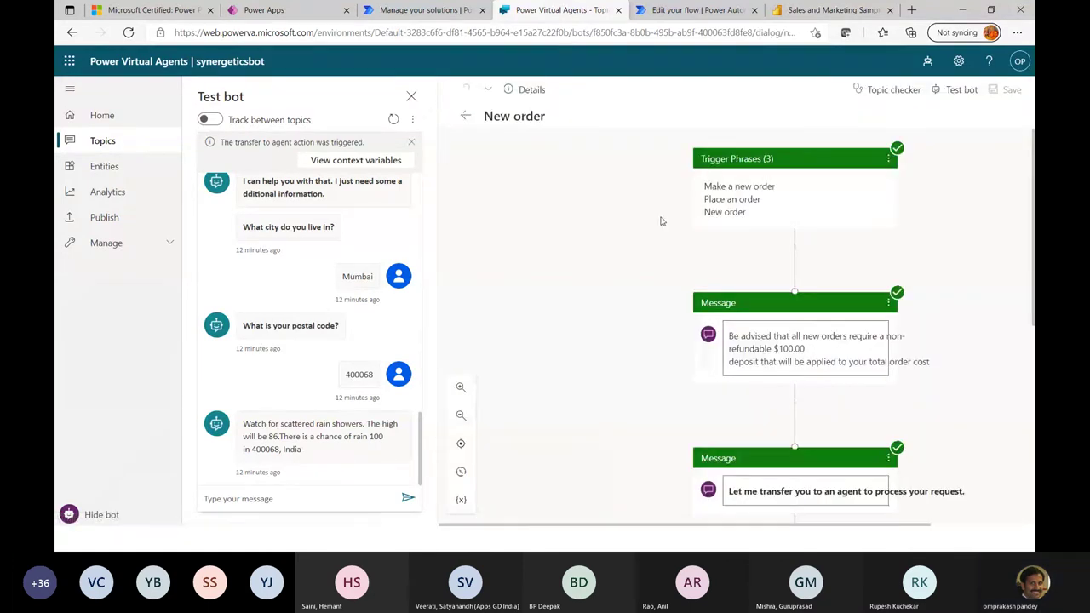
{"action": "scroll", "coordinate": [757, 325], "scroll_direction": "down", "scroll_amount": 2}
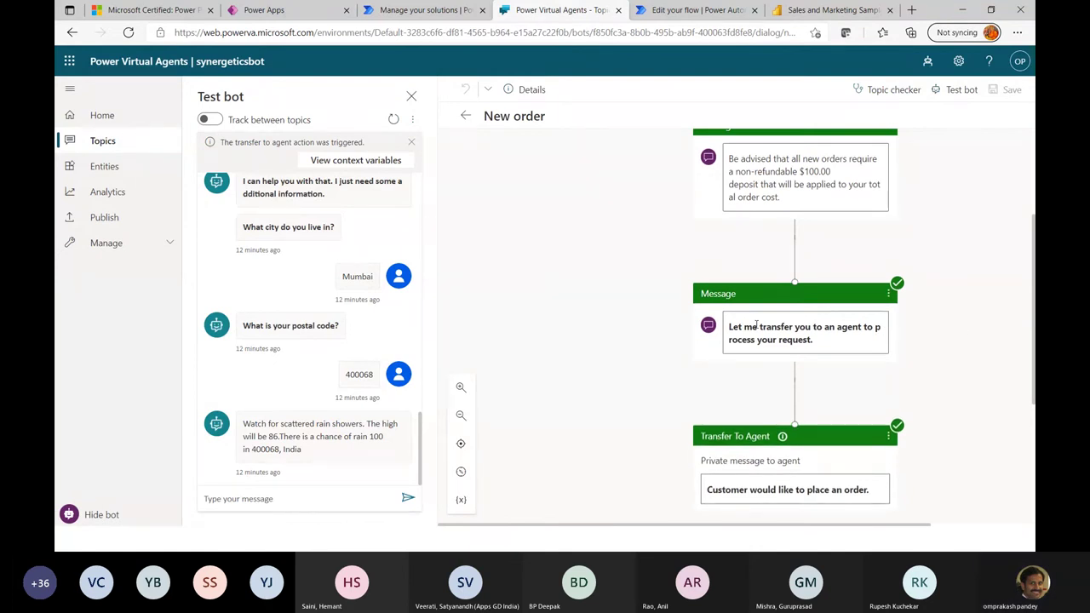
{"action": "scroll", "coordinate": [770, 386], "scroll_direction": "down", "scroll_amount": 1}
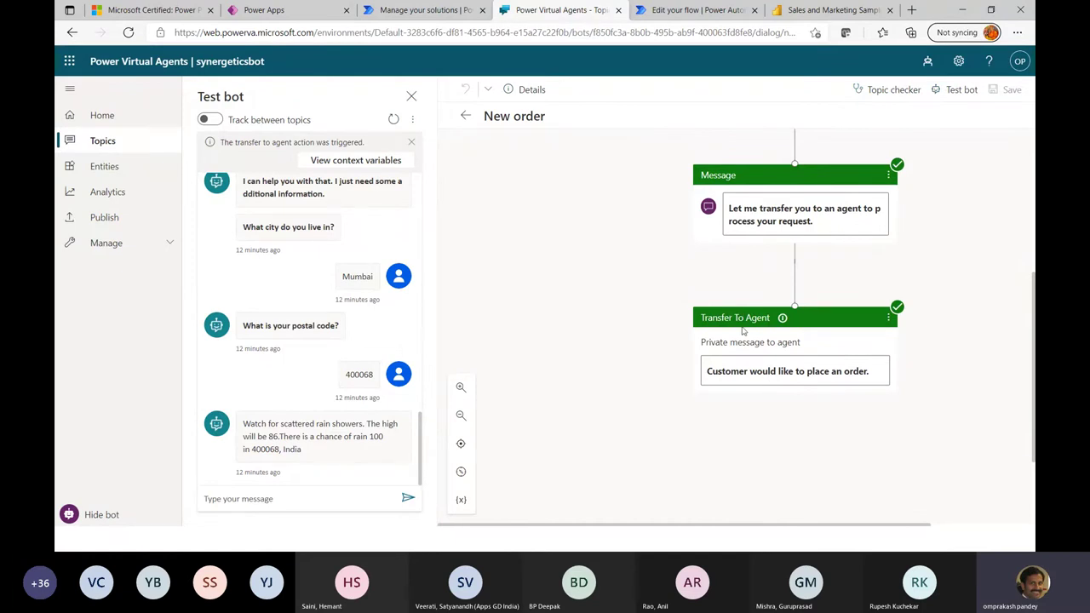
{"action": "mouse_move", "coordinate": [782, 317]}
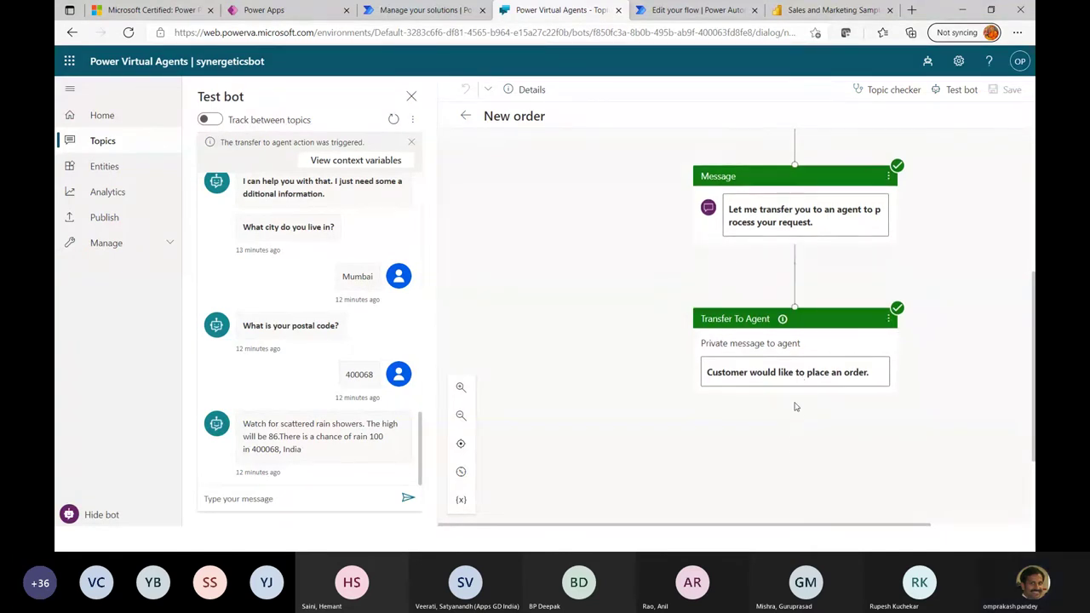
{"action": "mouse_move", "coordinate": [873, 320]}
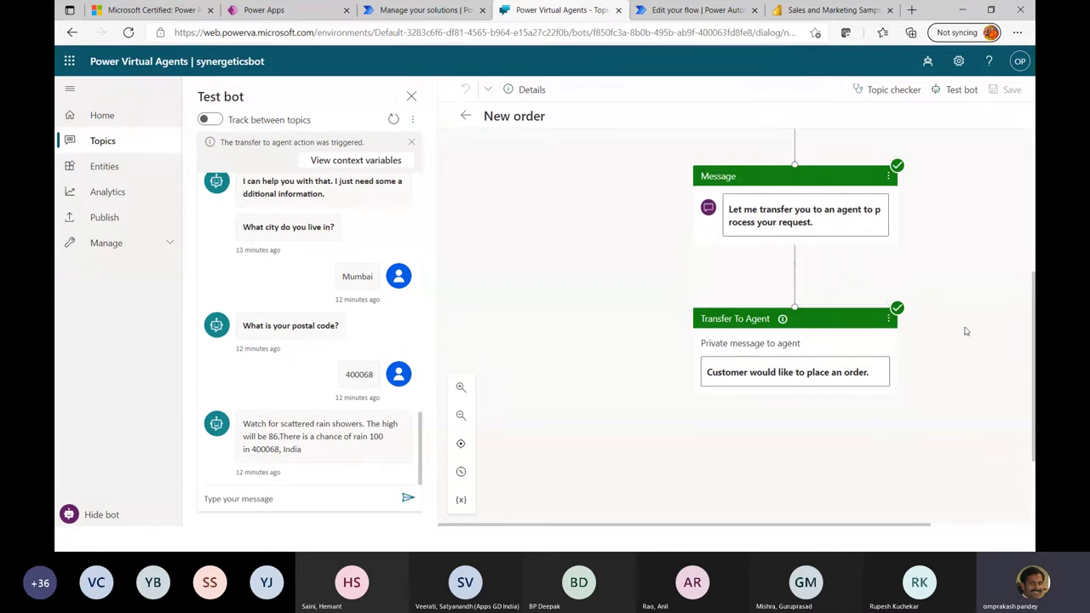
{"action": "mouse_move", "coordinate": [797, 273]}
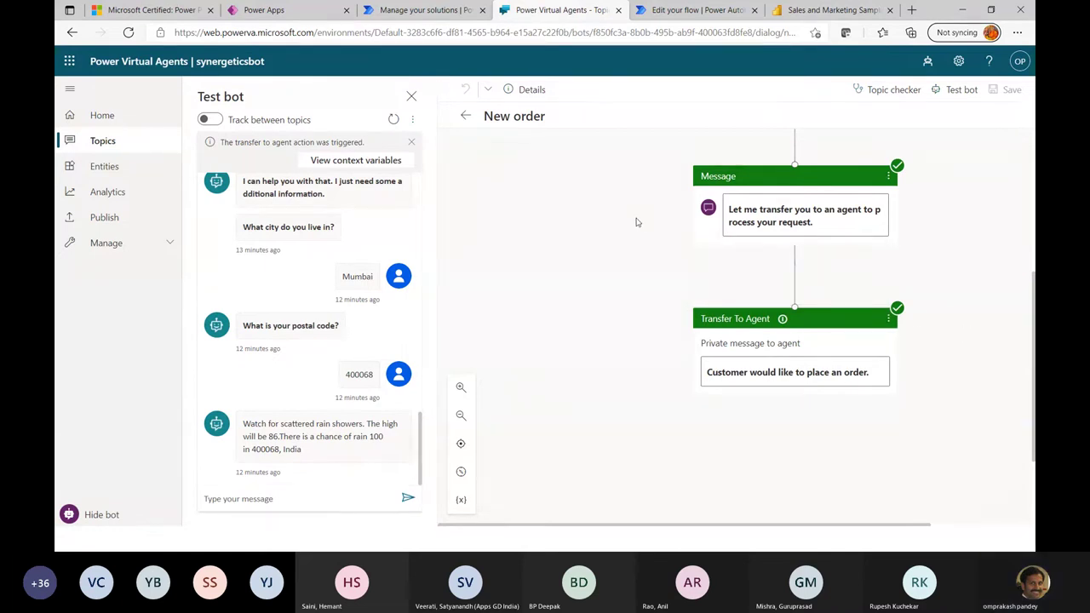
Step: Return to the topics list, switch to the PowerPoint slide show and advance to the "Conversation nodes" slide
{"action": "left_click", "coordinate": [465, 117]}
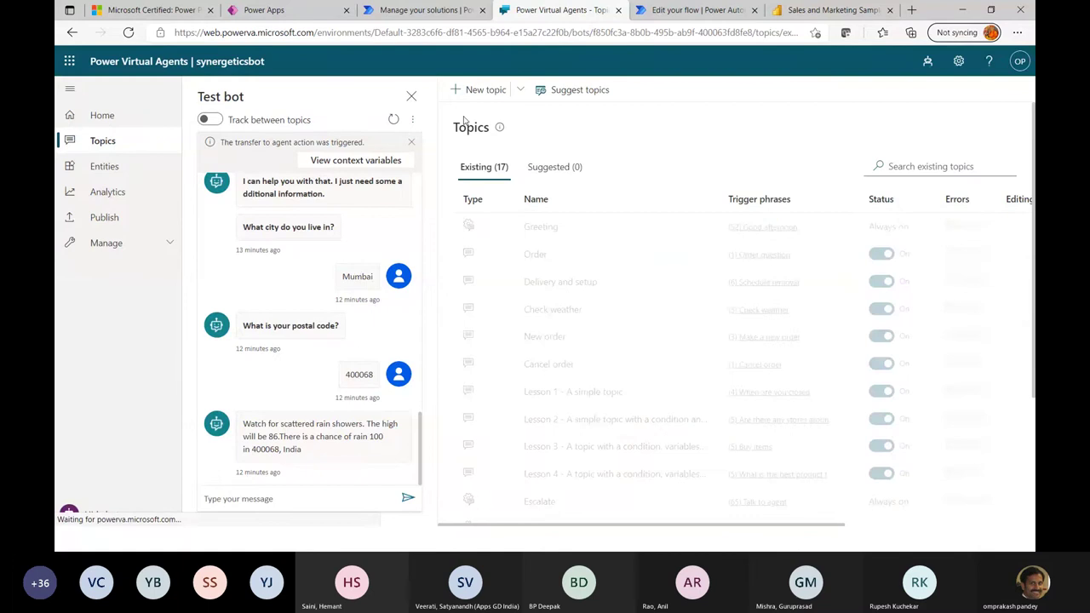
{"action": "key", "text": "alt+Tab"}
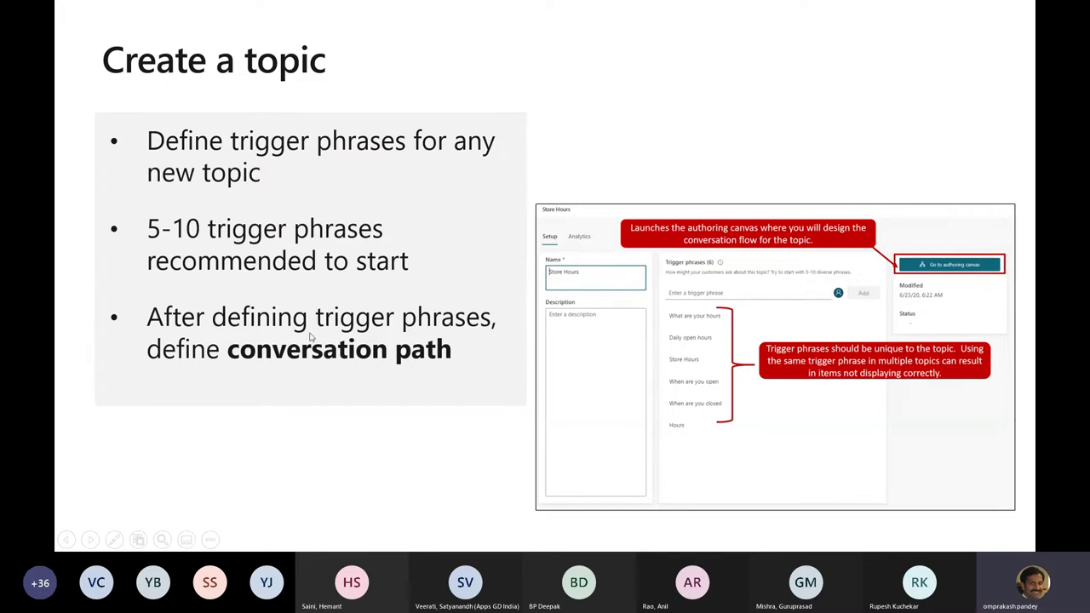
{"action": "key", "text": "Right"}
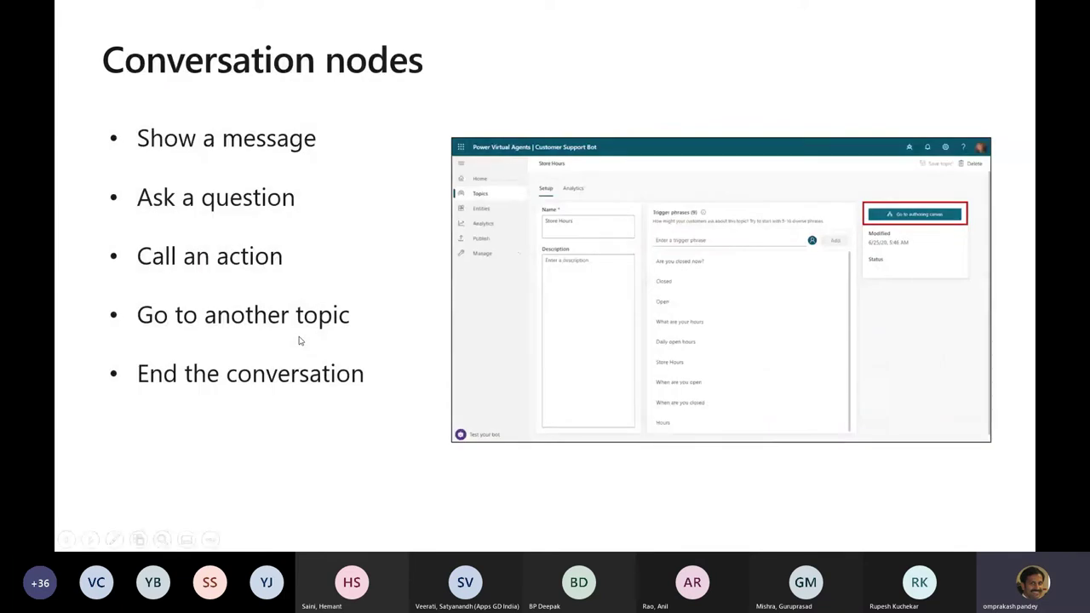
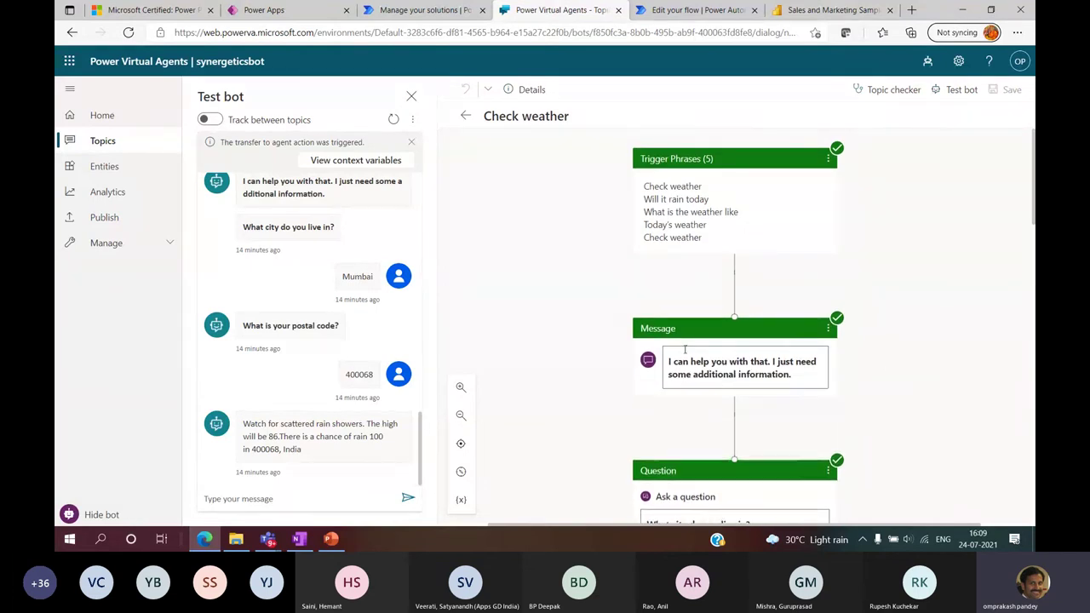
Step: Examine the Check weather topic's message and city question, including the entity options available for identifying the user's response
{"action": "scroll", "coordinate": [779, 381], "scroll_direction": "down", "scroll_amount": 2}
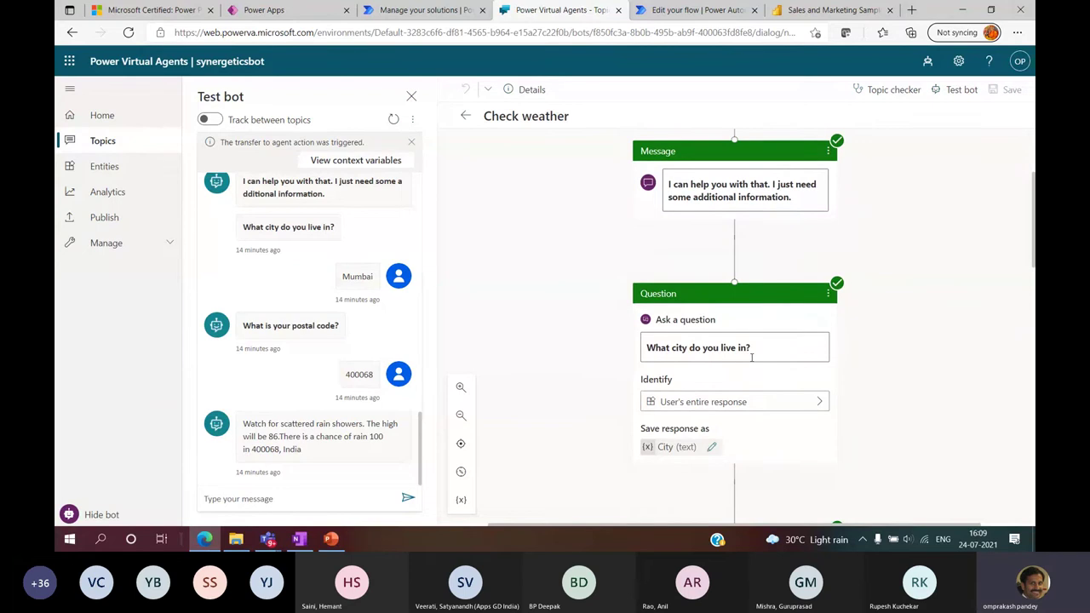
{"action": "scroll", "coordinate": [752, 358], "scroll_direction": "down", "scroll_amount": 2}
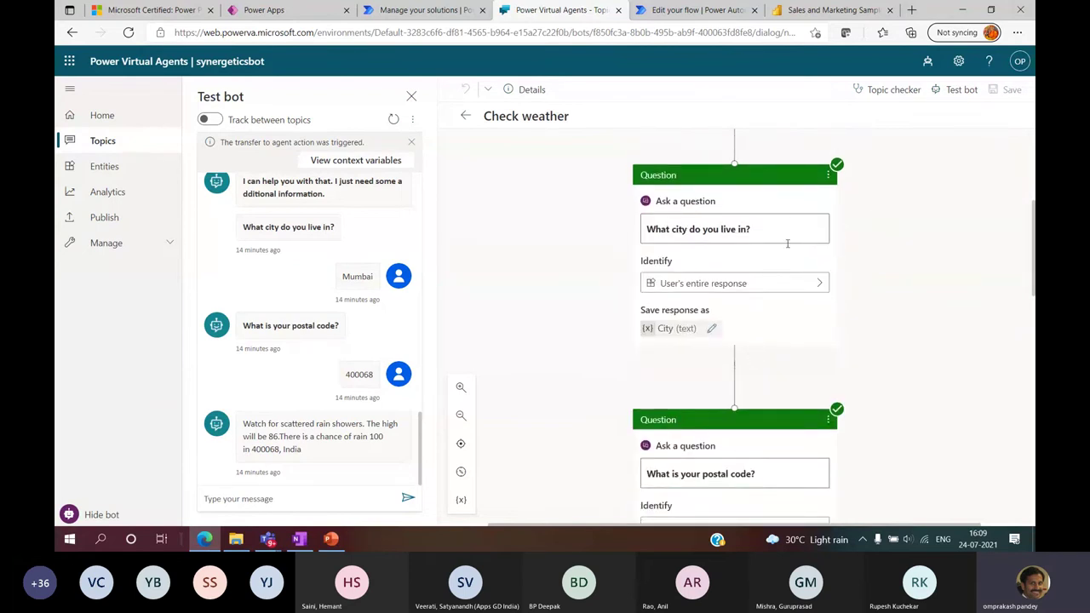
{"action": "left_click", "coordinate": [821, 287]}
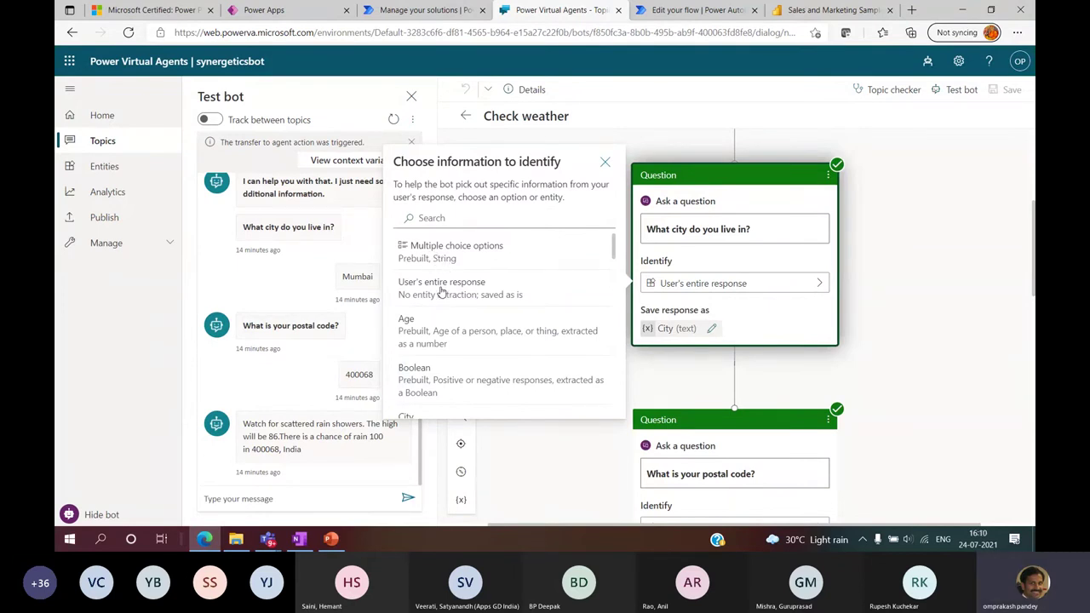
{"action": "scroll", "coordinate": [437, 380], "scroll_direction": "down", "scroll_amount": 5}
{"action": "scroll", "coordinate": [437, 380], "scroll_direction": "down", "scroll_amount": 4}
{"action": "scroll", "coordinate": [438, 380], "scroll_direction": "down", "scroll_amount": 5}
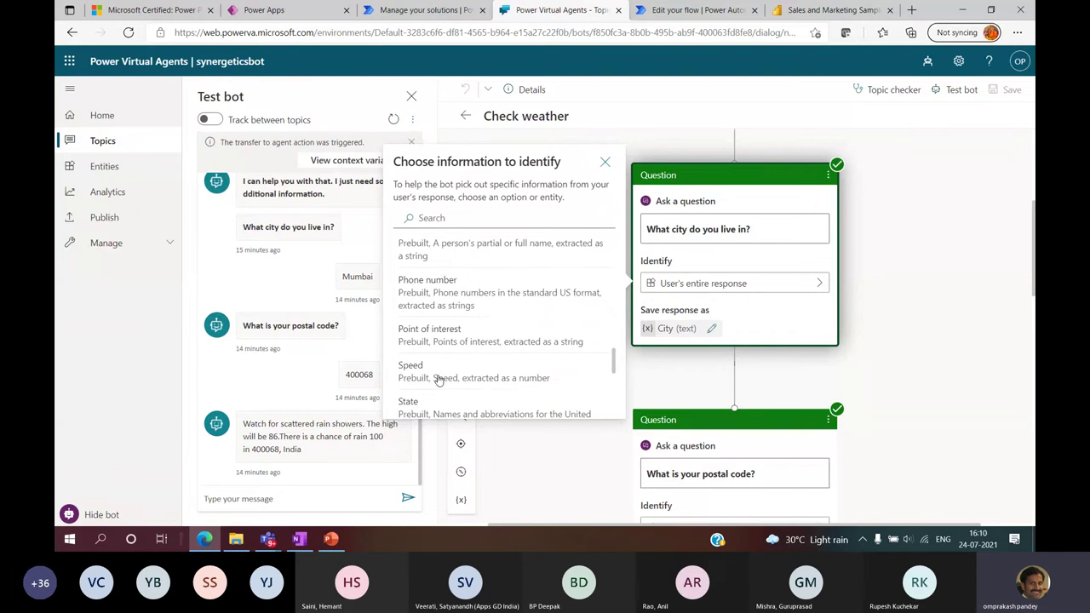
{"action": "scroll", "coordinate": [437, 380], "scroll_direction": "down", "scroll_amount": 4}
{"action": "scroll", "coordinate": [438, 380], "scroll_direction": "down", "scroll_amount": 1}
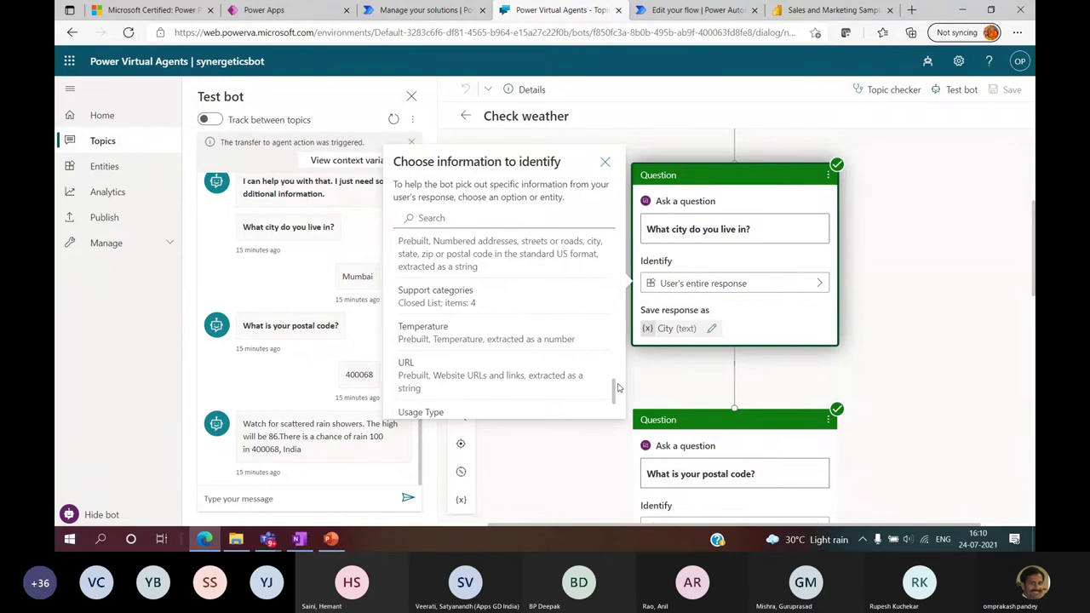
{"action": "left_click_drag", "start_coordinate": [613, 400], "coordinate": [611, 246]}
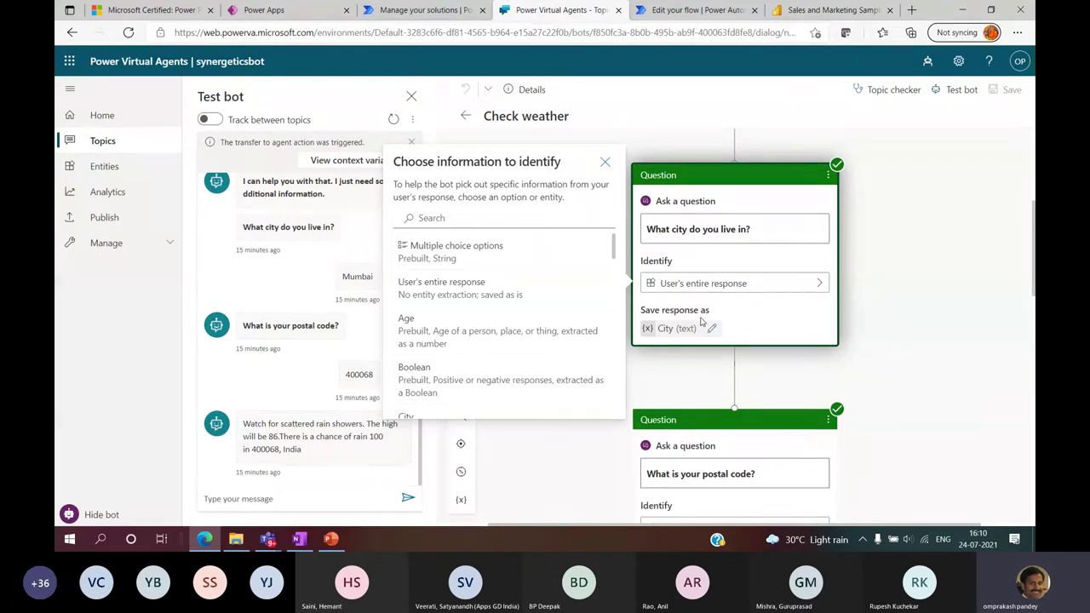
{"action": "left_click", "coordinate": [715, 174]}
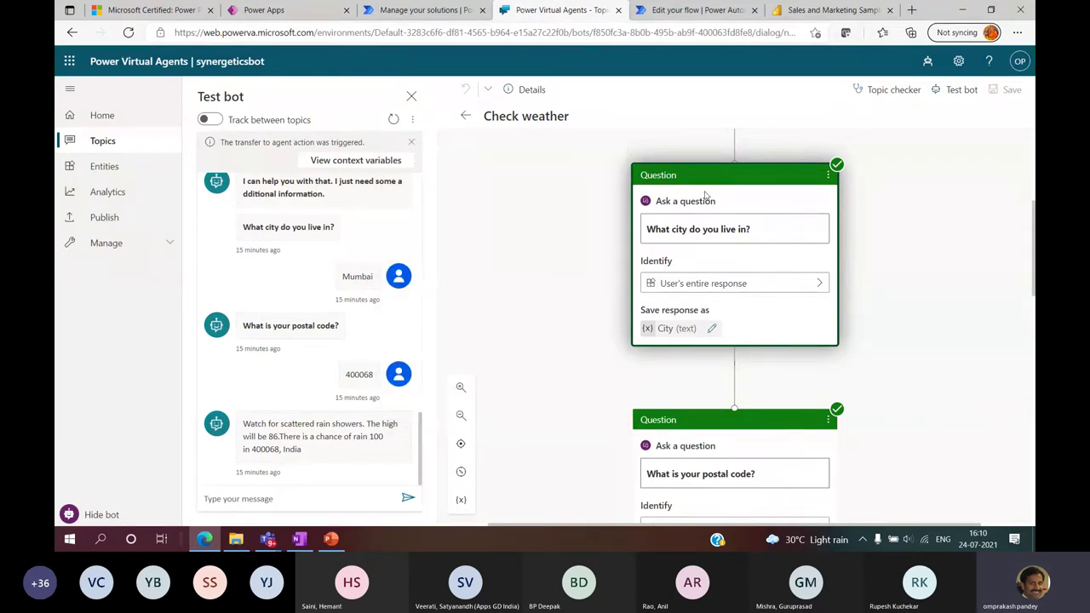
Step: Compare the variables saved by the city and postal code questions with the inputs of the Power Automate action node
{"action": "scroll", "coordinate": [760, 434], "scroll_direction": "down", "scroll_amount": 3}
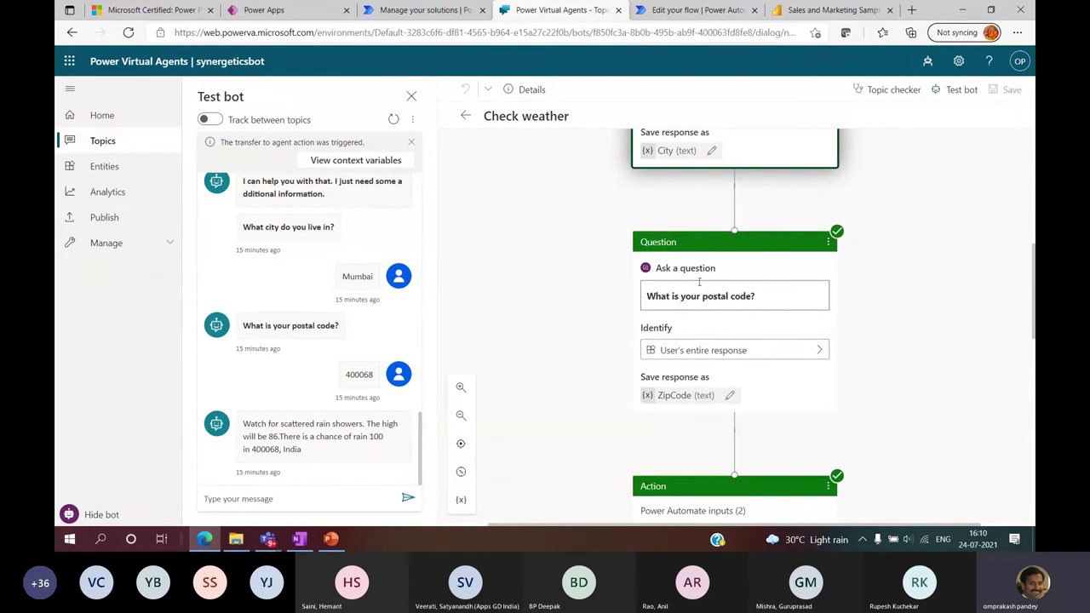
{"action": "scroll", "coordinate": [706, 414], "scroll_direction": "down", "scroll_amount": 1}
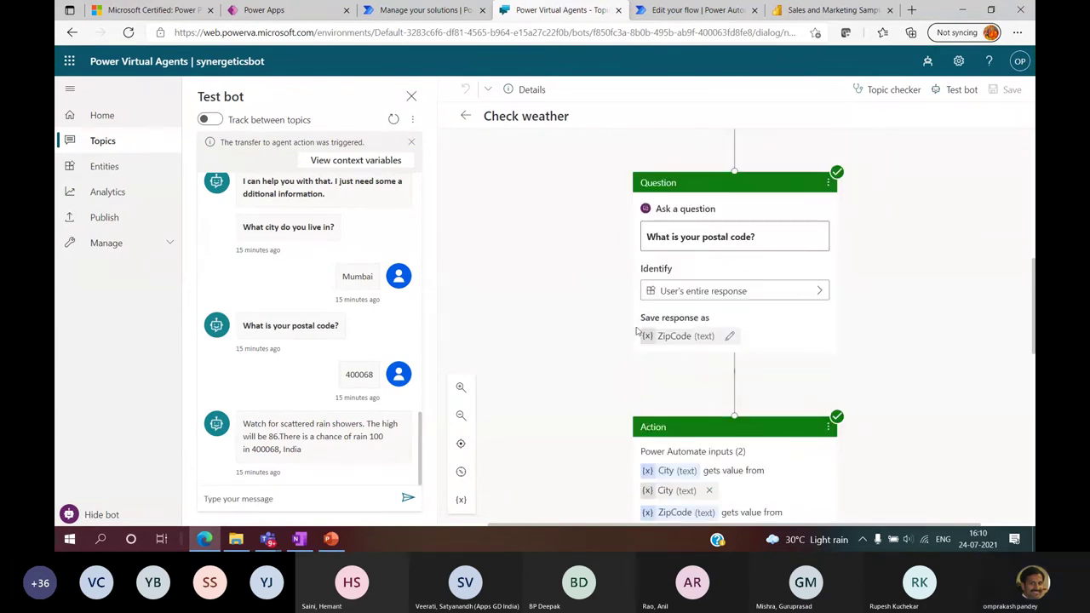
{"action": "scroll", "coordinate": [673, 306], "scroll_direction": "up", "scroll_amount": 4}
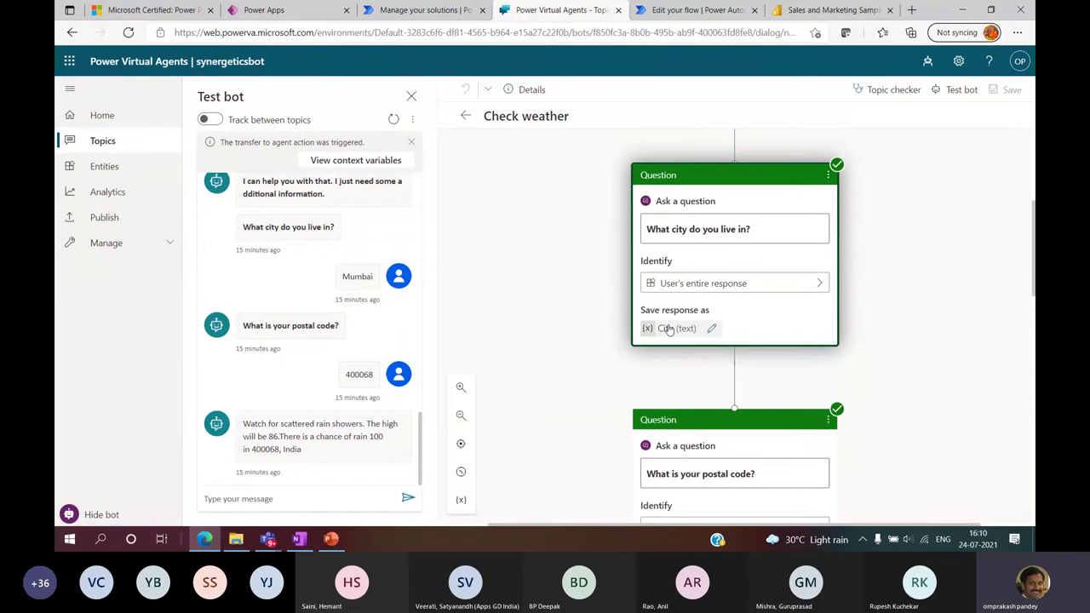
{"action": "scroll", "coordinate": [707, 439], "scroll_direction": "down", "scroll_amount": 3}
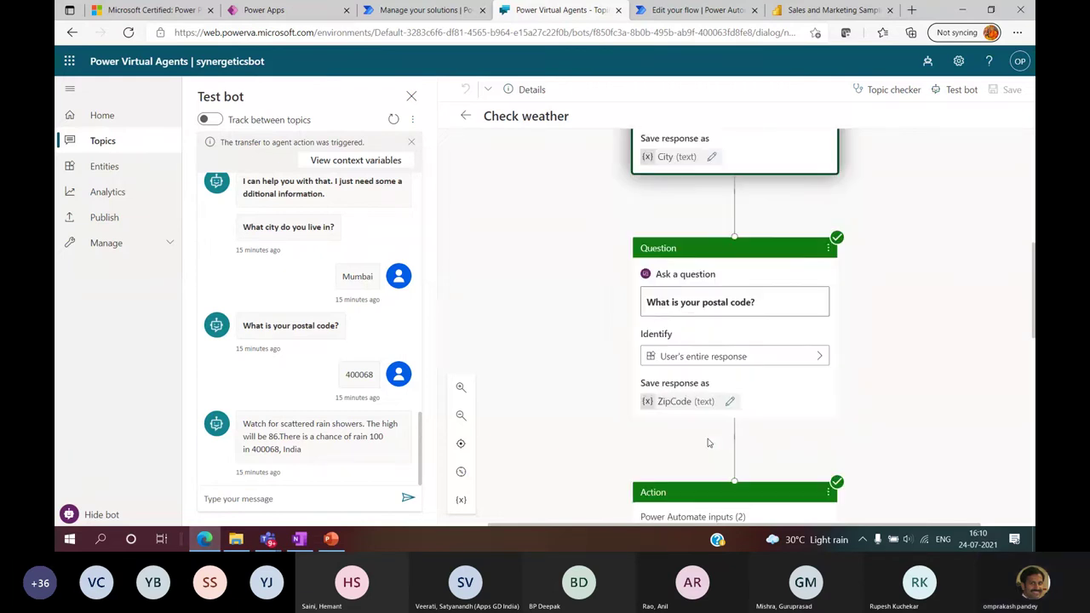
{"action": "scroll", "coordinate": [696, 447], "scroll_direction": "down", "scroll_amount": 3}
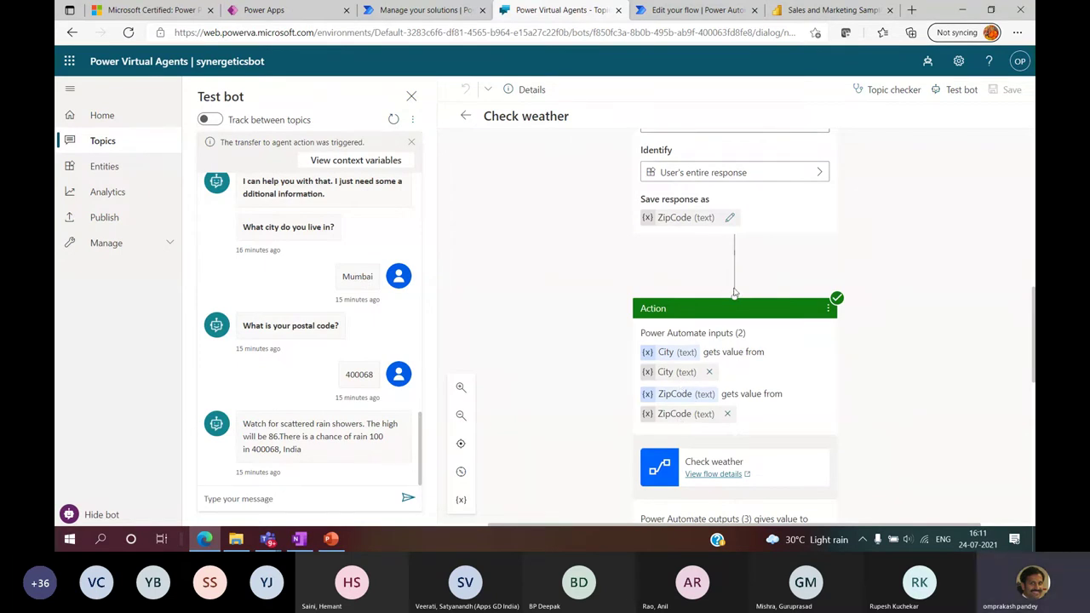
Step: View the node types and callable flows offered between the postal code question and the action, without adding a node
{"action": "left_click", "coordinate": [734, 256]}
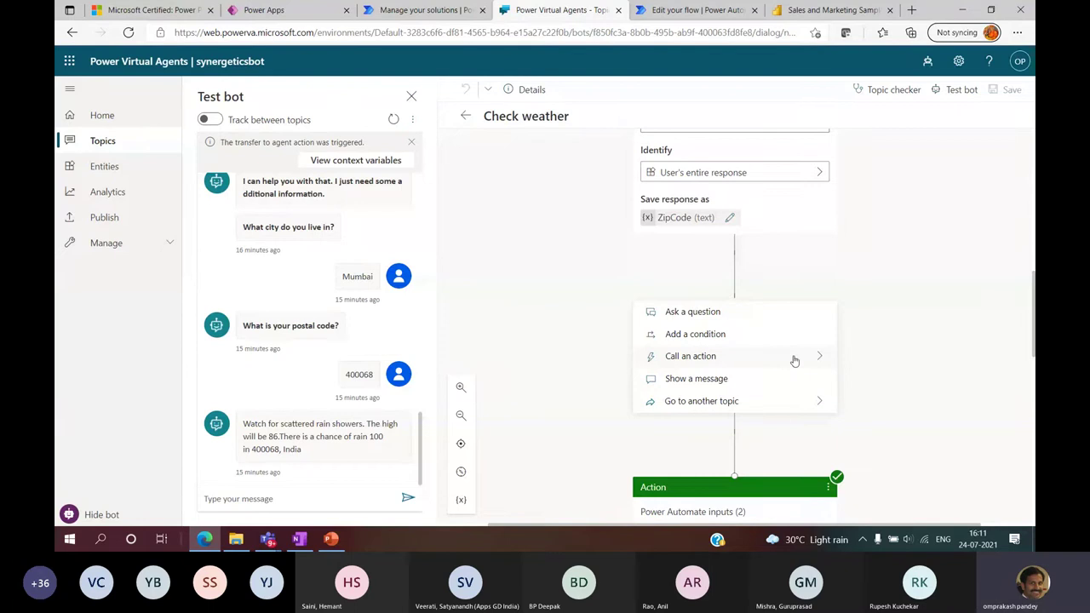
{"action": "left_click", "coordinate": [820, 360]}
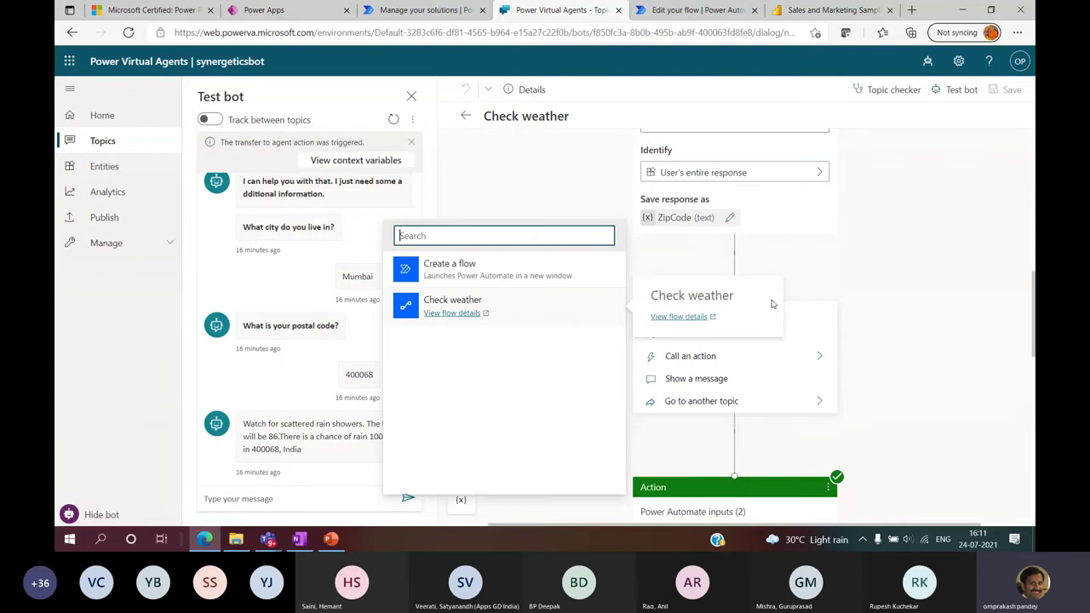
{"action": "left_click", "coordinate": [927, 270]}
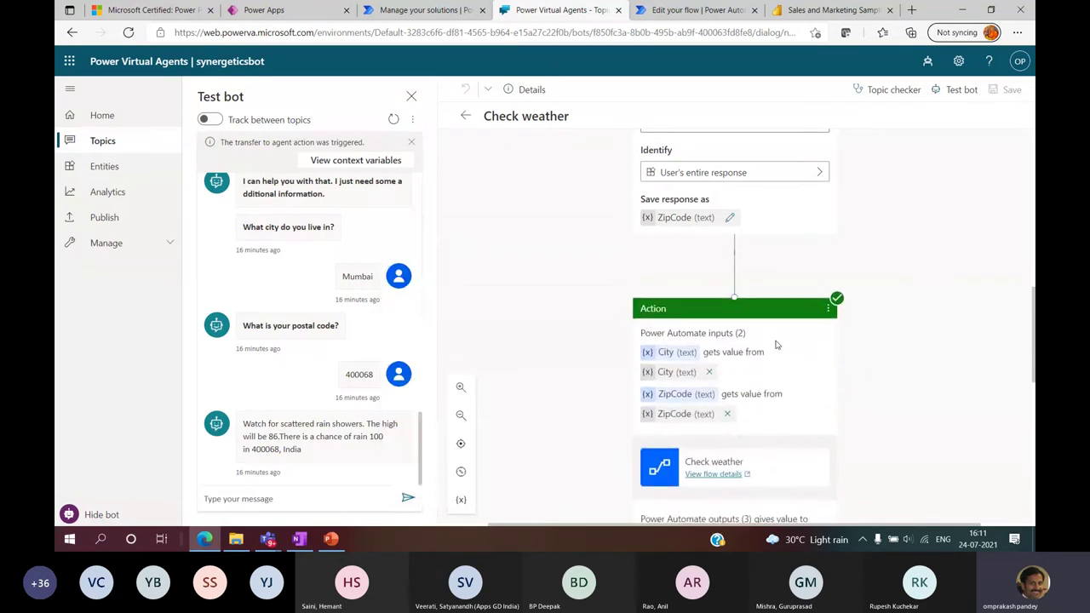
Step: Look briefly at the Check weather flow, then open the Integrate Power App cloud flow from My flows in the editor
{"action": "left_click", "coordinate": [692, 10]}
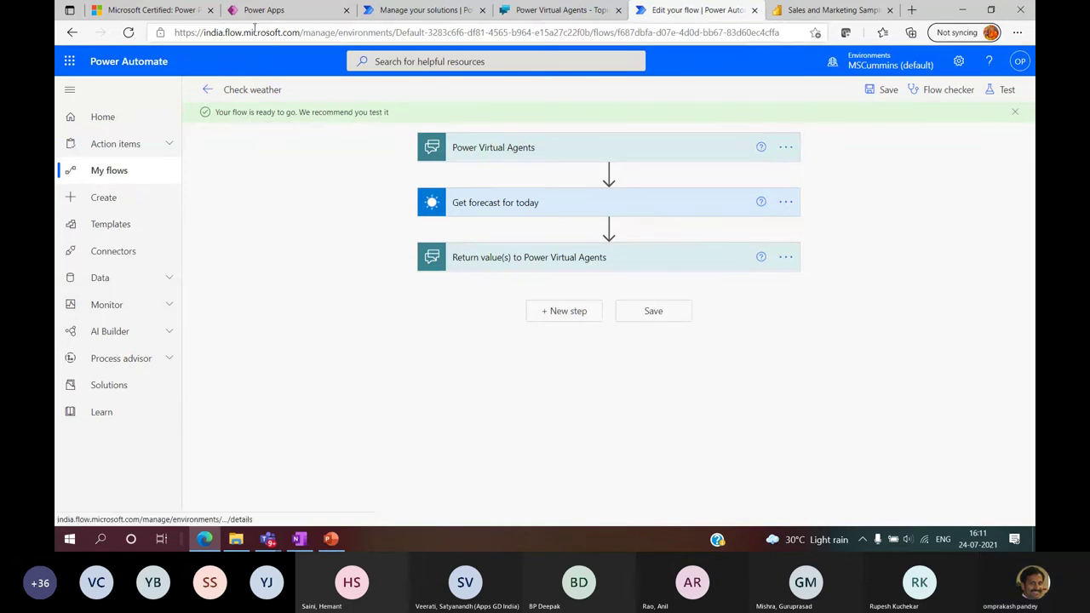
{"action": "left_click", "coordinate": [382, 10]}
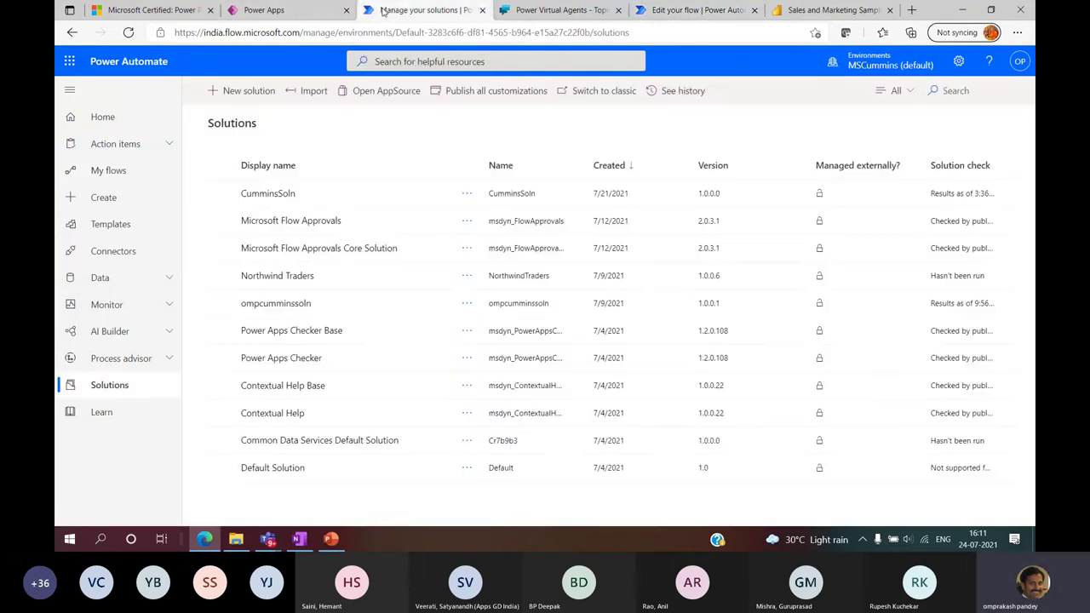
{"action": "left_click", "coordinate": [103, 172]}
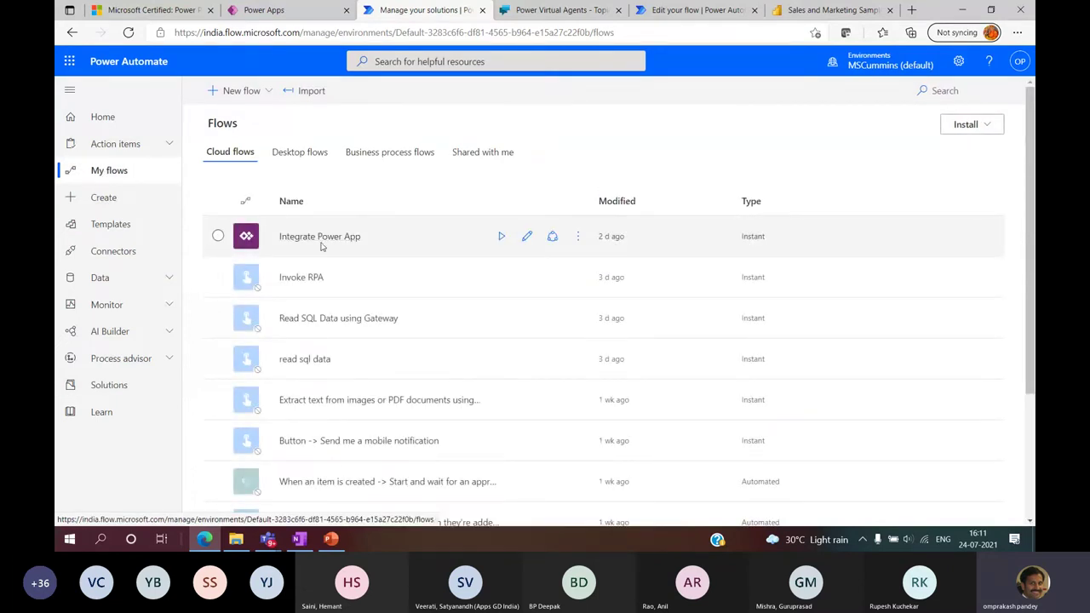
{"action": "left_click", "coordinate": [318, 240]}
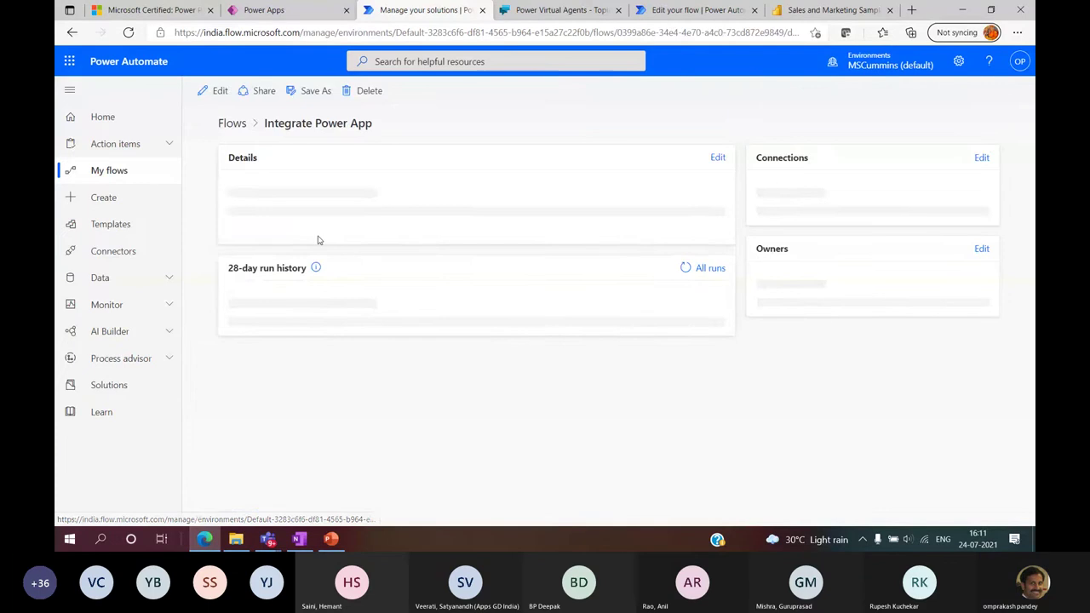
{"action": "left_click", "coordinate": [215, 91]}
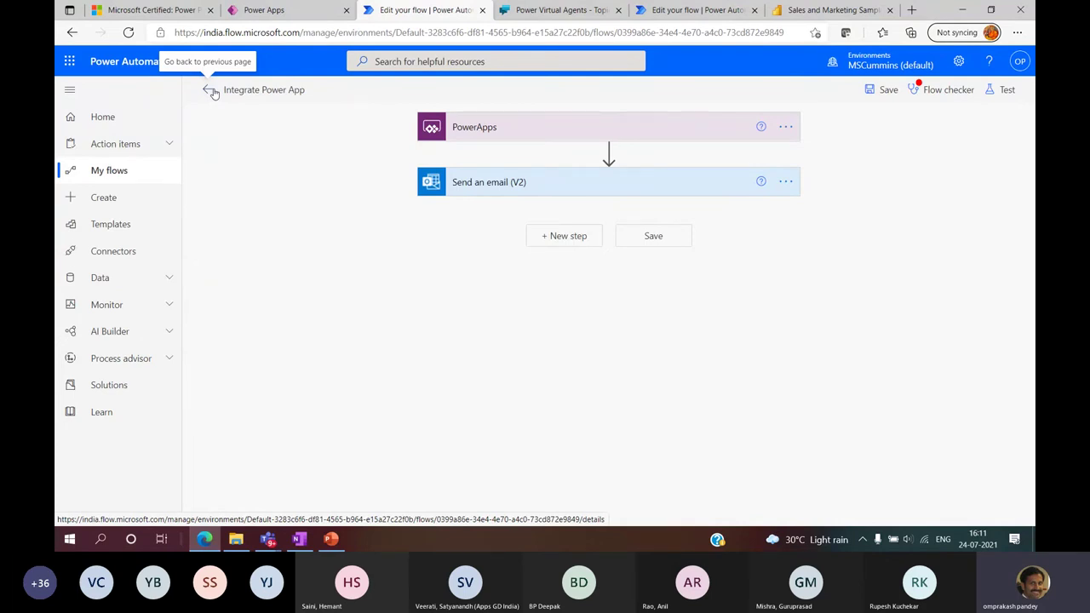
Step: Expand the flow's PowerApps trigger and Send an email (V2) action to examine them, then return to its details page
{"action": "left_click", "coordinate": [530, 132]}
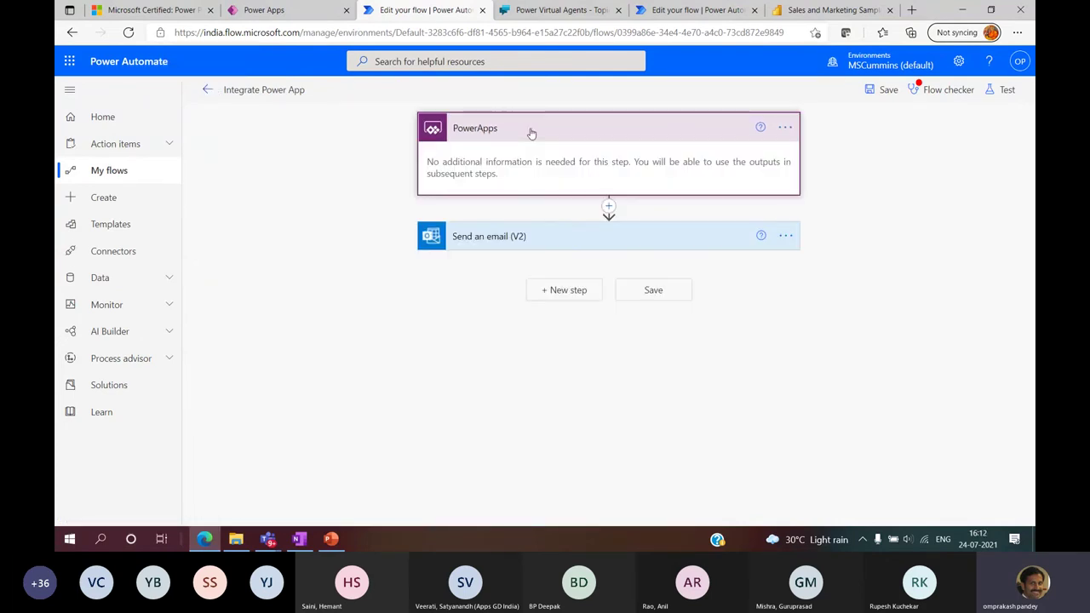
{"action": "left_click", "coordinate": [499, 245]}
{"action": "scroll", "coordinate": [555, 412], "scroll_direction": "down", "scroll_amount": 1}
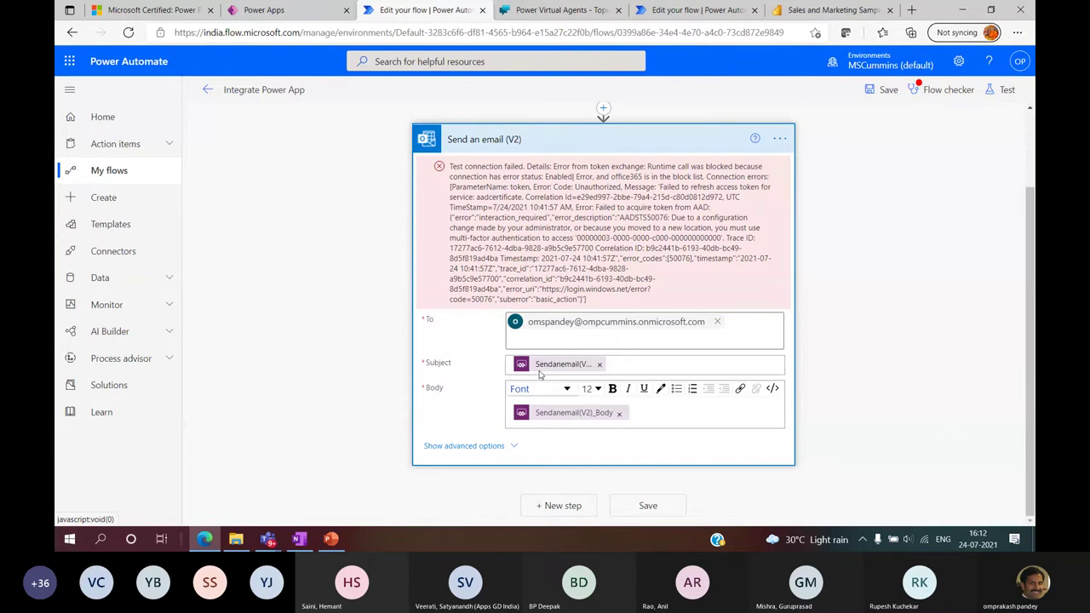
{"action": "left_click", "coordinate": [207, 90]}
{"action": "left_click", "coordinate": [609, 126]}
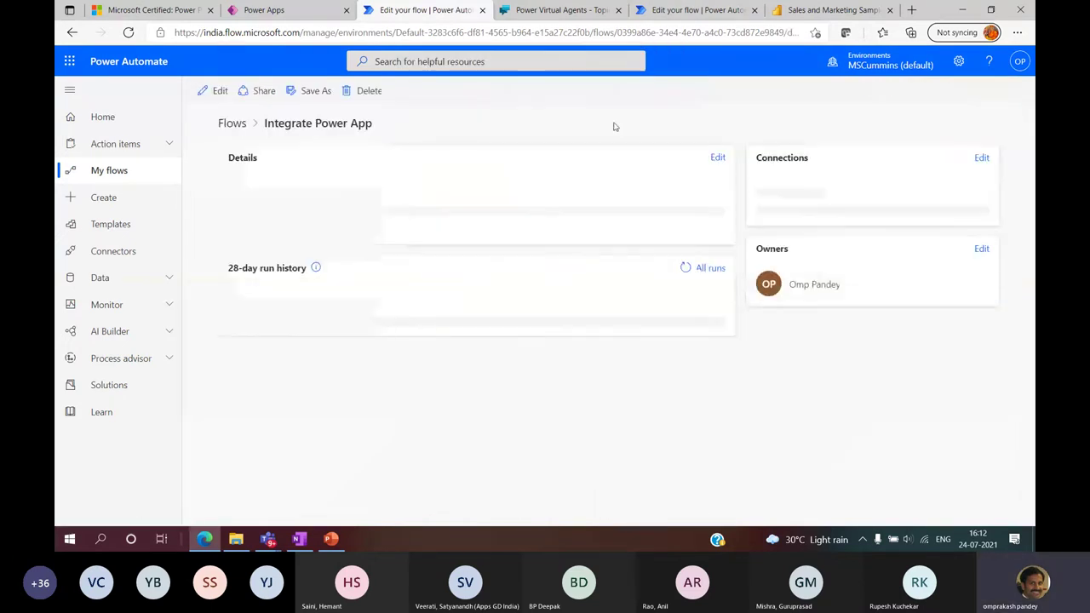
Step: Switch to the Check weather flow and expand its Power Virtual Agents trigger and Get forecast for today action to examine their inputs
{"action": "left_click", "coordinate": [697, 10]}
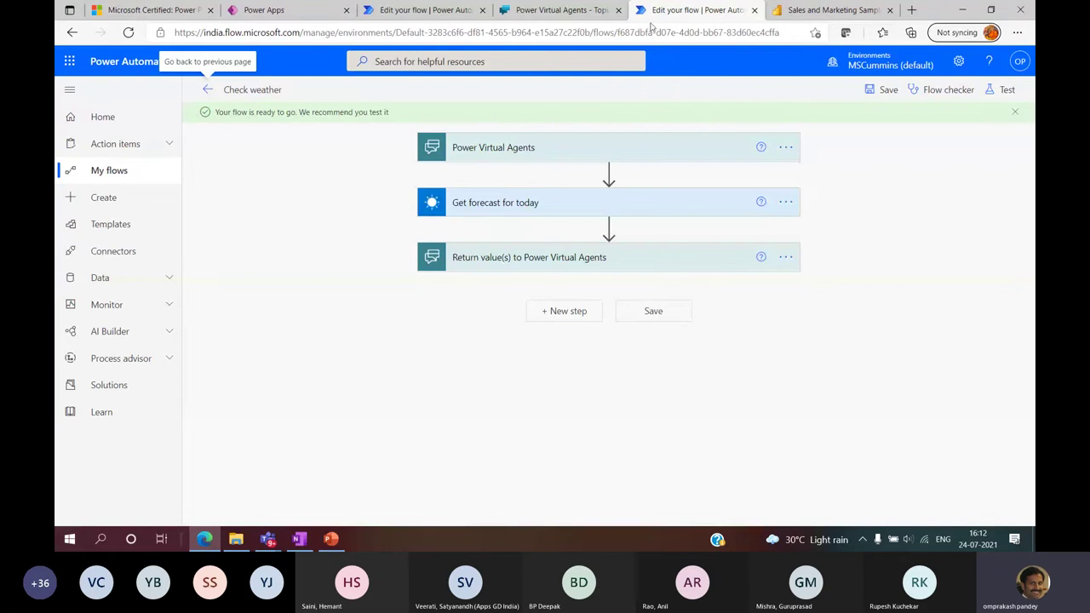
{"action": "left_click", "coordinate": [530, 150]}
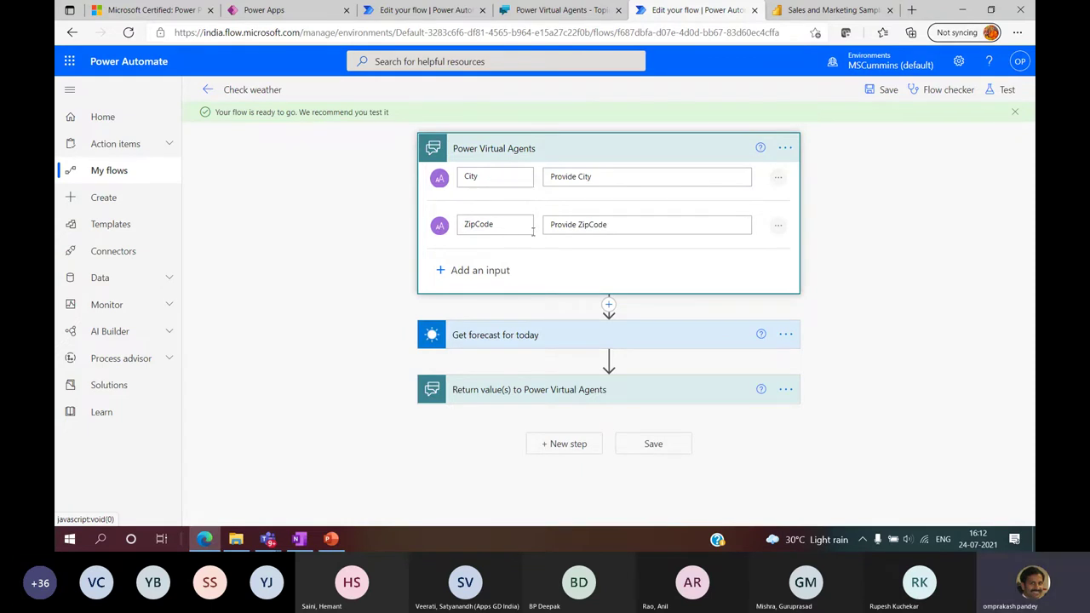
{"action": "left_click", "coordinate": [553, 339]}
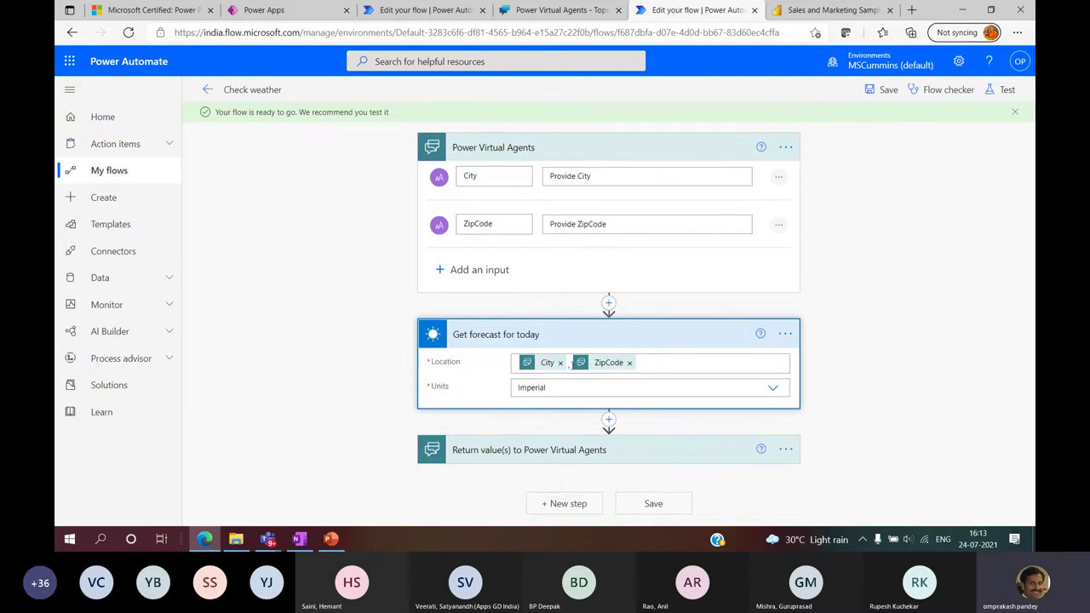
Step: Set the units of the Get forecast for today action to Metric and save the flow
{"action": "left_click", "coordinate": [597, 387]}
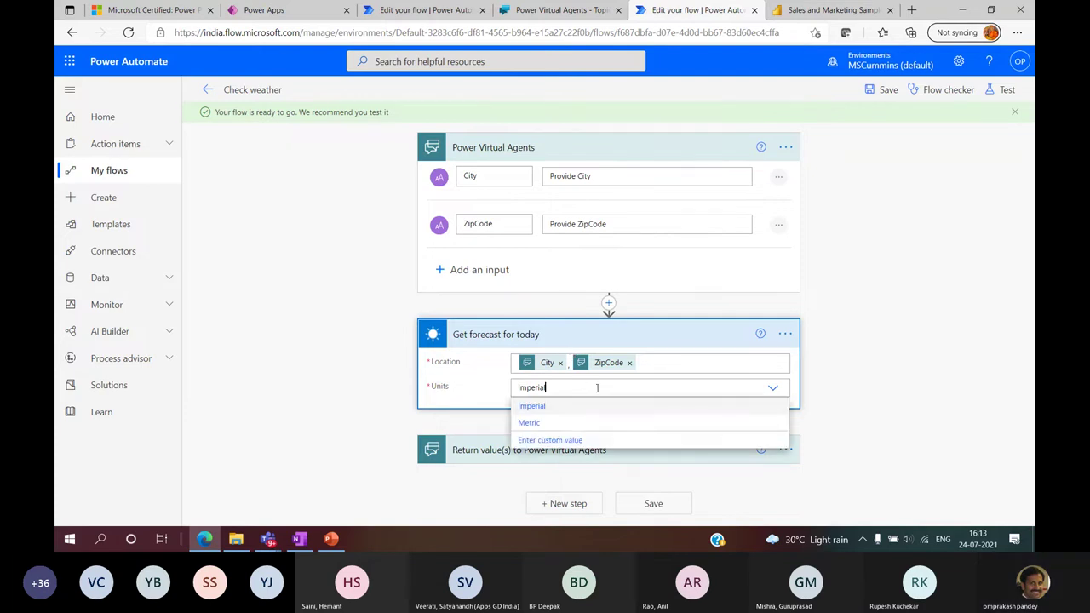
{"action": "left_click", "coordinate": [533, 424]}
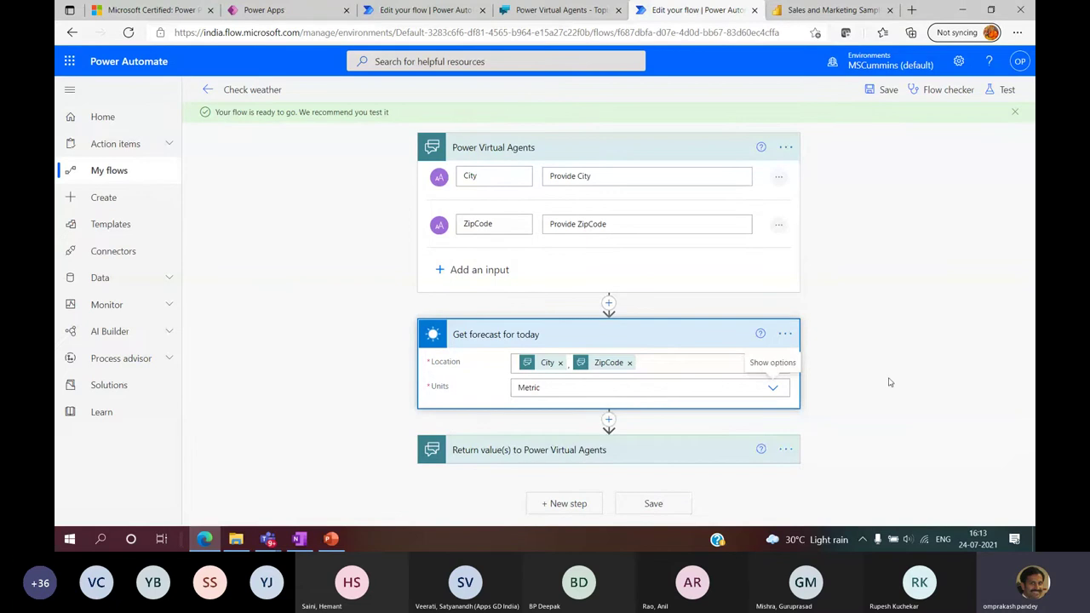
{"action": "left_click", "coordinate": [880, 89]}
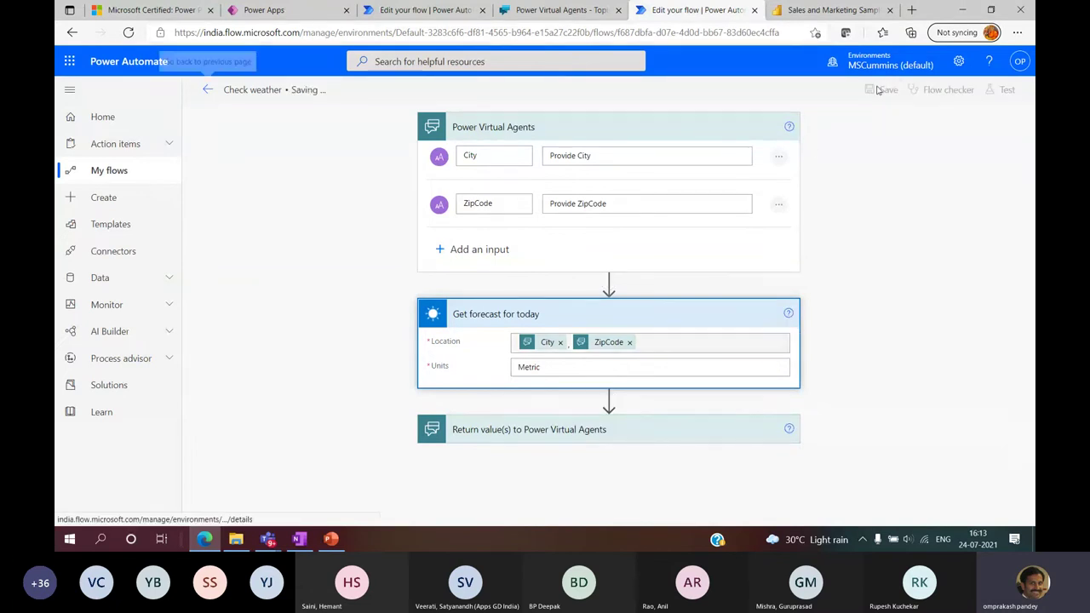
Step: Expand the Return value(s) to Power Virtual Agents action and add a new text output to it
{"action": "left_click", "coordinate": [572, 428]}
{"action": "scroll", "coordinate": [696, 451], "scroll_direction": "down", "scroll_amount": 3}
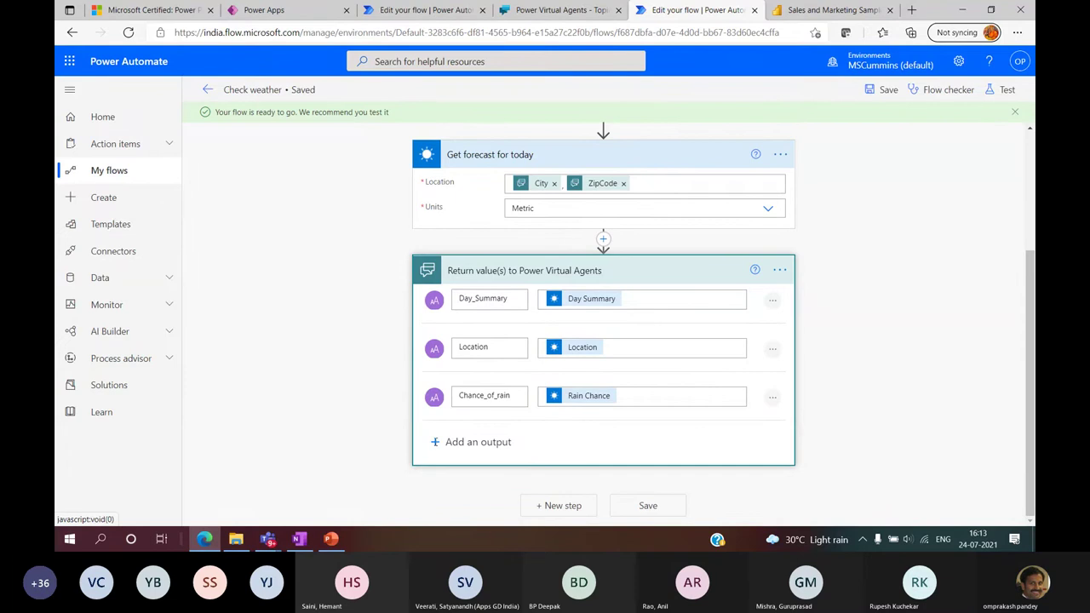
{"action": "left_click", "coordinate": [507, 445]}
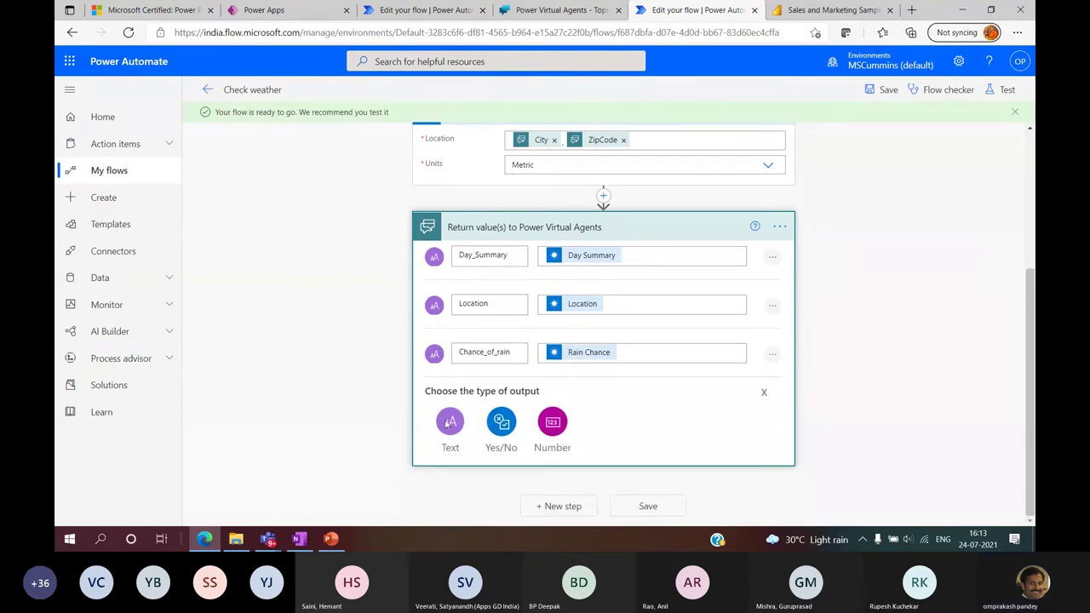
{"action": "left_click", "coordinate": [451, 423]}
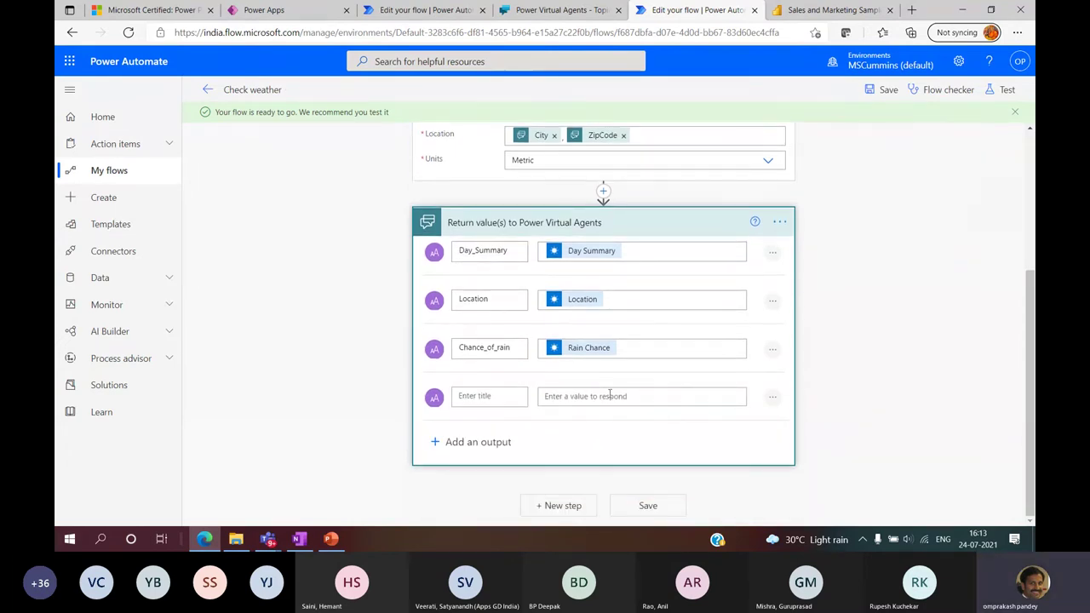
Step: Set the new output's value to the Temperature High dynamic content from Get forecast for today
{"action": "left_click", "coordinate": [622, 397]}
{"action": "scroll", "coordinate": [976, 424], "scroll_direction": "down", "scroll_amount": 2}
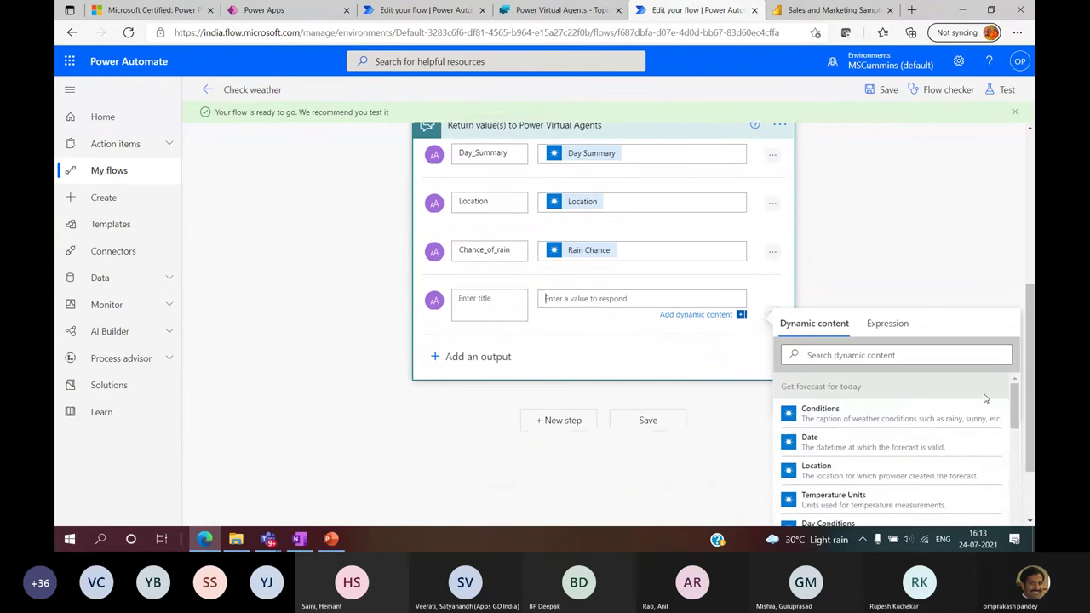
{"action": "scroll", "coordinate": [882, 394], "scroll_direction": "down", "scroll_amount": 2}
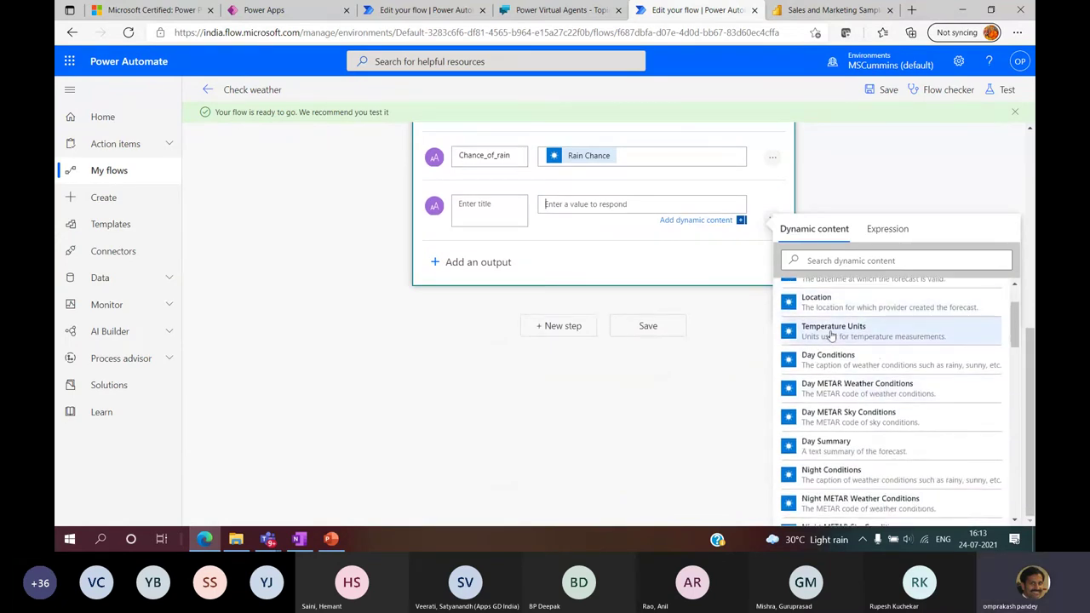
{"action": "scroll", "coordinate": [860, 418], "scroll_direction": "down", "scroll_amount": 2}
{"action": "scroll", "coordinate": [848, 440], "scroll_direction": "down", "scroll_amount": 4}
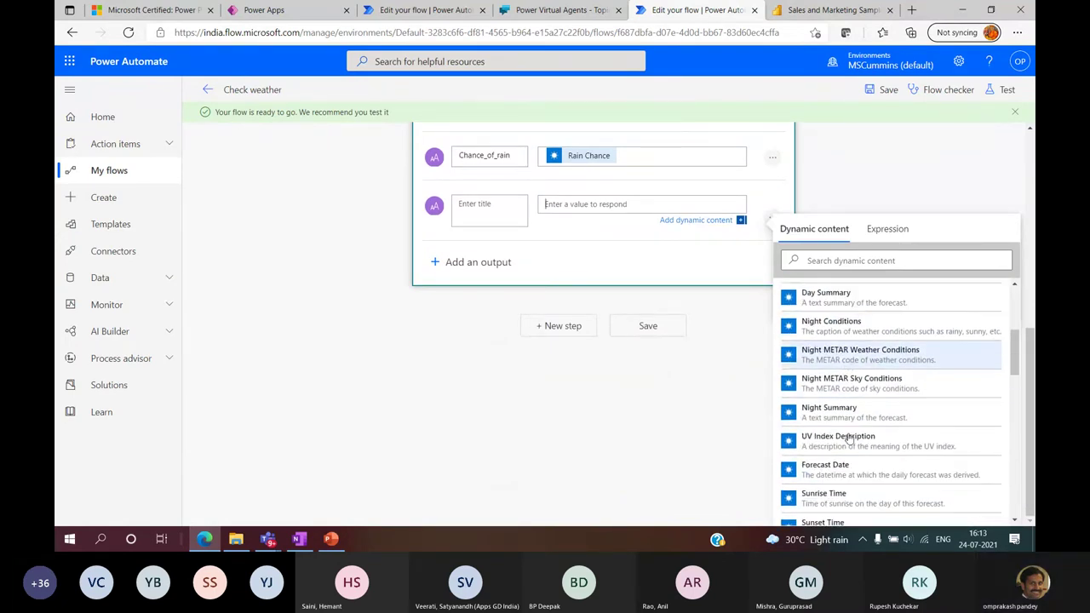
{"action": "scroll", "coordinate": [845, 426], "scroll_direction": "down", "scroll_amount": 3}
{"action": "scroll", "coordinate": [843, 447], "scroll_direction": "down", "scroll_amount": 11}
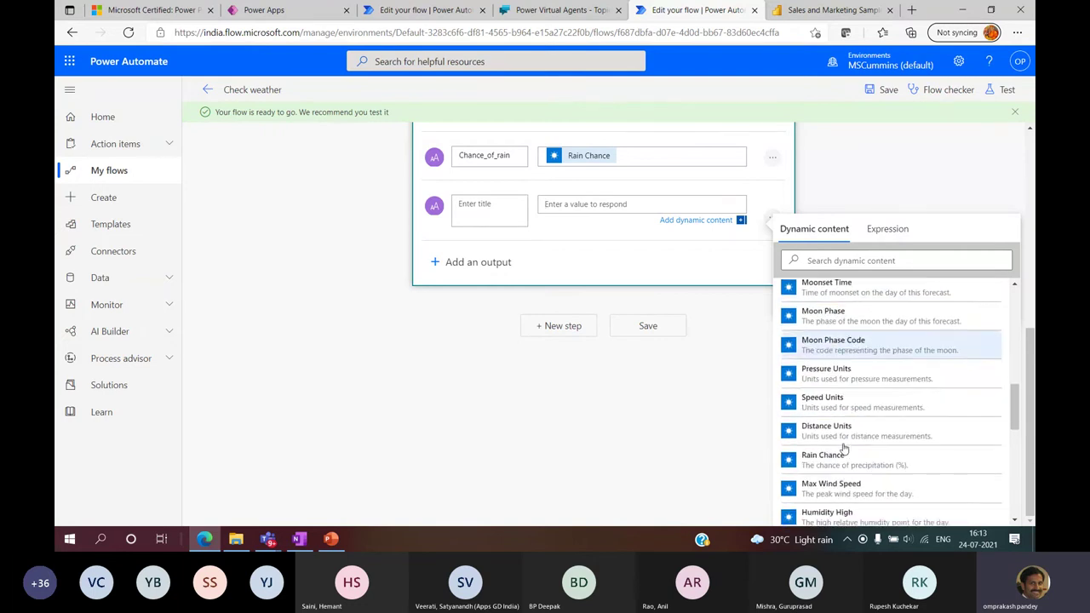
{"action": "scroll", "coordinate": [843, 449], "scroll_direction": "down", "scroll_amount": 4}
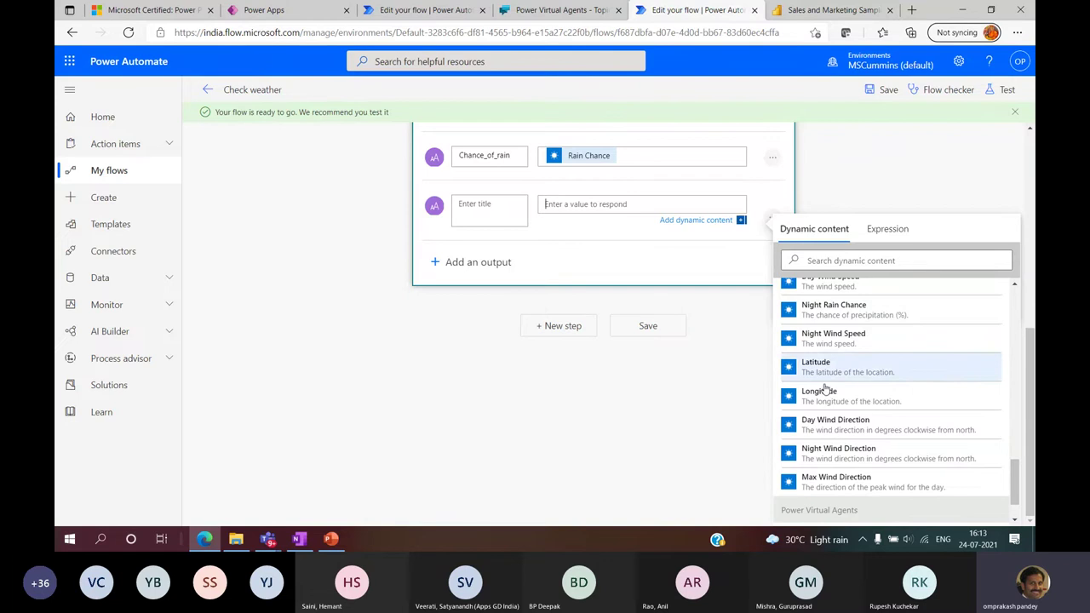
{"action": "scroll", "coordinate": [859, 460], "scroll_direction": "down", "scroll_amount": 2}
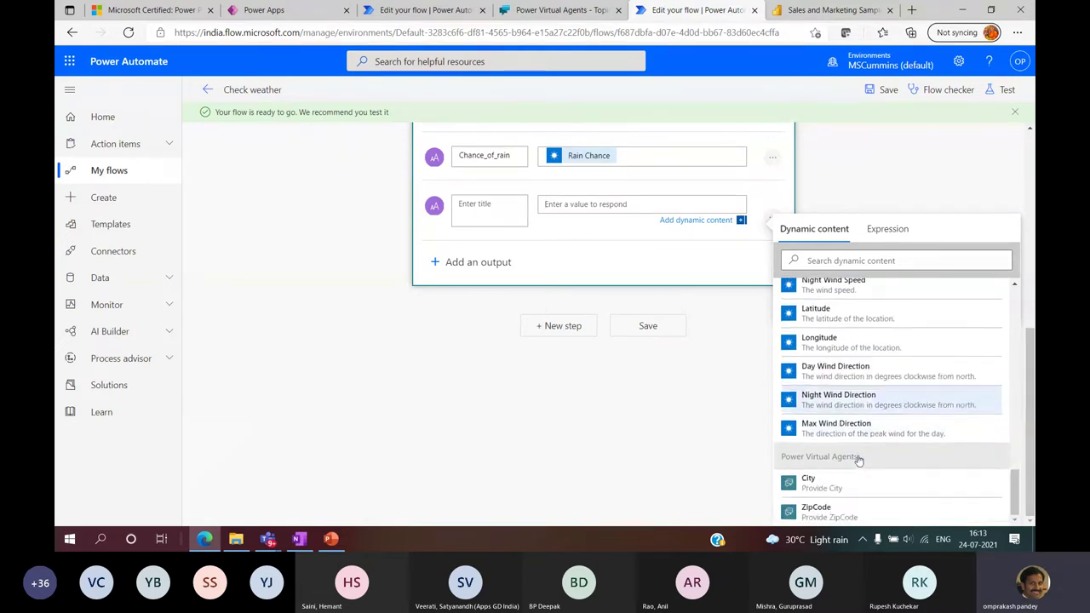
{"action": "scroll", "coordinate": [860, 460], "scroll_direction": "up", "scroll_amount": 6}
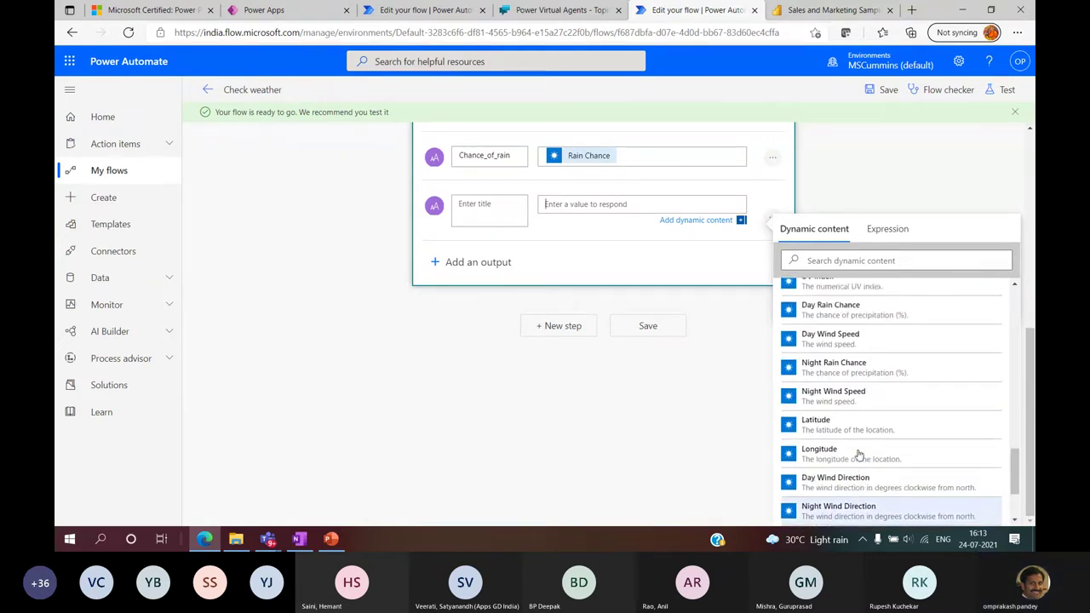
{"action": "scroll", "coordinate": [859, 455], "scroll_direction": "up", "scroll_amount": 1}
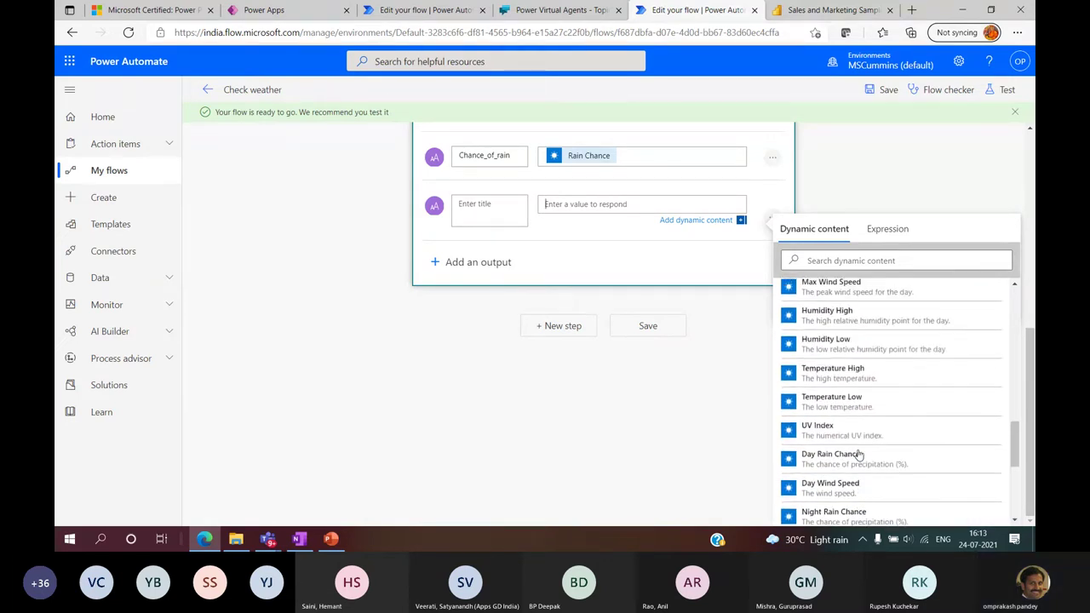
{"action": "left_click", "coordinate": [843, 374]}
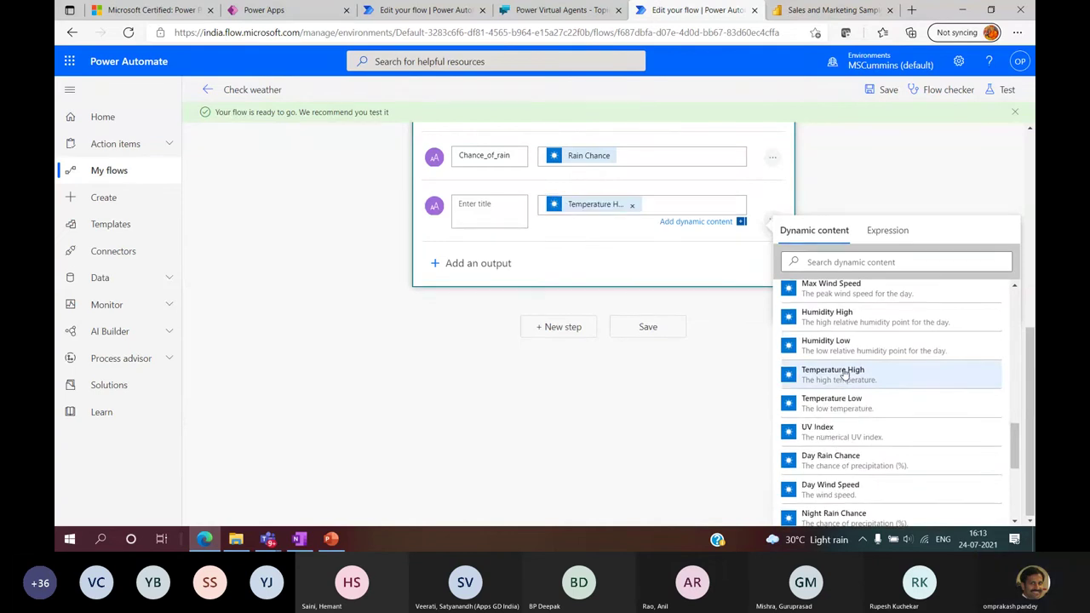
Step: Title the new output Temp_High and save the Check weather flow
{"action": "left_click", "coordinate": [475, 204]}
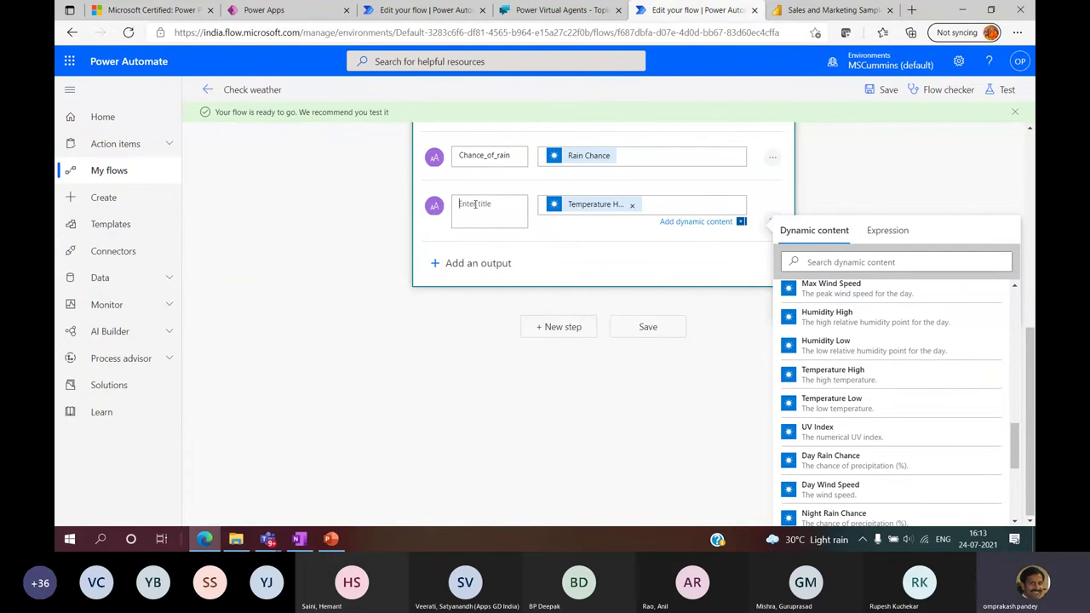
{"action": "type", "text": "Temp_High"}
{"action": "left_click", "coordinate": [623, 414]}
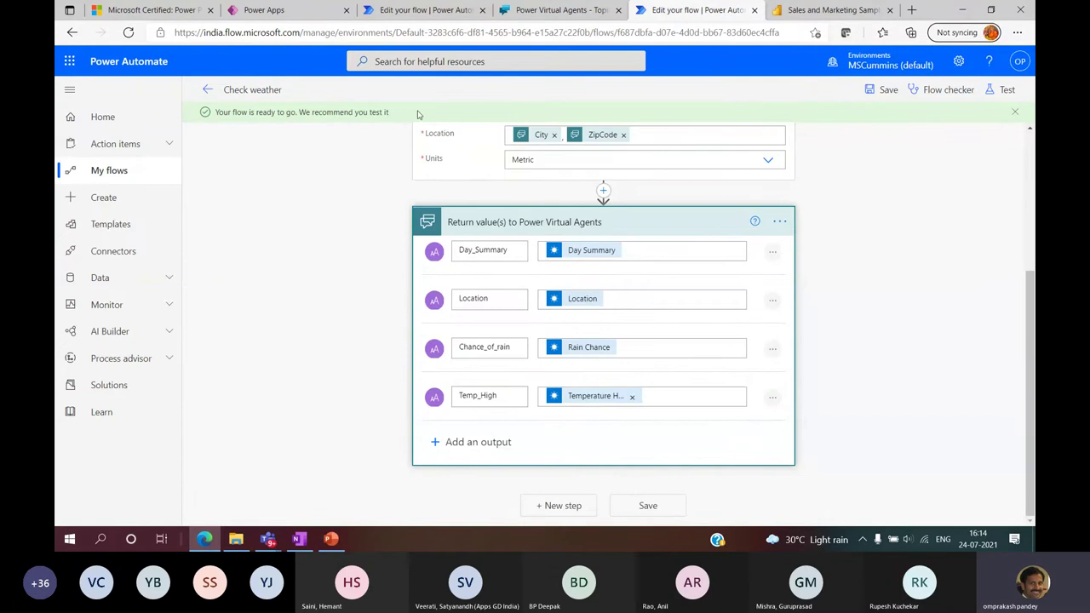
{"action": "left_click", "coordinate": [886, 89]}
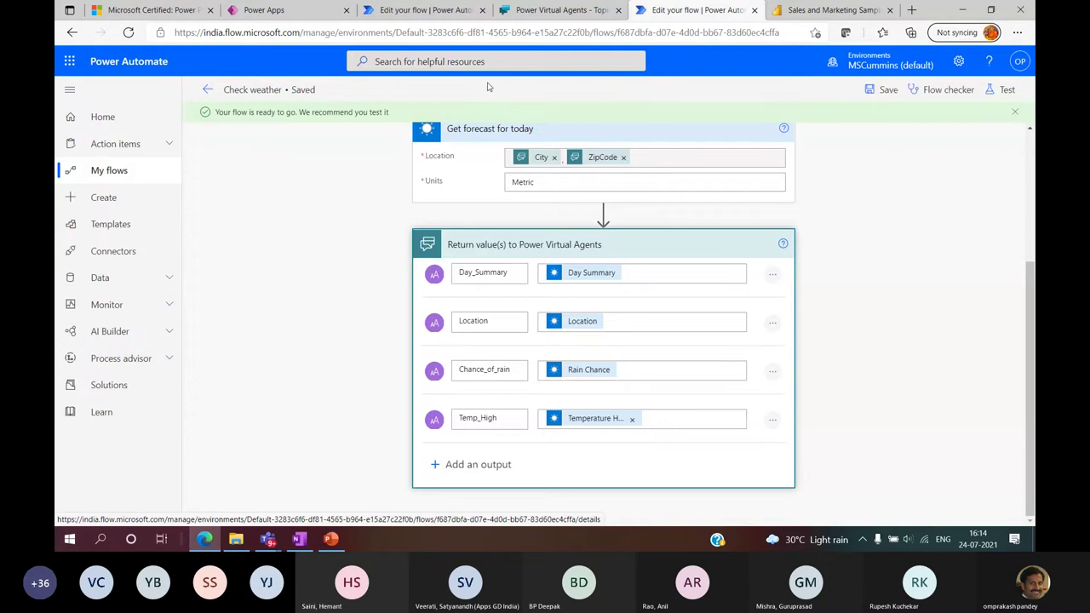
Step: Switch to the Check weather topic in Power Virtual Agents and examine the Power Automate outputs of its action node
{"action": "left_click", "coordinate": [555, 14]}
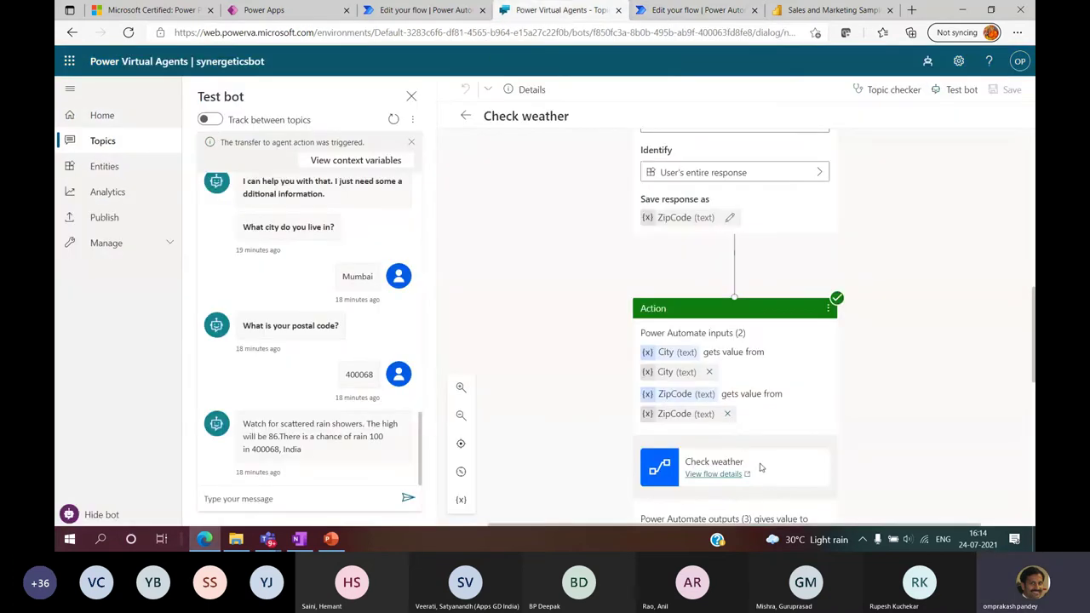
{"action": "scroll", "coordinate": [744, 433], "scroll_direction": "down", "scroll_amount": 3}
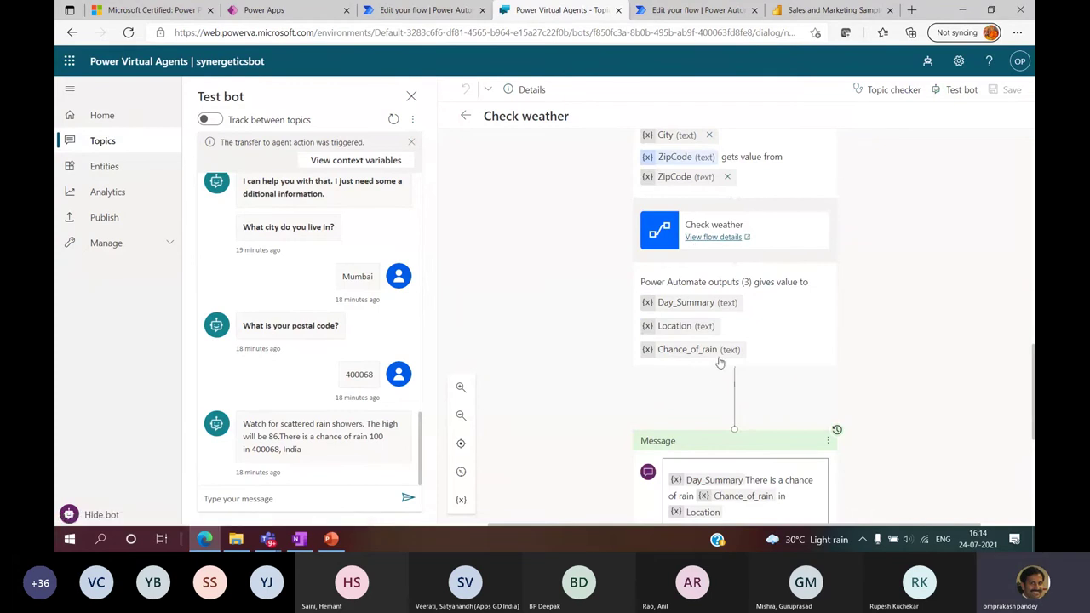
{"action": "left_click", "coordinate": [764, 355]}
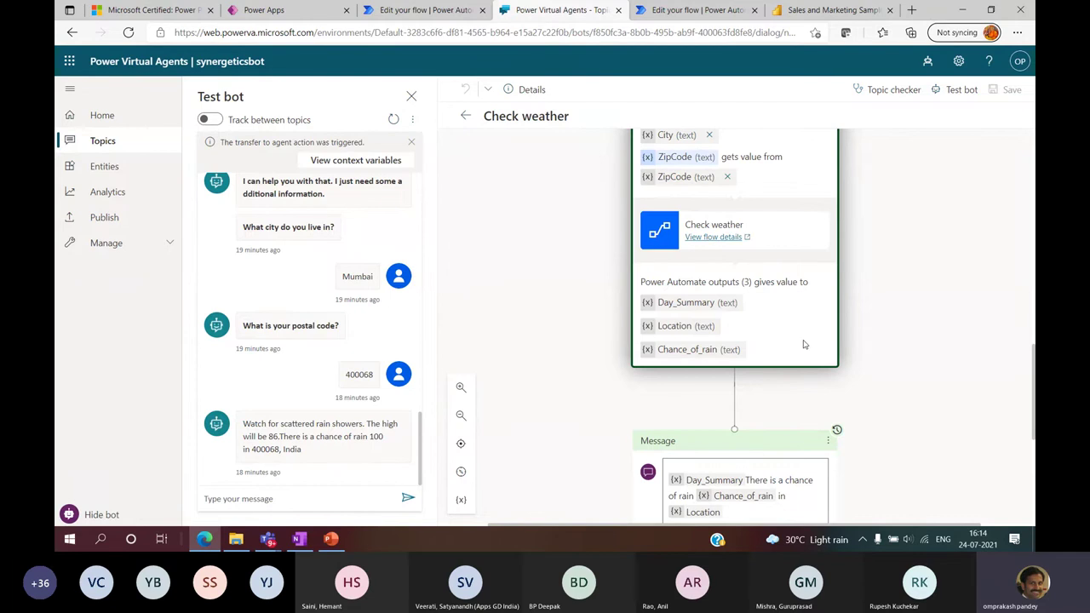
{"action": "scroll", "coordinate": [745, 343], "scroll_direction": "up", "scroll_amount": 2}
{"action": "scroll", "coordinate": [746, 343], "scroll_direction": "down", "scroll_amount": 2}
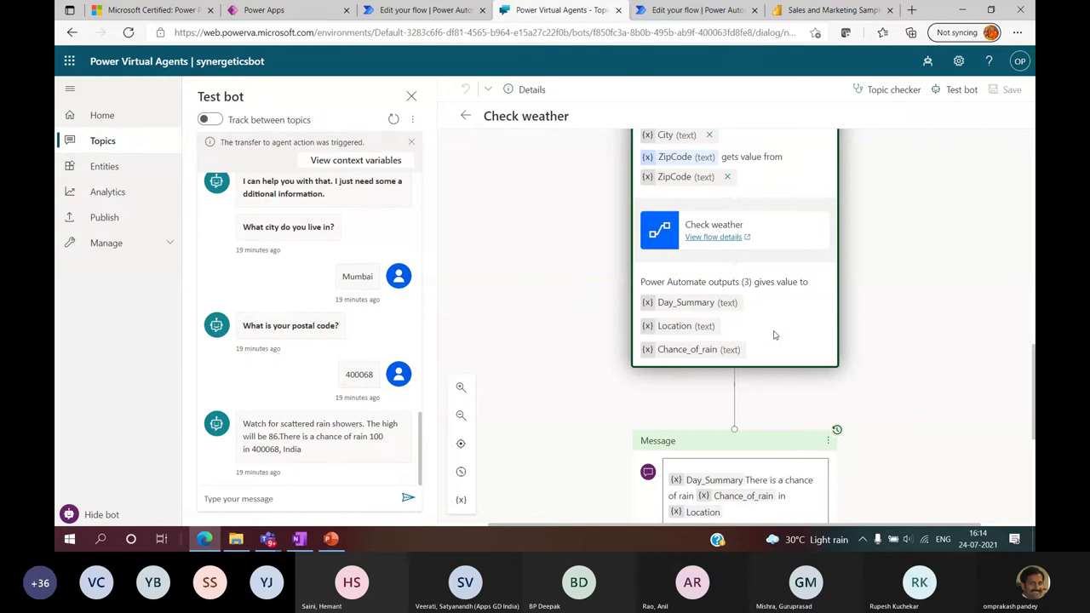
{"action": "scroll", "coordinate": [765, 387], "scroll_direction": "down", "scroll_amount": 3}
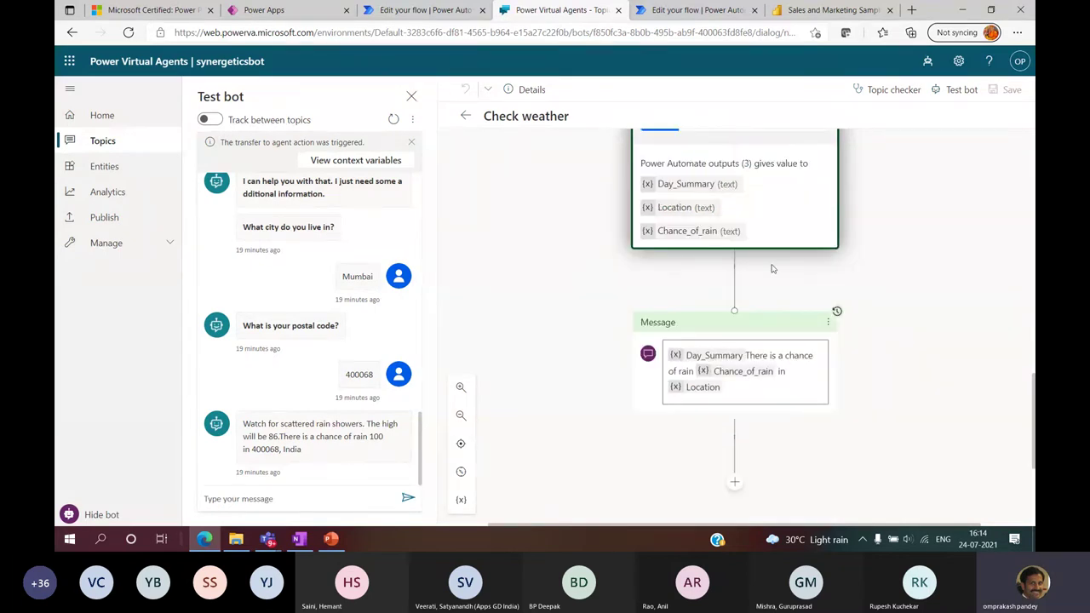
Step: Check which variables can be inserted into the weather message, then close the list without inserting any
{"action": "left_click", "coordinate": [745, 388]}
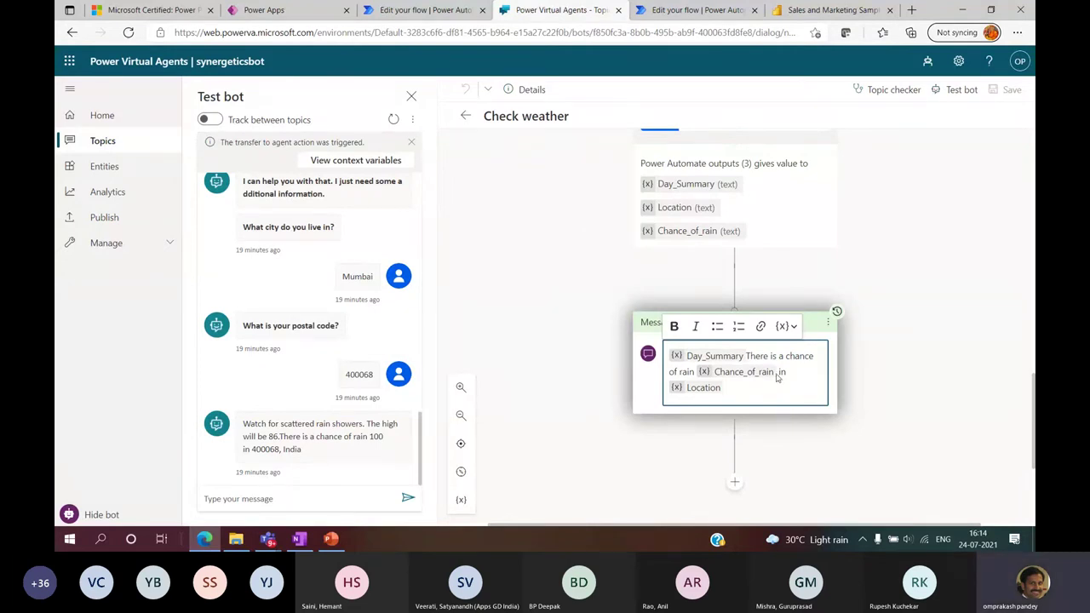
{"action": "left_click", "coordinate": [785, 326]}
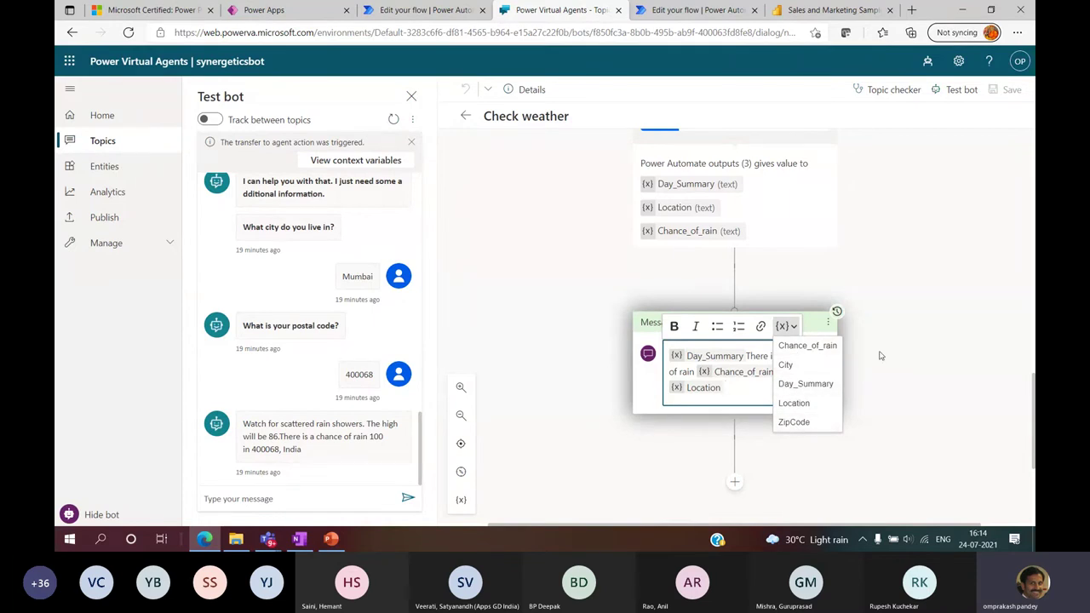
{"action": "left_click", "coordinate": [928, 345]}
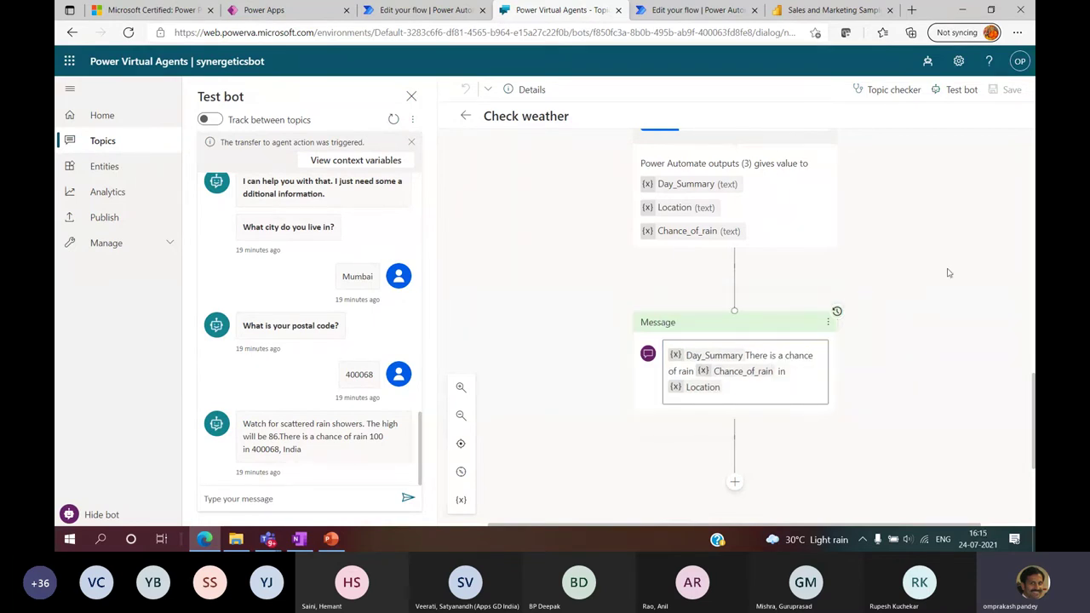
{"action": "scroll", "coordinate": [949, 273], "scroll_direction": "up", "scroll_amount": 2}
{"action": "scroll", "coordinate": [740, 303], "scroll_direction": "up", "scroll_amount": 2}
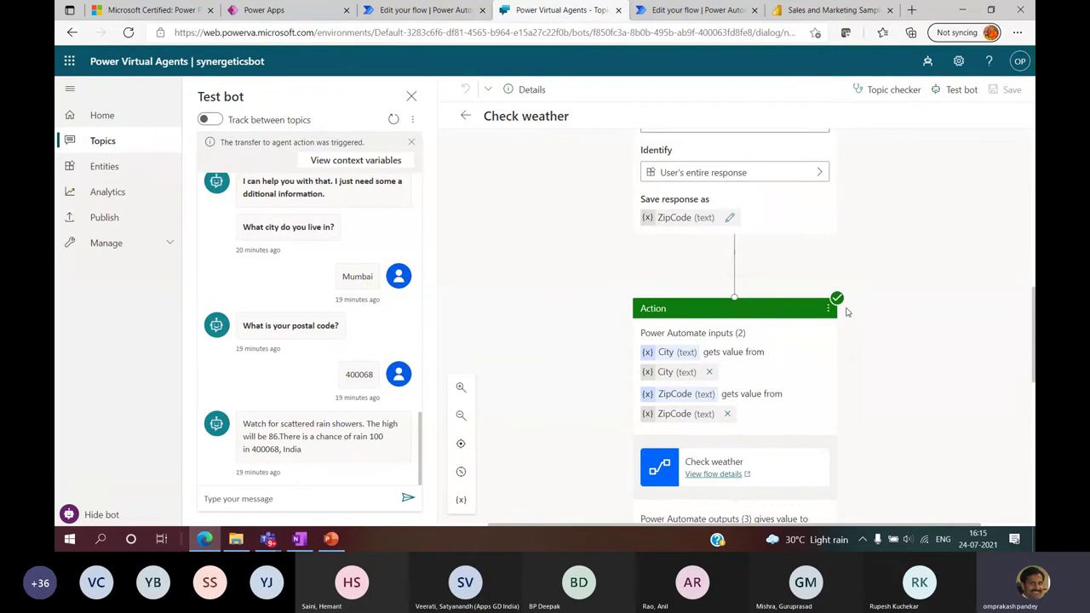
Step: Reload the bot's topics list, then switch to Power Automate and save the Check weather flow again
{"action": "left_click", "coordinate": [466, 118]}
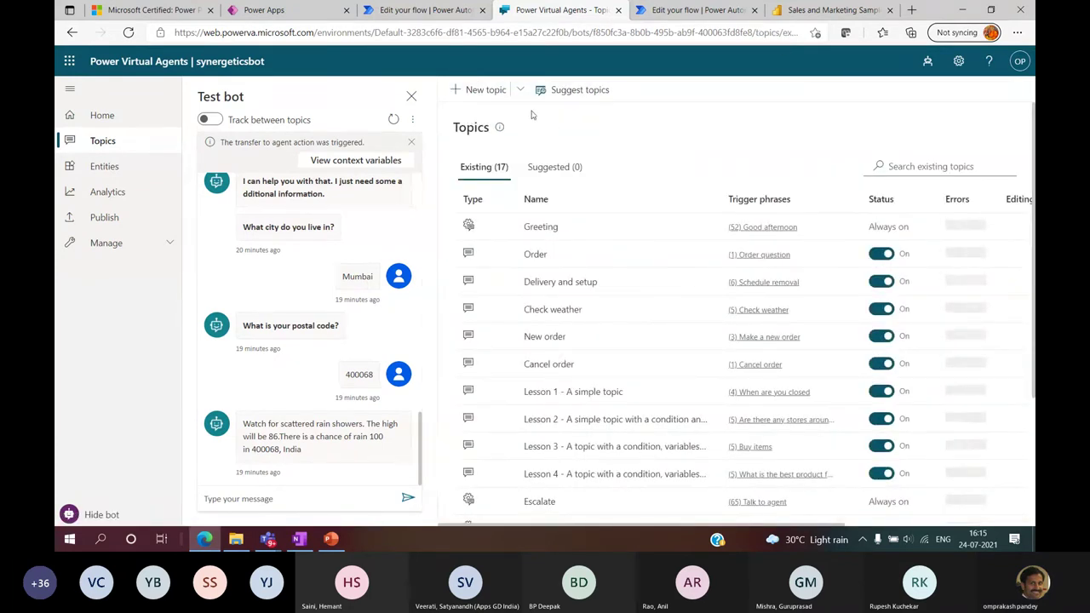
{"action": "left_click", "coordinate": [129, 32]}
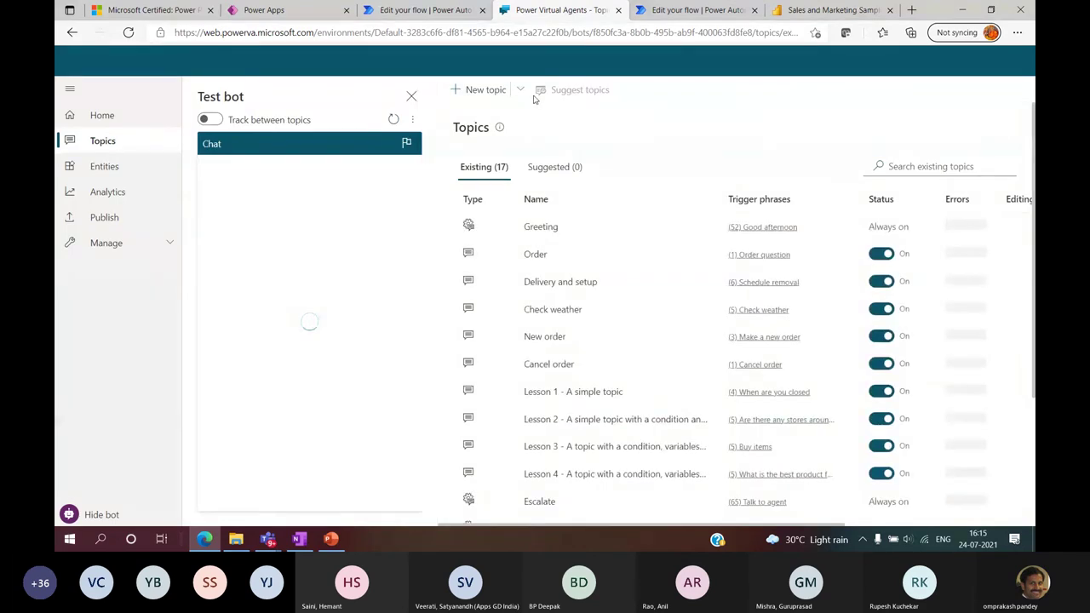
{"action": "left_click", "coordinate": [705, 12]}
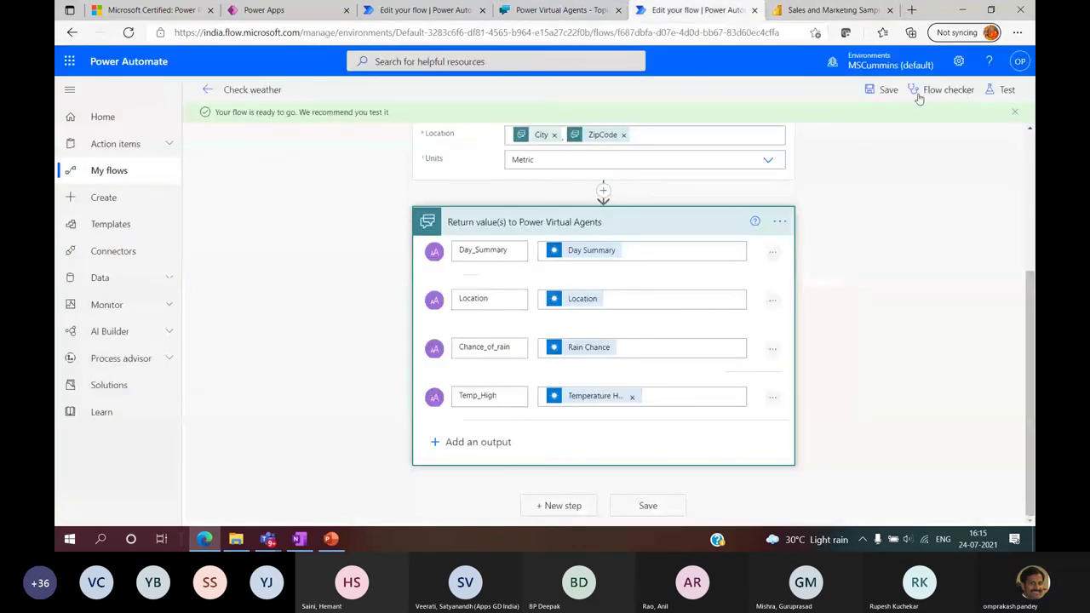
{"action": "left_click", "coordinate": [889, 89]}
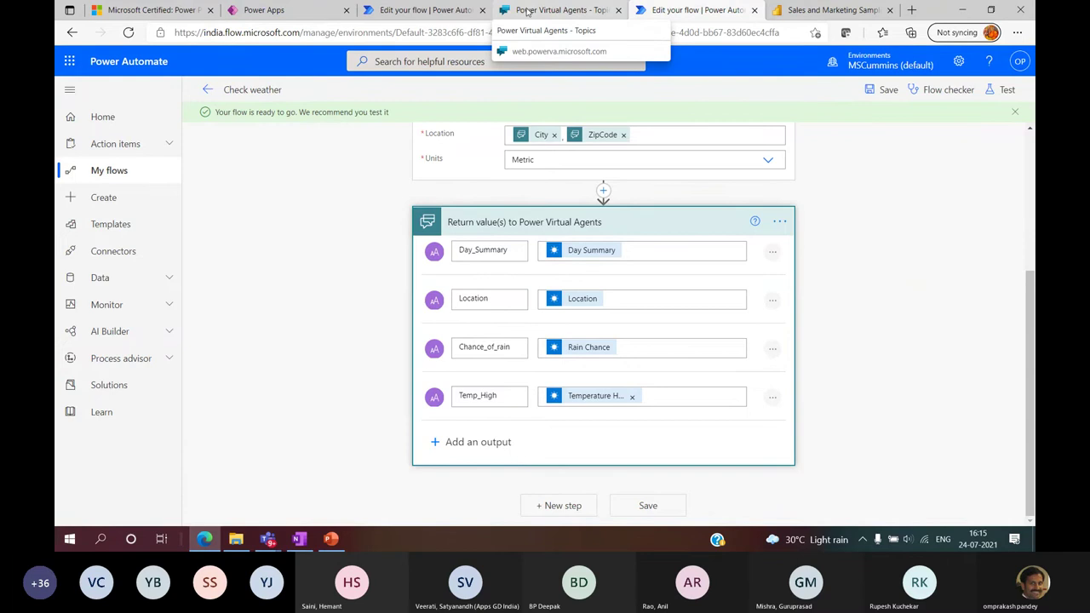
Step: Switch back to Power Virtual Agents and open the Check weather topic's authoring canvas to recheck the action's flow outputs
{"action": "left_click", "coordinate": [527, 11]}
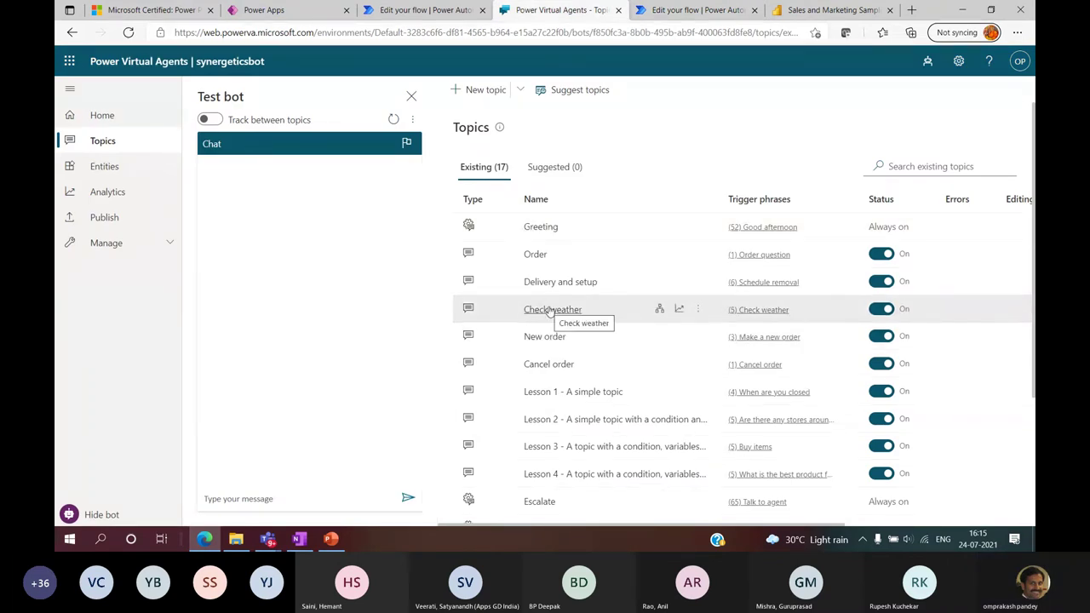
{"action": "left_click", "coordinate": [697, 309]}
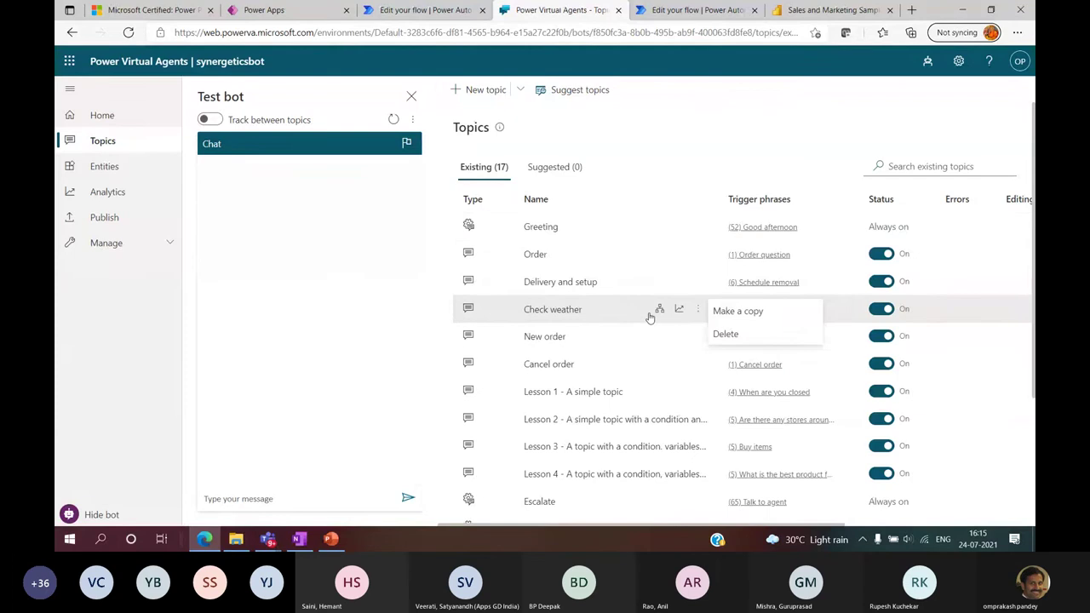
{"action": "left_click", "coordinate": [660, 312]}
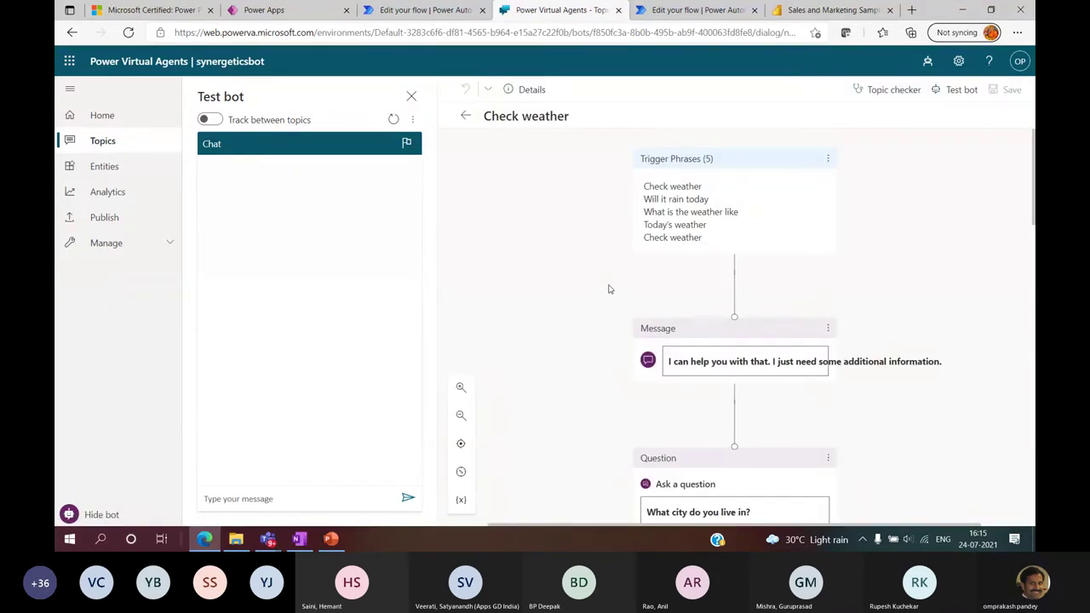
{"action": "scroll", "coordinate": [655, 342], "scroll_direction": "down", "scroll_amount": 10}
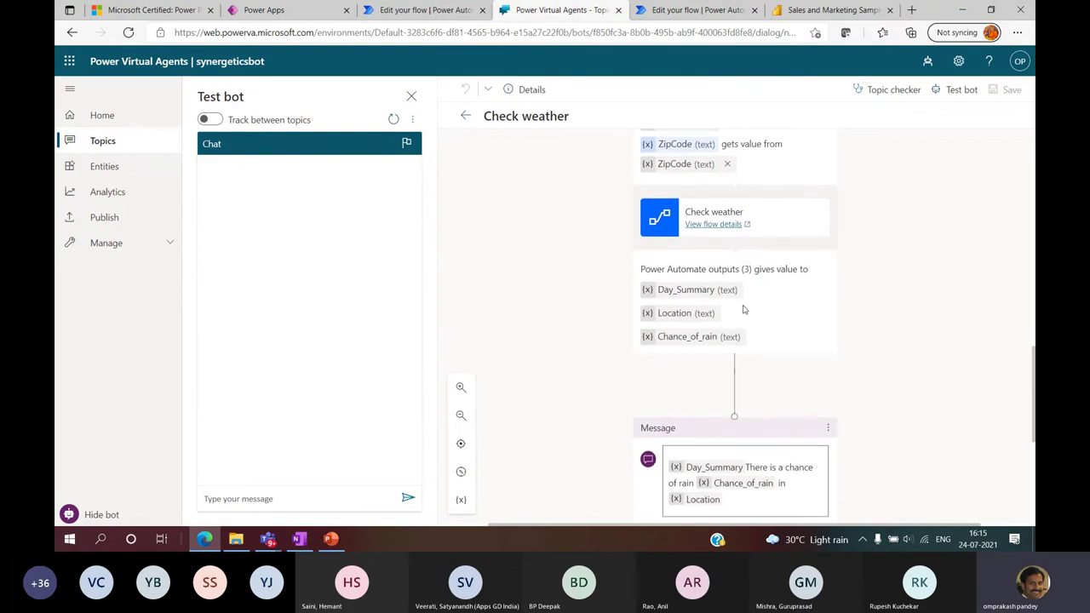
{"action": "scroll", "coordinate": [754, 359], "scroll_direction": "down", "scroll_amount": 3}
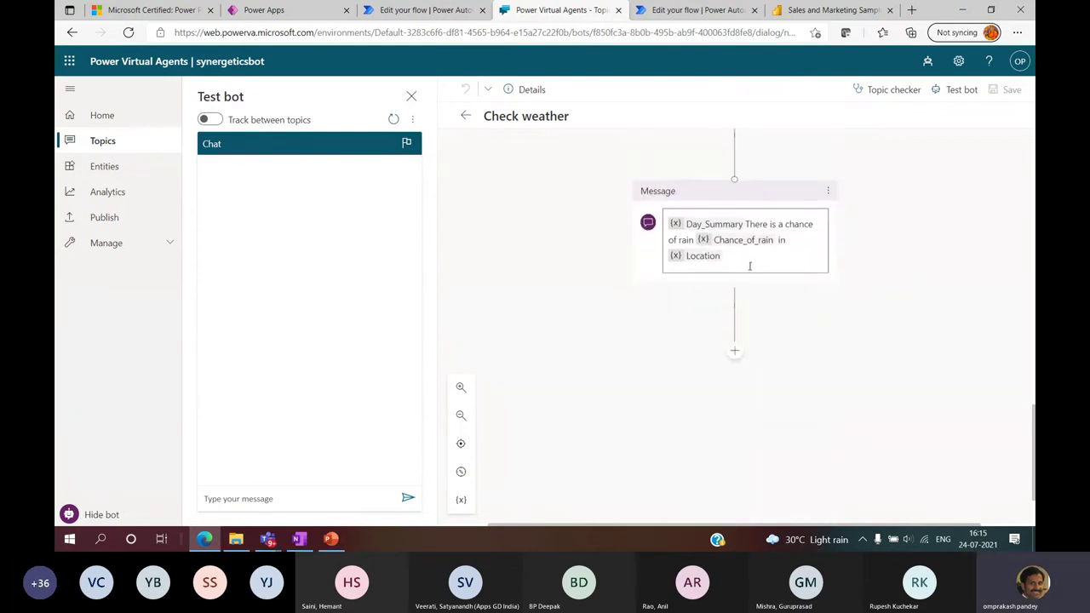
Step: Look for the Temp_High output among the variables offered for the weather message, then dismiss the list
{"action": "left_click", "coordinate": [828, 190]}
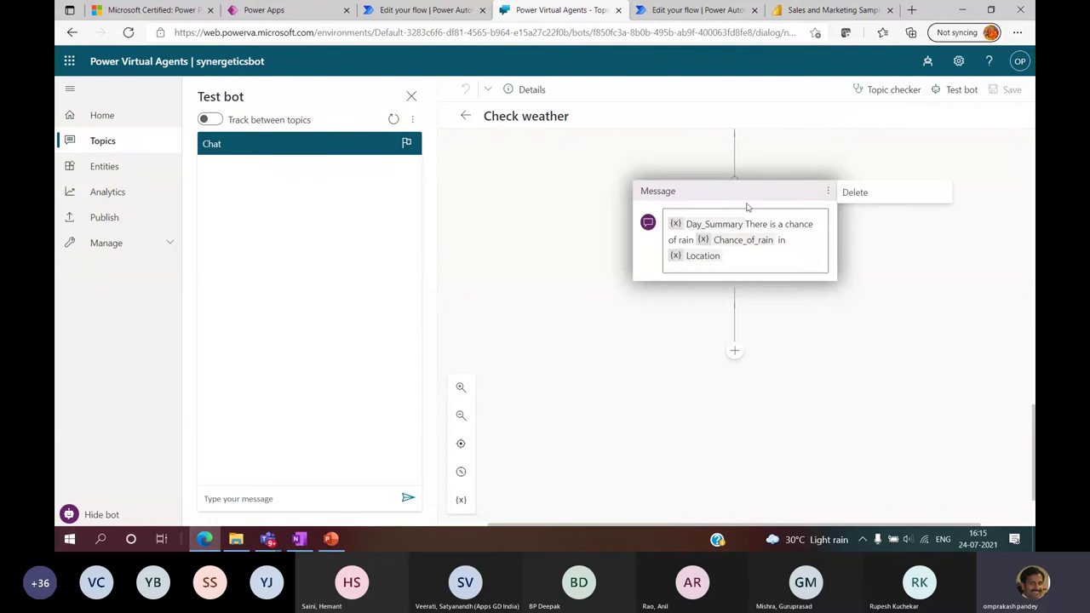
{"action": "left_click", "coordinate": [739, 256]}
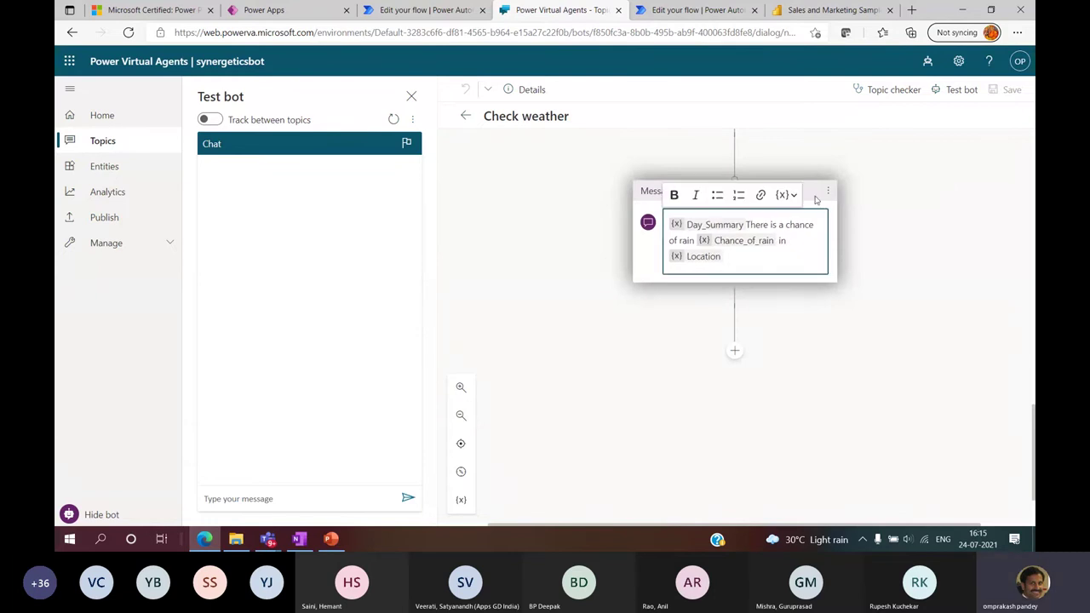
{"action": "left_click", "coordinate": [787, 195]}
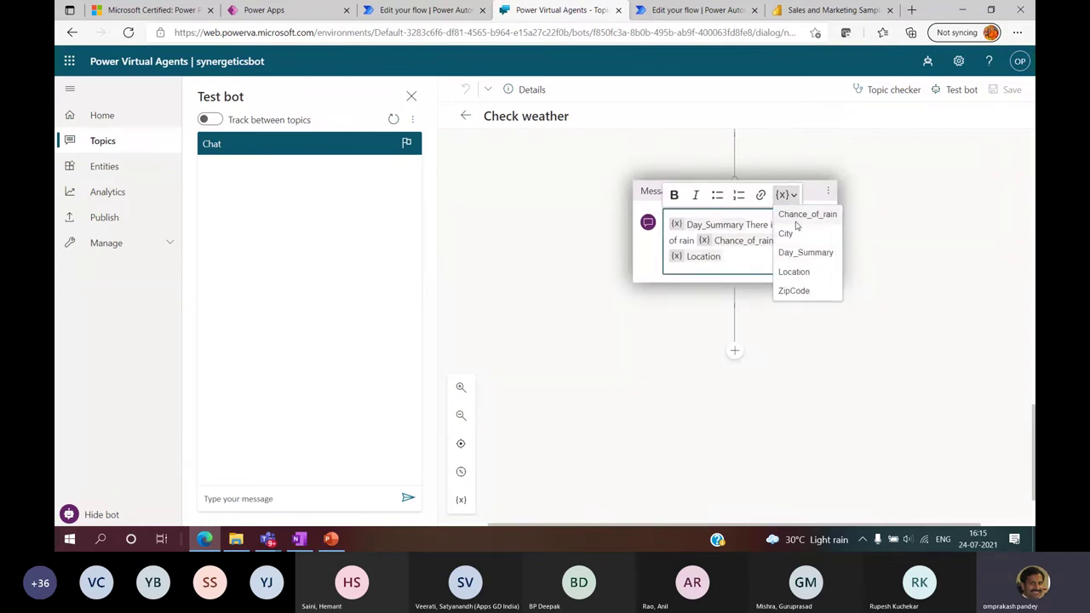
{"action": "left_click", "coordinate": [893, 239]}
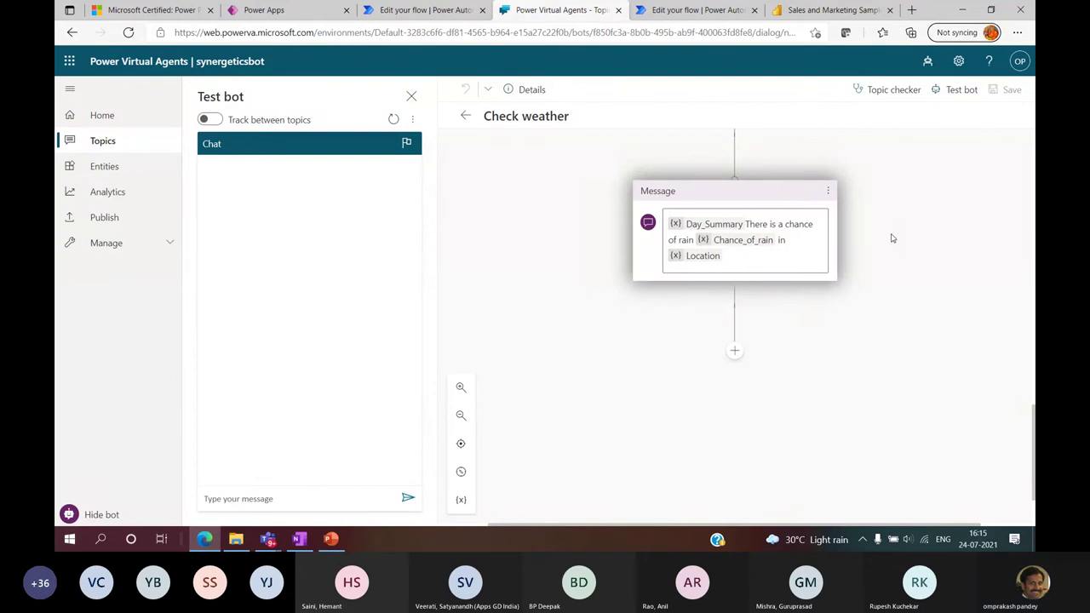
Step: Leave the Check weather topic for the topics list and switch to the PowerPoint slide on conversation nodes
{"action": "scroll", "coordinate": [780, 255], "scroll_direction": "up", "scroll_amount": 15}
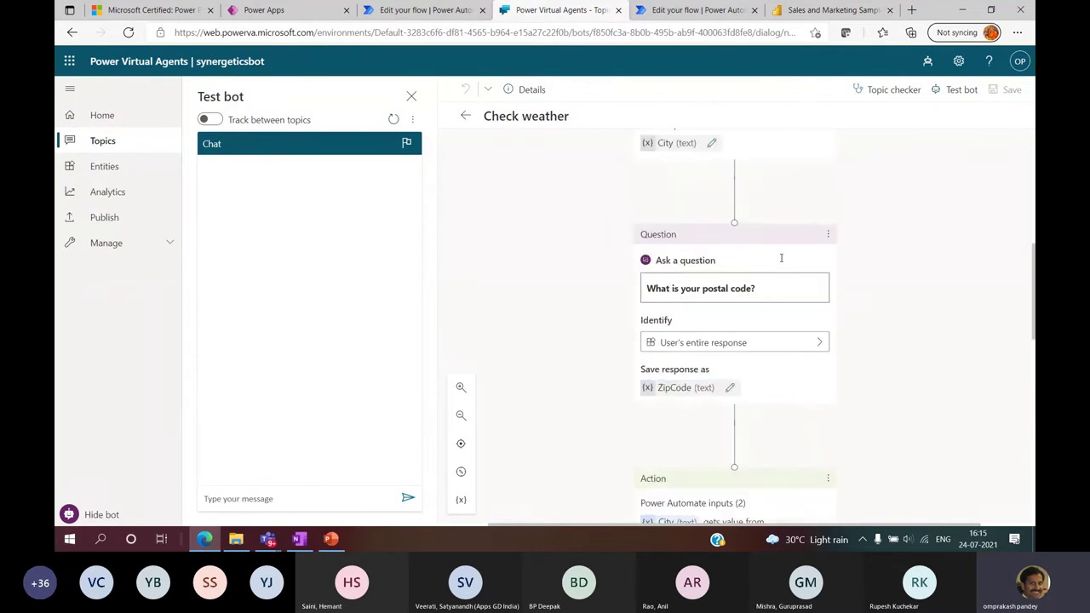
{"action": "scroll", "coordinate": [774, 295], "scroll_direction": "down", "scroll_amount": 3}
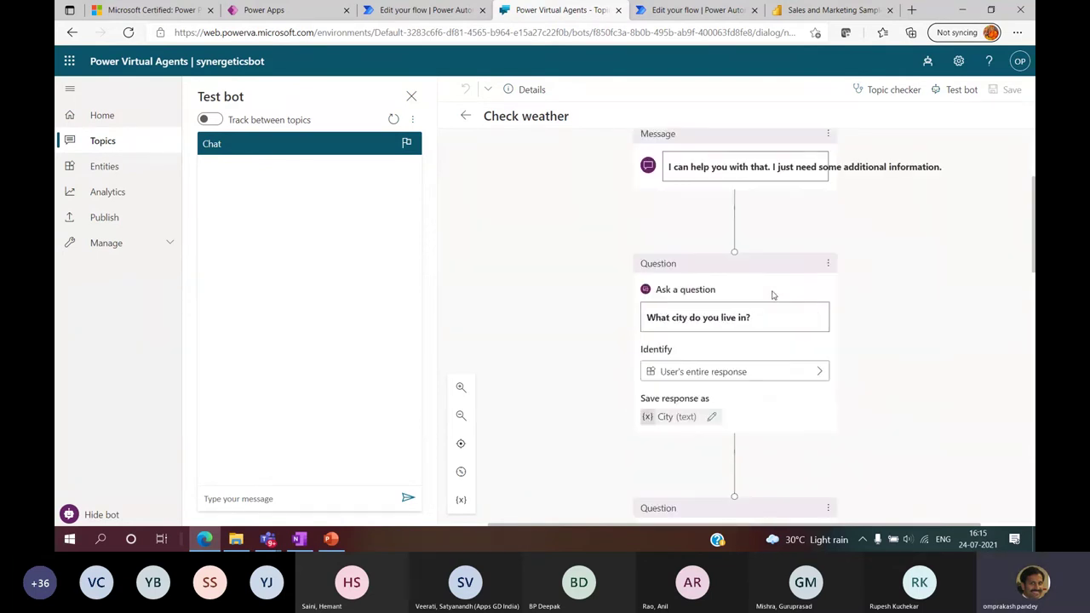
{"action": "left_click", "coordinate": [467, 119]}
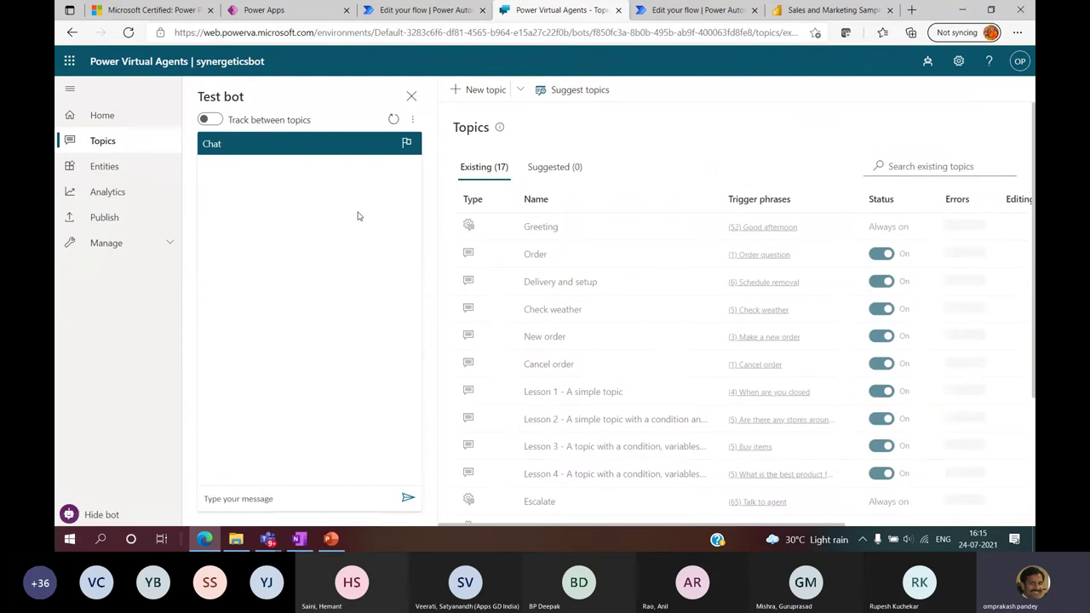
{"action": "key", "text": "alt+Tab"}
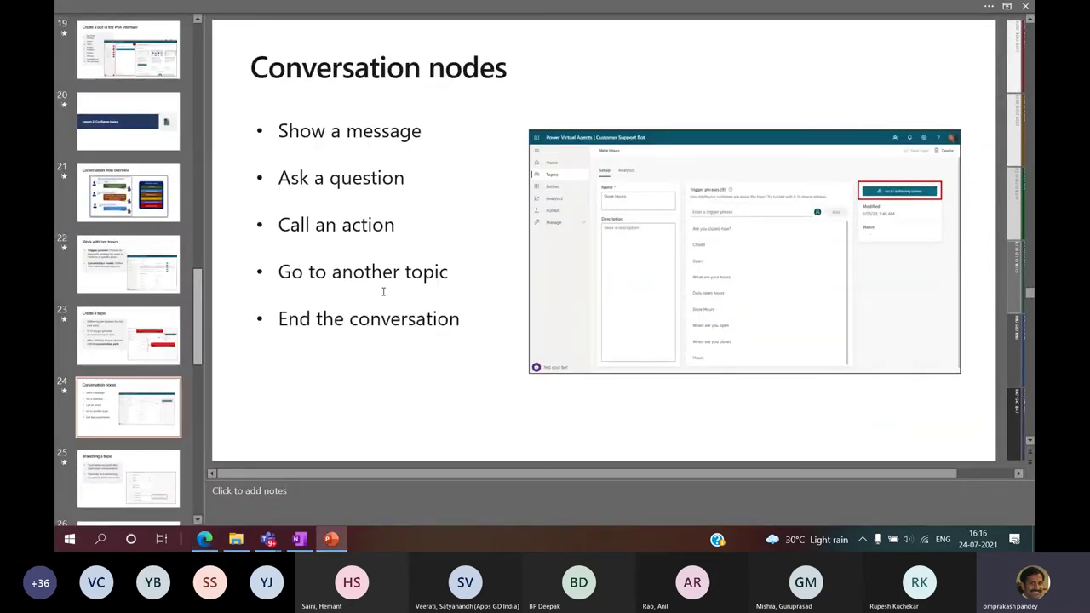